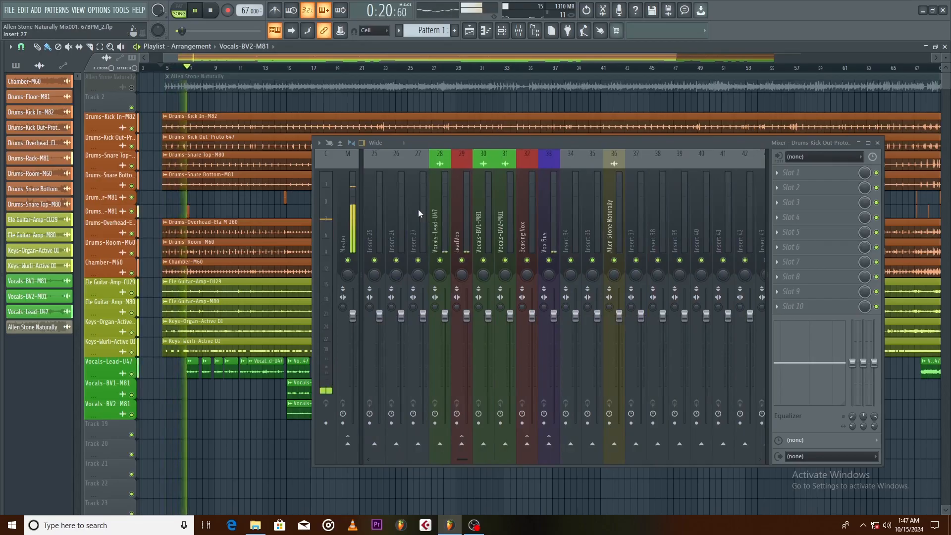
Stop playback and enable the muted Allen Stone Naturally reference track in the playlist
scroll(419, 208, "up", 3)
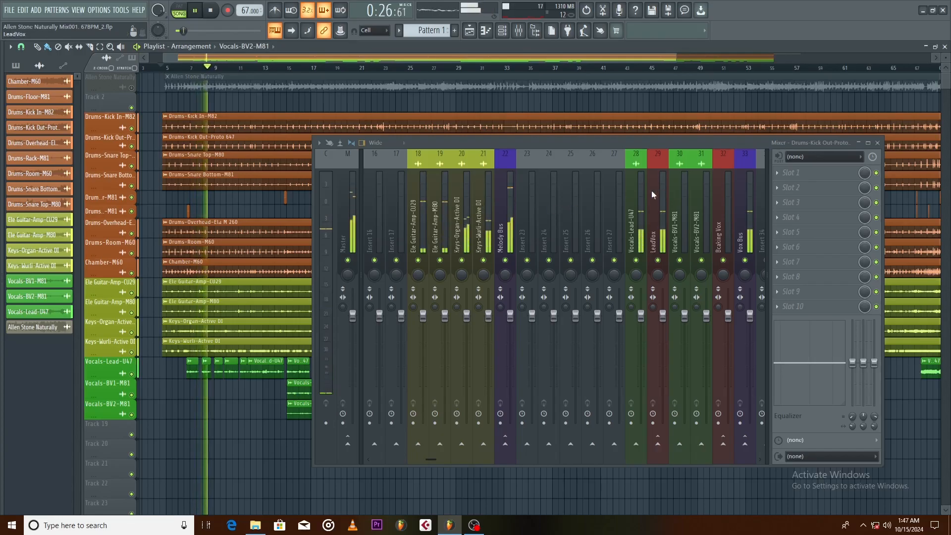
key("space")
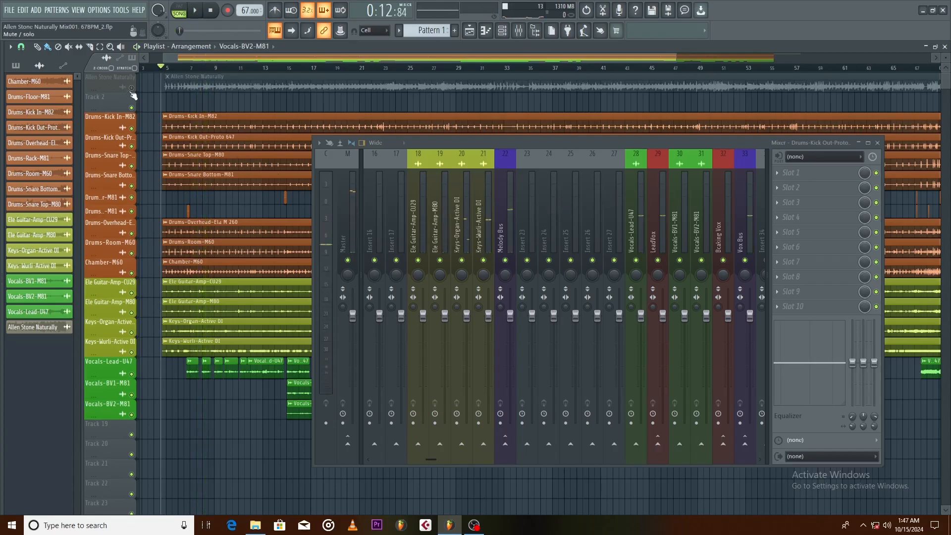
right_click(131, 88)
scroll(161, 69, "up", 2)
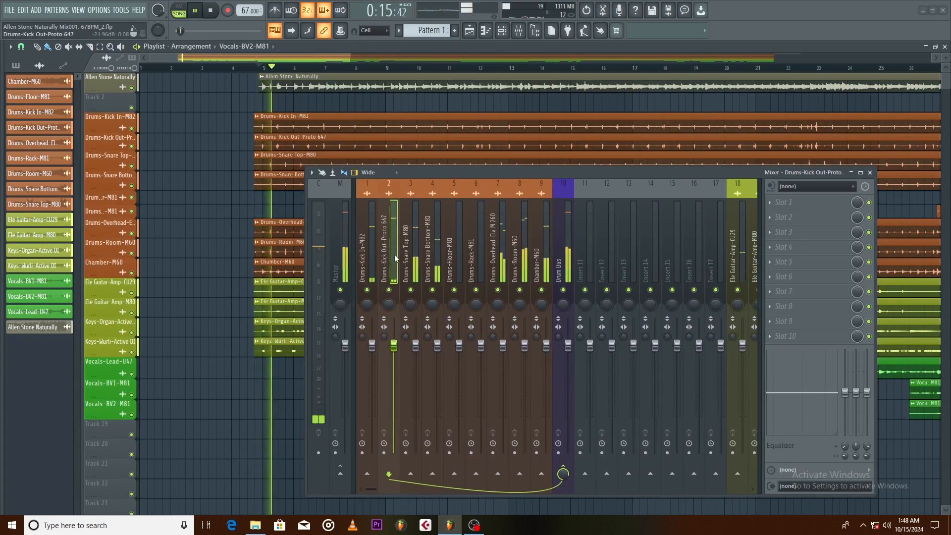
Isolate the Kick In and Kick Out mixer channels and play them with the mixer moved clear of their playlist waveforms
key("space")
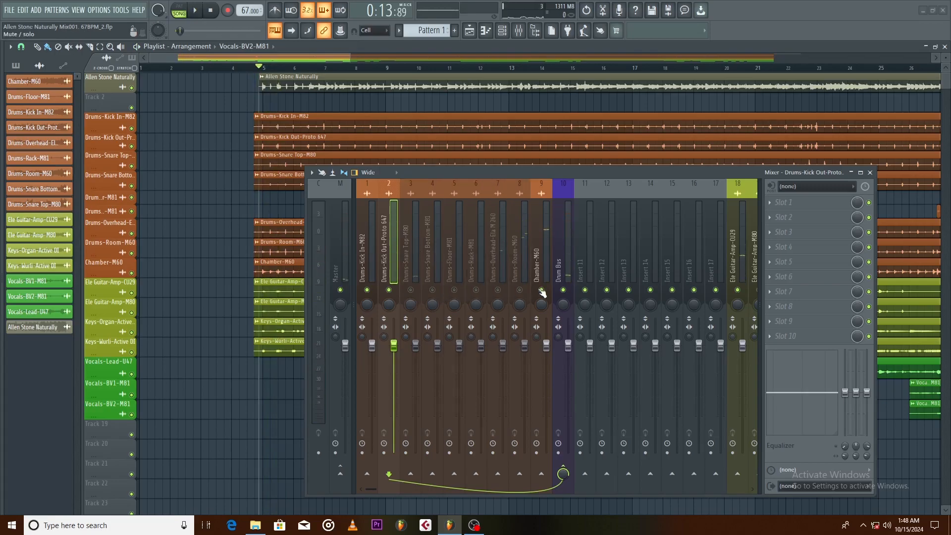
key("space")
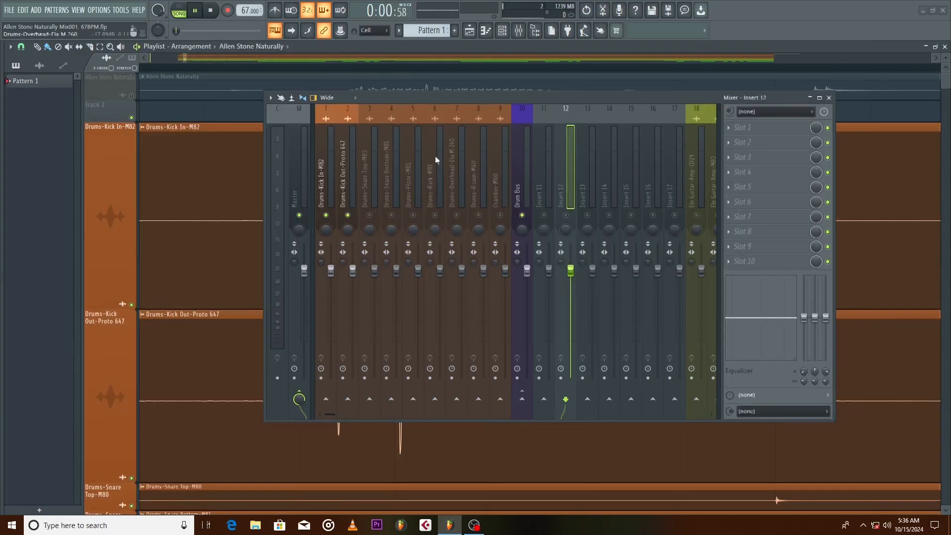
left_click_drag(455, 100, 690, 110)
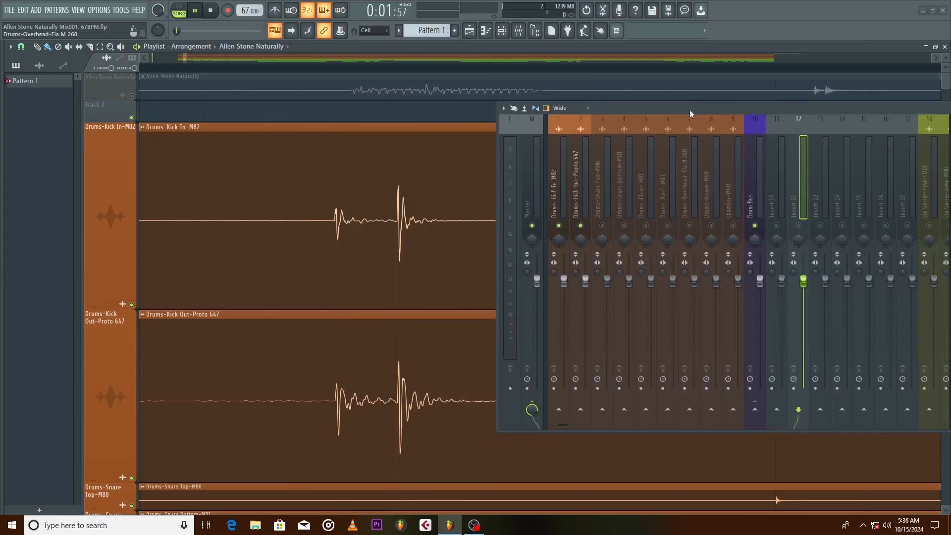
left_click(303, 70)
left_click(275, 72)
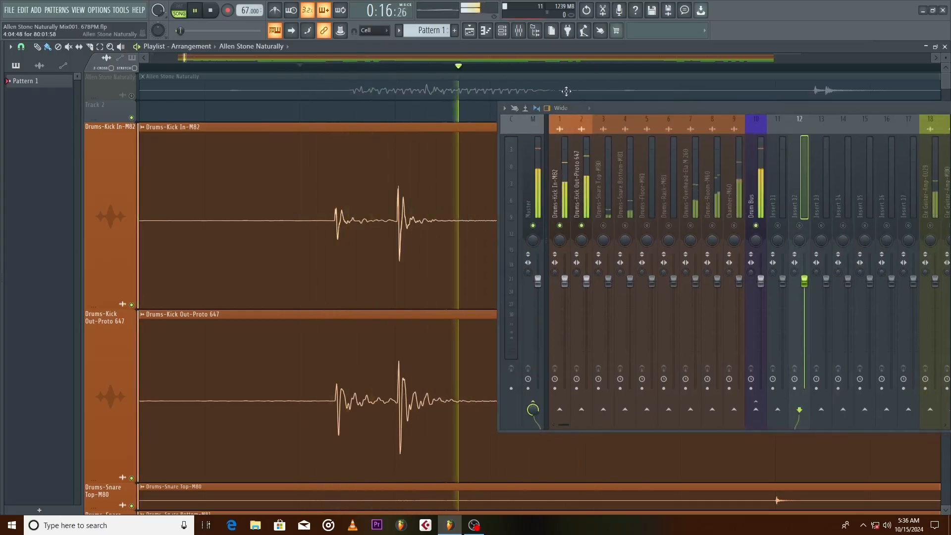
Reverse the polarity of the Drums-Kick Out-Proto 647 channel and play both kicks to check their phase relationship
left_click(568, 233)
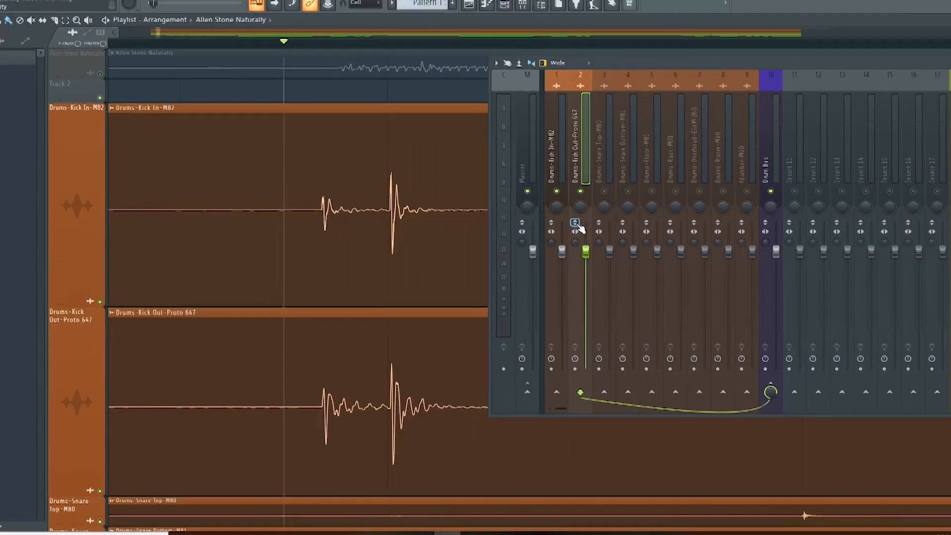
key("space")
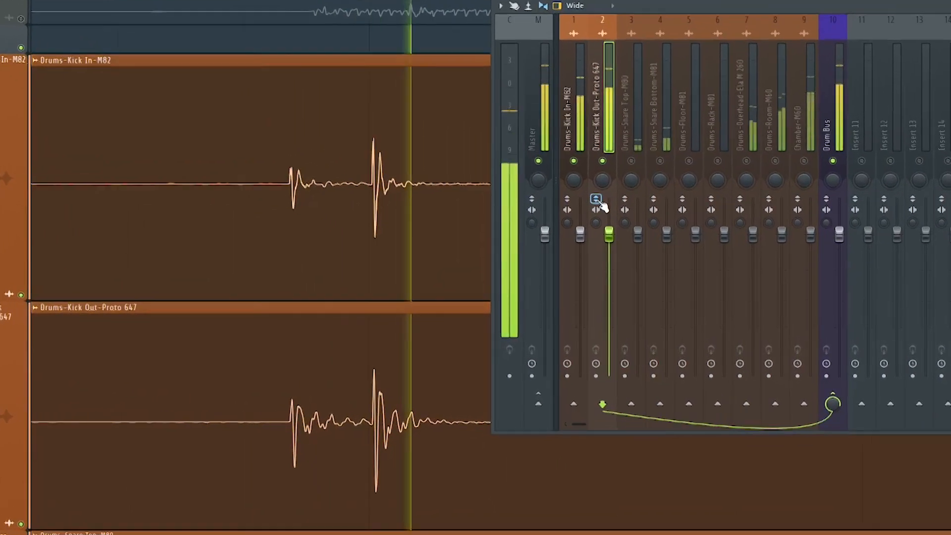
key("space")
key("space")
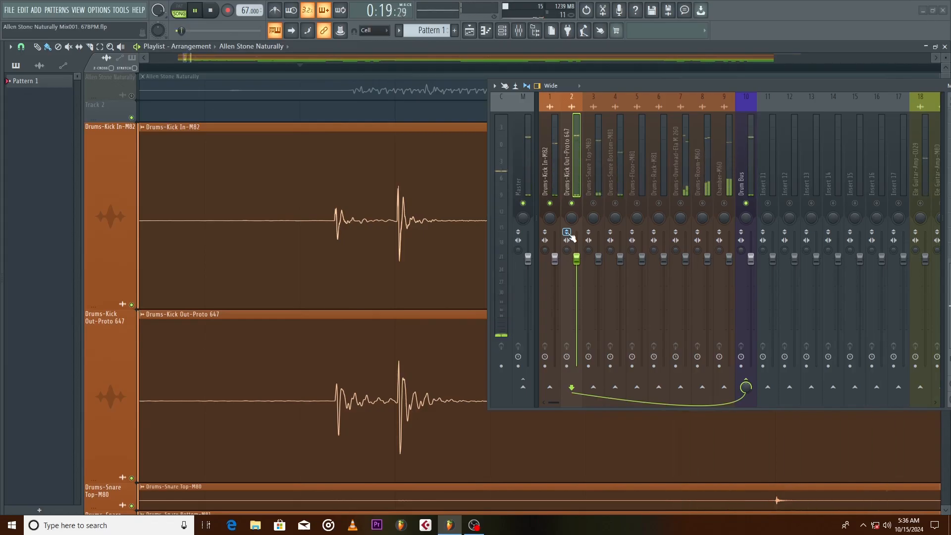
key("space")
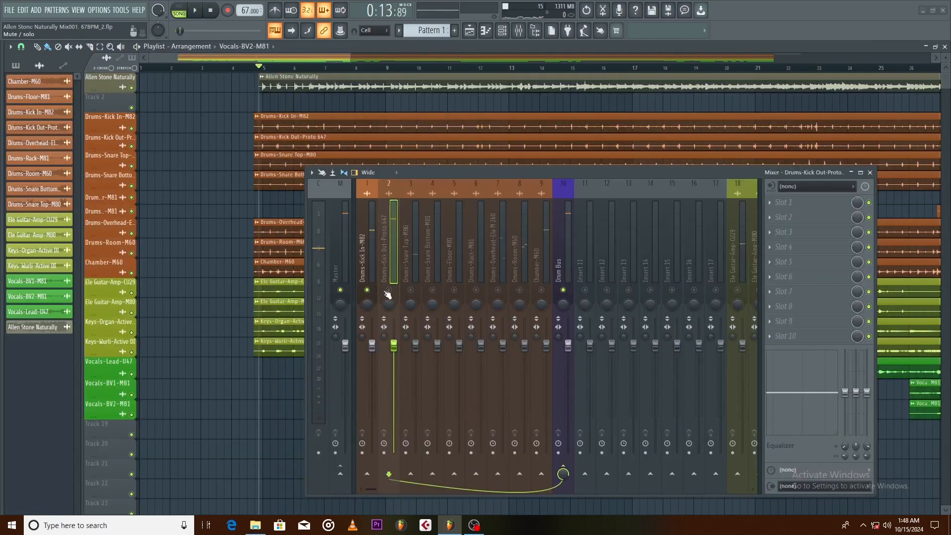
Load SSLChannel Mono into the first effect slot of the Drums-Kick In-M82 channel and move the mixer clear of it
key("space")
left_click(364, 247)
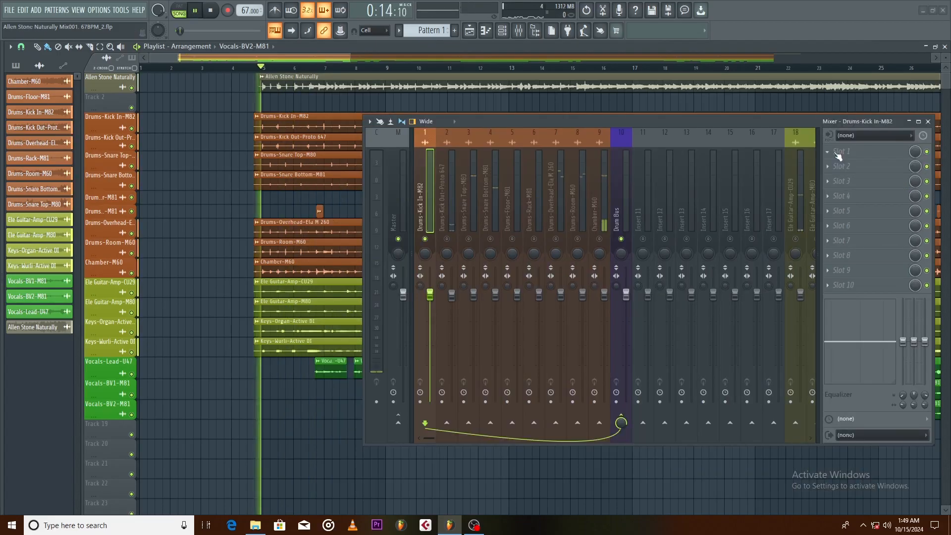
left_click(836, 154)
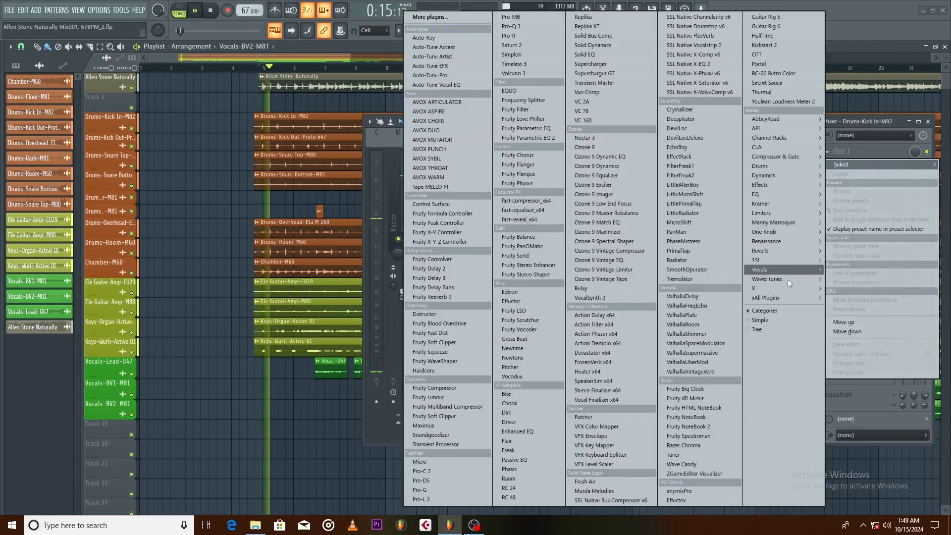
mouse_move(758, 262)
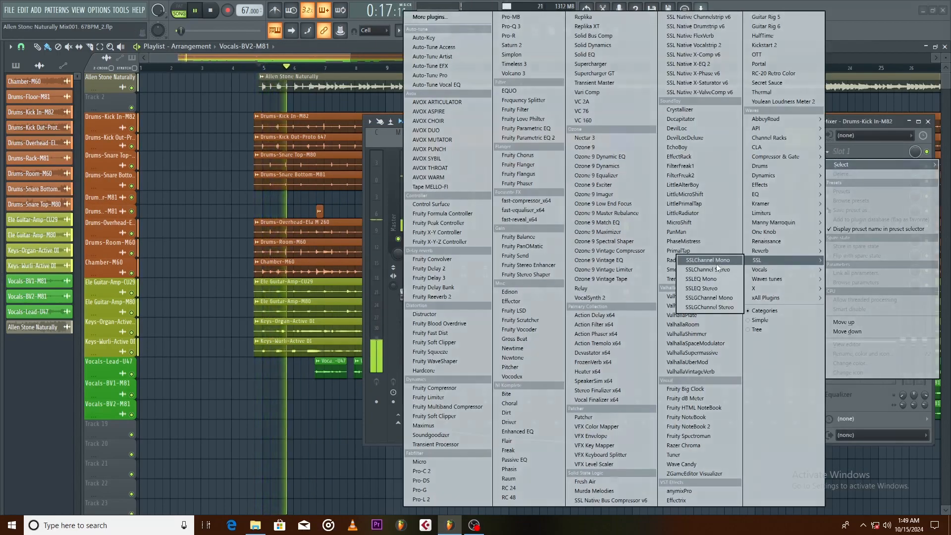
left_click(707, 260)
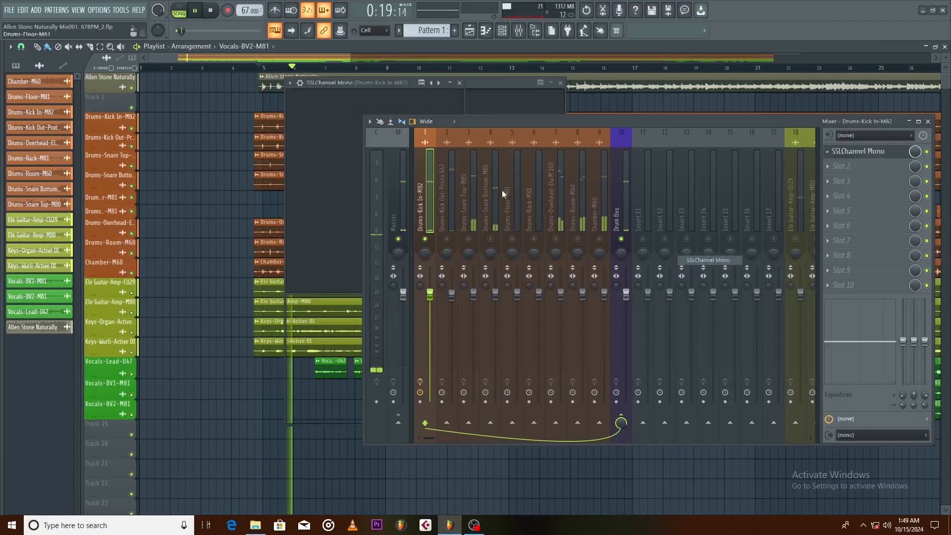
left_click_drag(535, 122, 658, 109)
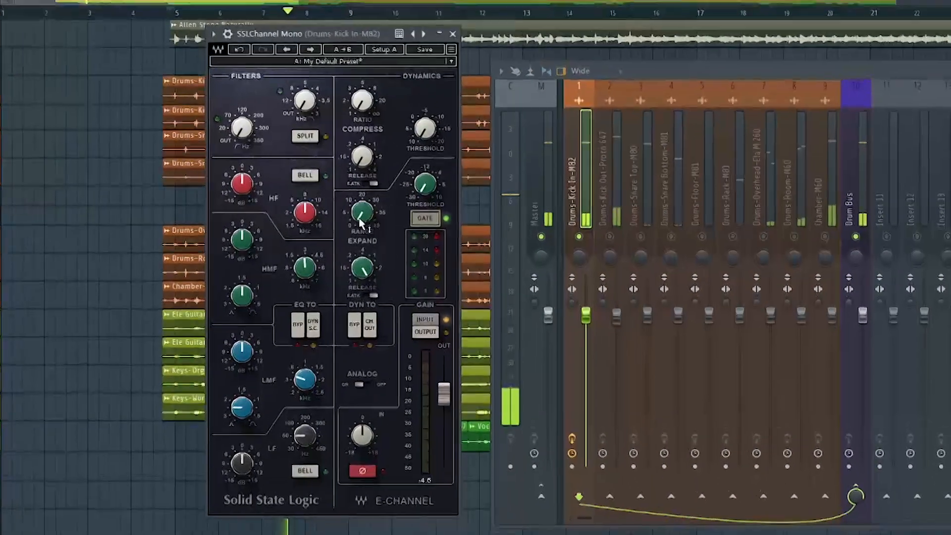
Gate the Kick In in SSLChannel Mono with a raised range and threshold, fast attack and a medium release
left_click_drag(395, 212, 395, 171)
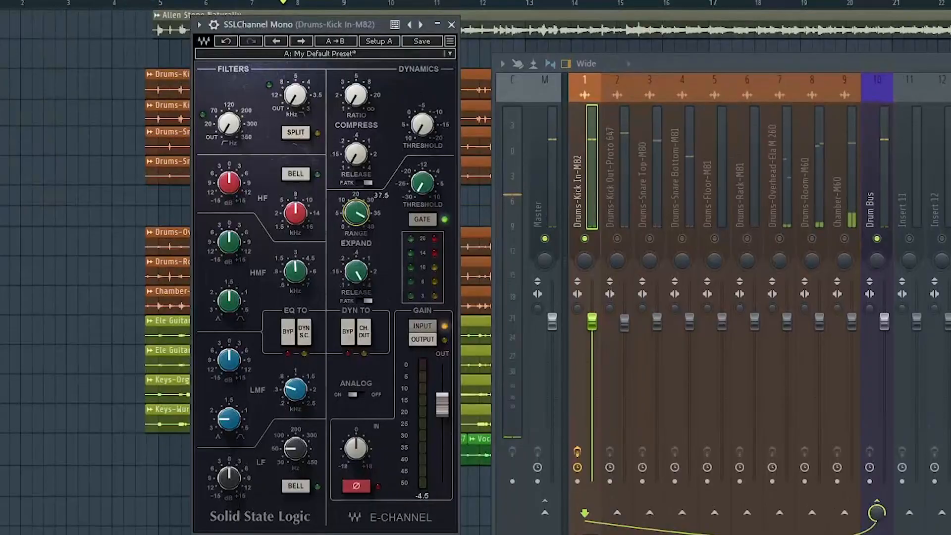
left_click(363, 300)
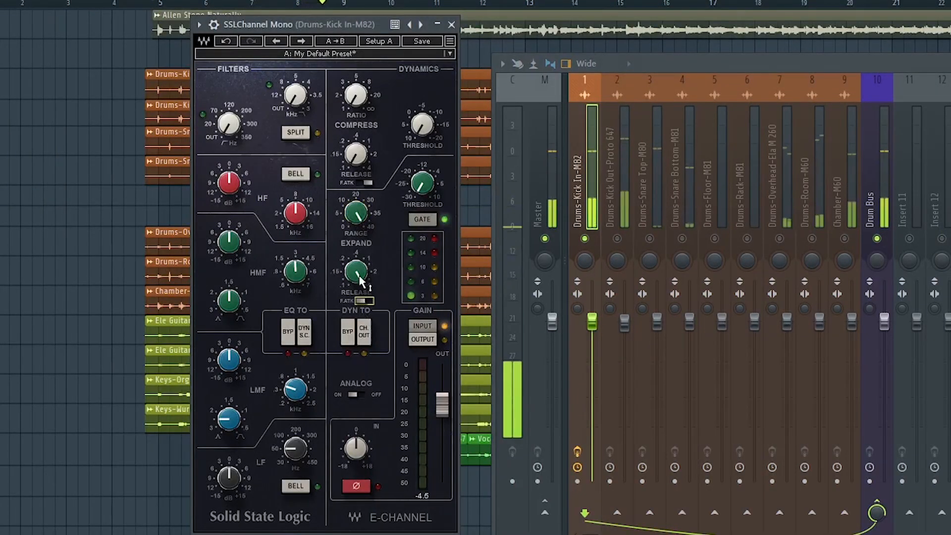
left_click_drag(356, 271, 355, 260)
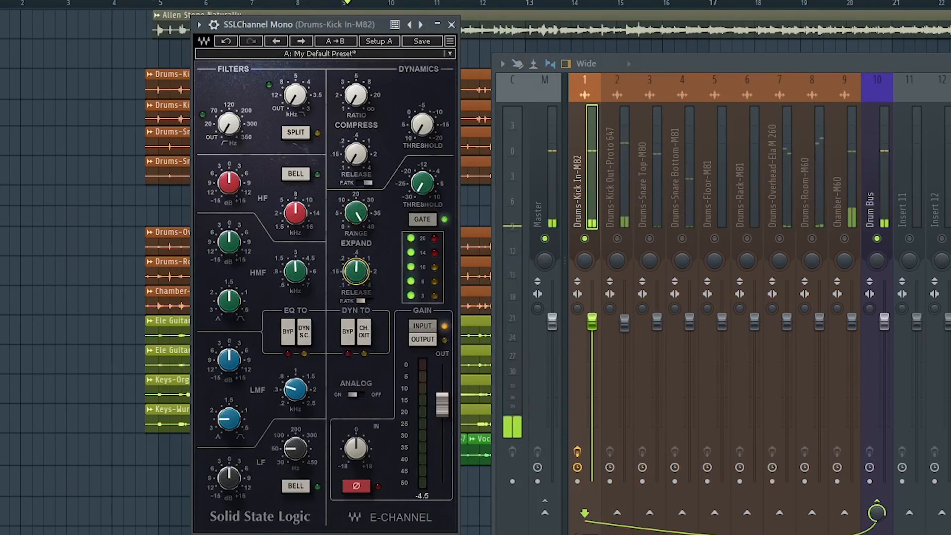
left_click_drag(421, 183, 421, 171)
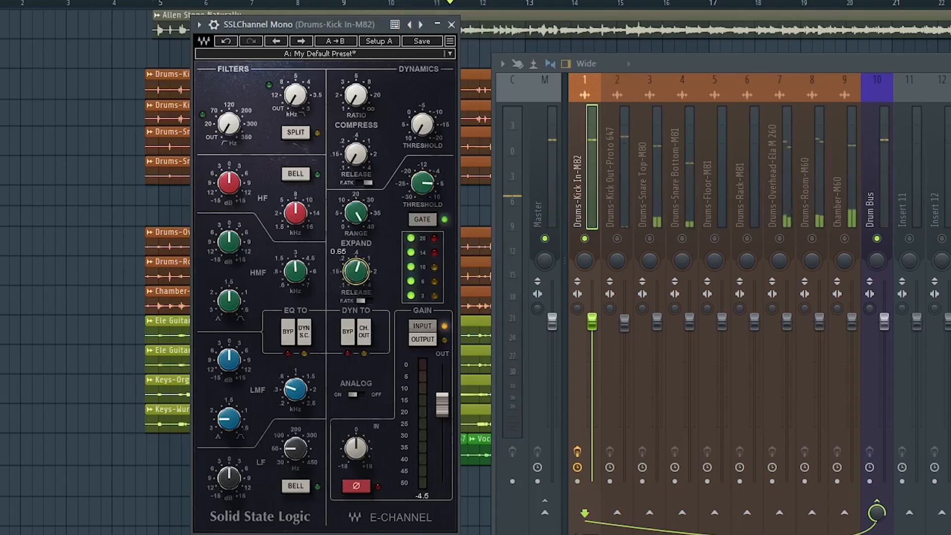
left_click_drag(359, 280, 358, 270)
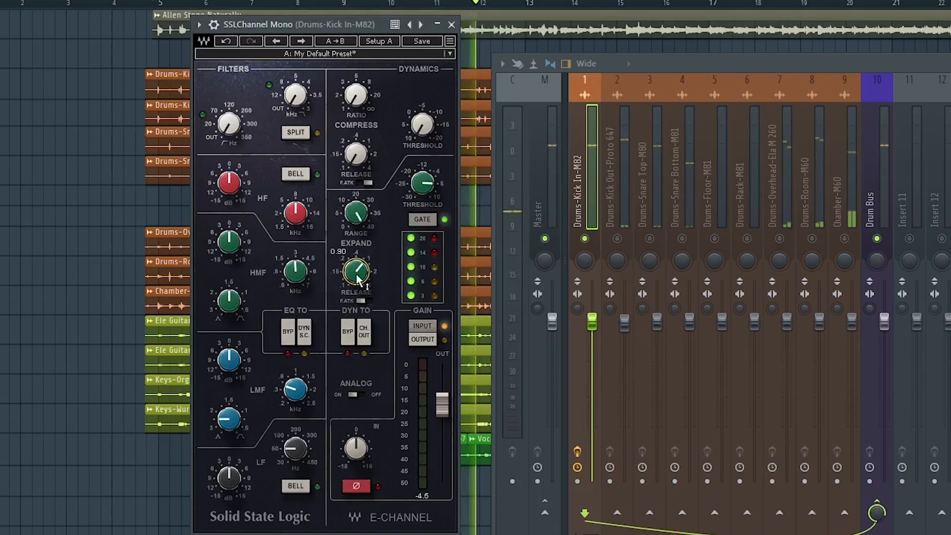
left_click_drag(358, 279, 358, 282)
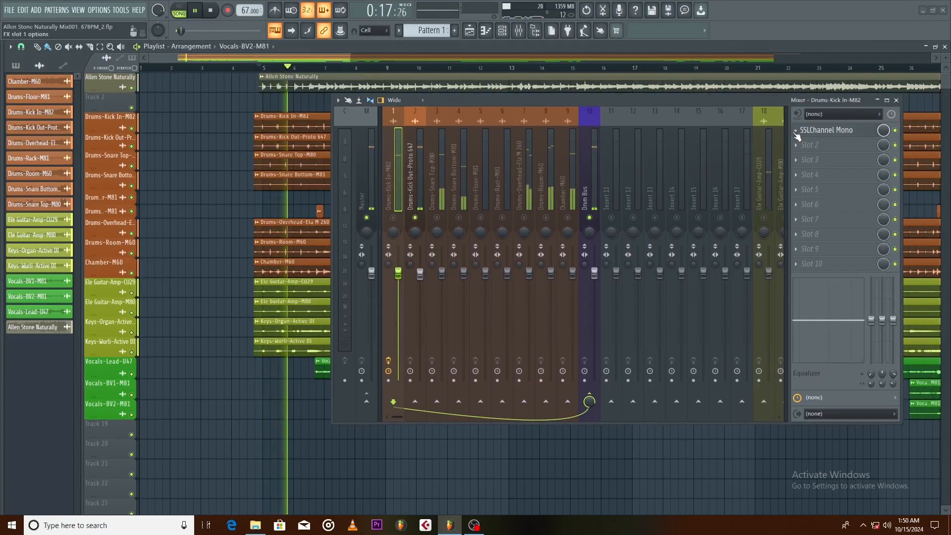
Copy the Kick In's SSLChannel Mono settings onto the Drums-Kick Out-Proto 647 channel using the save-preset option
left_click(795, 130)
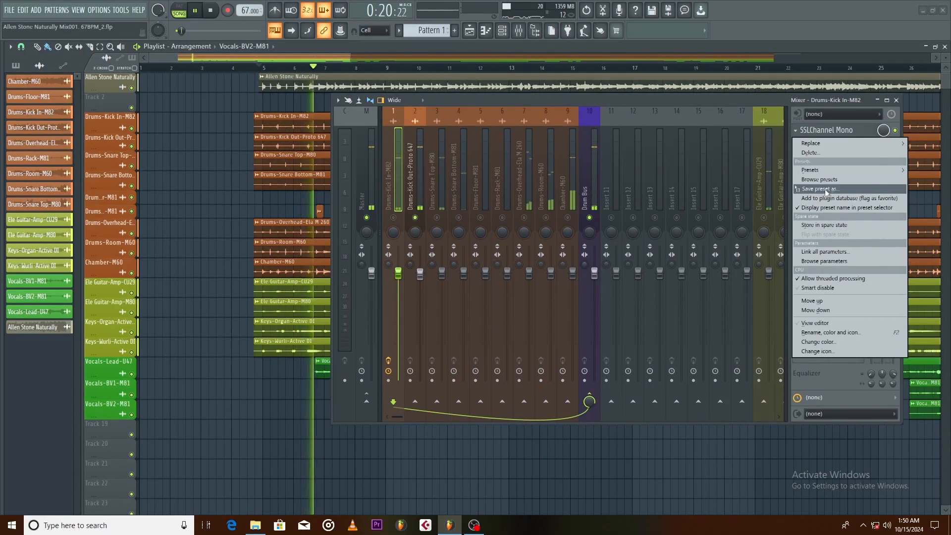
left_click_drag(825, 192, 418, 184)
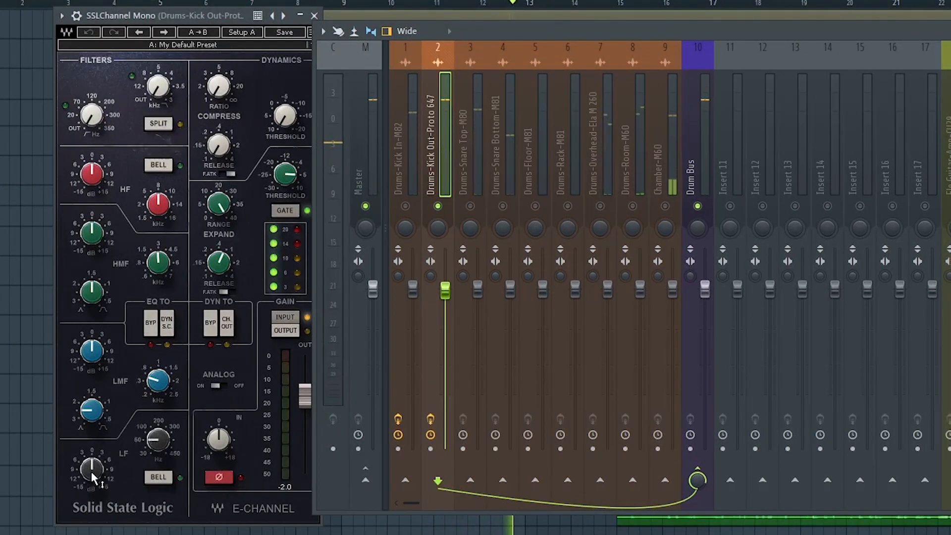
Boost the LF gain in the Kick Out's SSLChannel Mono and adjust the HF band in the Kick In's
left_click_drag(92, 468, 91, 453)
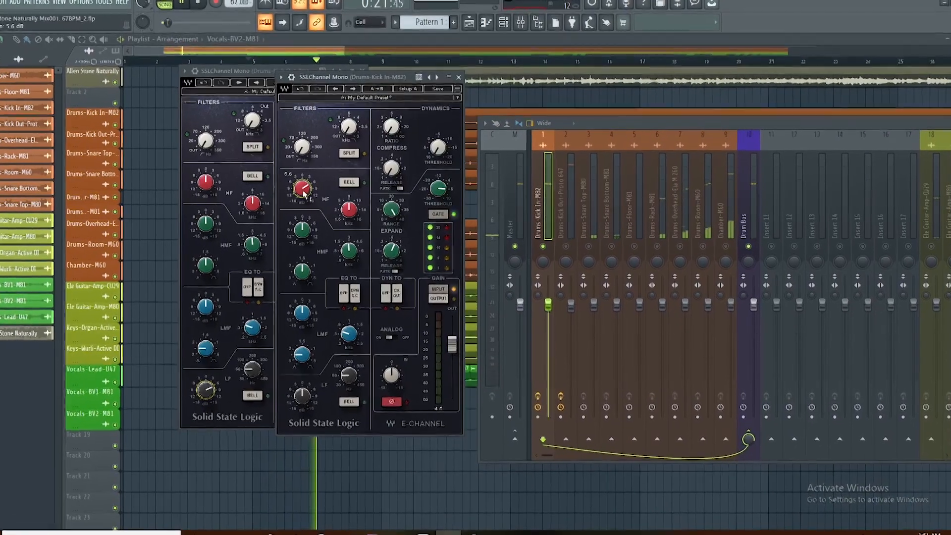
left_click_drag(347, 205, 310, 211)
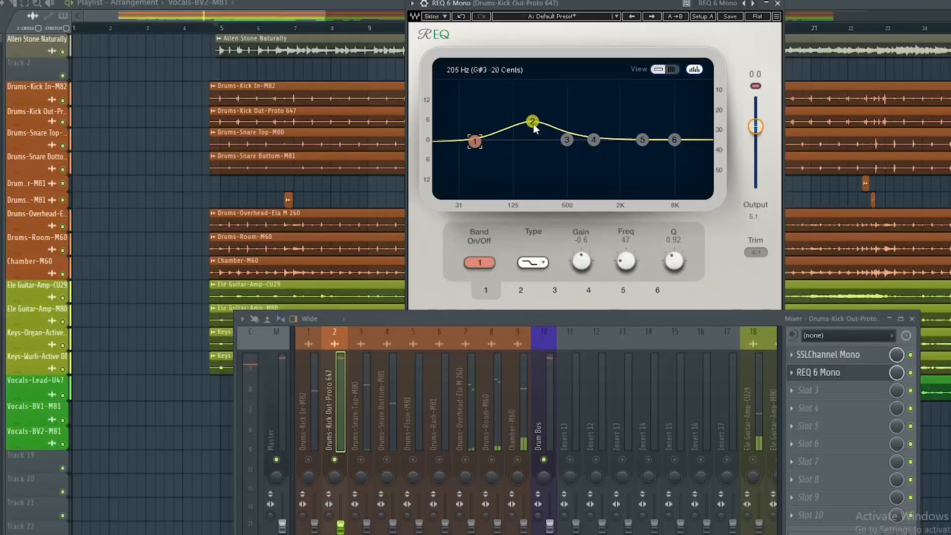
In the Kick Out's REQ 6 Mono, cut band 2 to -10.4 dB at 218 Hz with Q 1.26 and set band 1 to -0.3 dB at 45 Hz
left_click_drag(533, 125, 531, 114)
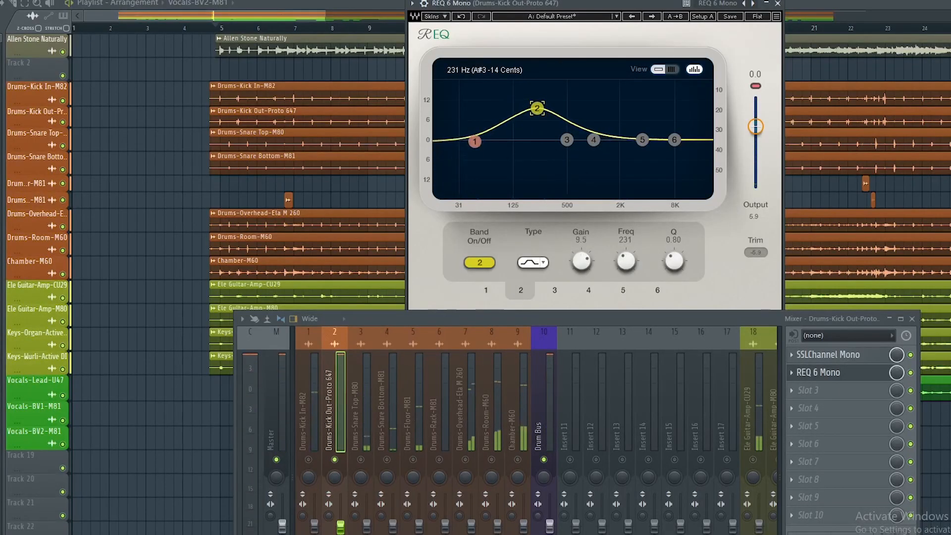
left_click_drag(537, 108, 538, 117)
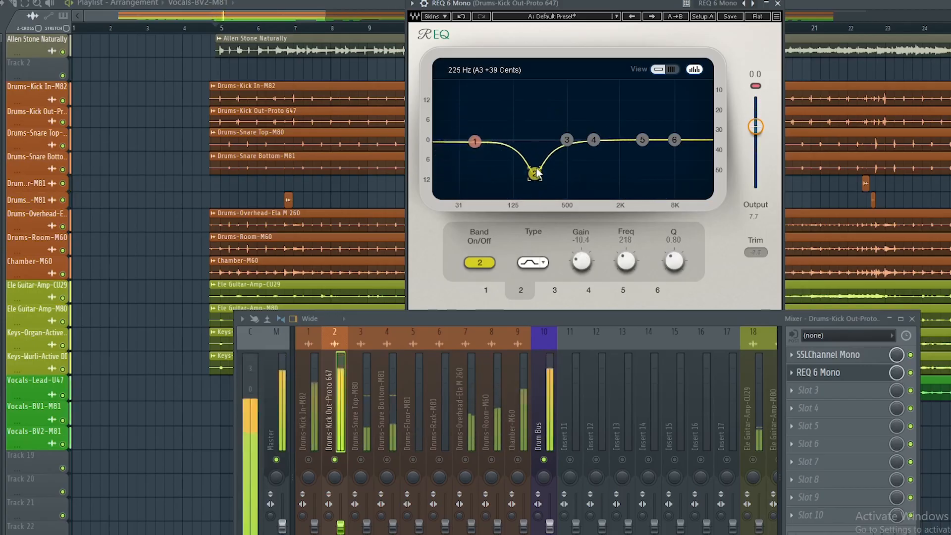
left_click_drag(673, 261, 674, 255)
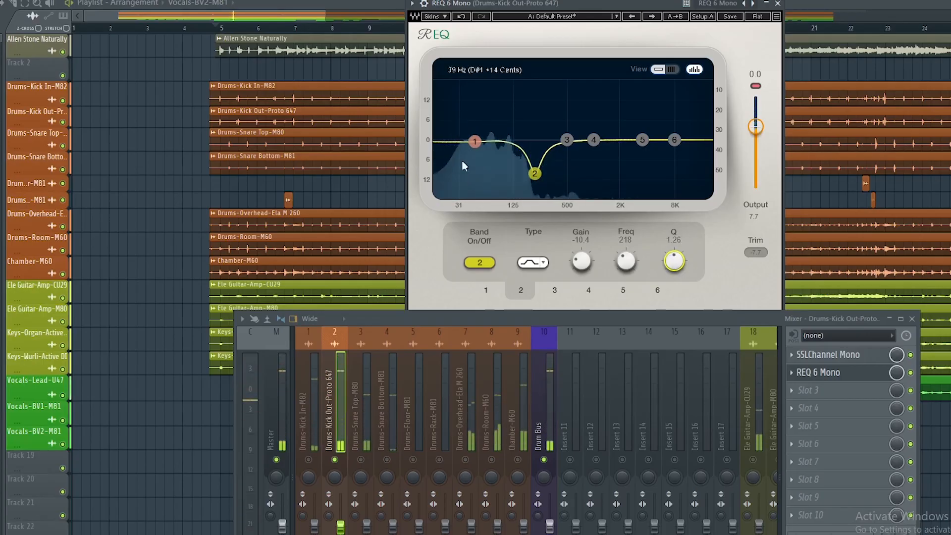
left_click(473, 140)
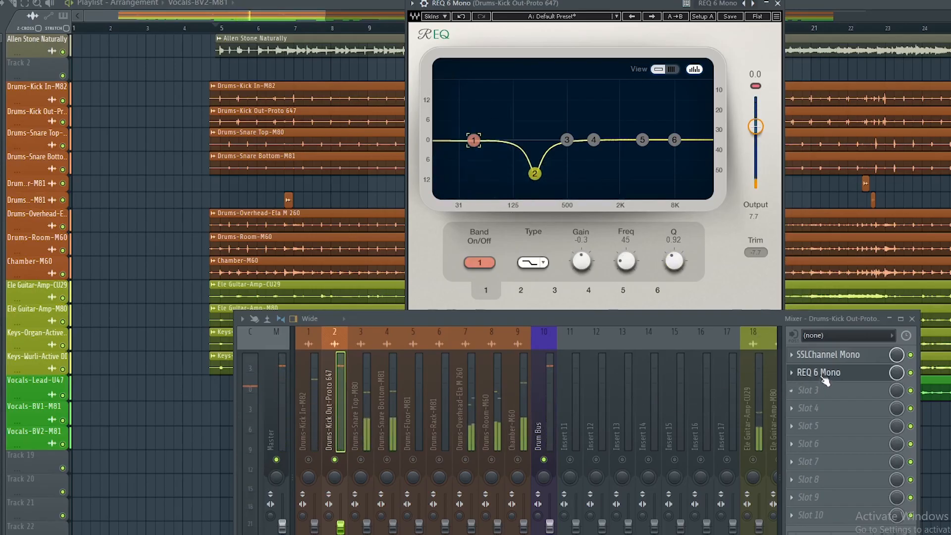
Open the Kick Out's SSLChannel Mono in place of REQ 6 Mono and arrange its window above the mixer
left_click(836, 354)
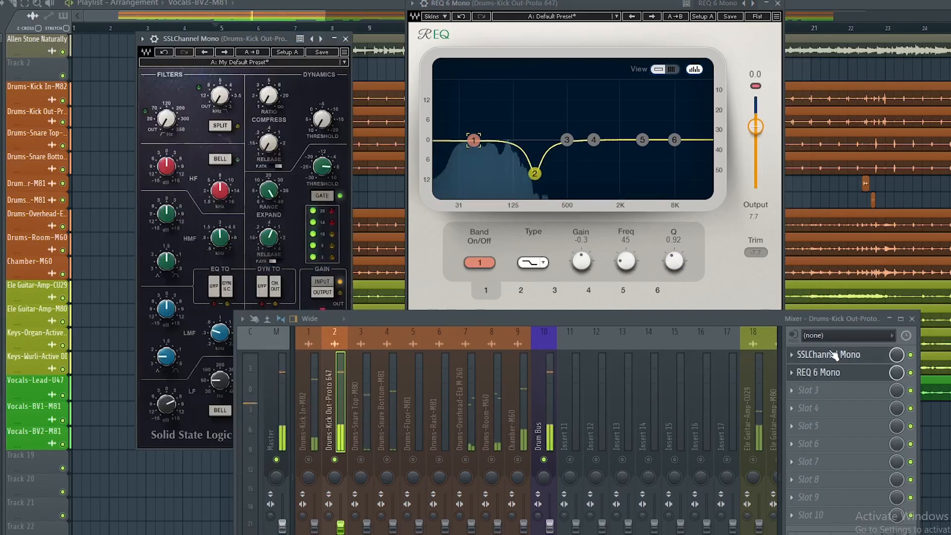
left_click(778, 3)
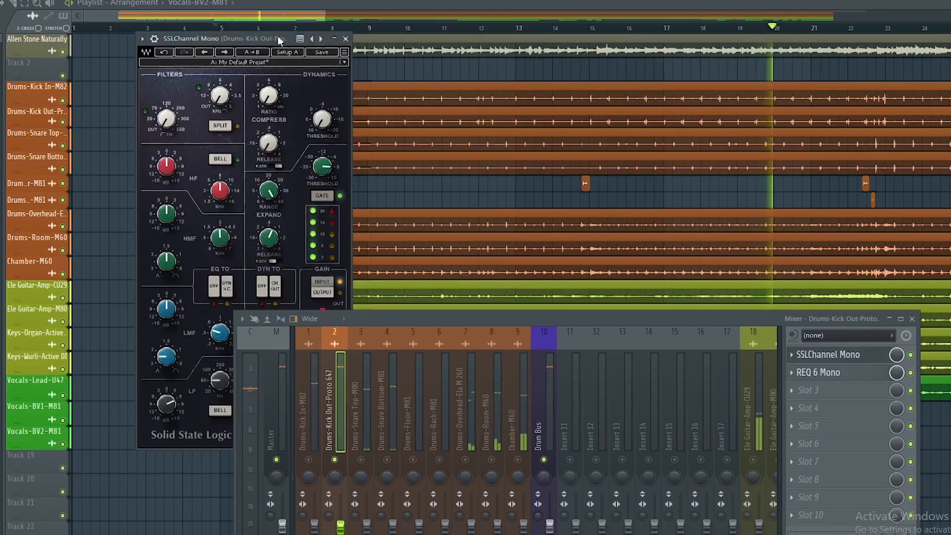
left_click_drag(279, 40, 374, 14)
left_click_drag(374, 322, 365, 372)
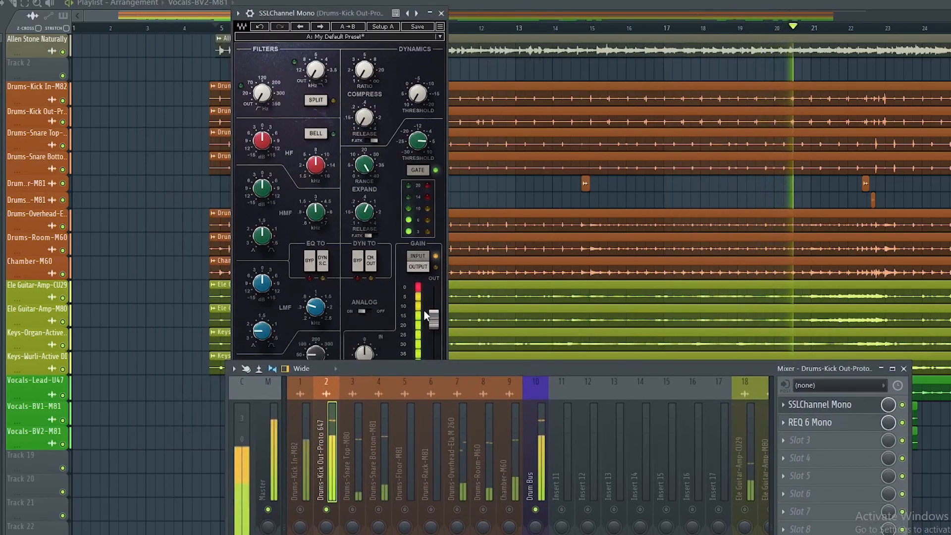
In the Kick Out's SSLChannel Mono compressor, toggle the attack switch, adjust the release, set the ratio to about 14.2 and adjust the threshold
left_click(375, 139)
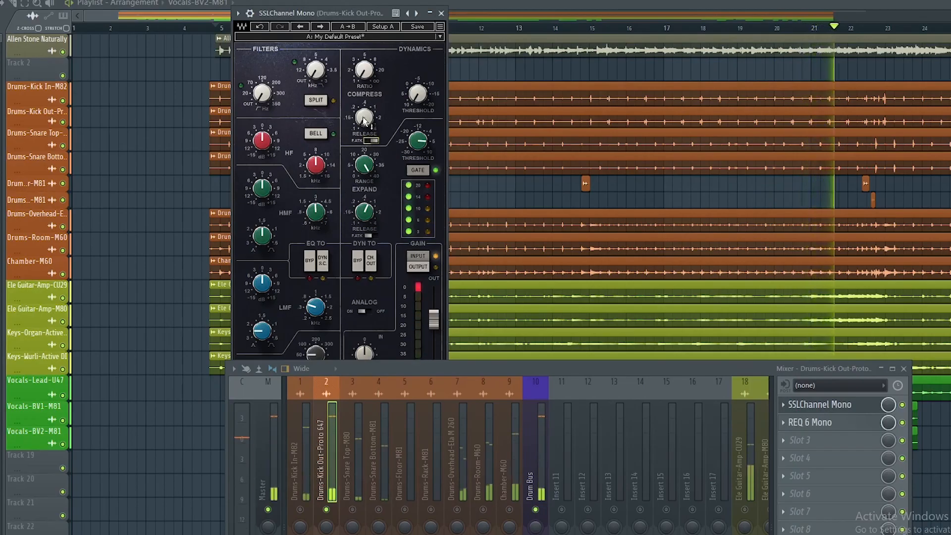
left_click_drag(365, 120, 361, 42)
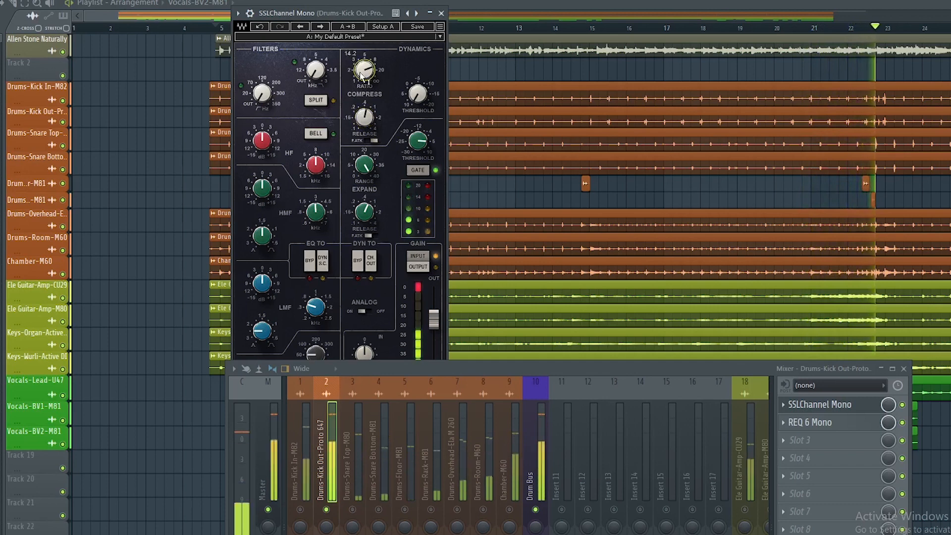
left_click_drag(413, 101, 414, 62)
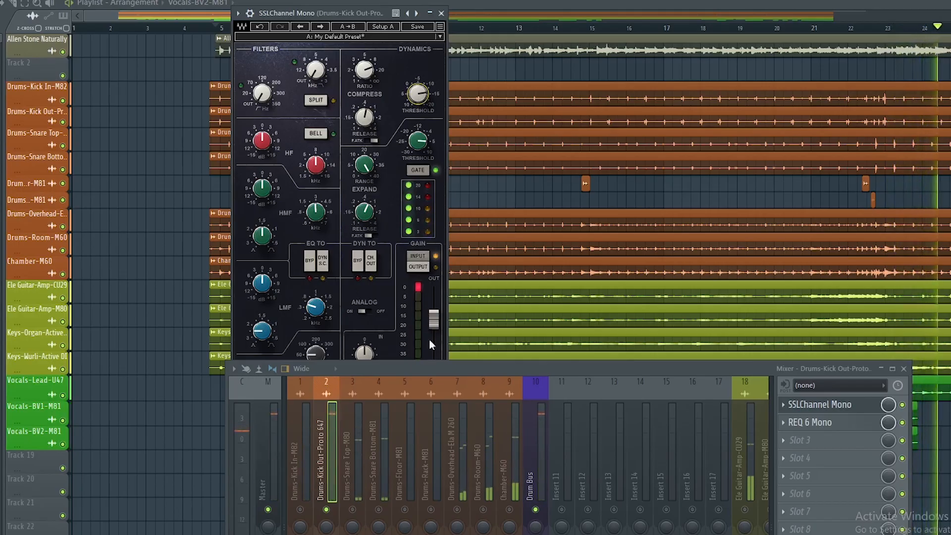
Arrange the mixer and plugin windows side by side, solo Drums-Kick In-M82 and open its SSLChannel Mono
left_click_drag(430, 369, 601, 119)
left_click_drag(334, 8, 238, 10)
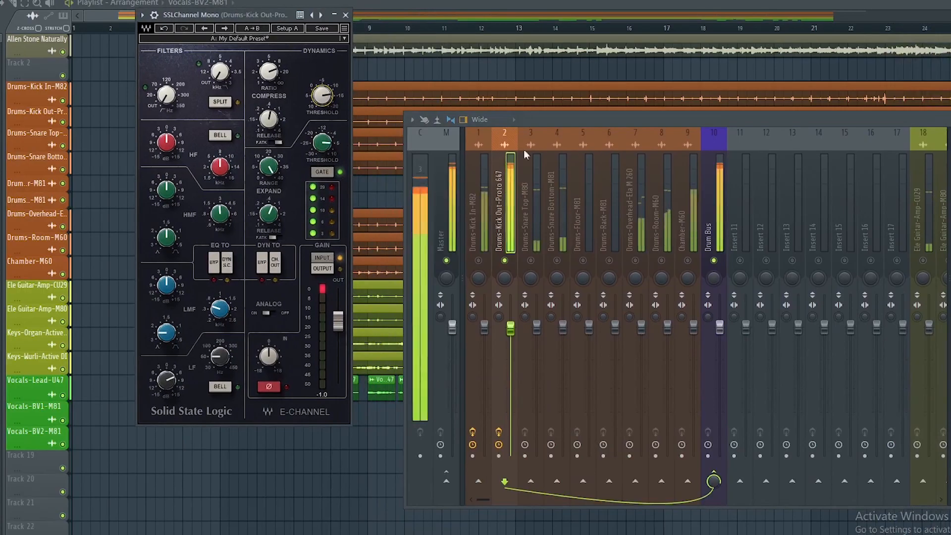
left_click_drag(598, 122, 553, 104)
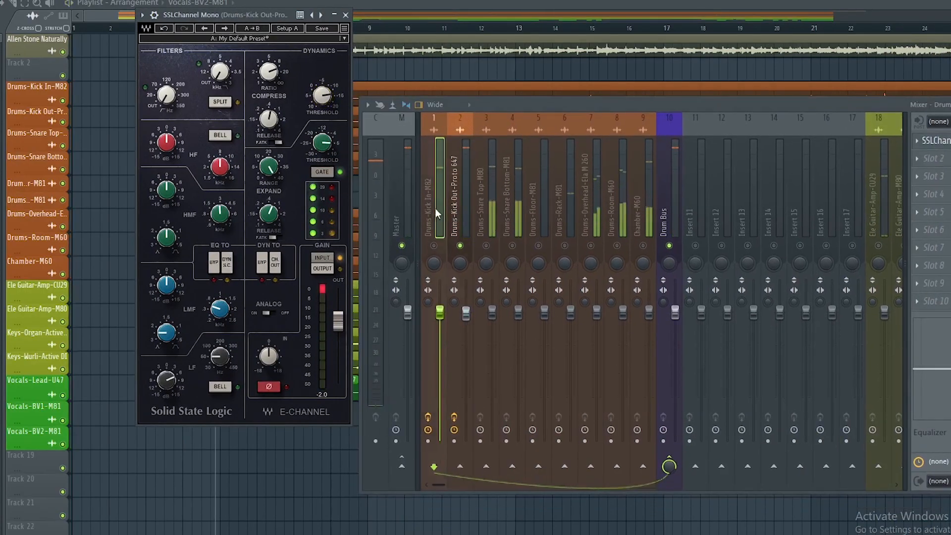
left_click(438, 250)
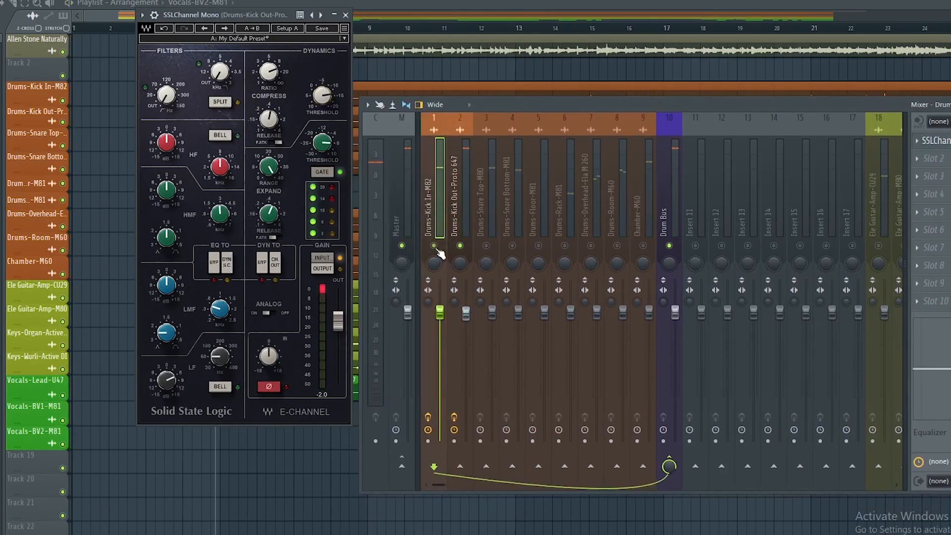
left_click(945, 142)
left_click_drag(362, 48, 247, 26)
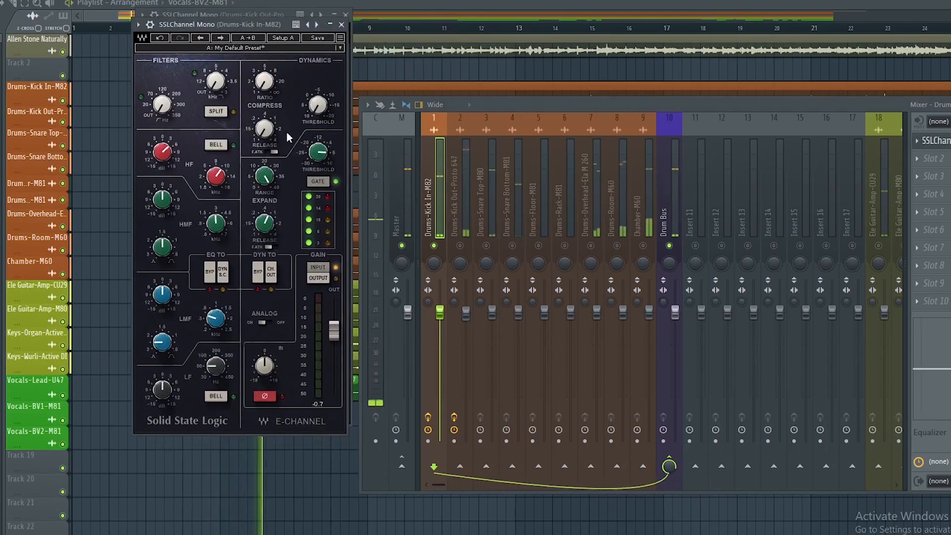
In the Kick In's compressor, adjust the release, set the ratio to 3.2 and the threshold to 2.7, and toggle the attack switch
left_click_drag(264, 130, 264, 114)
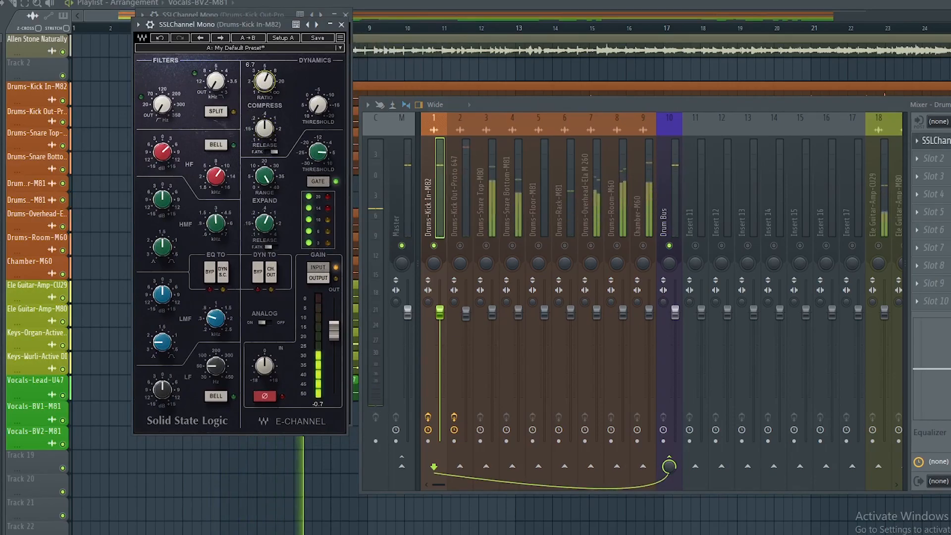
left_click_drag(266, 82, 318, 107)
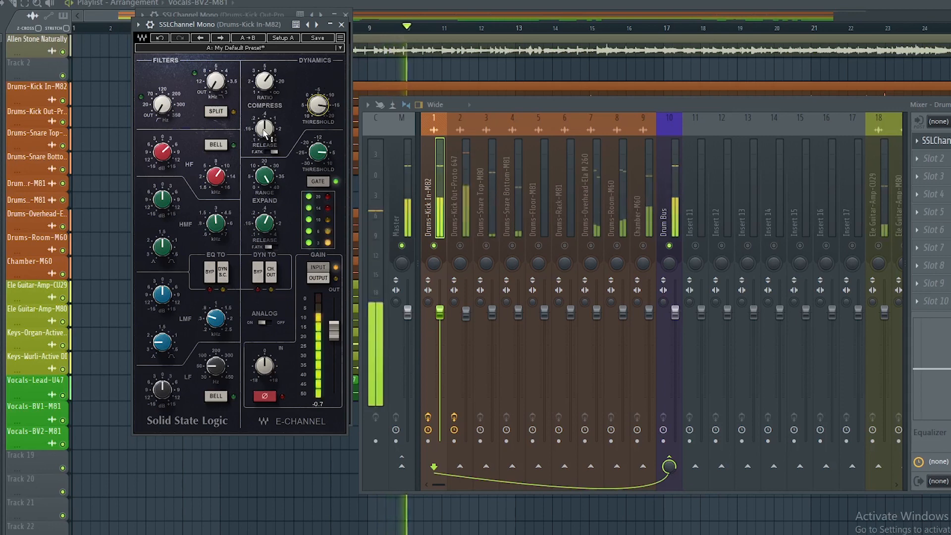
left_click_drag(319, 108, 322, 114)
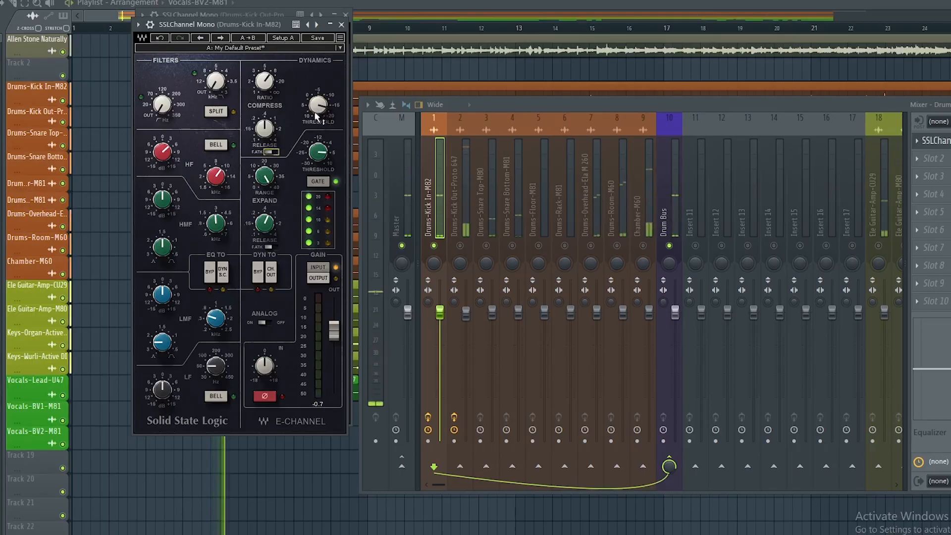
left_click_drag(323, 115, 316, 107)
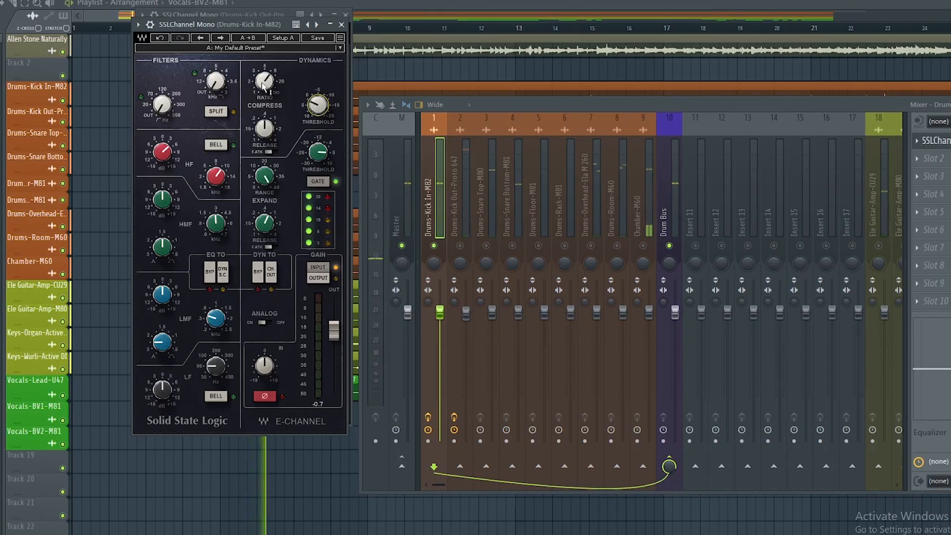
left_click_drag(264, 81, 264, 84)
left_click_drag(264, 81, 271, 87)
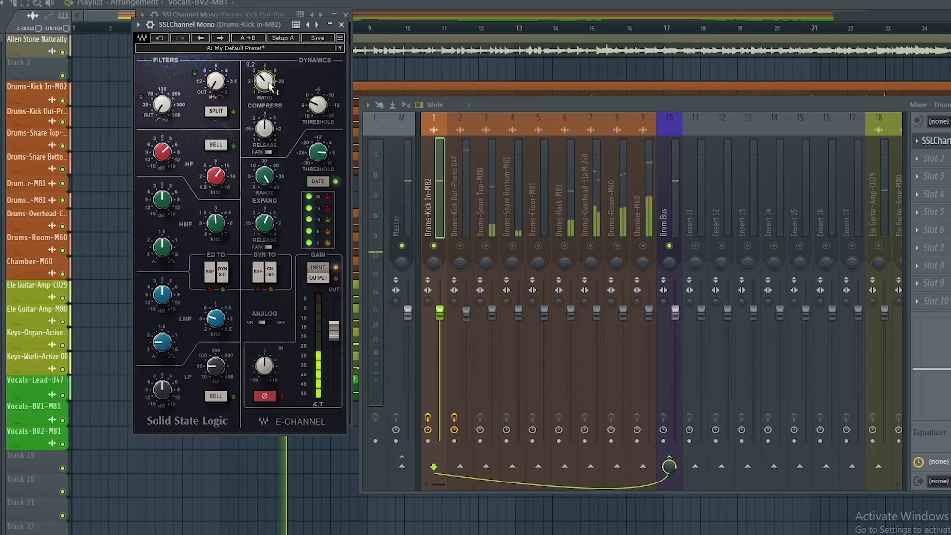
left_click_drag(316, 106, 317, 104)
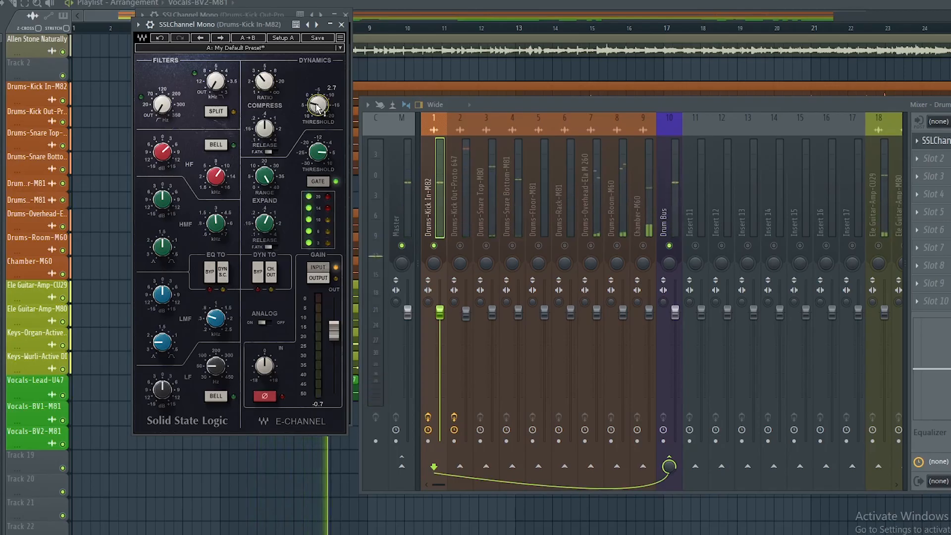
left_click(272, 150)
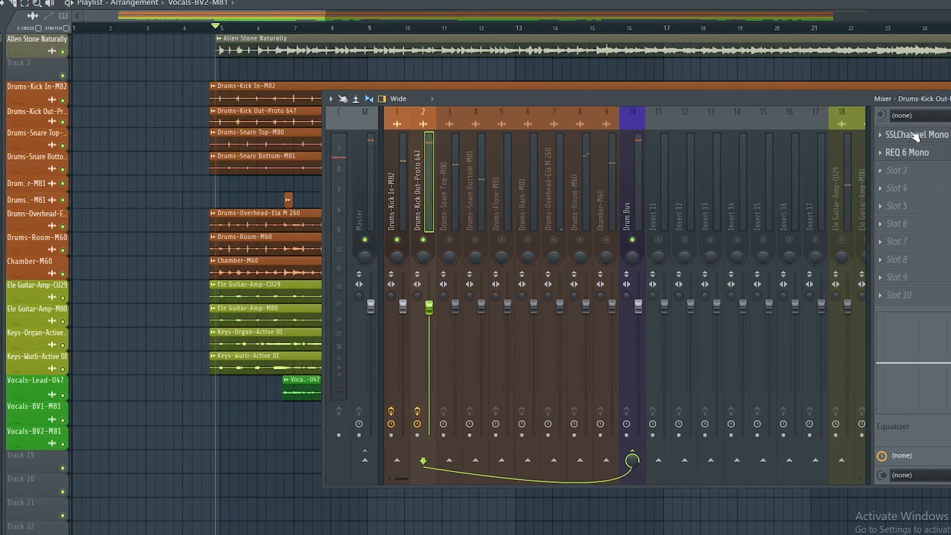
Reopen the Kick Out's SSLChannel Mono, reset its clip indicator, lower the output fader to -6.1 during playback and toggle the Kick In's mute
left_click(909, 136)
left_click_drag(557, 100, 653, 68)
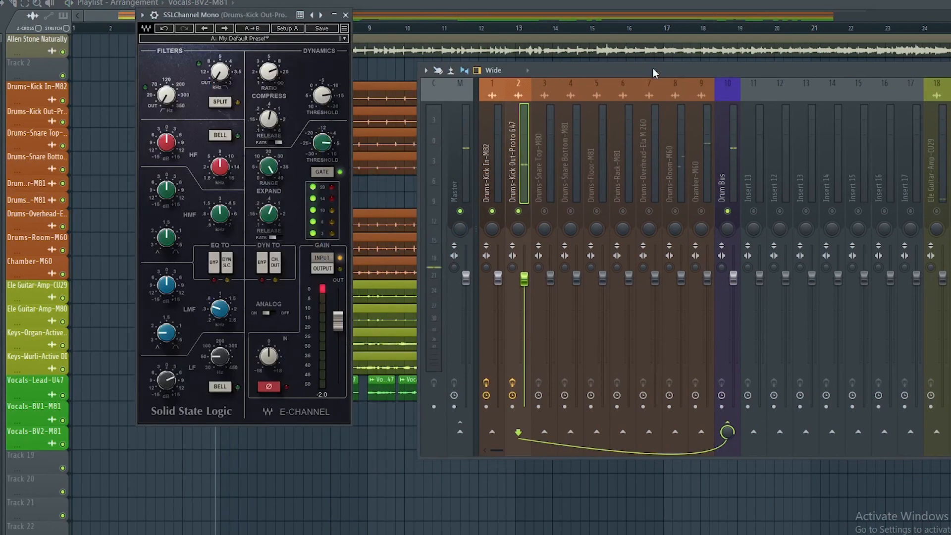
left_click(320, 291)
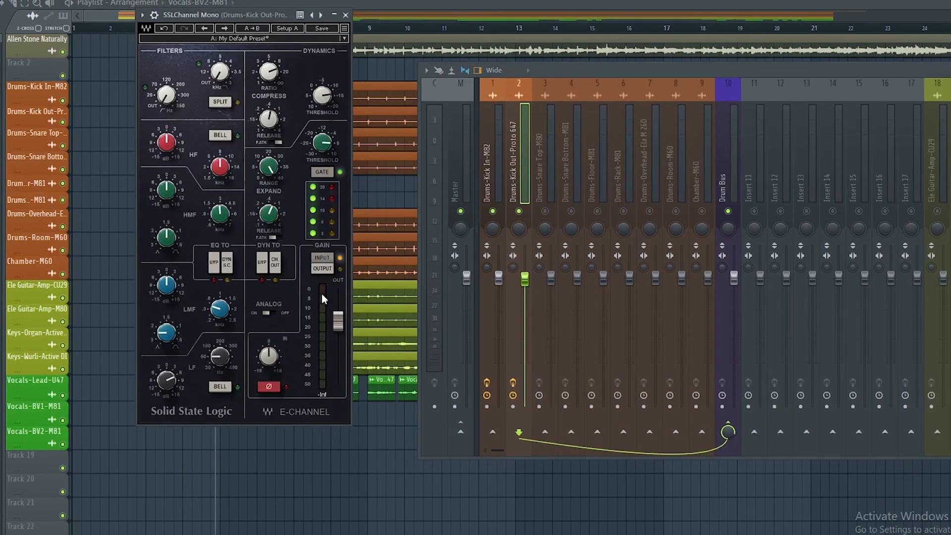
key("space")
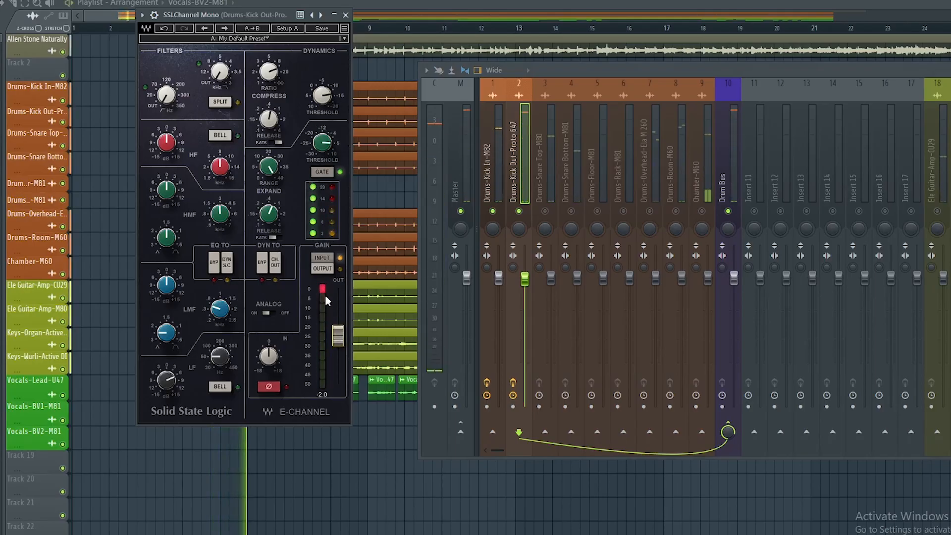
left_click_drag(340, 323, 341, 336)
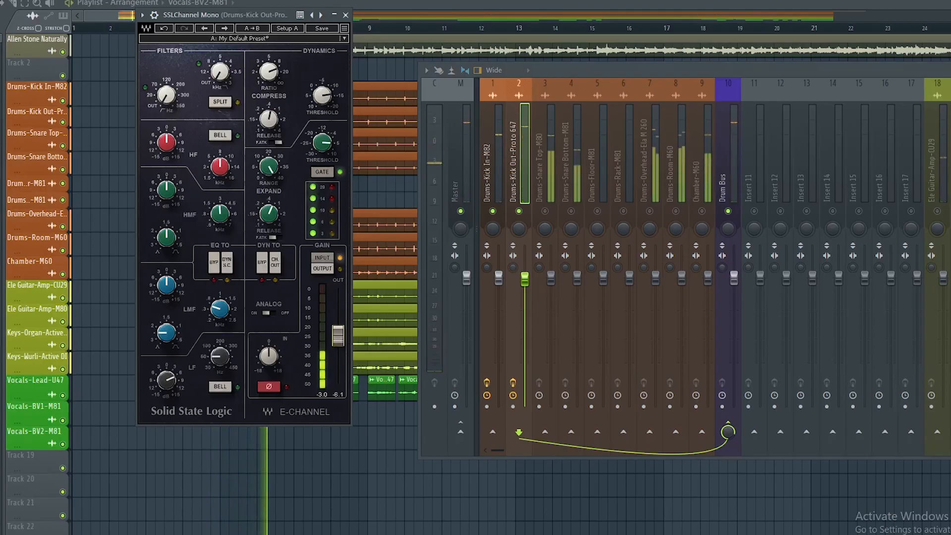
left_click(495, 208)
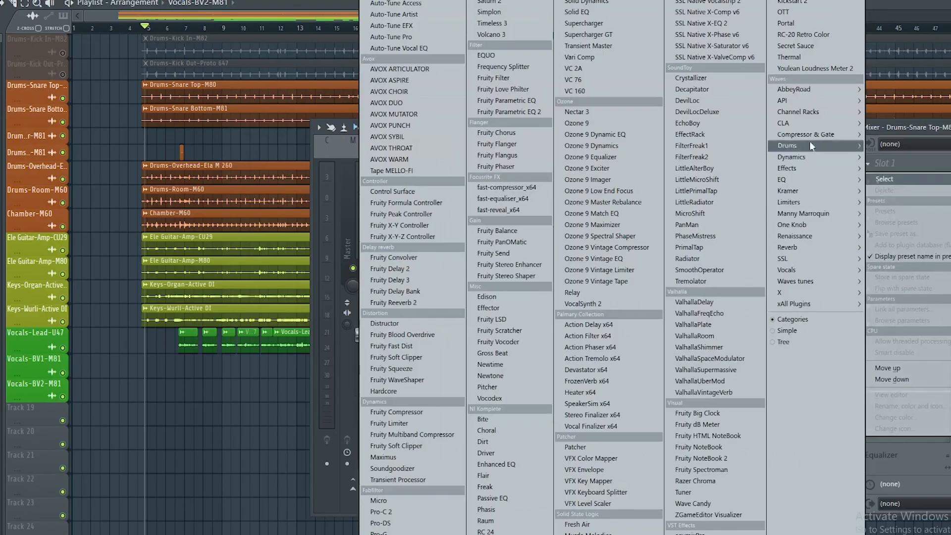
Insert Waves C1 gate Mono on Drums-Snare Top-M80, place it above the mixer and raise its gate threshold during playback
mouse_move(810, 135)
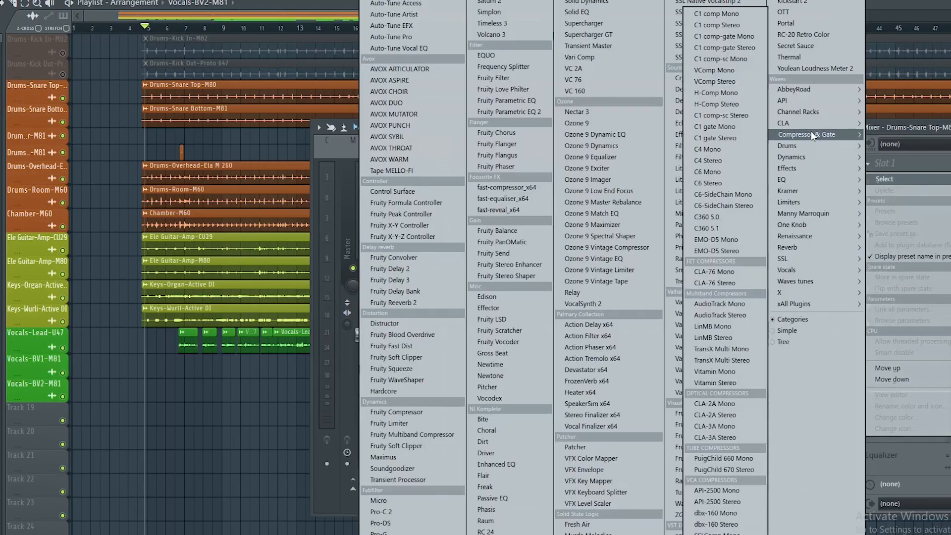
left_click(727, 126)
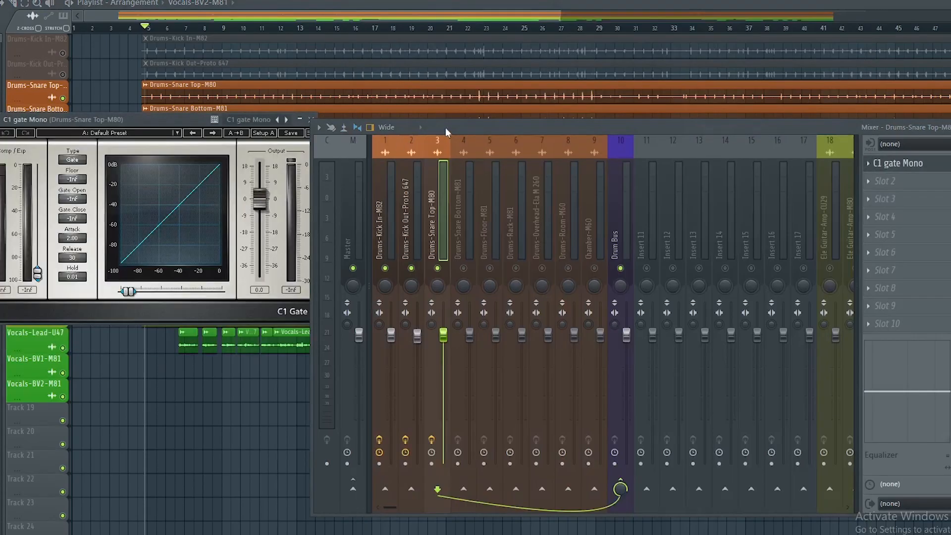
left_click_drag(445, 127, 437, 250)
left_click_drag(130, 120, 526, 26)
key("space")
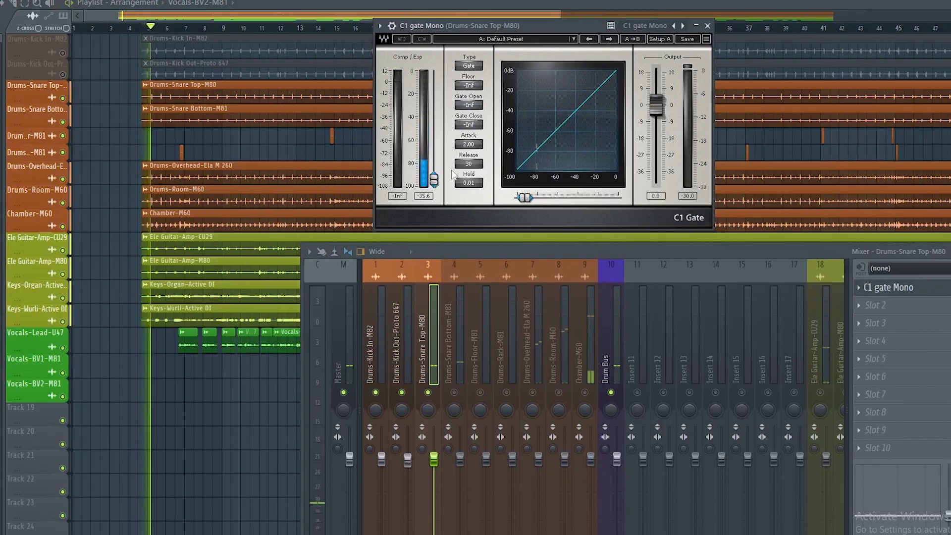
left_click_drag(434, 179, 434, 131)
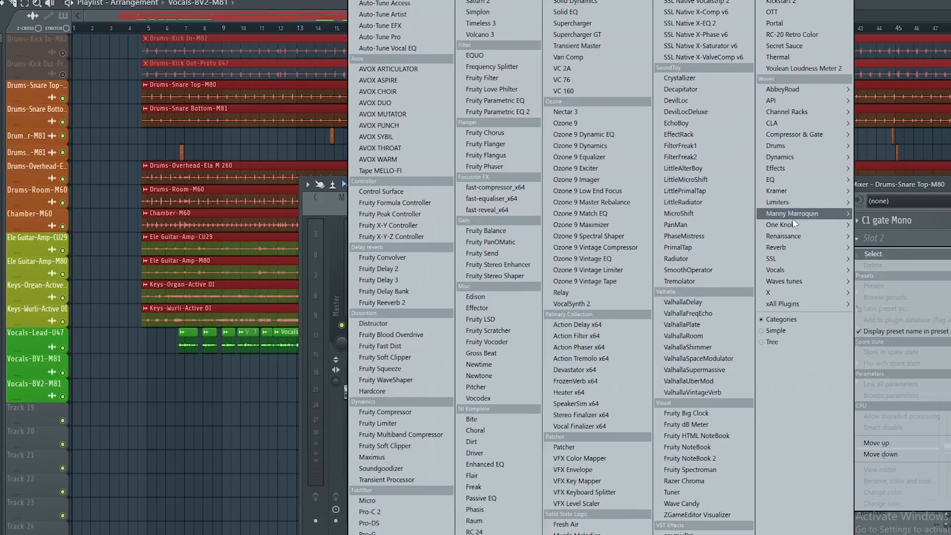
Add SSLGChannel Mono after the Snare Top's gate, load the Snare Drum factory preset and audition it
mouse_move(757, 261)
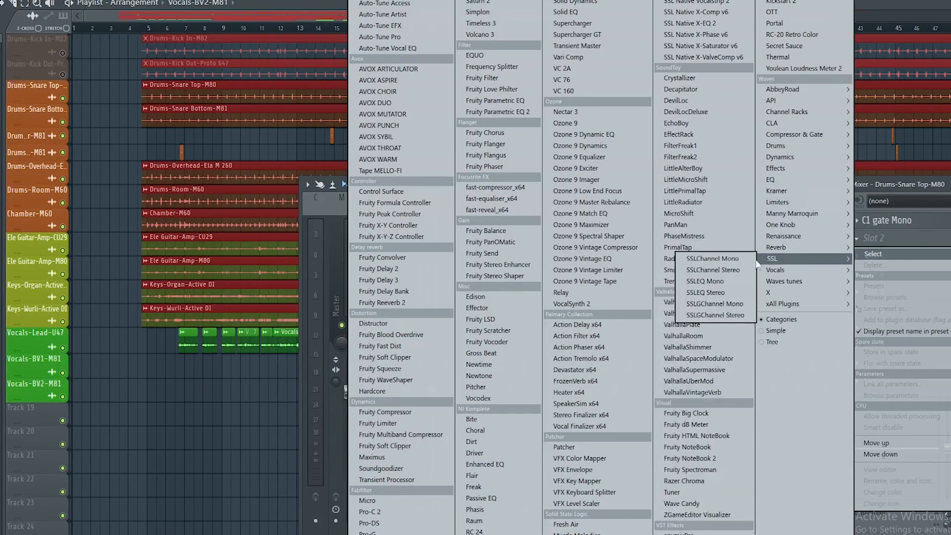
left_click(724, 303)
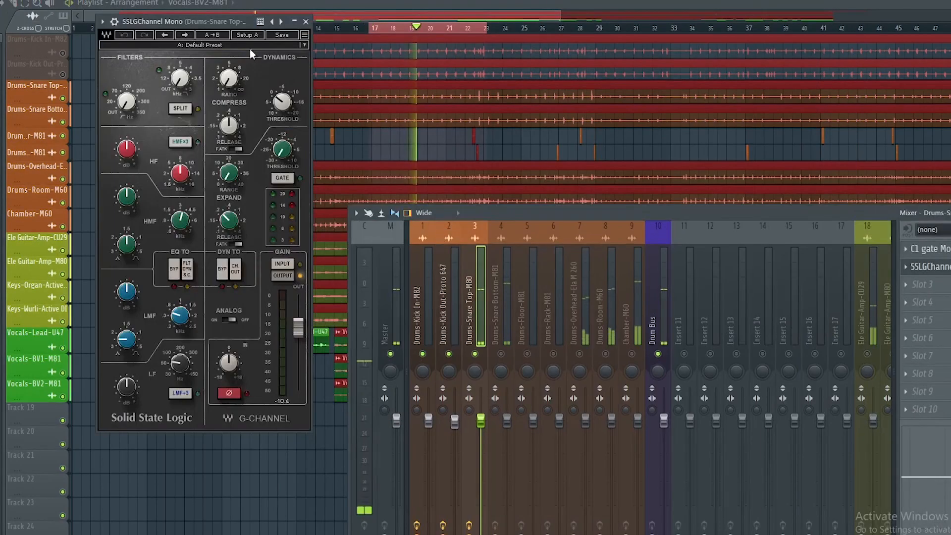
left_click(266, 44)
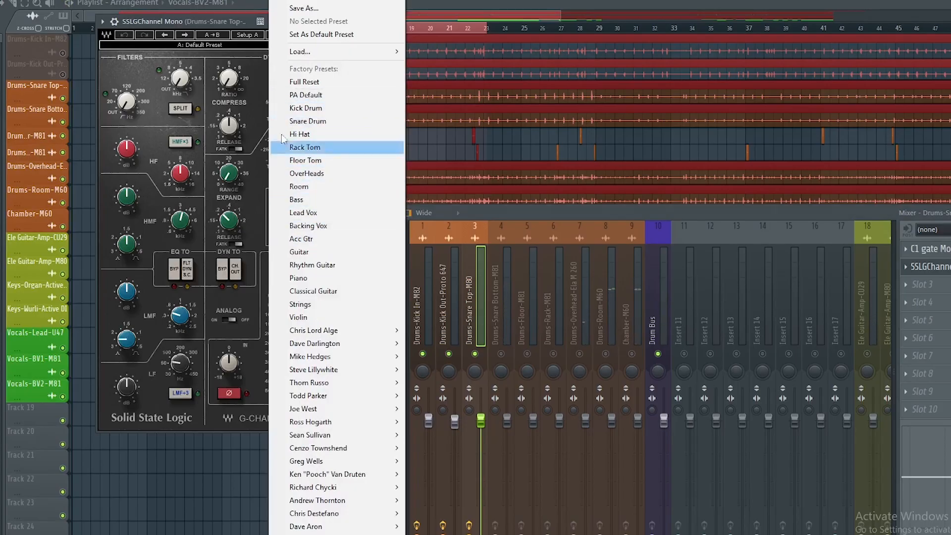
left_click(315, 123)
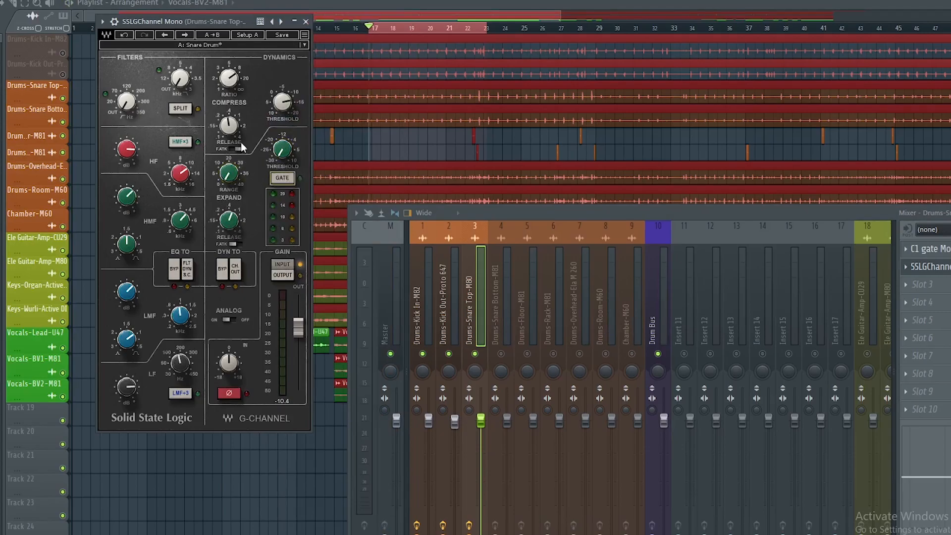
key("space")
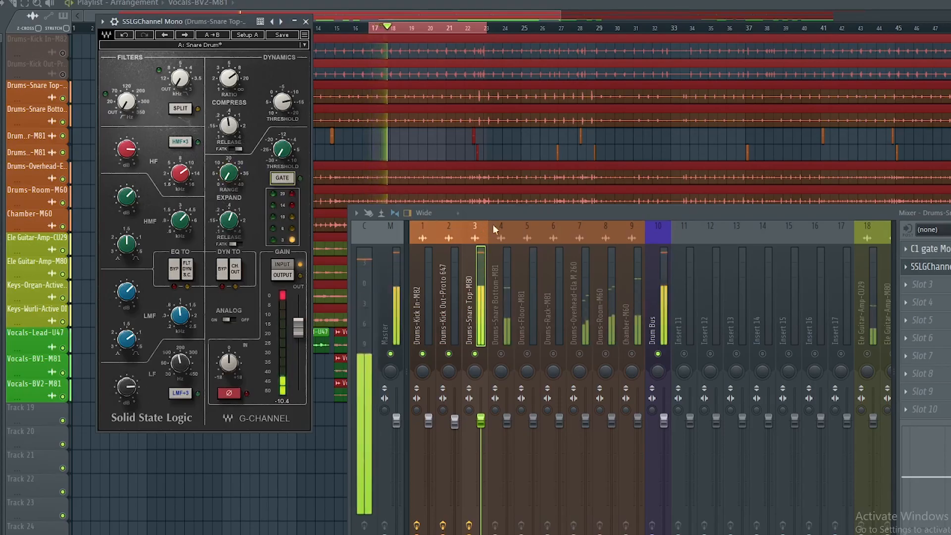
left_click_drag(501, 213, 492, 150)
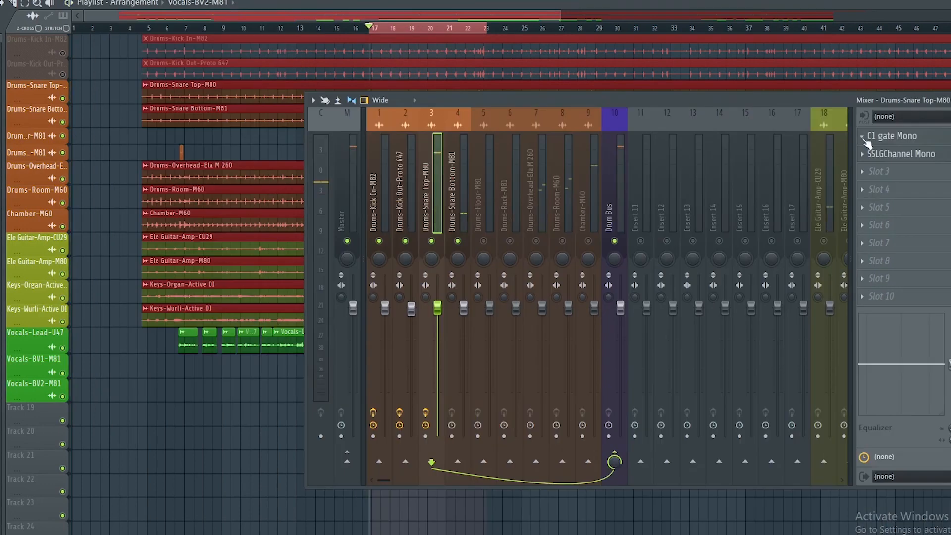
Copy the Snare Top's C1 gate Mono and SSLGChannel Mono settings onto Drums-Snare Bottom-M81 using the save-preset option
left_click(862, 135)
left_click_drag(881, 208, 458, 189)
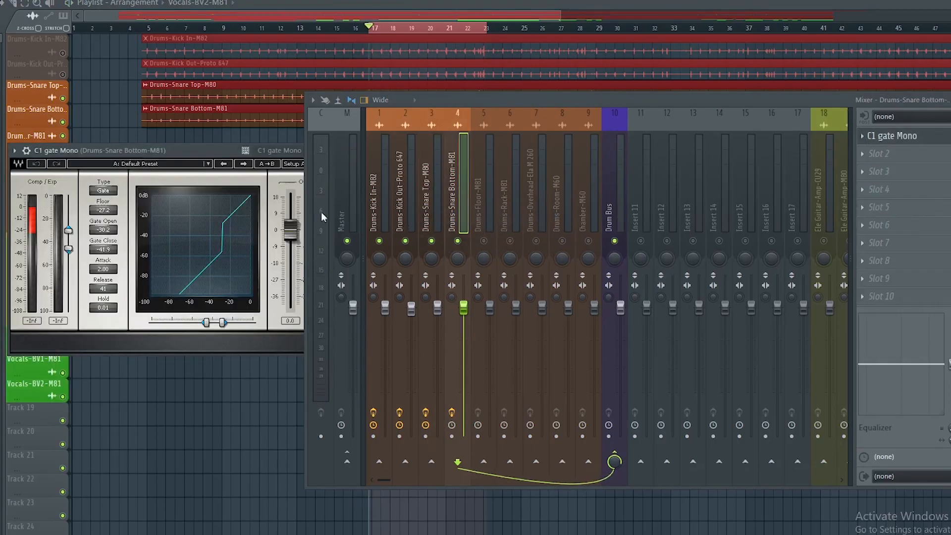
left_click(440, 246)
left_click(862, 154)
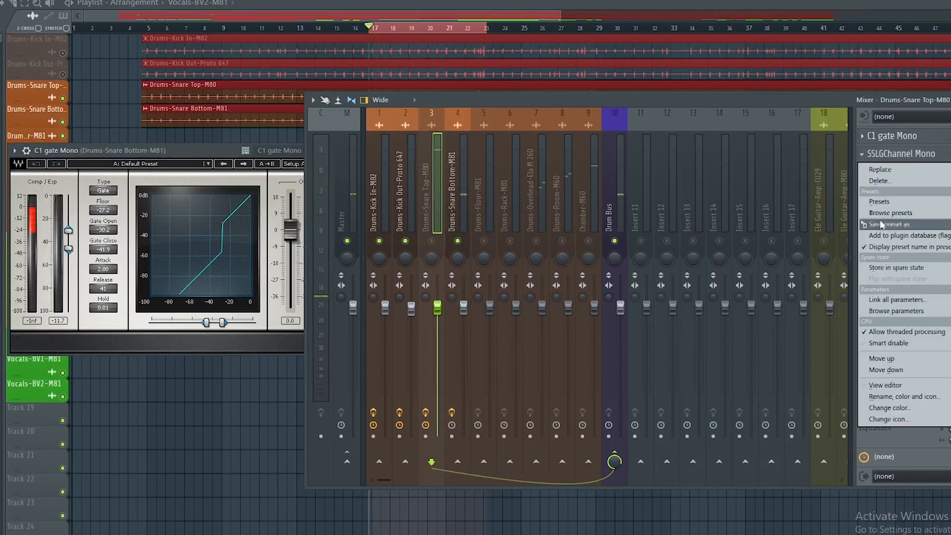
left_click_drag(881, 226, 453, 189)
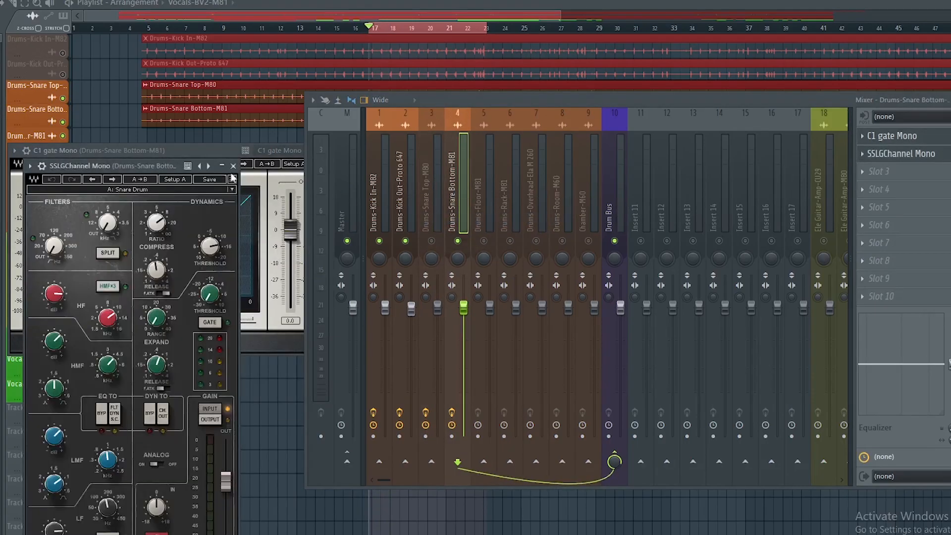
left_click_drag(157, 168, 218, 28)
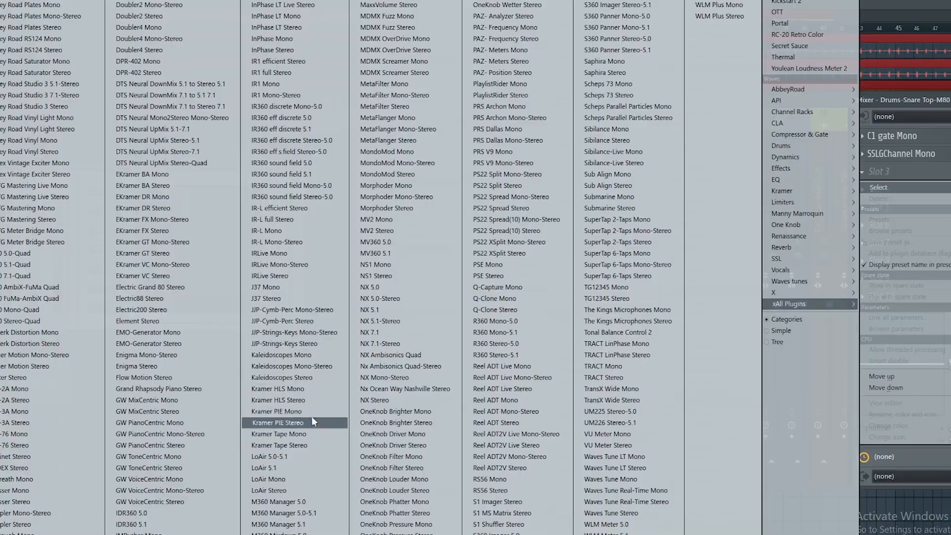
Insert Kramer PIE Mono in slot 3 of Drums-Snare Top-M80 and move its window clear of the mixer
left_click(311, 417)
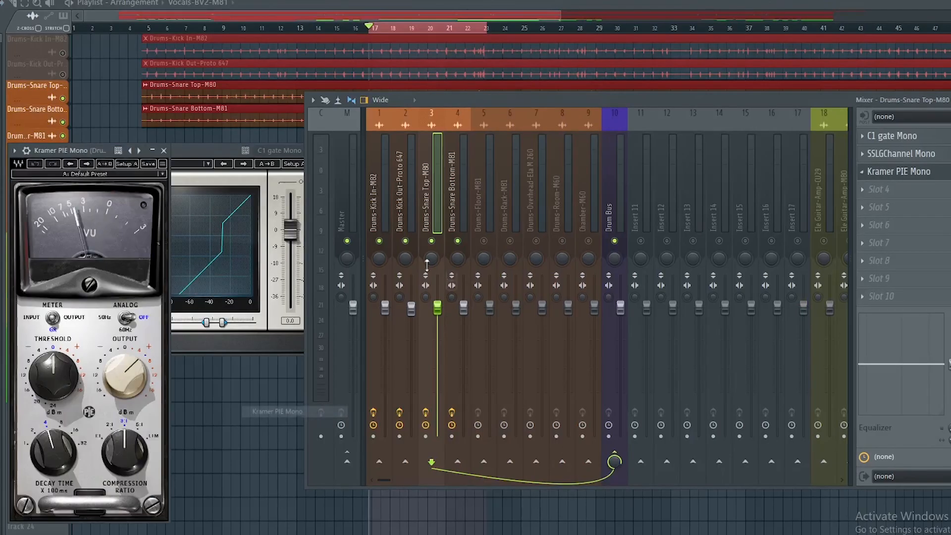
left_click_drag(84, 151, 176, 36)
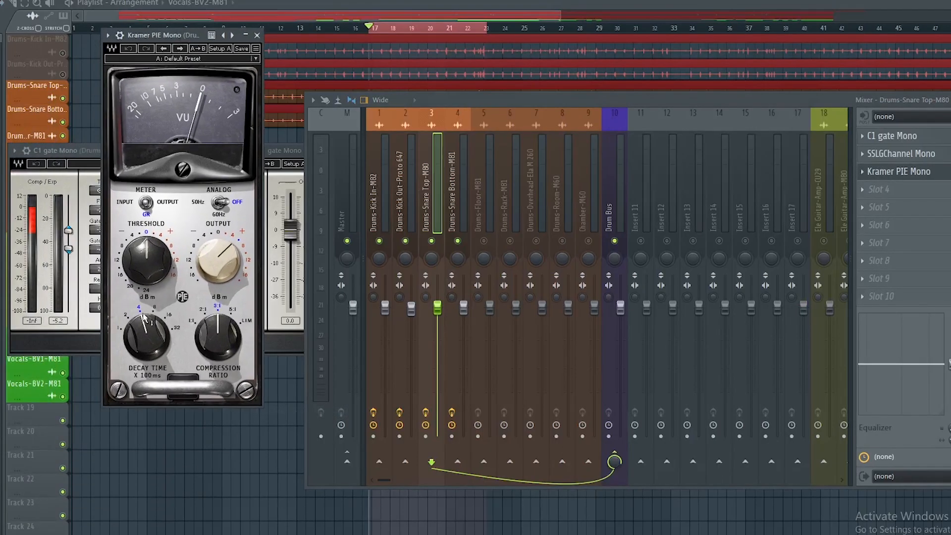
Shorten Kramer PIE Mono's decay time to about 1 x 100 ms during playback, adjust its threshold and close its window
key("space")
left_click_drag(154, 337, 154, 355)
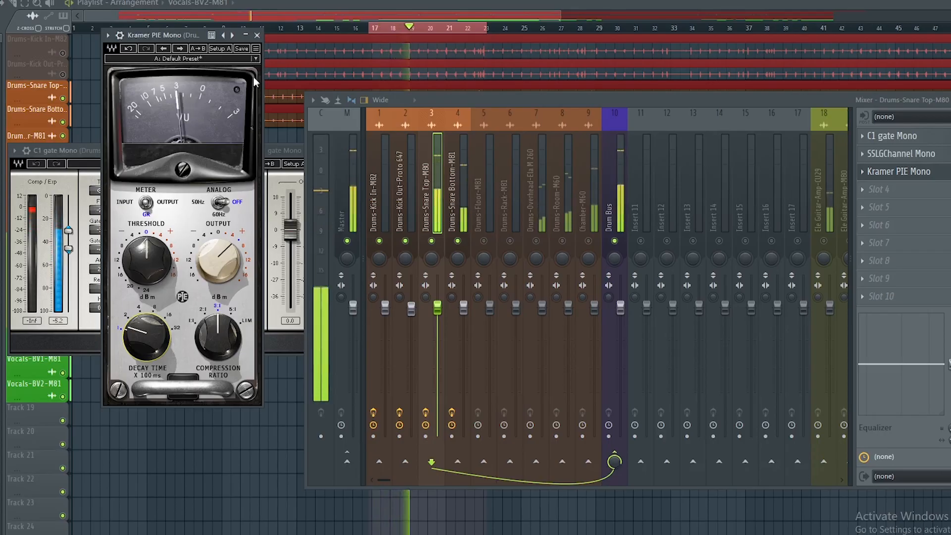
left_click_drag(149, 262, 149, 270)
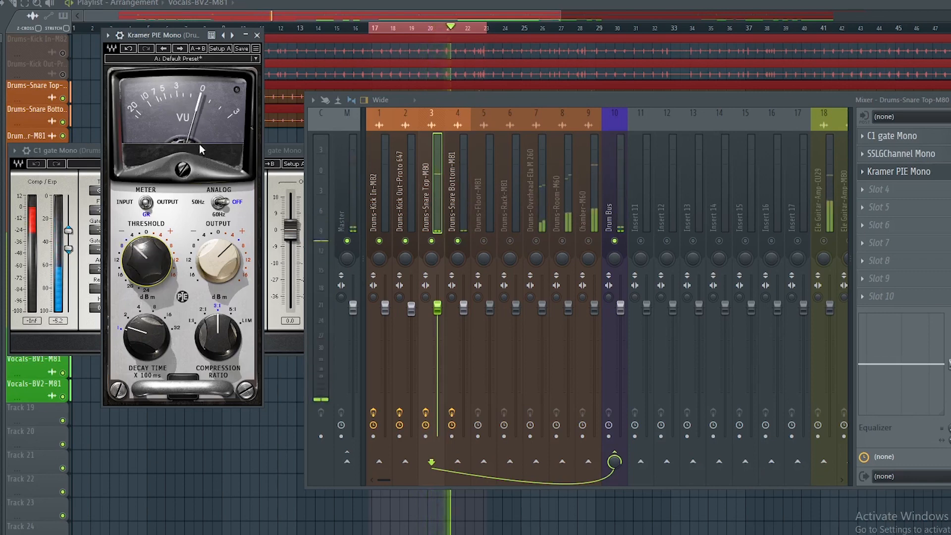
left_click(257, 35)
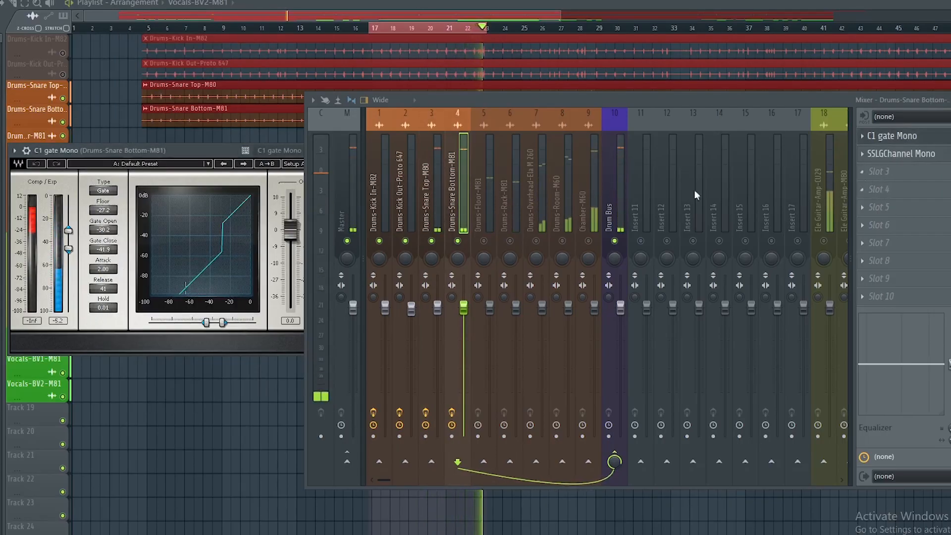
Review the Snare Top and Snare Bottom channels and unmute the Drums-Kick In-M82 and Drums-Kick Out-Proto 647 tracks in the playlist
left_click(435, 180)
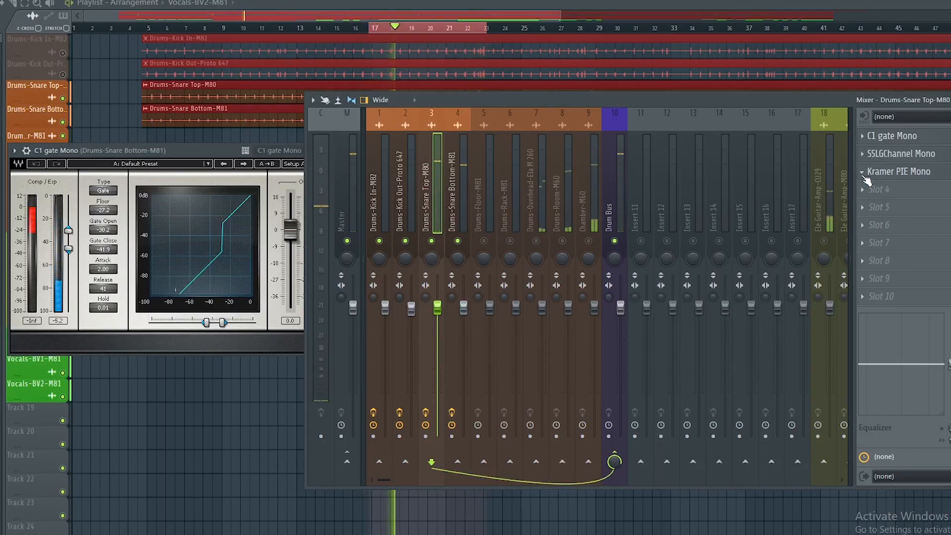
left_click(378, 202)
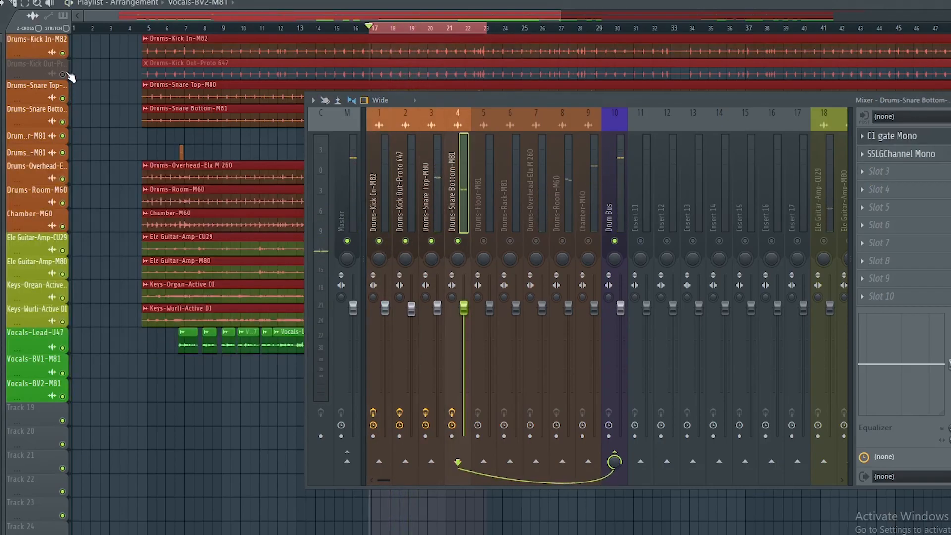
left_click(62, 74)
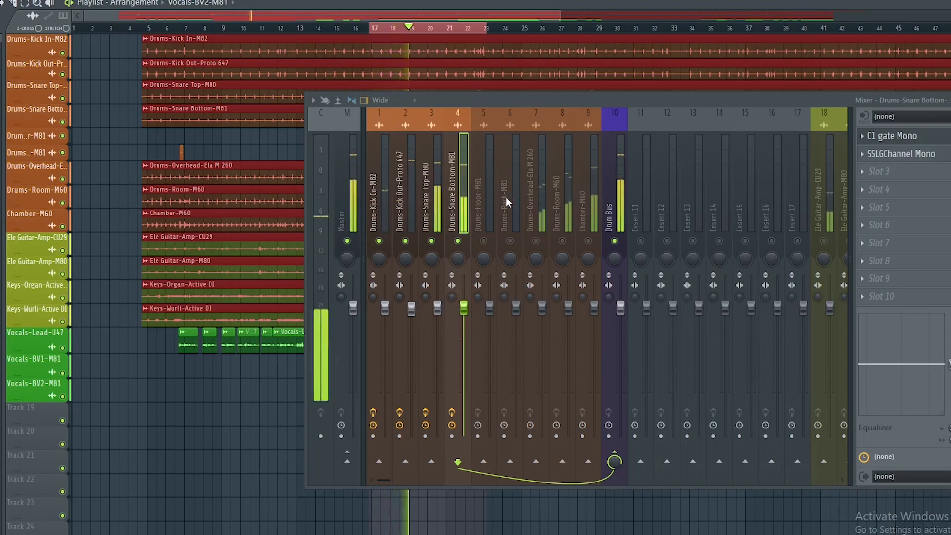
Solo Drums-Floor-M81 together with Drums-Rack-M81, play the looped tom section around bars 67 to 74 and bring both tom tracks into view
left_click_drag(491, 101, 498, 198)
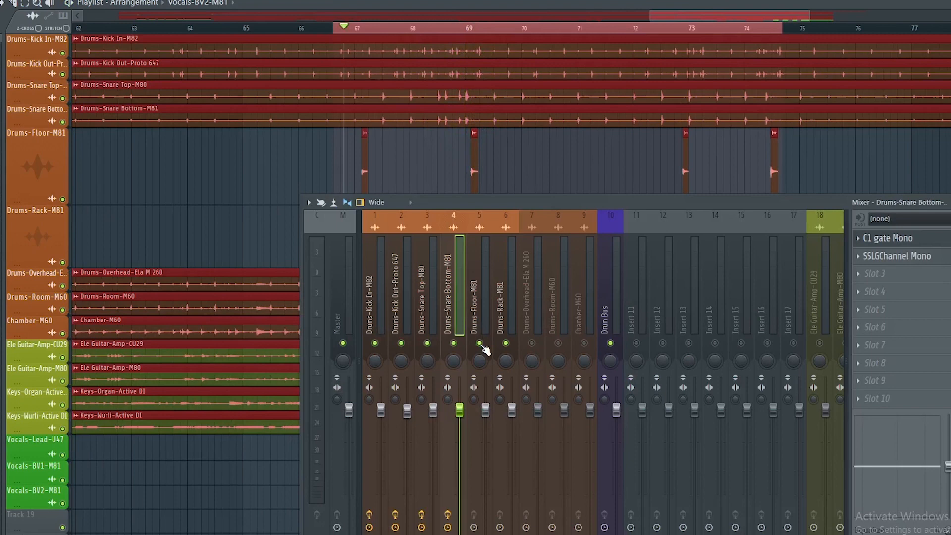
right_click(480, 344)
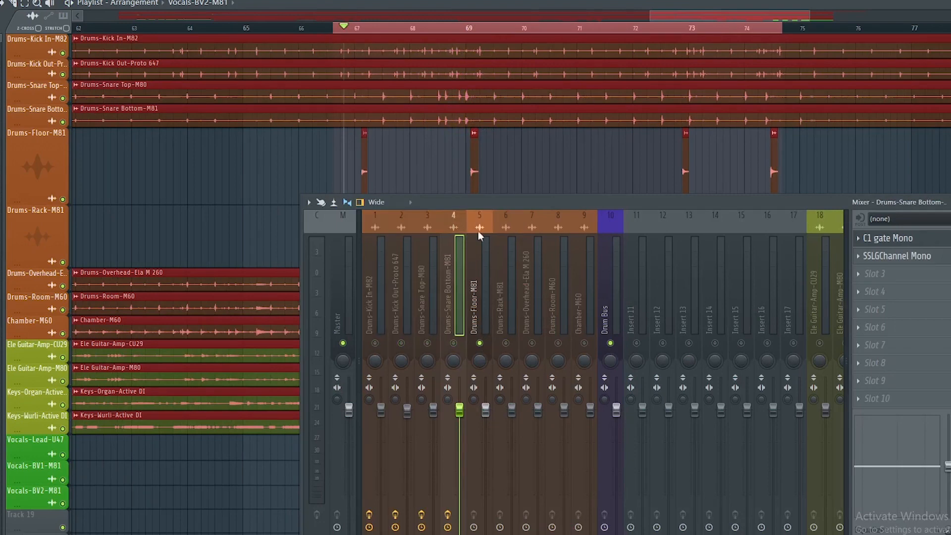
key("space")
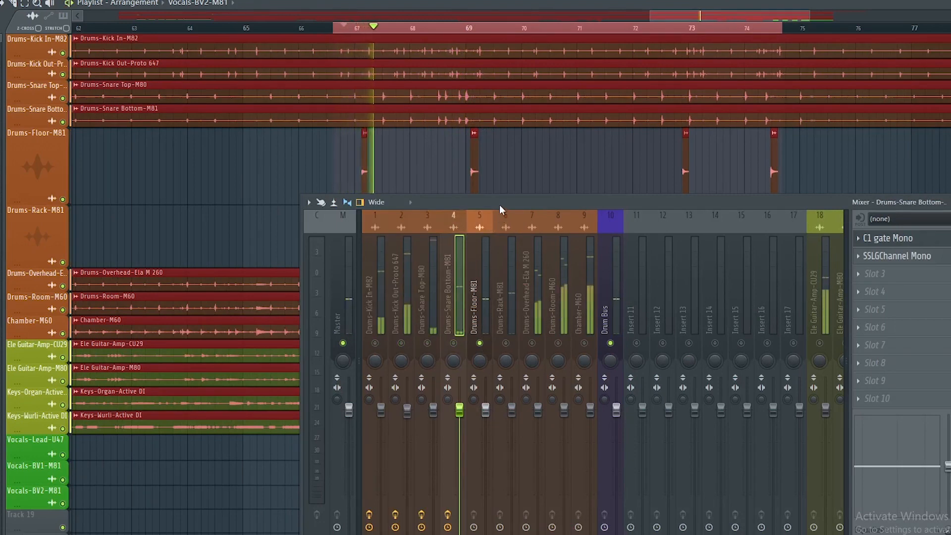
left_click_drag(499, 204, 448, 231)
left_click(455, 371)
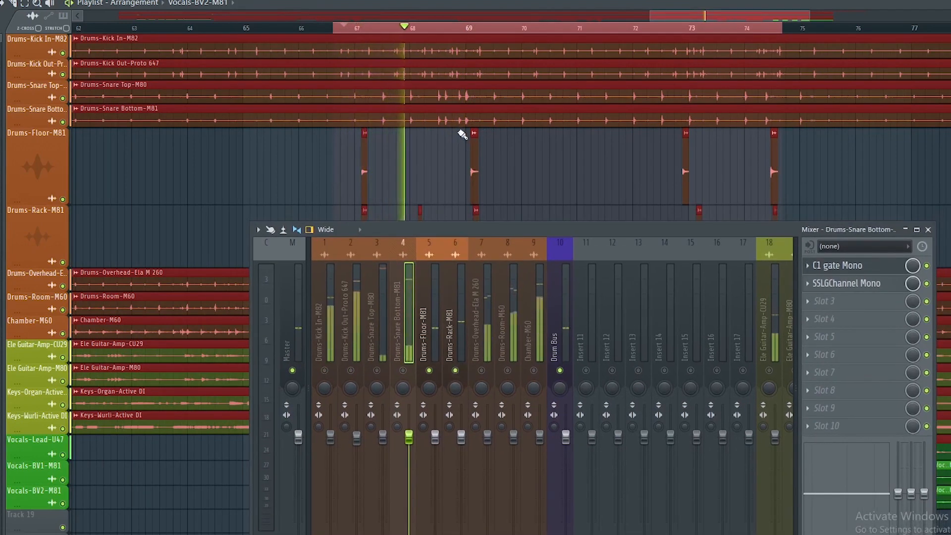
scroll(426, 19, "up", 1)
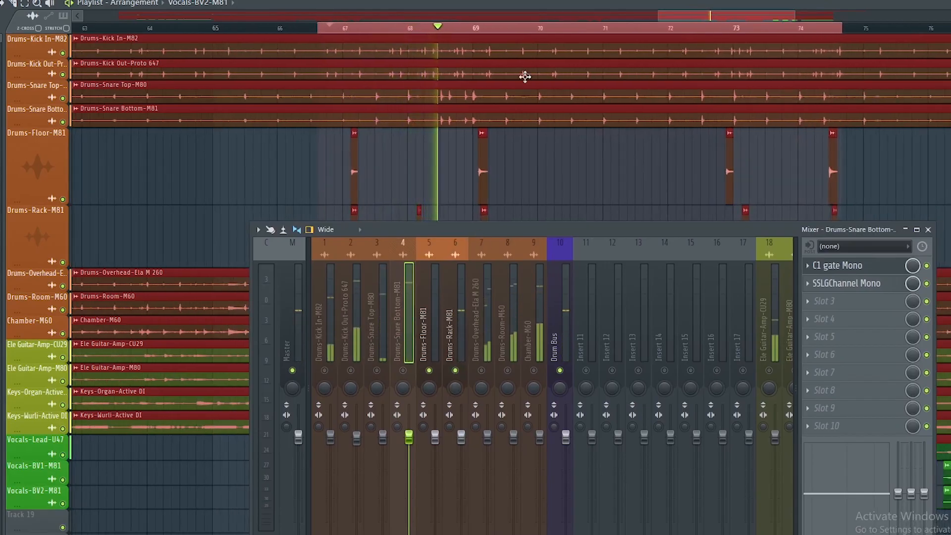
scroll(592, 172, "down", 1)
scroll(586, 174, "down", 1)
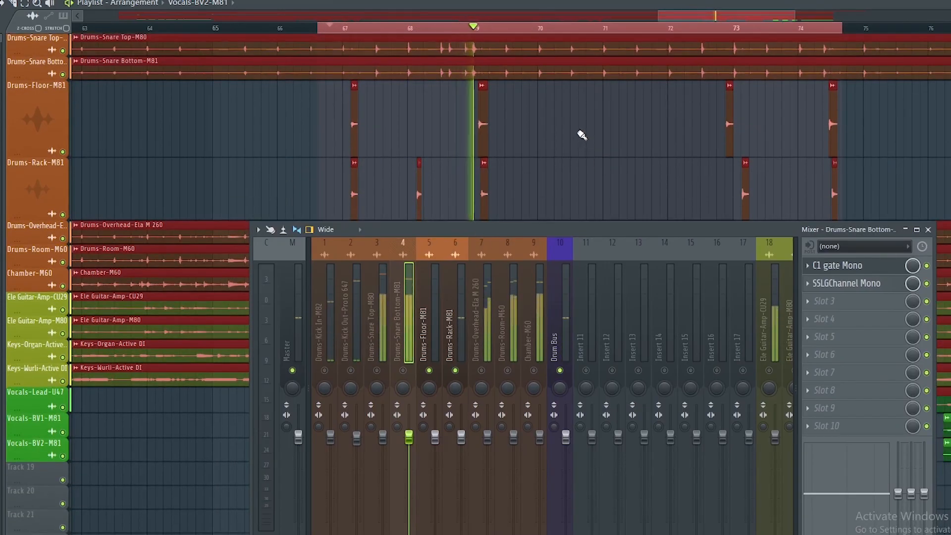
Insert SSLGChannel Mono on Drums-Floor-M81, load the Floor Tom factory preset and audition it
left_click_drag(417, 229, 652, 190)
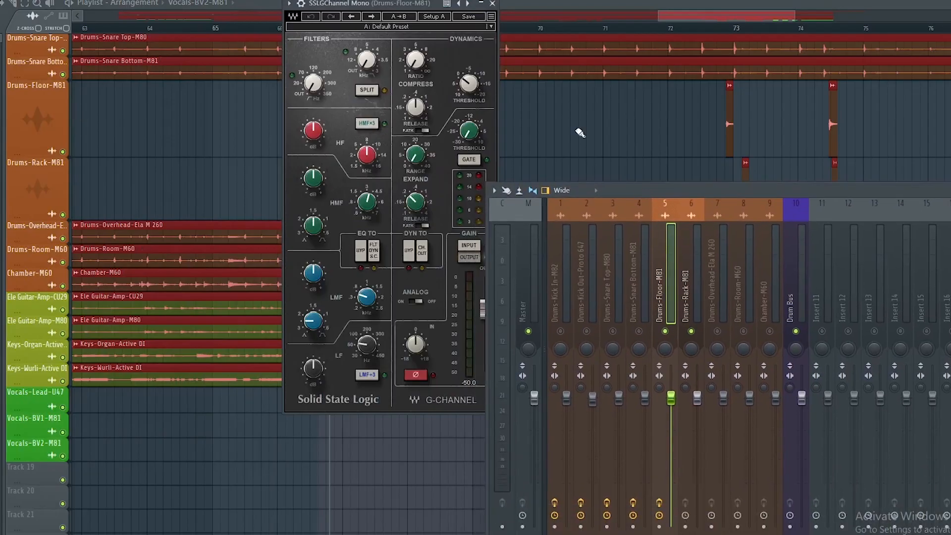
left_click(404, 28)
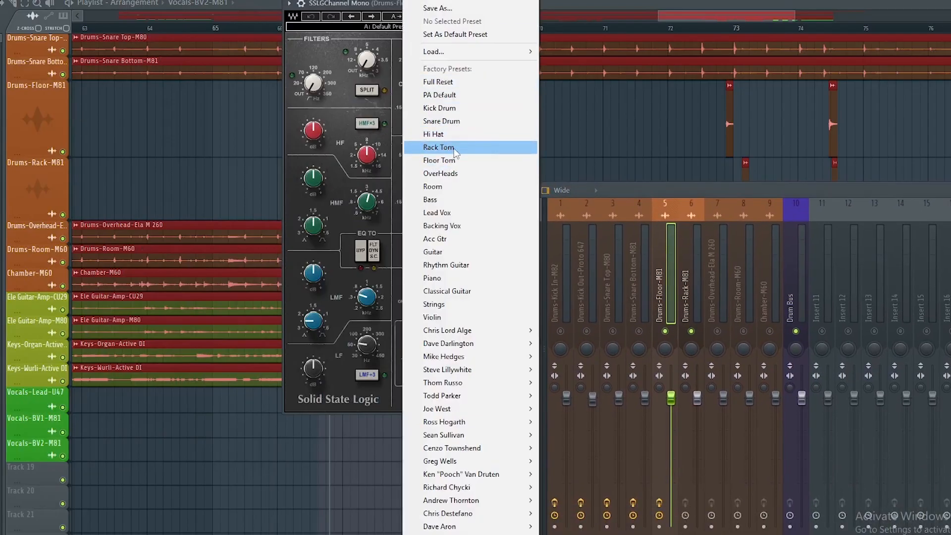
left_click(440, 160)
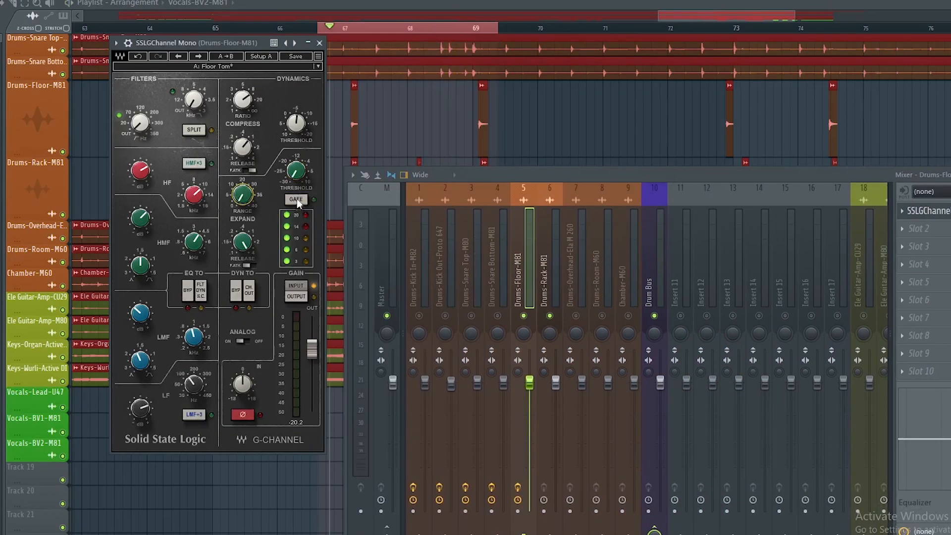
key("space")
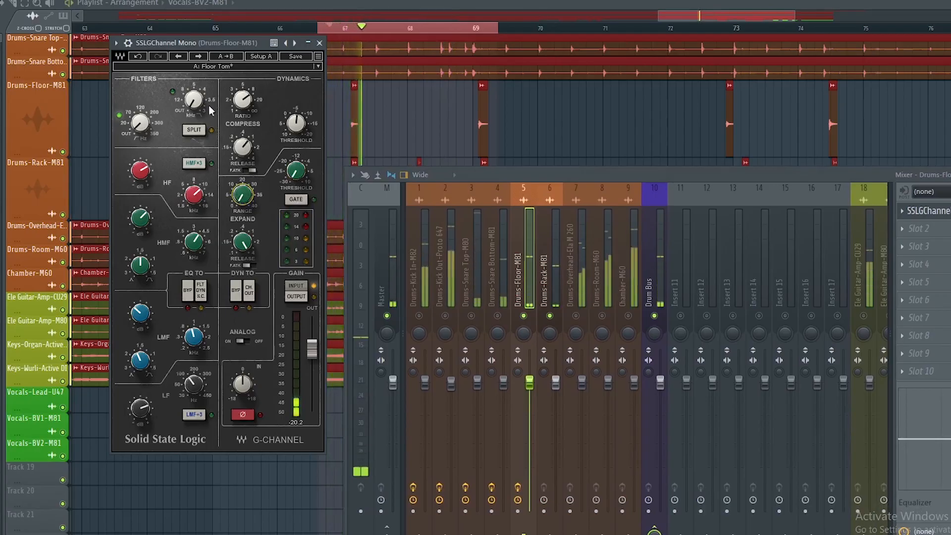
left_click_drag(213, 42, 201, 42)
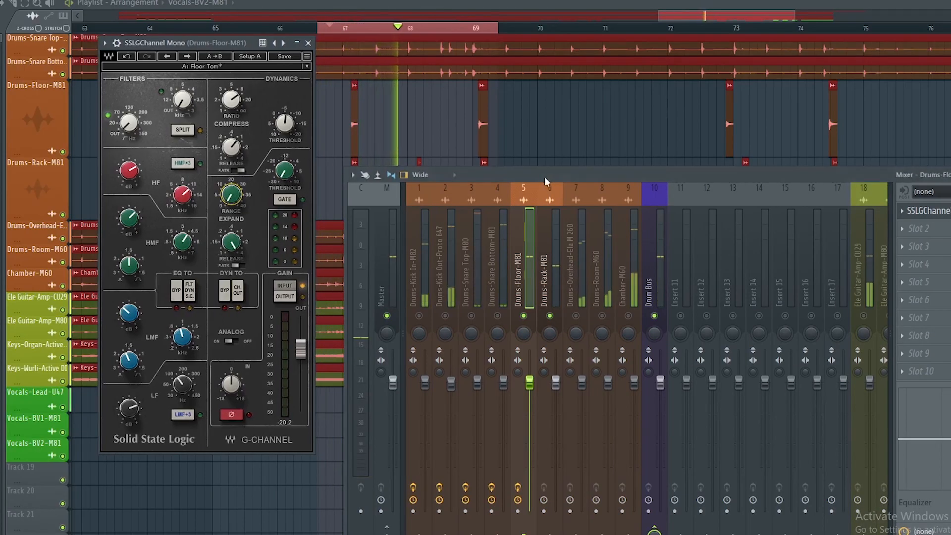
Add MaxxBass Mono in slot 2 of Drums-Floor-M81, arrange its window clear of the mixer and start playback
left_click_drag(544, 176, 498, 195)
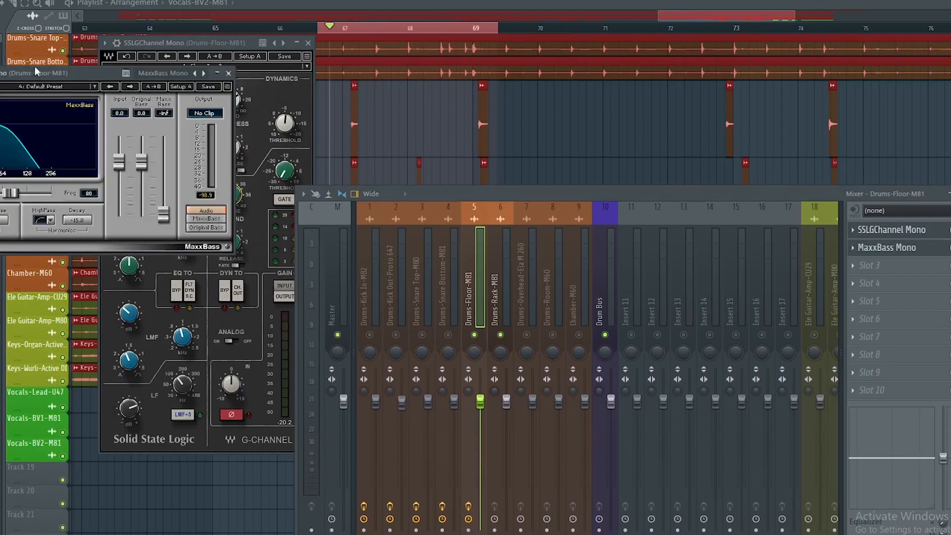
left_click_drag(35, 69, 513, 19)
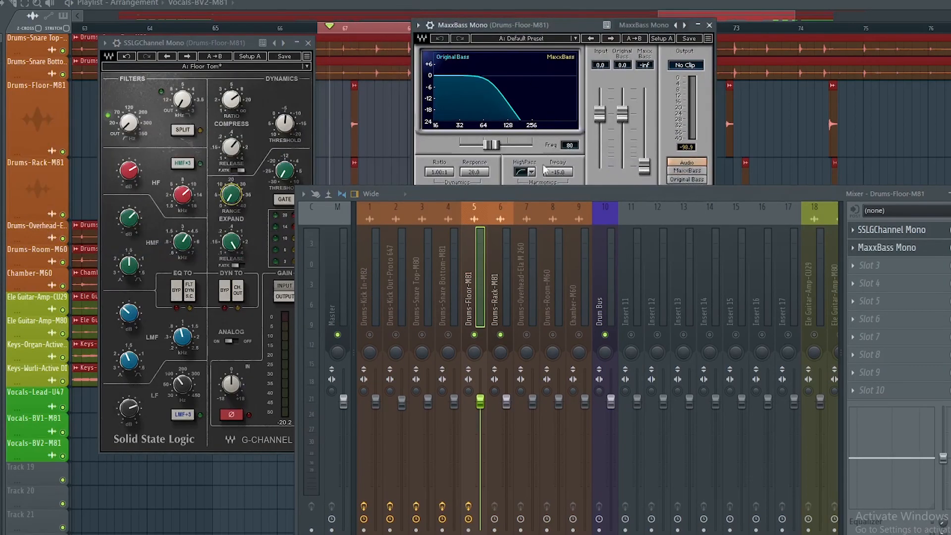
key("space")
left_click_drag(544, 197, 503, 250)
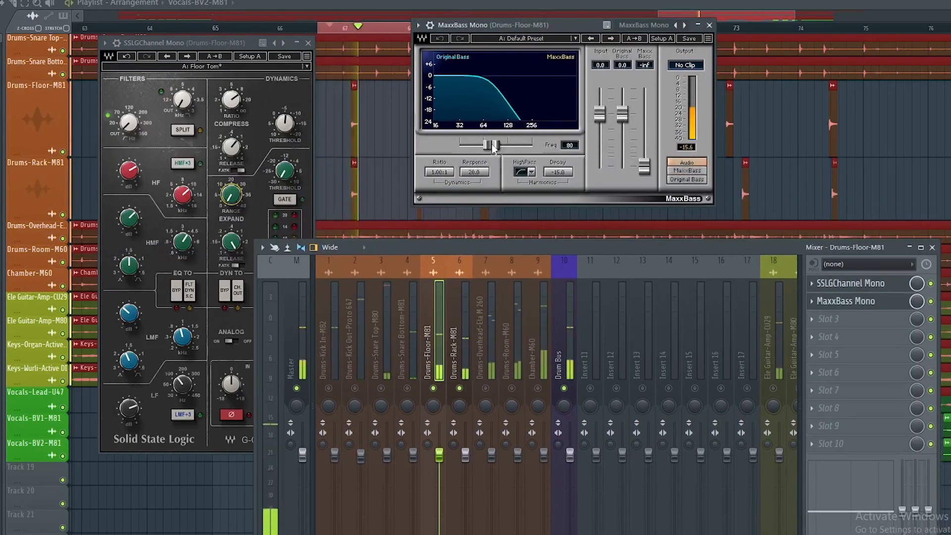
Set MaxxBass Mono's frequency to 91 and its MaxxBass level to -0.5 while listening to the floor tom
left_click_drag(491, 145, 503, 145)
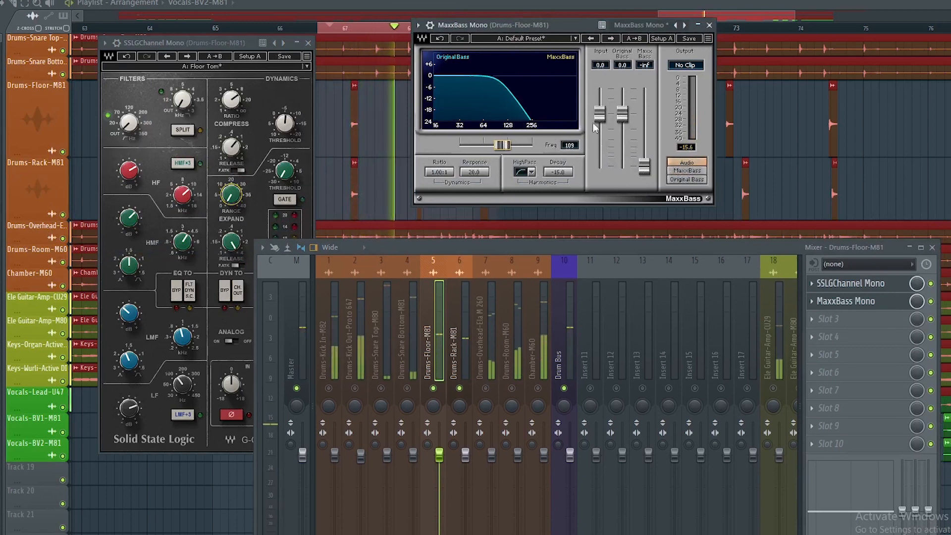
left_click_drag(643, 167, 643, 102)
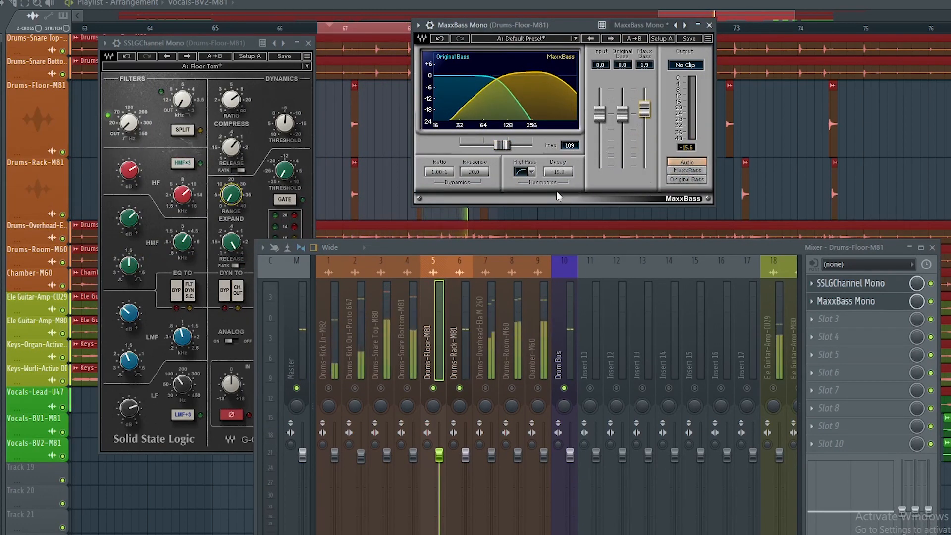
left_click_drag(502, 145, 495, 145)
left_click_drag(643, 108, 644, 116)
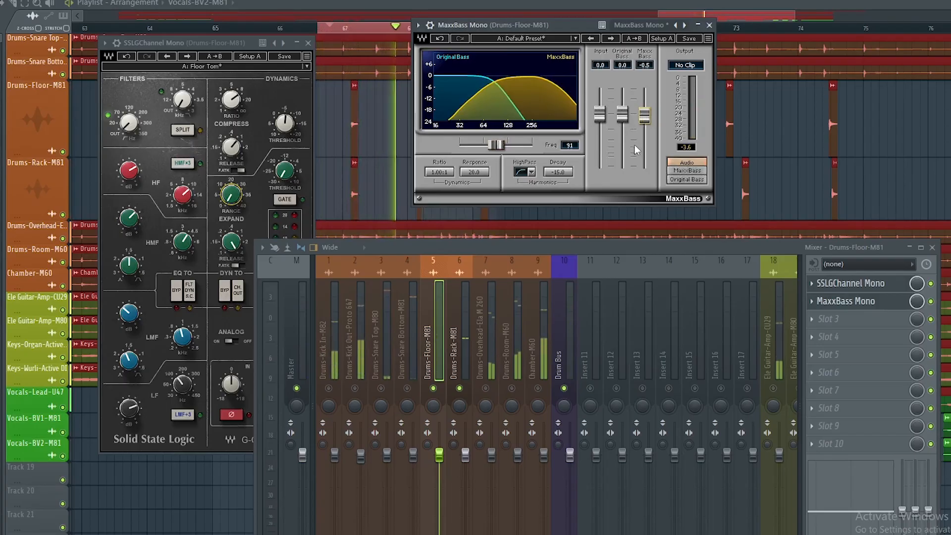
Copy the floor tom's SSLGChannel Mono onto Drums-Rack-M81 using the save-preset option and load the Rack Tom factory preset
left_click(819, 283)
key("space")
right_click(820, 283)
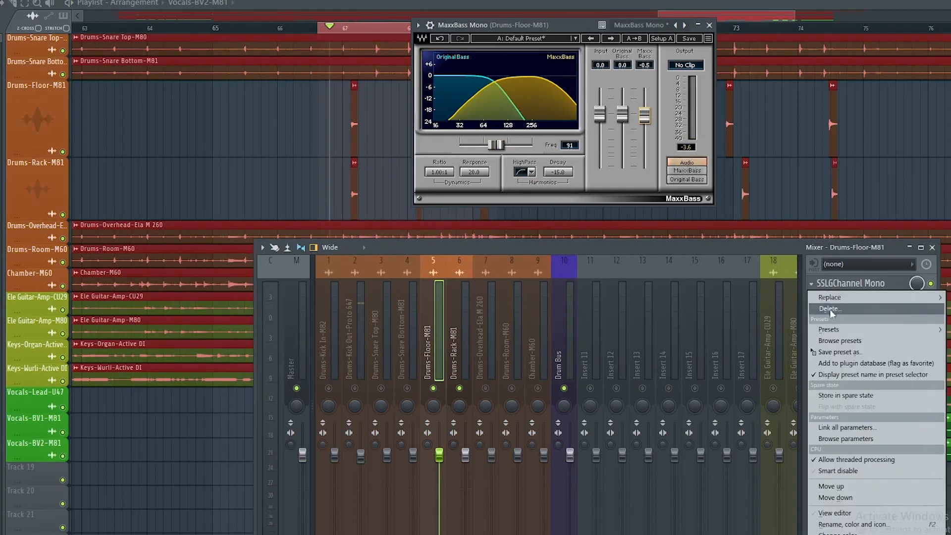
left_click_drag(838, 351, 459, 335)
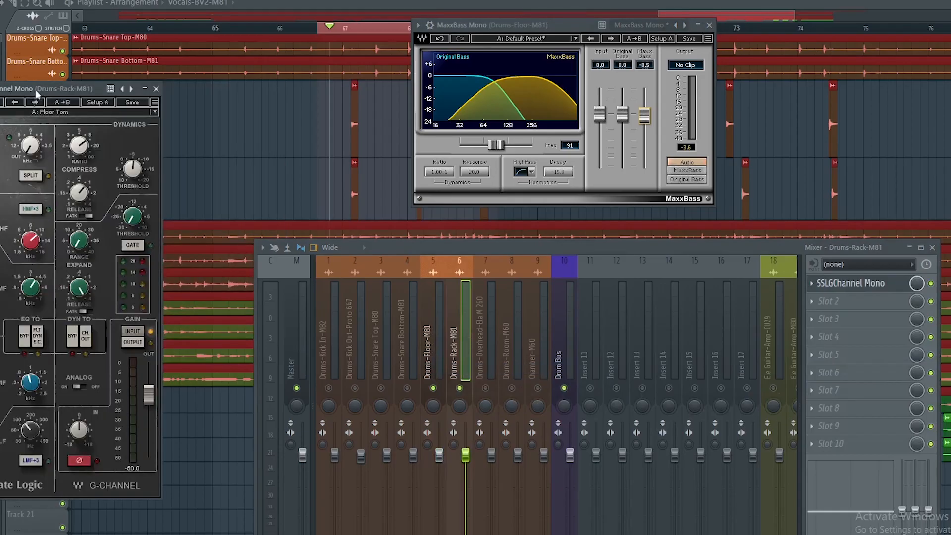
left_click_drag(36, 94, 116, 53)
left_click(174, 71)
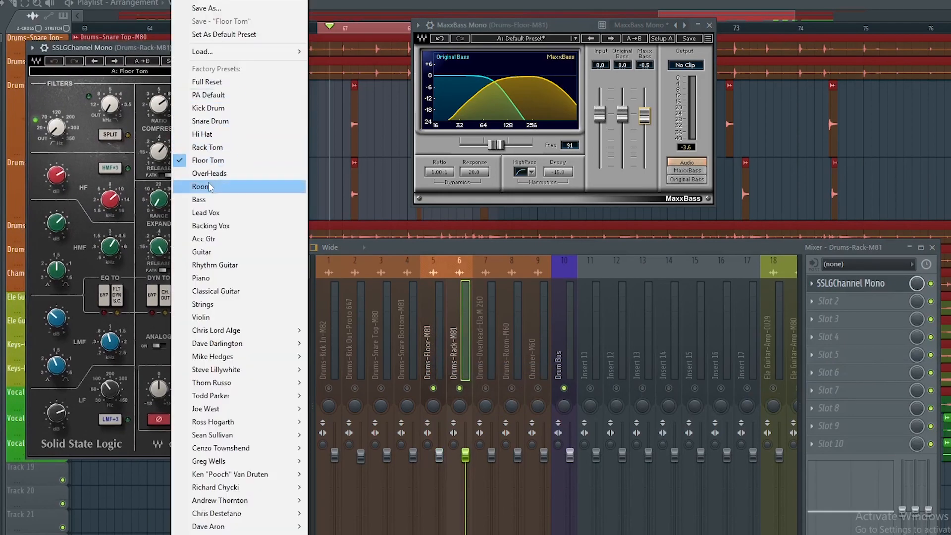
left_click(220, 149)
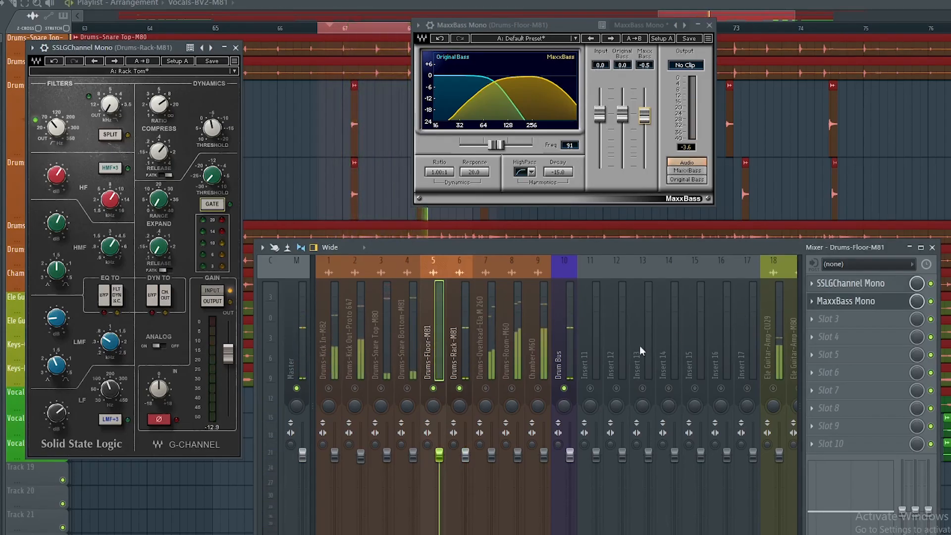
Insert RBass Mono in slot 2 of Drums-Rack-M81 and raise its intensity to 6.1 during playback
left_click(470, 339)
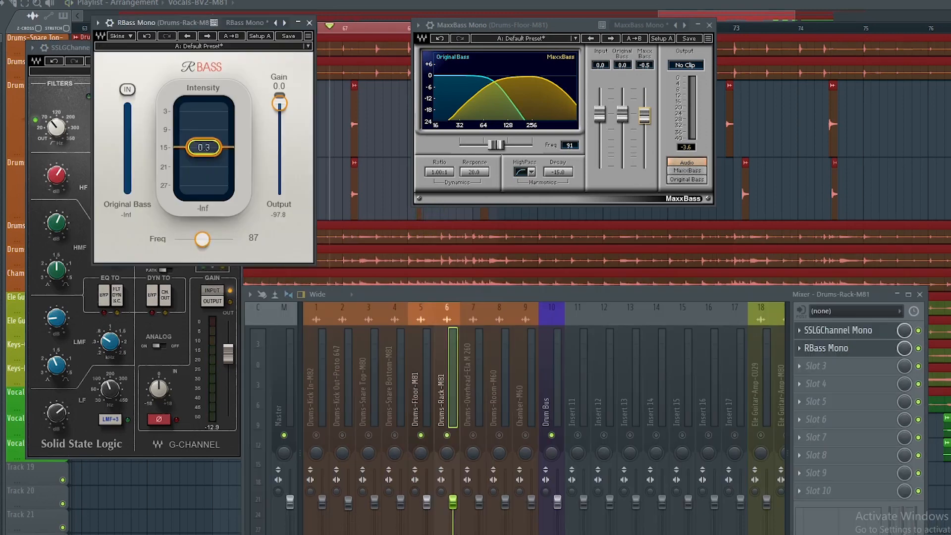
key("space")
left_click_drag(204, 145, 204, 137)
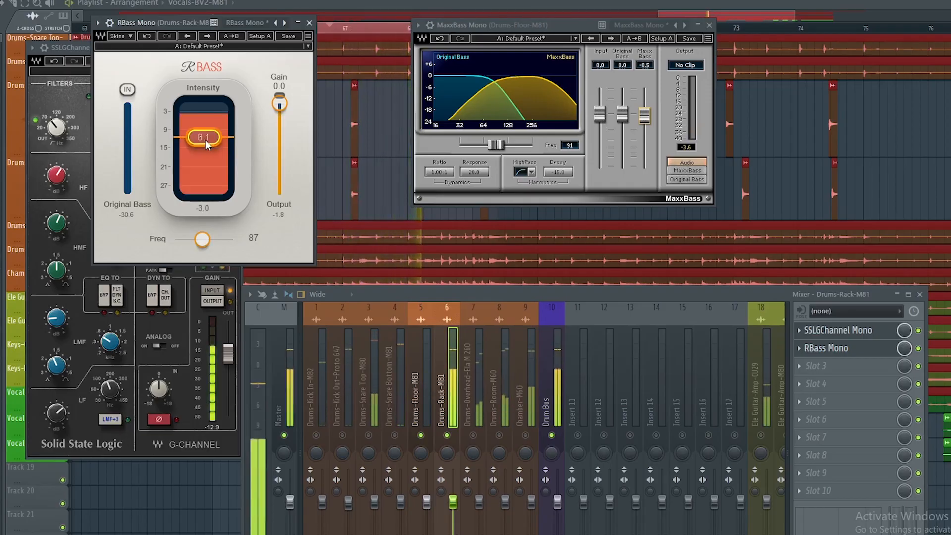
Re-enable the Drums-Kick In-M82 mixer channel and audition the toms together with the kick and snare channels
key("space")
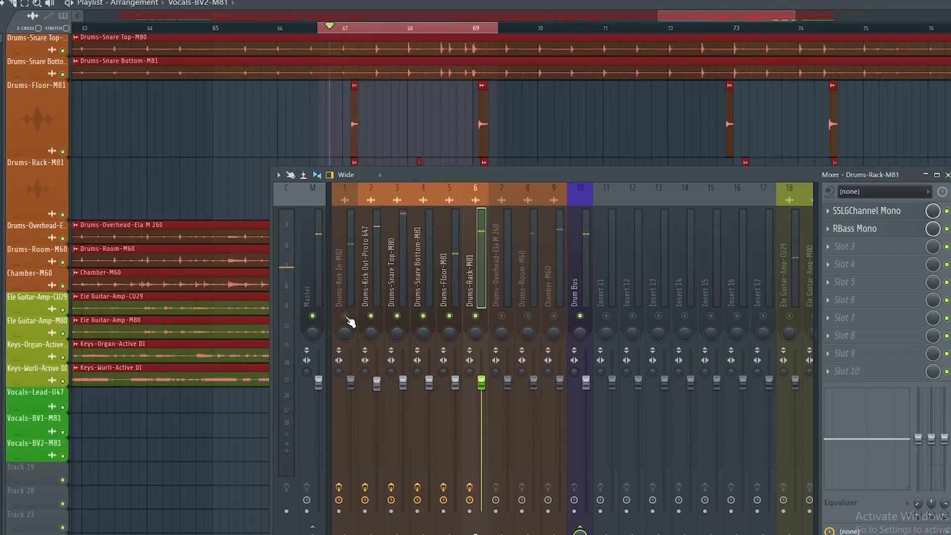
left_click(345, 315)
key("space")
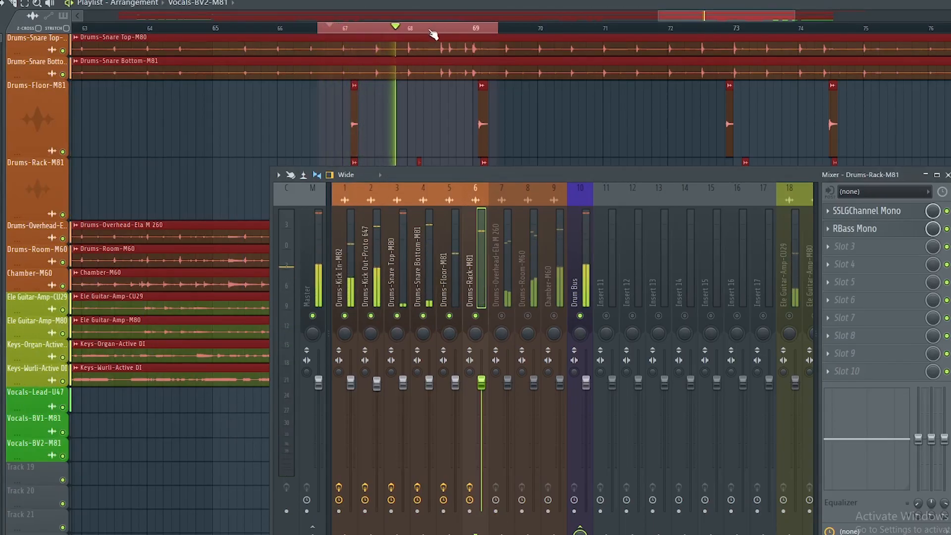
Extend the playback selection to about bars 40 to 69, enable the Drums-Overhead-Ela M 260 channel and solo its playlist track
scroll(434, 32, "down", 3)
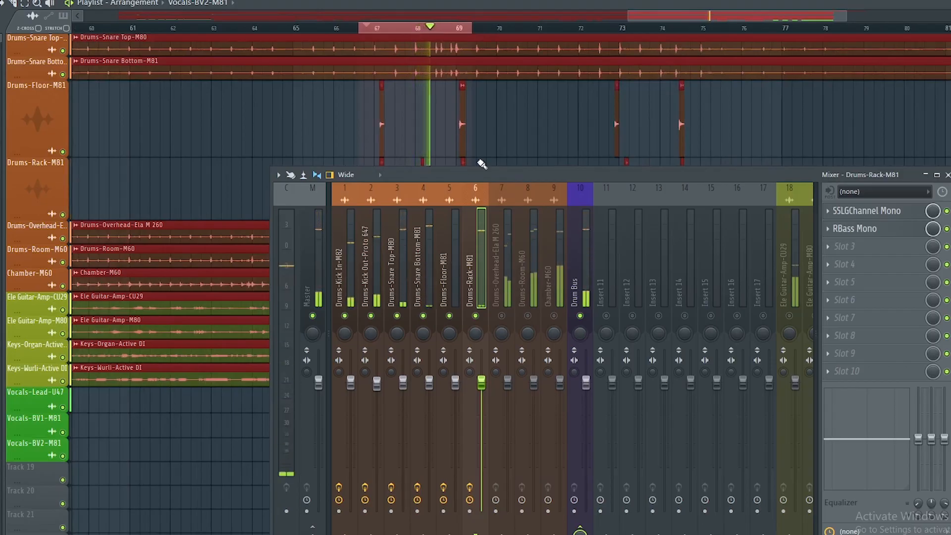
left_click_drag(479, 172, 444, 177)
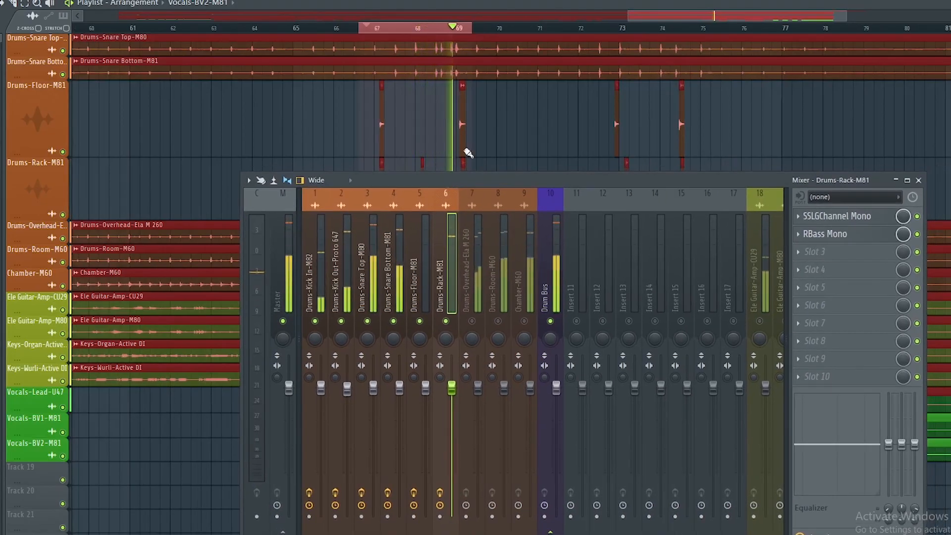
scroll(441, 149, "down", 2)
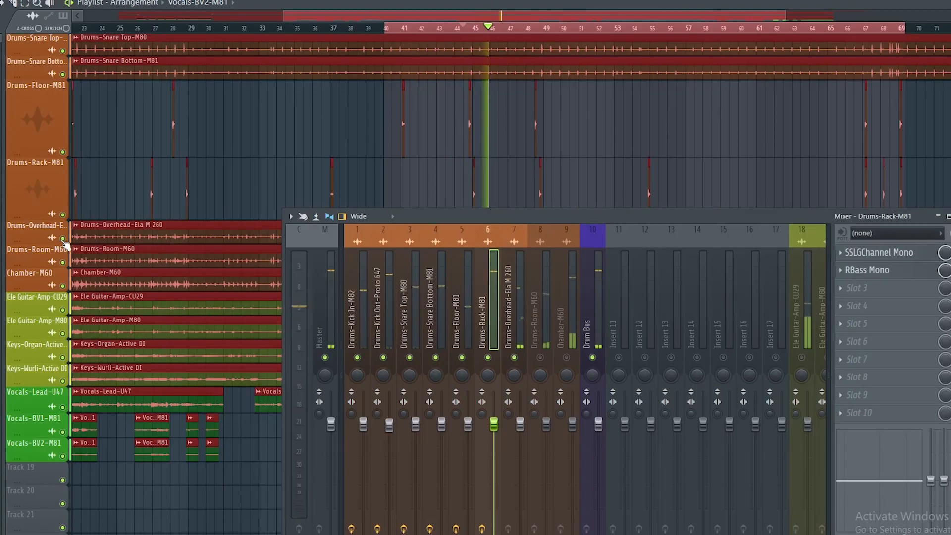
right_click(62, 239)
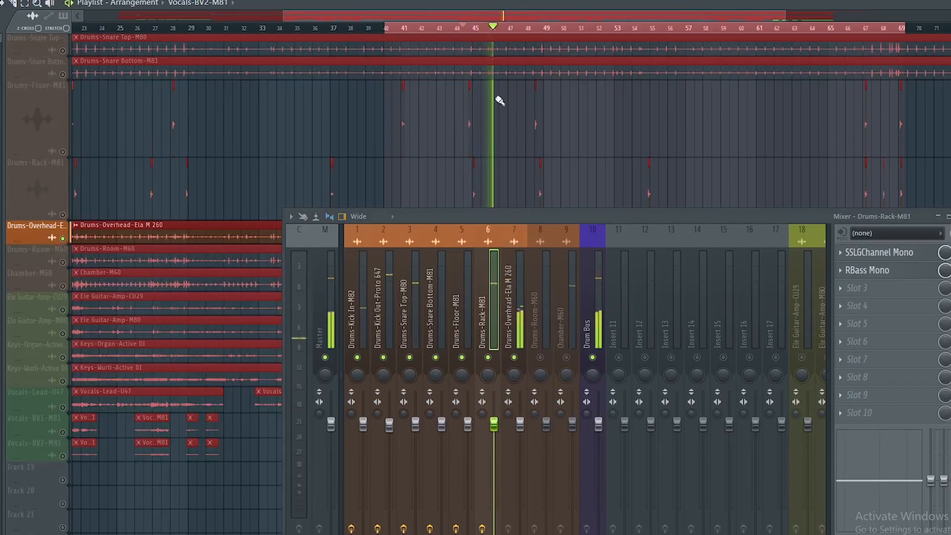
Insert CLA-3A Mono on the Drums-Overhead-Ela M 260 channel and adjust its peak reduction during playback
scroll(486, 32, "down", 1)
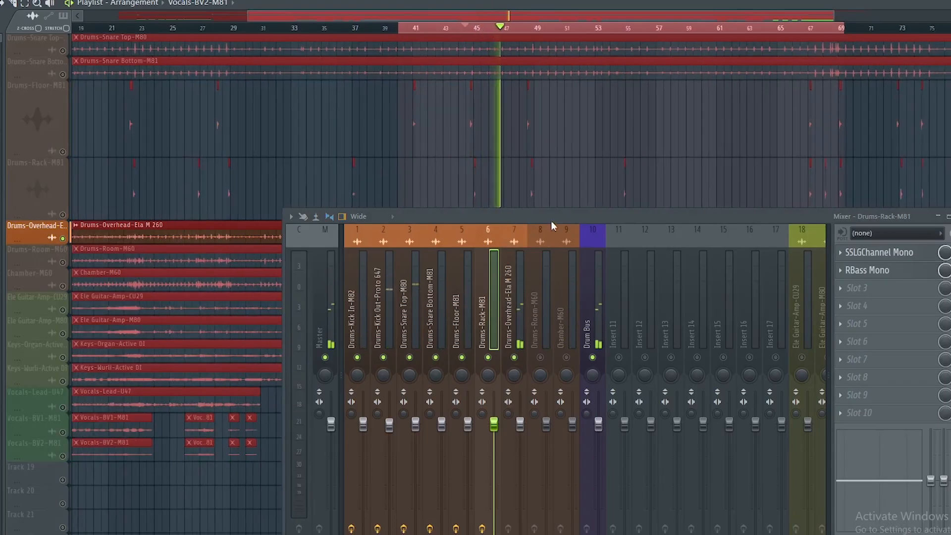
left_click_drag(551, 221, 511, 86)
left_click(476, 156)
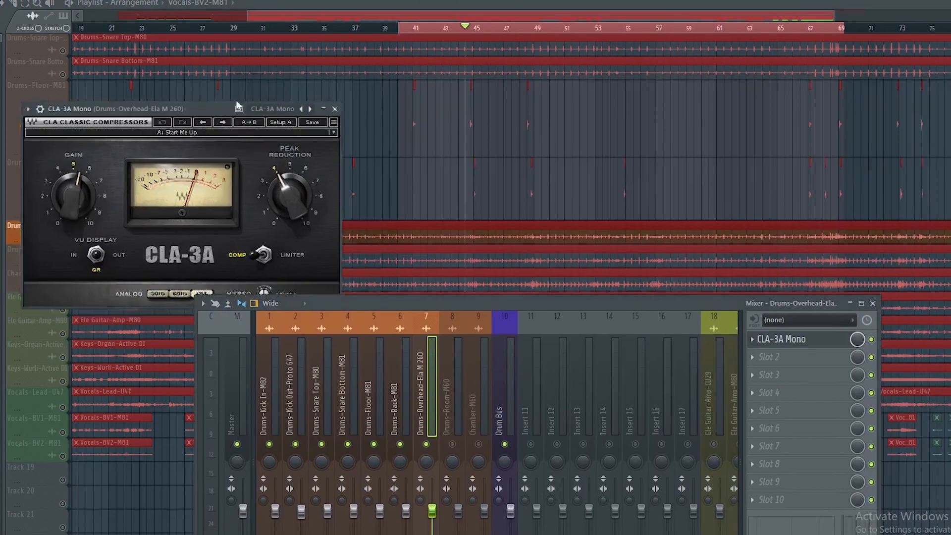
left_click_drag(200, 102, 571, 43)
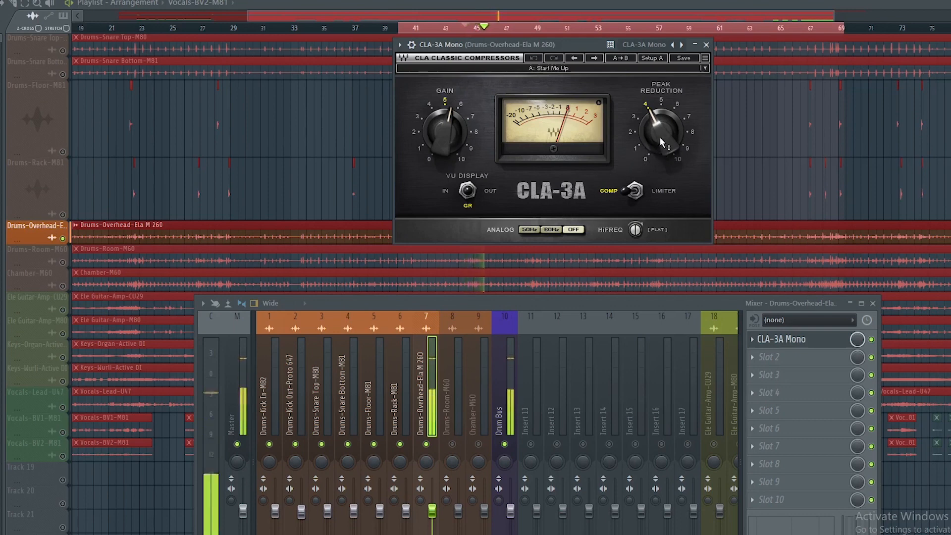
left_click_drag(659, 138, 659, 115)
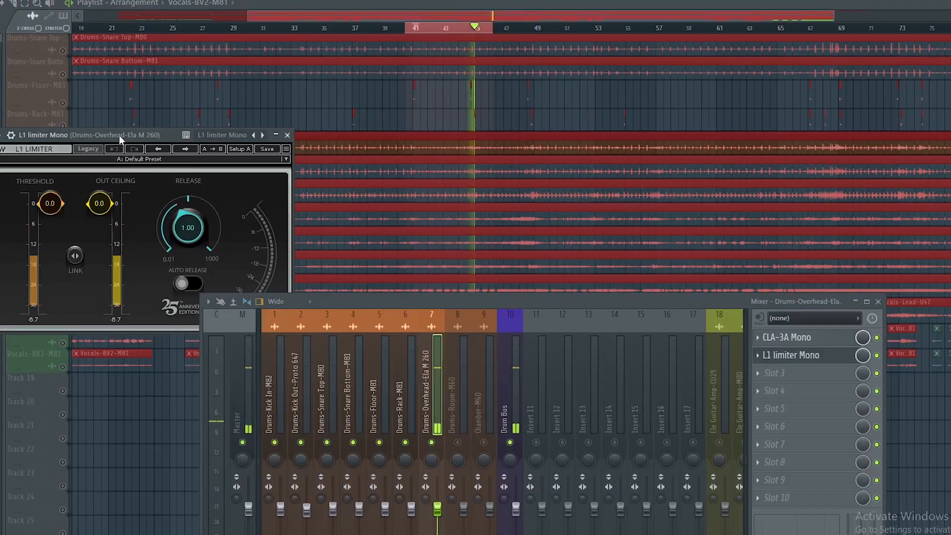
Add L1 limiter Mono in slot 2 of Drums-Overhead-Ela M 260 and lower its linked threshold and output ceiling to -21.4
left_click_drag(119, 135, 260, 34)
left_click_drag(191, 102, 191, 173)
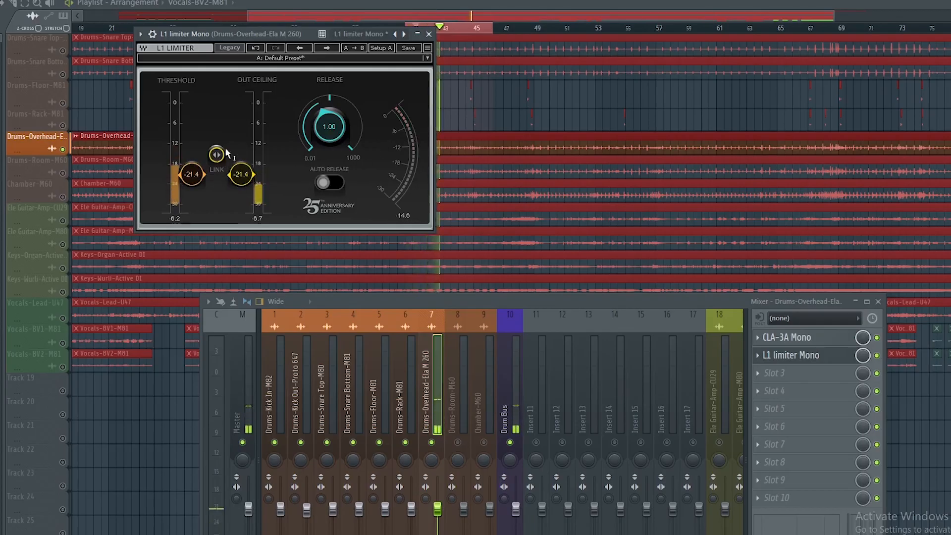
left_click_drag(324, 124, 325, 124)
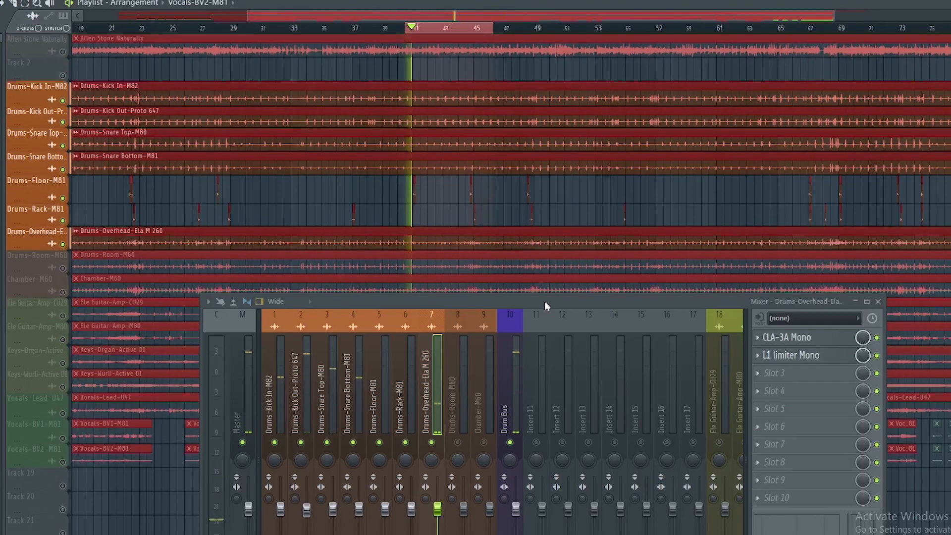
Audition the overhead together with the kick, snare and tom tracks over about bars 40 to 46
left_click_drag(948, 28, 948, 22)
scroll(566, 33, "down", 3)
scroll(476, 29, "up", 2)
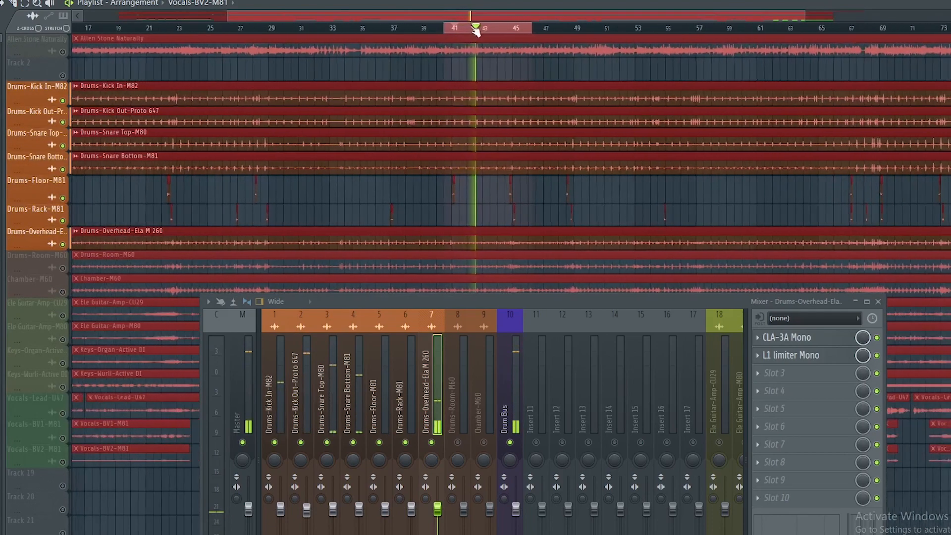
left_click_drag(432, 13, 297, 15)
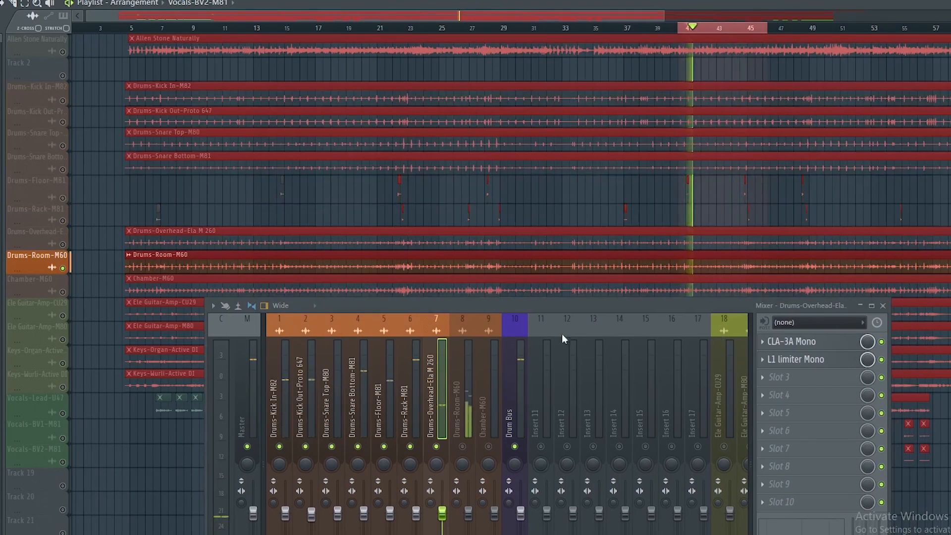
Enable Drums-Room-M60 and insert CLA-76 Mono with the ratio on ALL, attack at 6.94 and an adjusted release
left_click(462, 448)
left_click(466, 394)
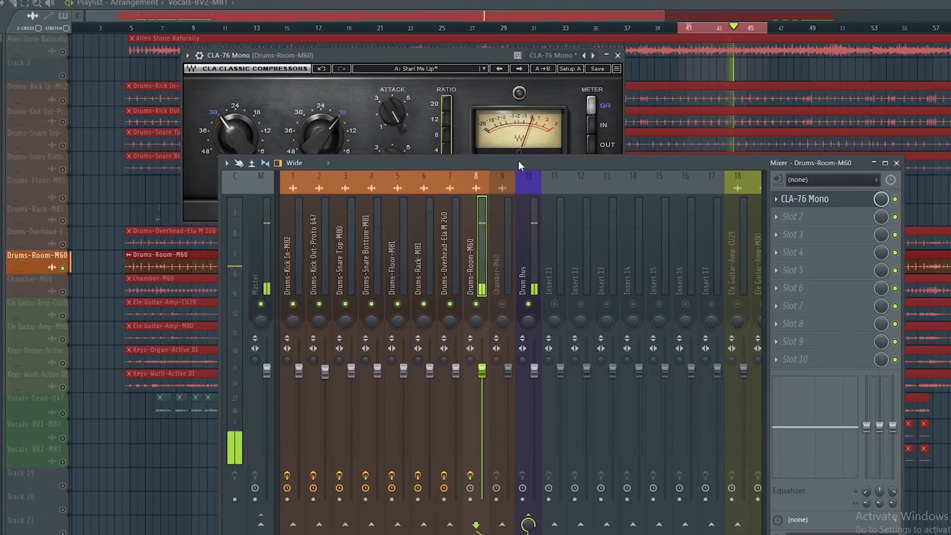
left_click_drag(518, 161, 524, 248)
left_click_drag(395, 115, 395, 110)
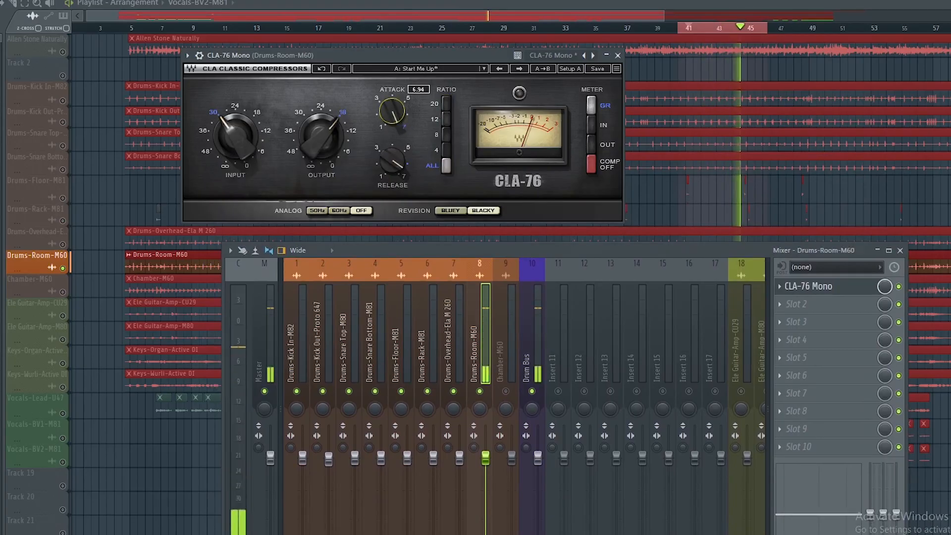
left_click(394, 158)
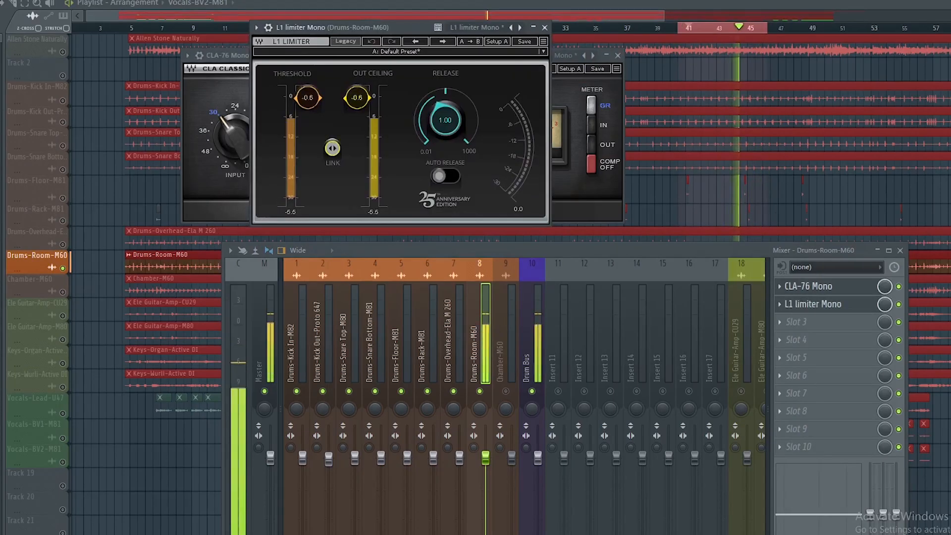
Add L1 limiter Mono in slot 2 of Drums-Room-M60 and pull its linked threshold and output ceiling down to about -15.6
left_click_drag(307, 97, 308, 147)
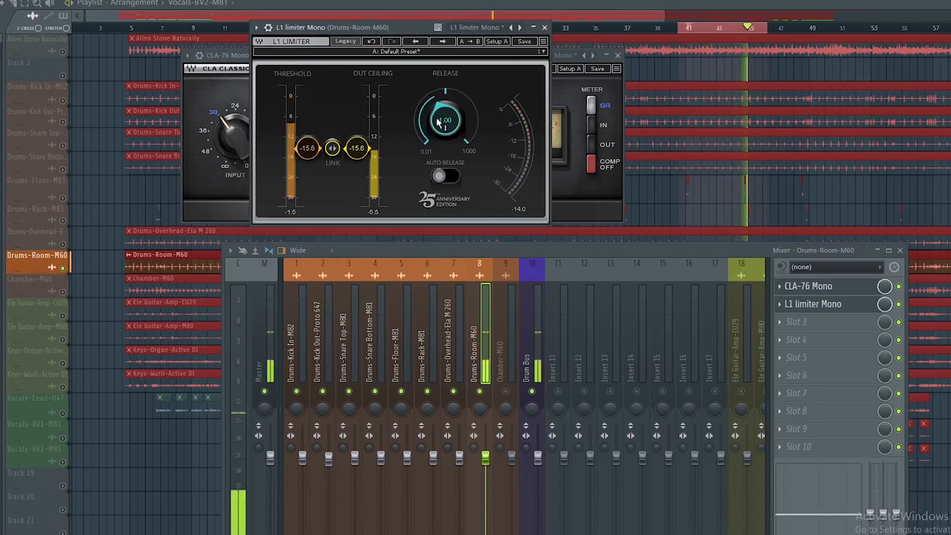
left_click_drag(438, 122, 438, 118)
left_click_drag(330, 153, 331, 163)
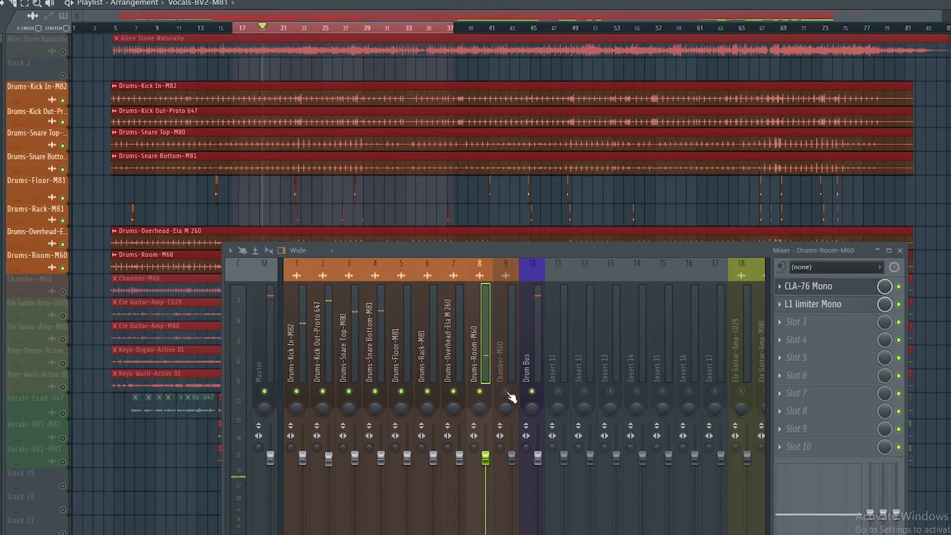
Enable the Chamber-M60 mixer channel, solo its playlist track and play it on its own
left_click(506, 391)
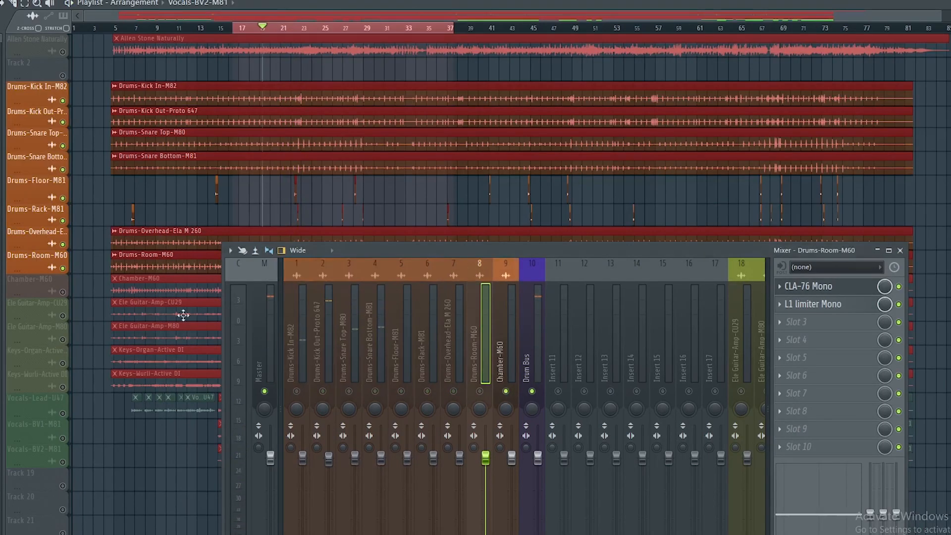
right_click(62, 291)
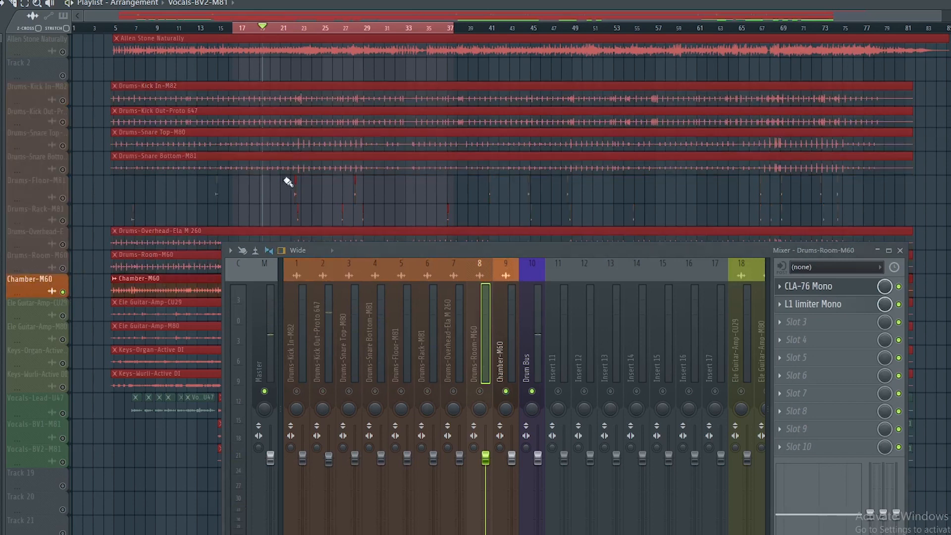
left_click_drag(413, 249, 434, 247)
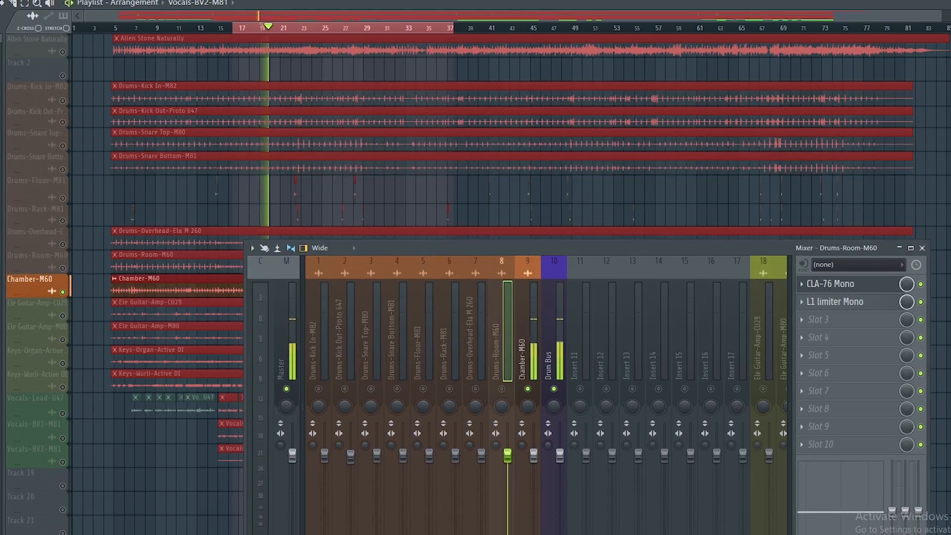
scroll(586, 64, "down", 2)
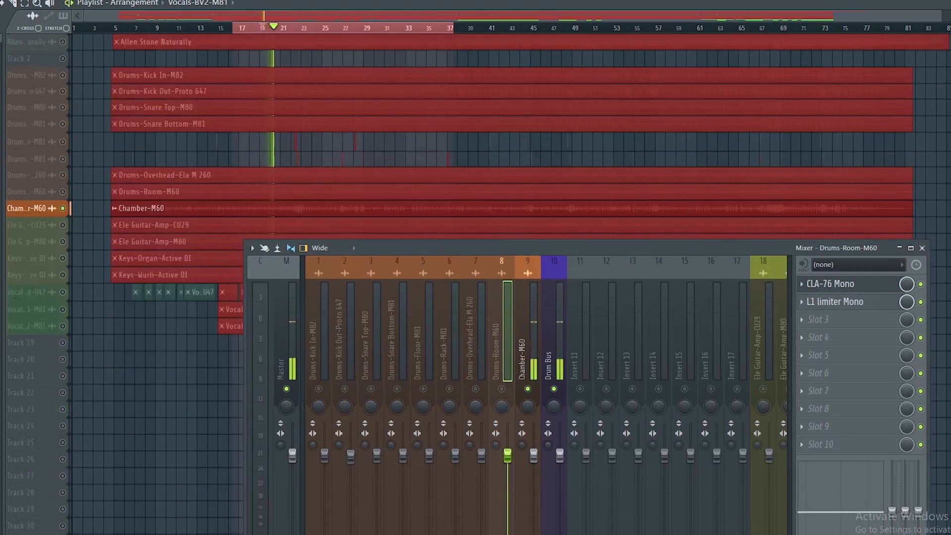
scroll(760, 63, "up", 2)
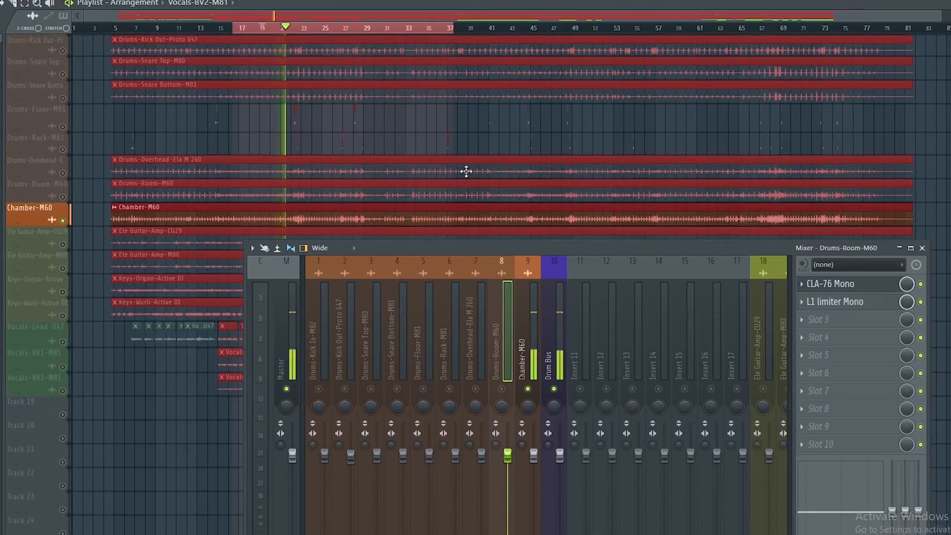
Insert RChannel Mono on Chamber-M60, compress at ratio 16.93, attack 20.3, release 161 and threshold about -20, and slightly boost EQ band 3
left_click(534, 359)
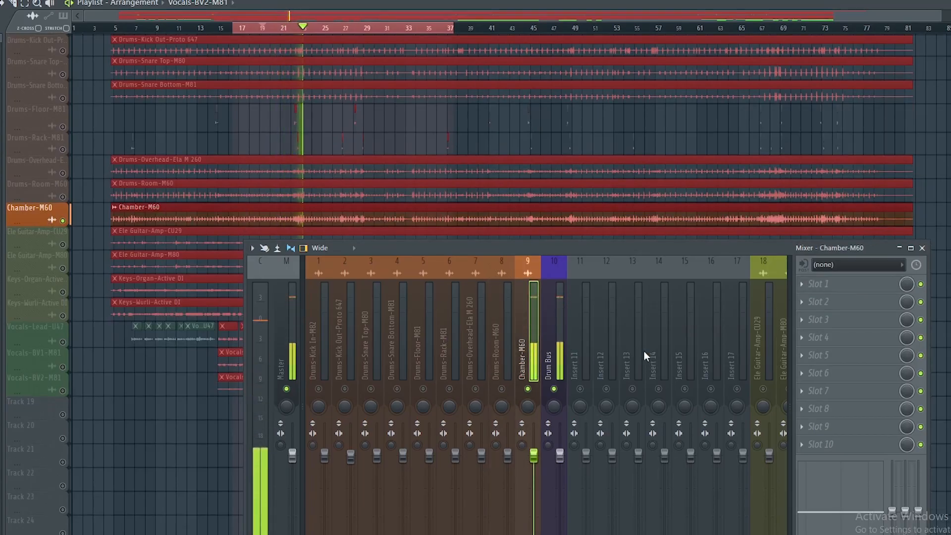
key("space")
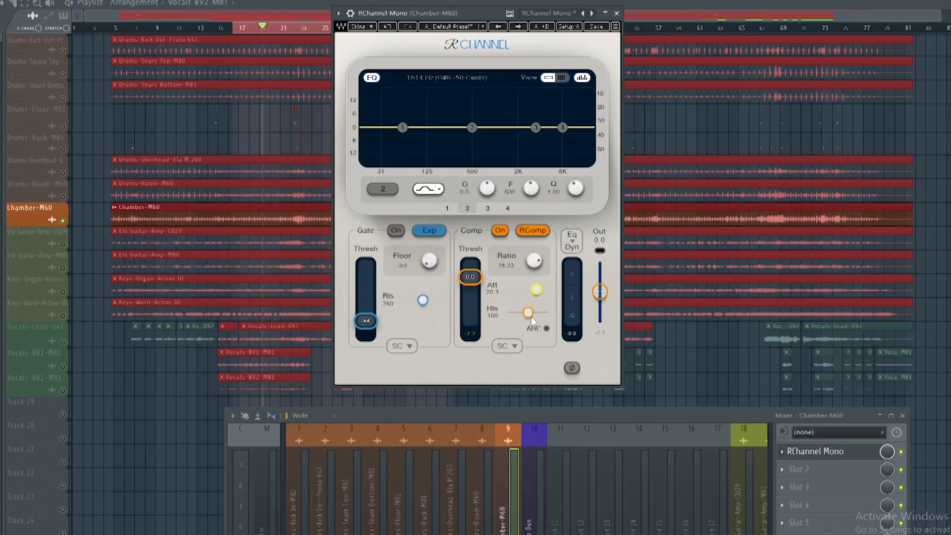
key("space")
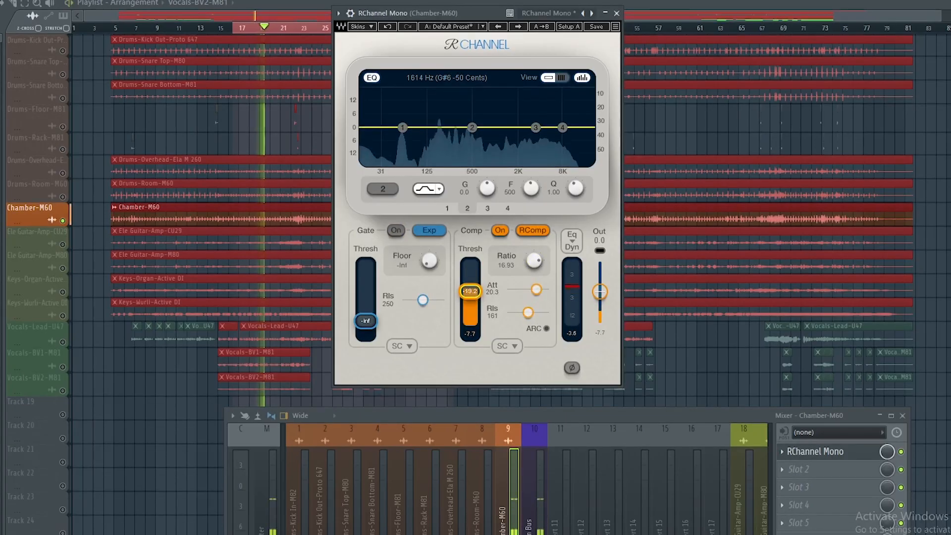
left_click_drag(473, 294, 474, 302)
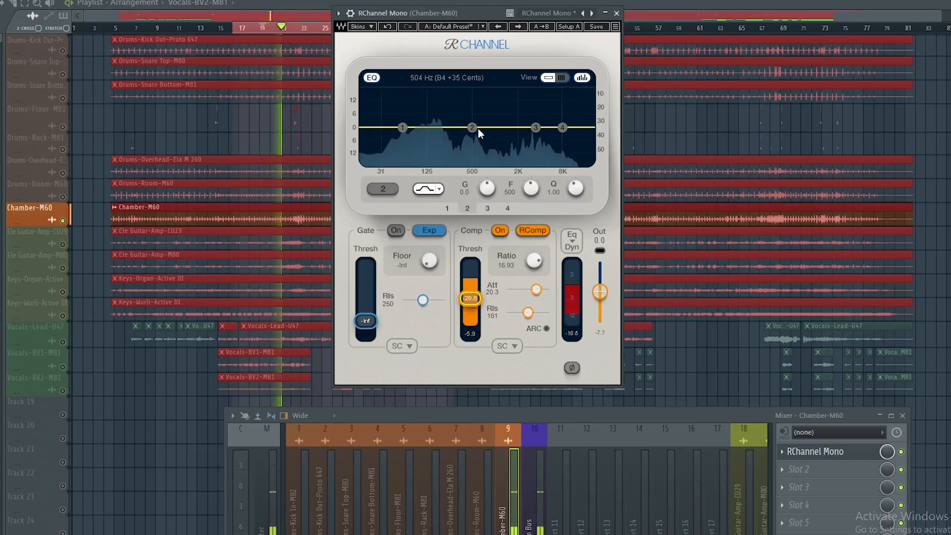
left_click(535, 127)
mouse_move(535, 127)
left_mouse_down()
mouse_move(539, 100)
mouse_move(564, 100)
mouse_move(396, 102)
mouse_move(552, 100)
mouse_move(547, 121)
left_mouse_up()
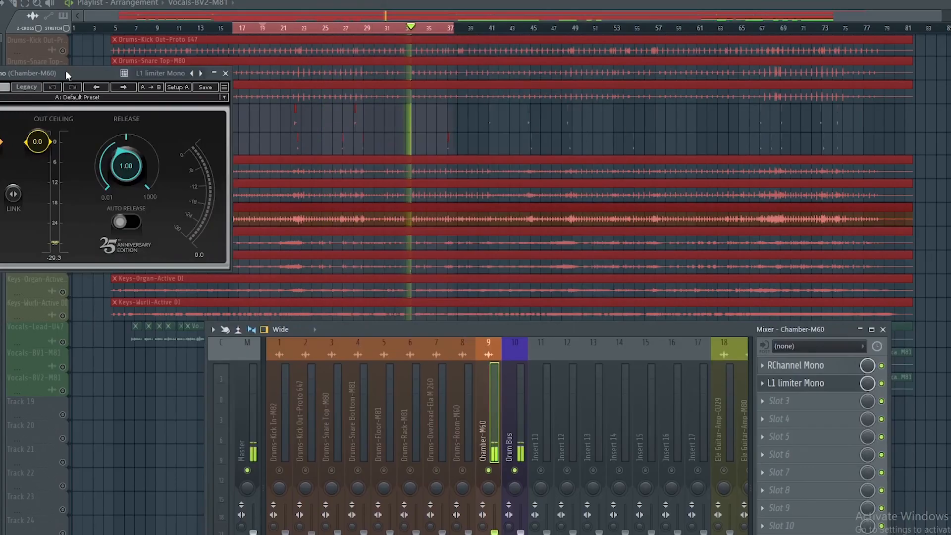
Add L1 limiter Mono in slot 2 of Chamber-M60 and lower its linked threshold and output ceiling to -19.0
left_click_drag(65, 70, 607, 75)
left_click_drag(553, 195, 553, 259)
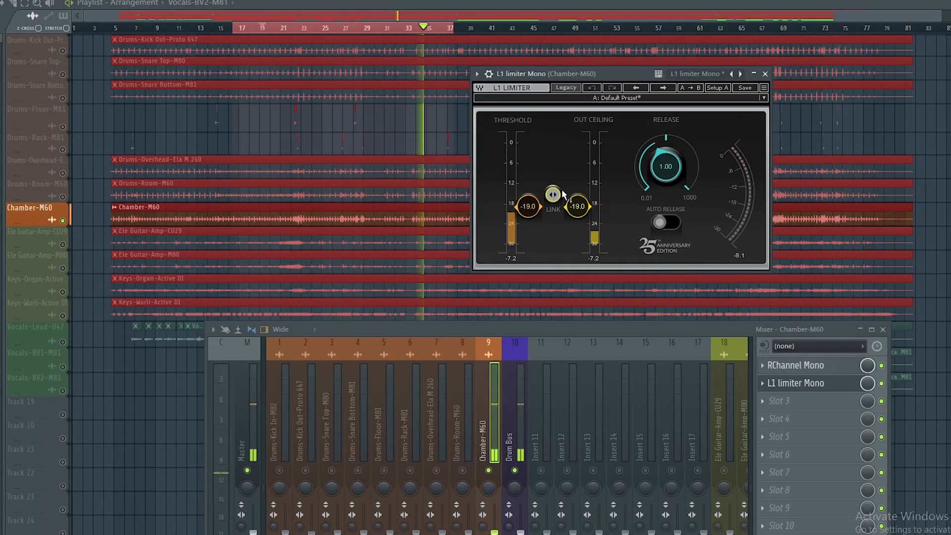
left_click_drag(553, 194, 554, 195)
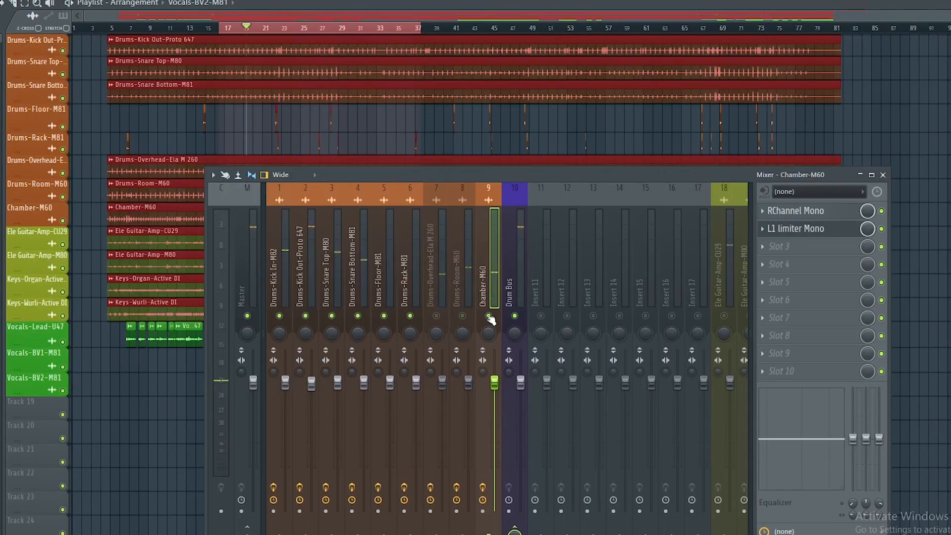
Play the full mix and re-enable the Chamber-M60, Drums-Room-M60 and Drums-Overhead-Ela M 260 channels one after another
key("space")
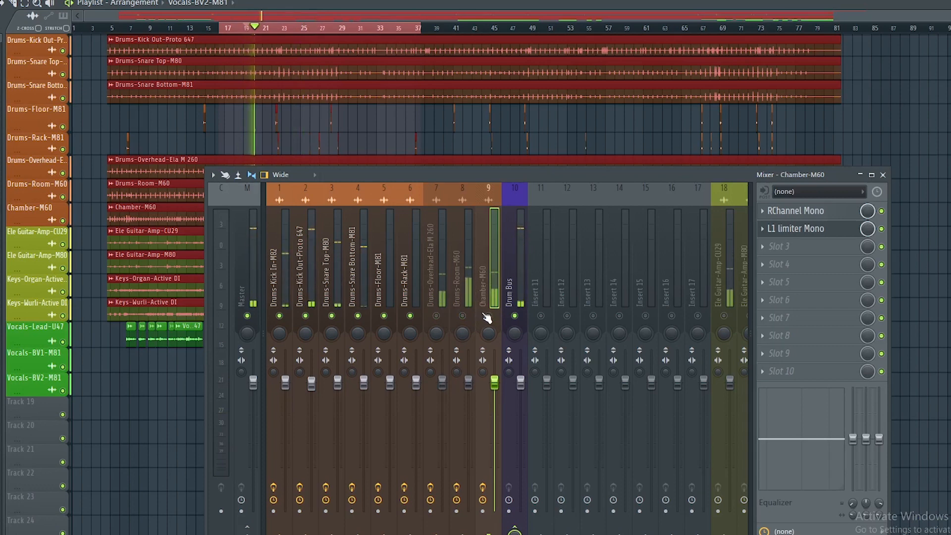
left_click(488, 315)
left_click(462, 315)
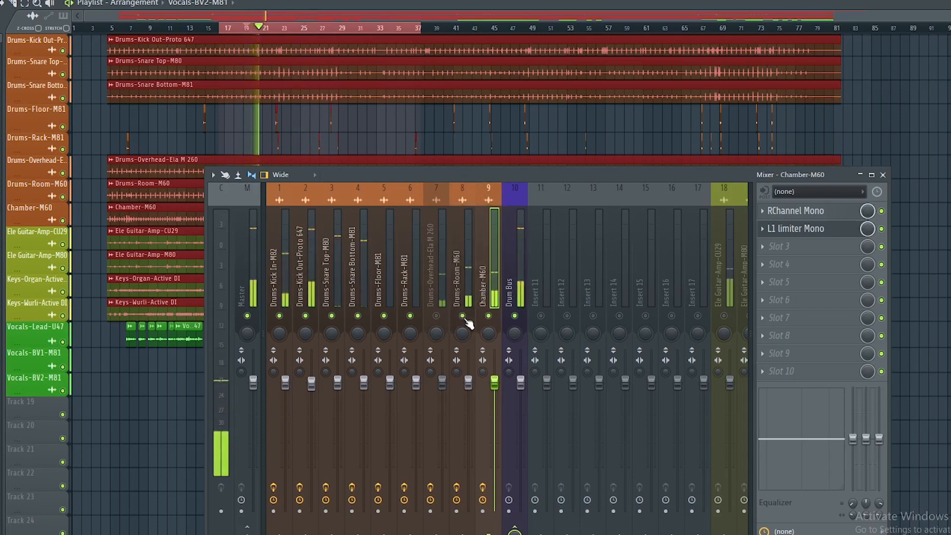
left_click(435, 316)
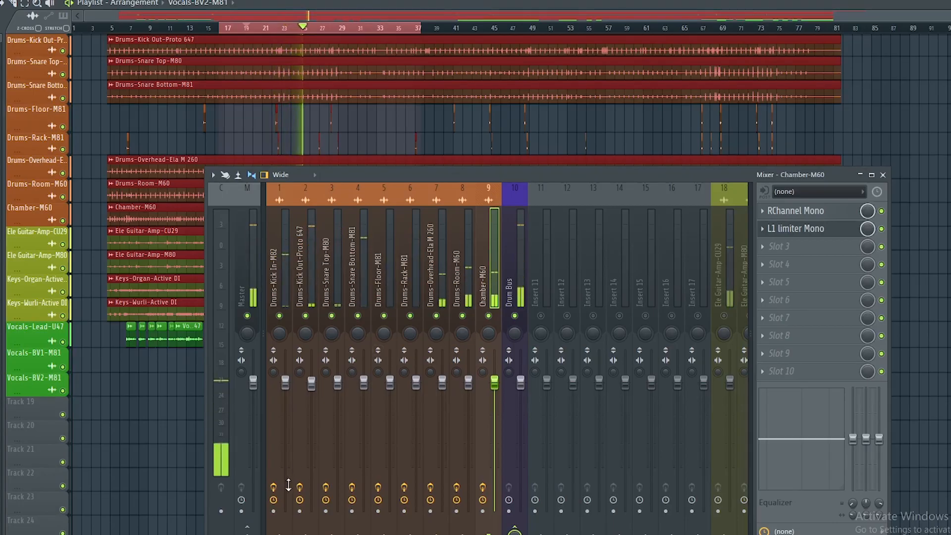
key("space")
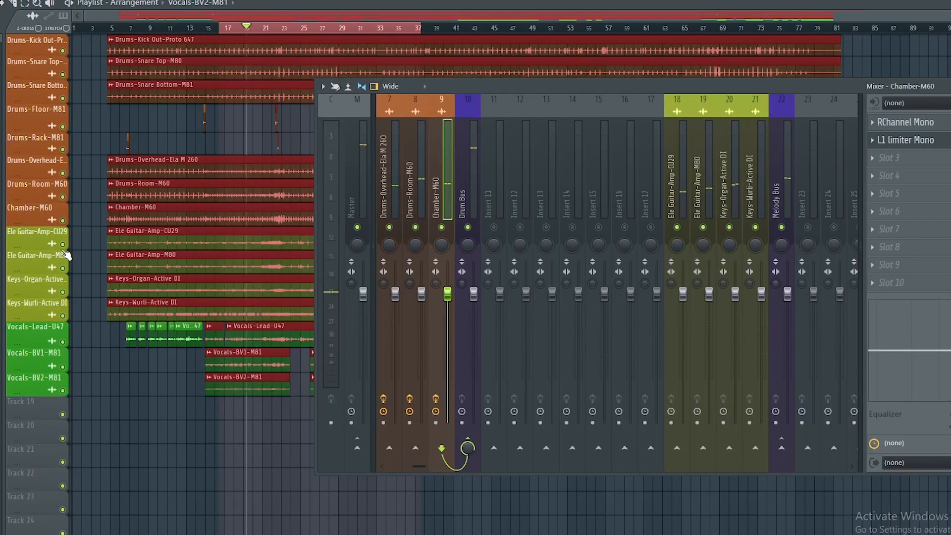
Mute the Drum Bus during playback and select the Ele Guitar-Amp-CU29 mixer channel
key("space")
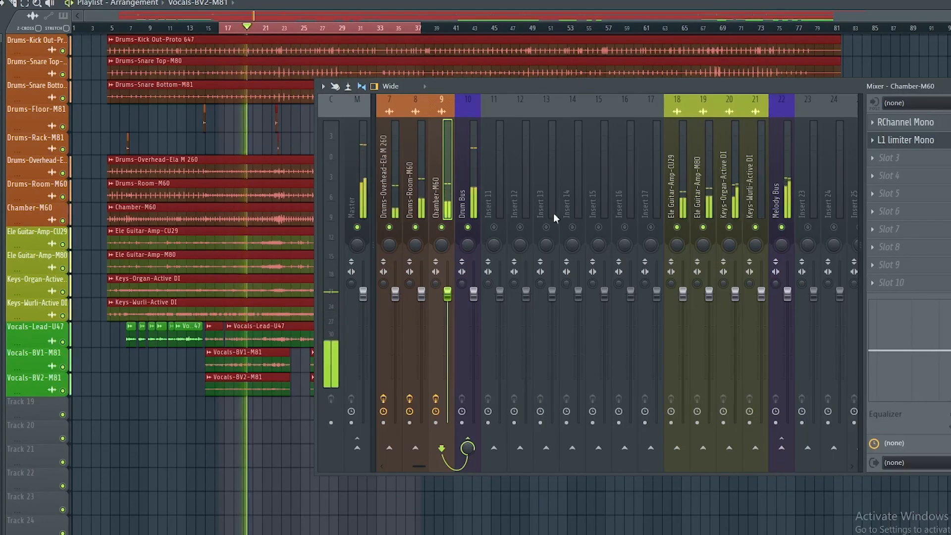
left_click(467, 227)
scroll(609, 169, "down", 3)
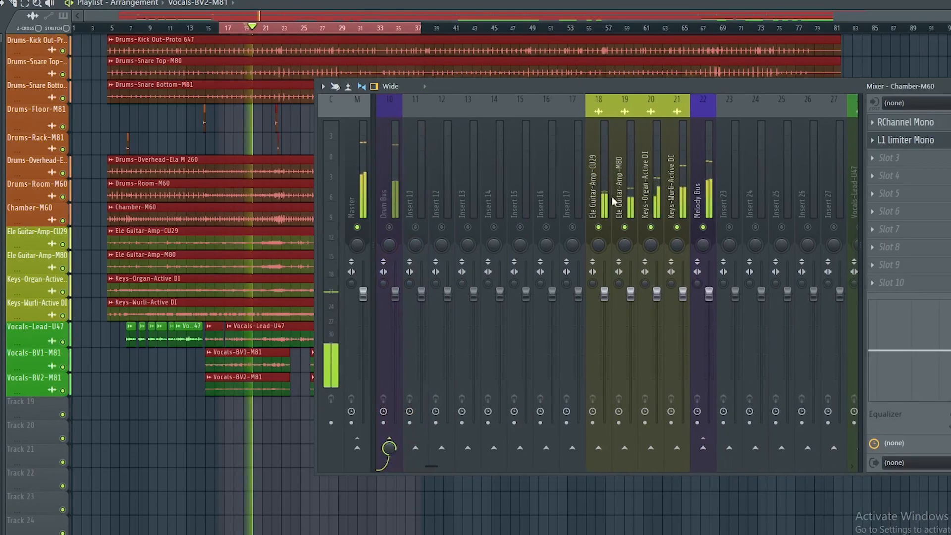
left_click(604, 193)
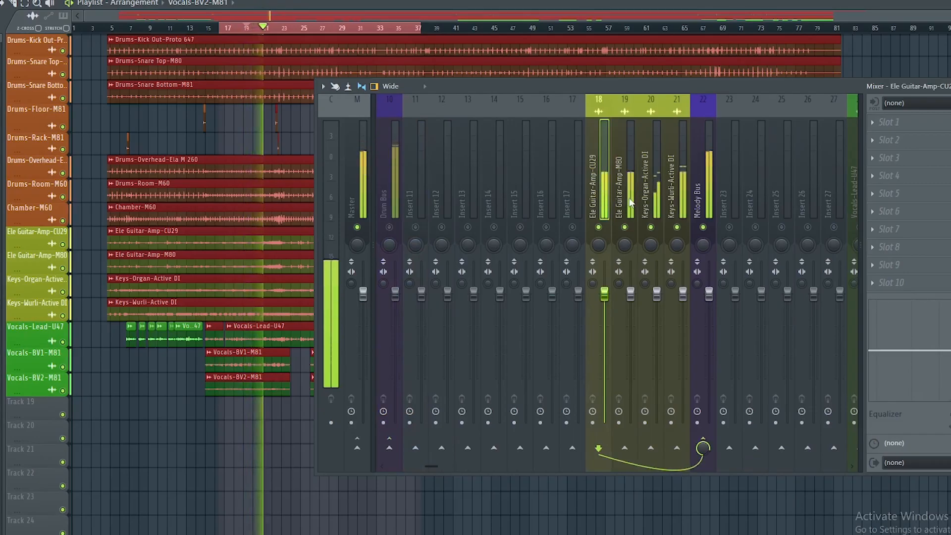
Mute Ele Guitar-Amp-M80, Keys-Organ-Active DI and Keys-Wurli-Active DI and play Ele Guitar-Amp-CU29 as the only active melody channel
left_click(624, 227)
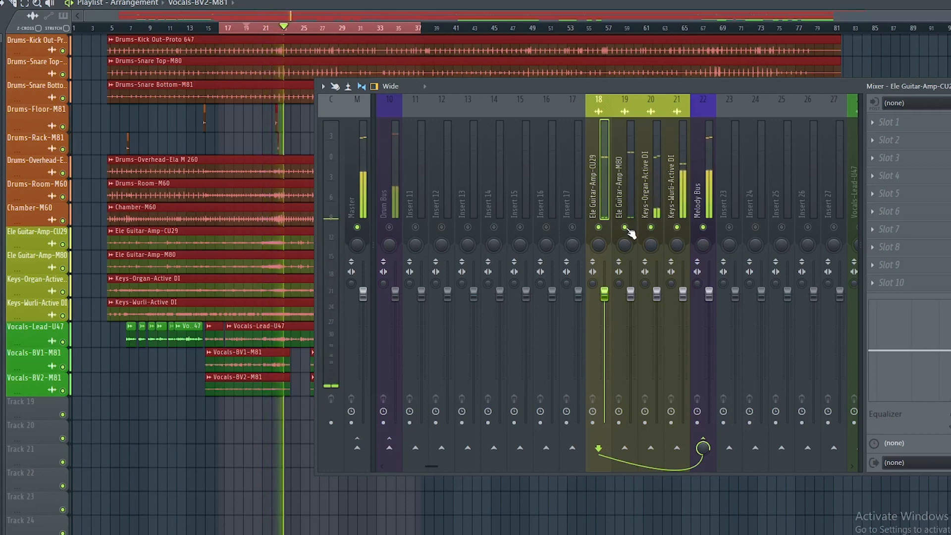
key("space")
left_click(651, 227)
left_click(676, 227)
key("space")
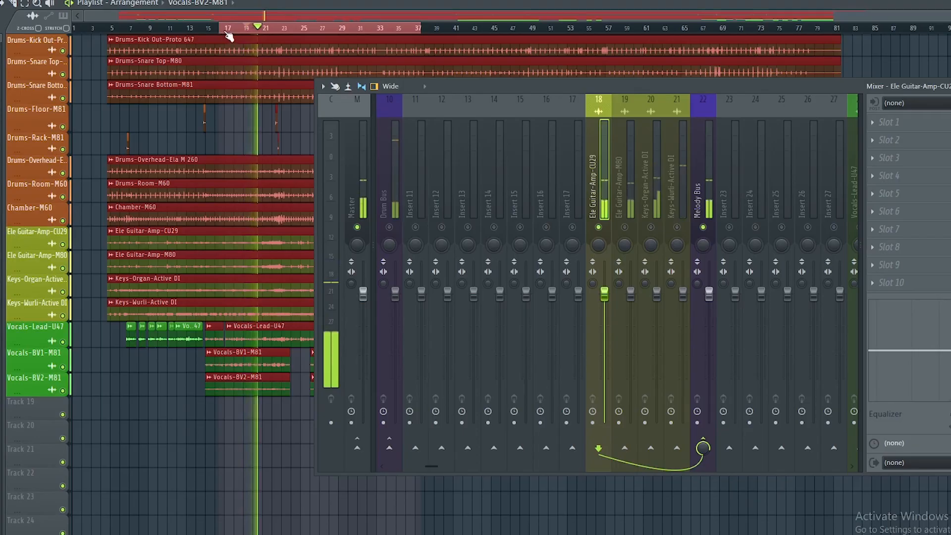
left_click_drag(505, 86, 522, 54)
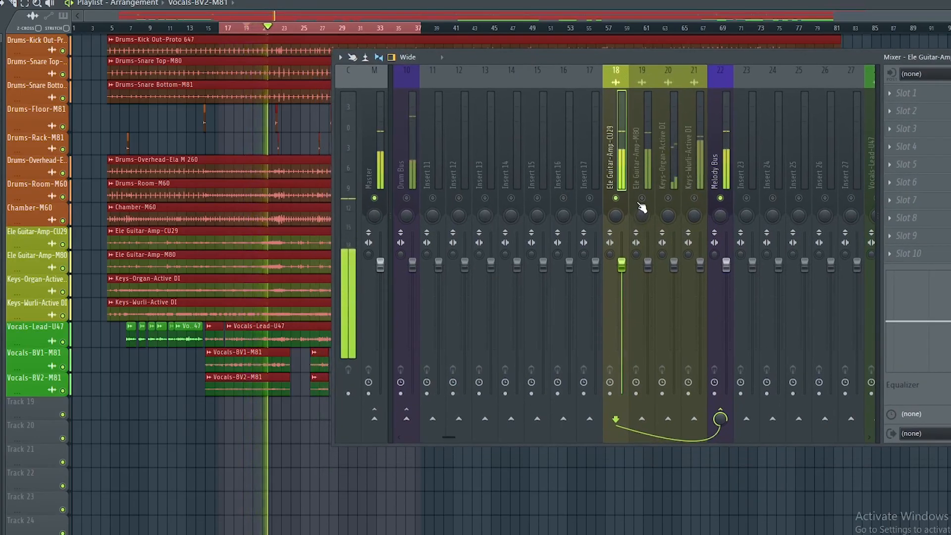
Load Pro-Q 3 on Ele Guitar-Amp-CU29 and, during playback, create a 36 dB/oct low cut at about 43 Hz
key("space")
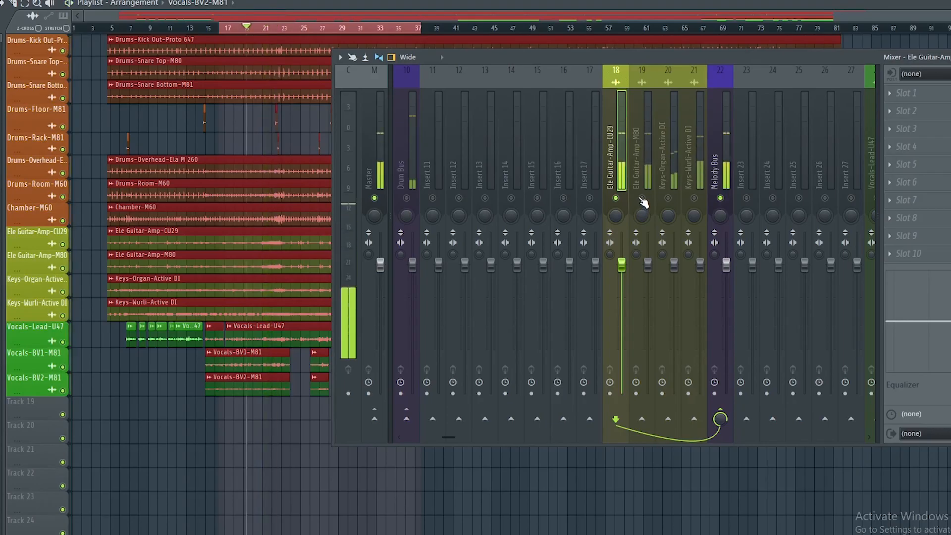
left_click(642, 198)
key("space")
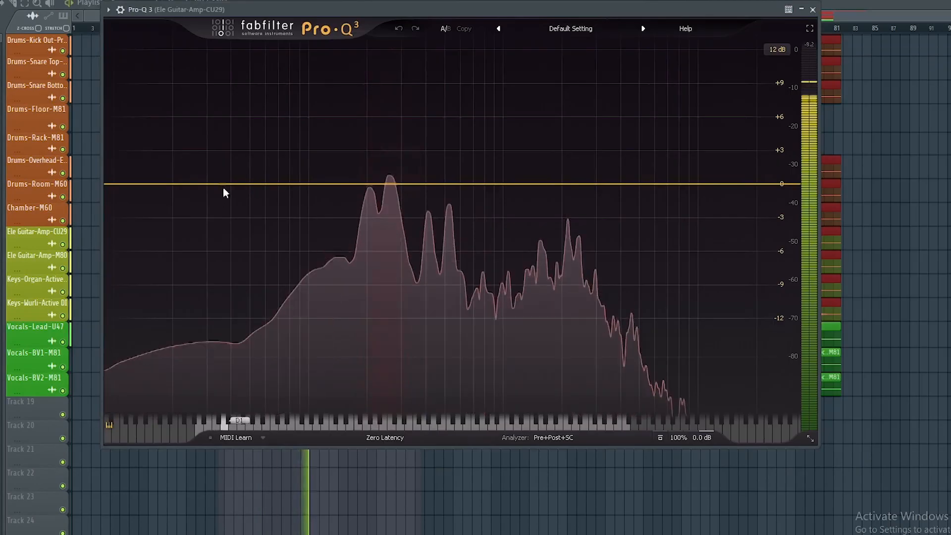
left_click_drag(205, 184, 215, 204)
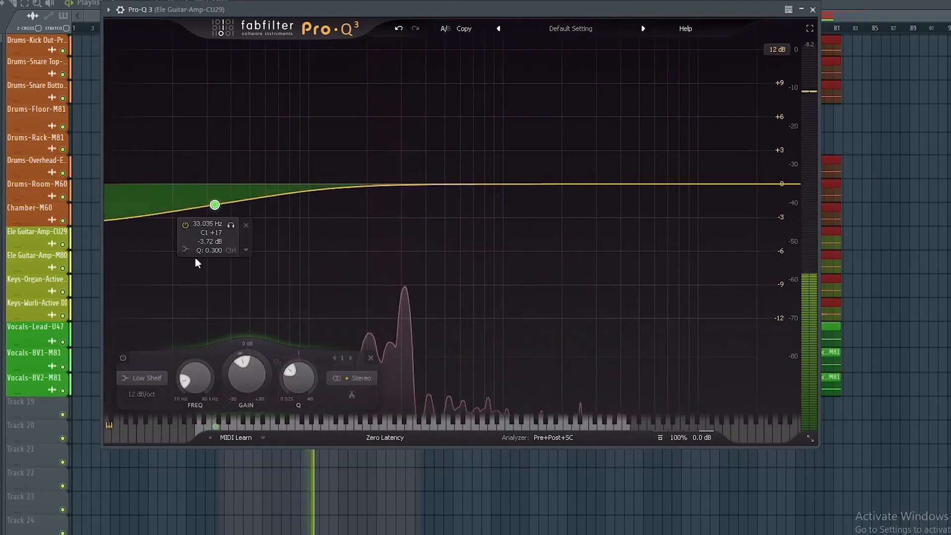
mouse_move(185, 249)
left_click(211, 261)
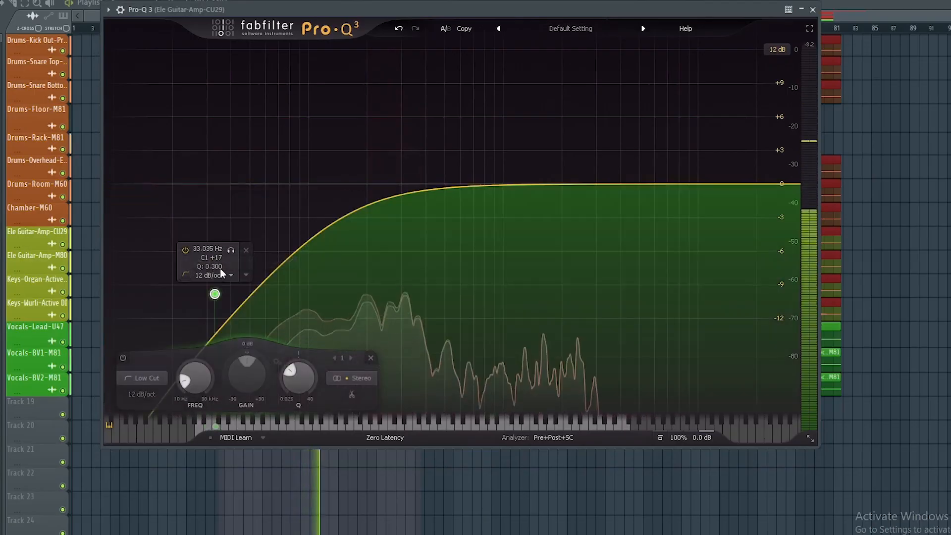
left_click(208, 277)
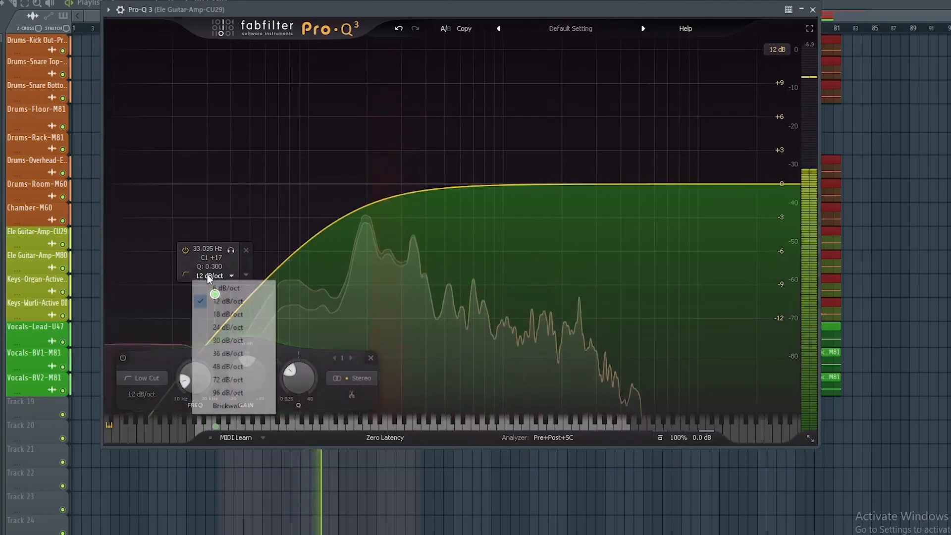
left_click(227, 353)
left_click_drag(214, 294, 237, 298)
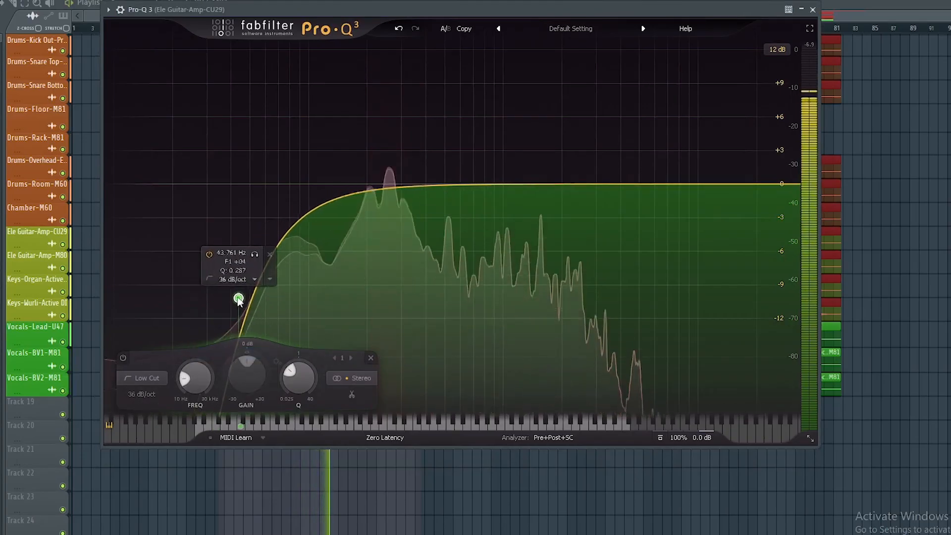
Add a bell boost of about +5.3 dB near 254 Hz with Q about 2, and sweep it toward lower frequencies
left_click_drag(373, 187, 385, 125)
scroll(386, 127, "up", 8)
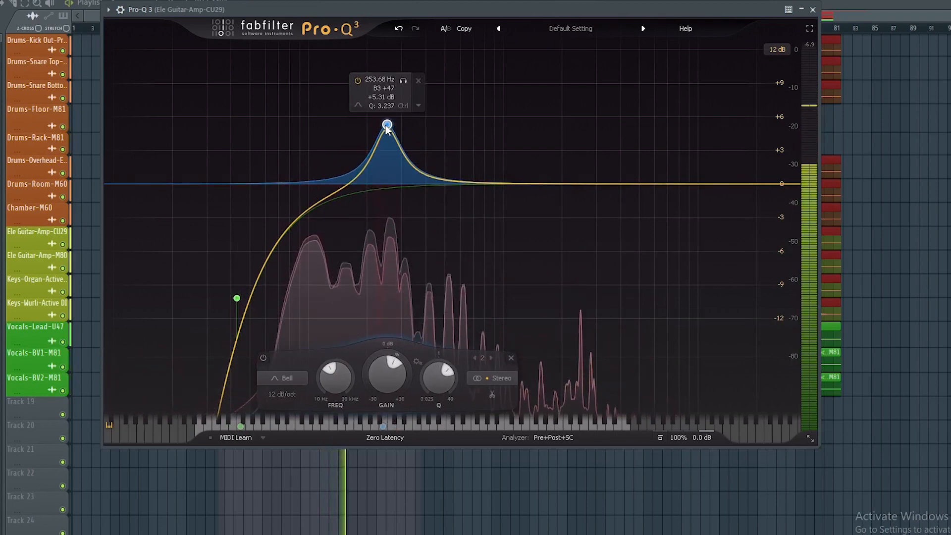
scroll(386, 126, "down", 5)
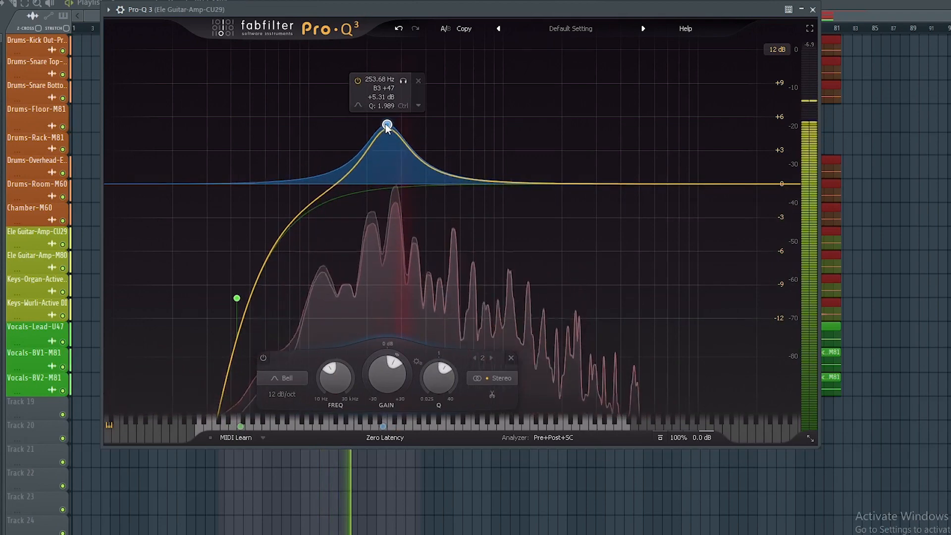
left_click_drag(387, 127, 360, 108)
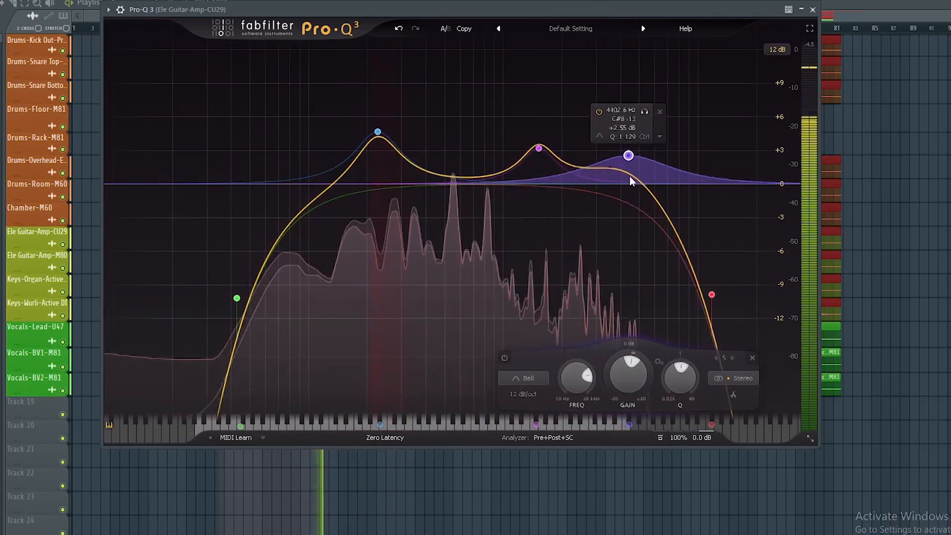
Set the uppermost bell to about +8.1 dB near 5139 Hz and tighten both cuts, with the high cut at about 8172 Hz
left_click_drag(629, 176, 657, 48)
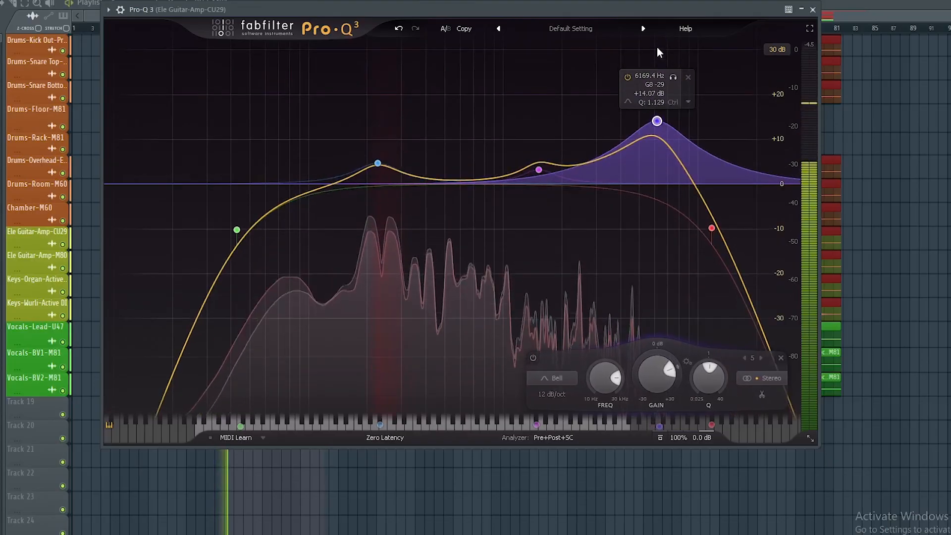
left_click_drag(656, 121, 641, 154)
mouse_move(713, 230)
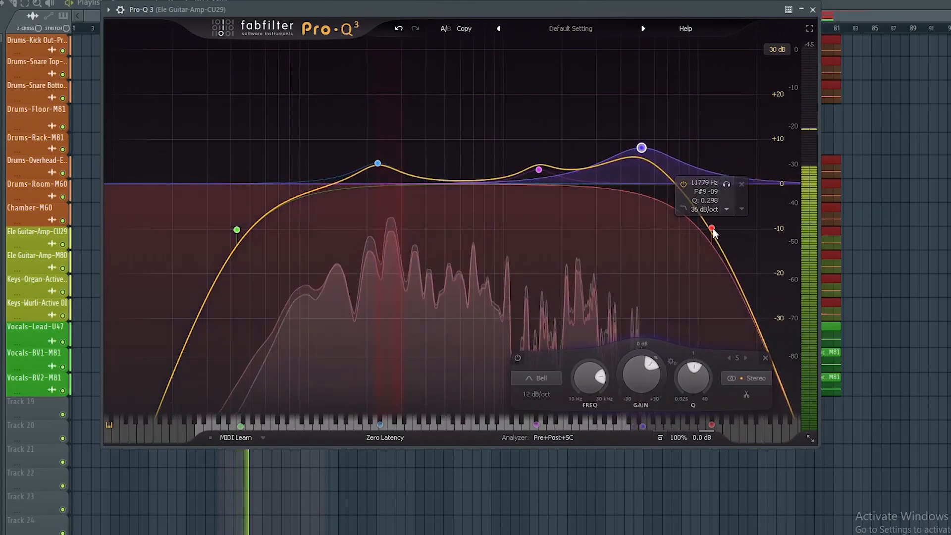
left_click_drag(713, 231, 681, 229)
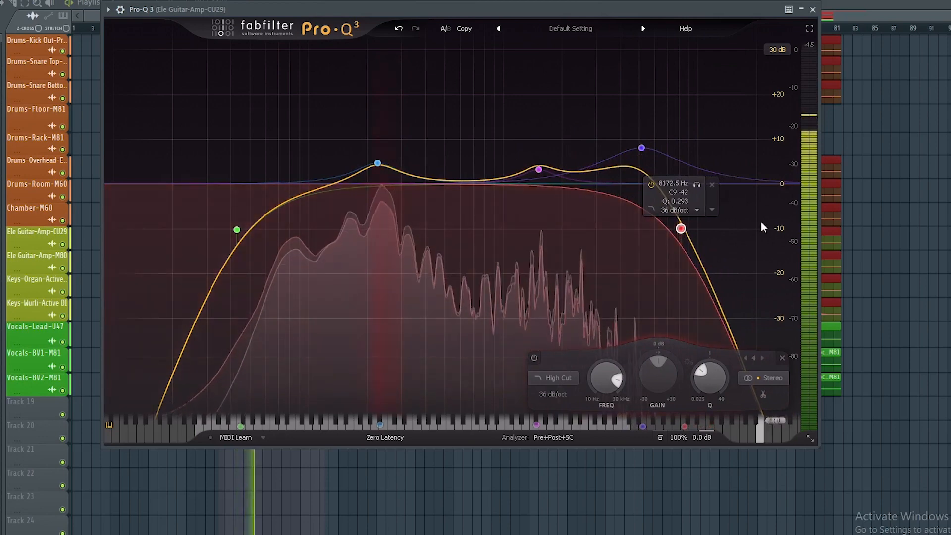
mouse_move(237, 226)
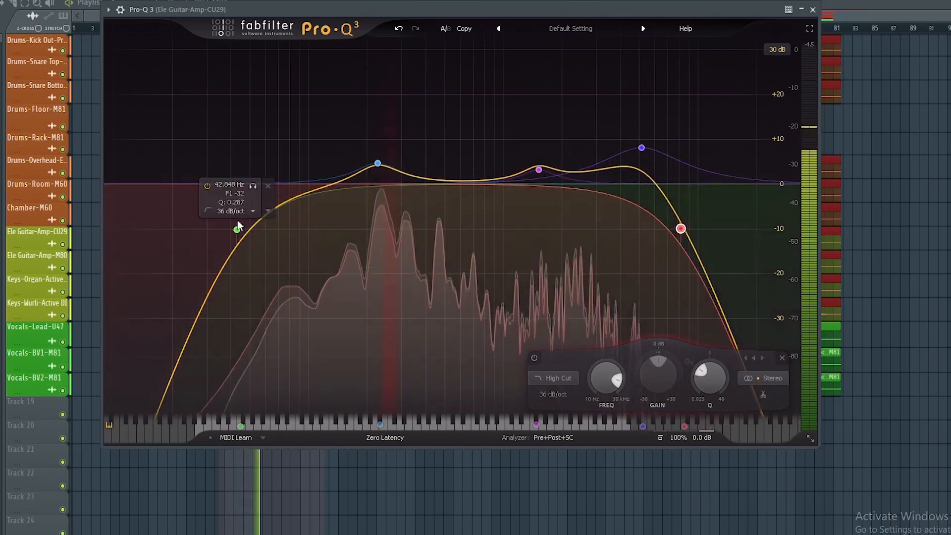
left_click_drag(238, 227, 252, 228)
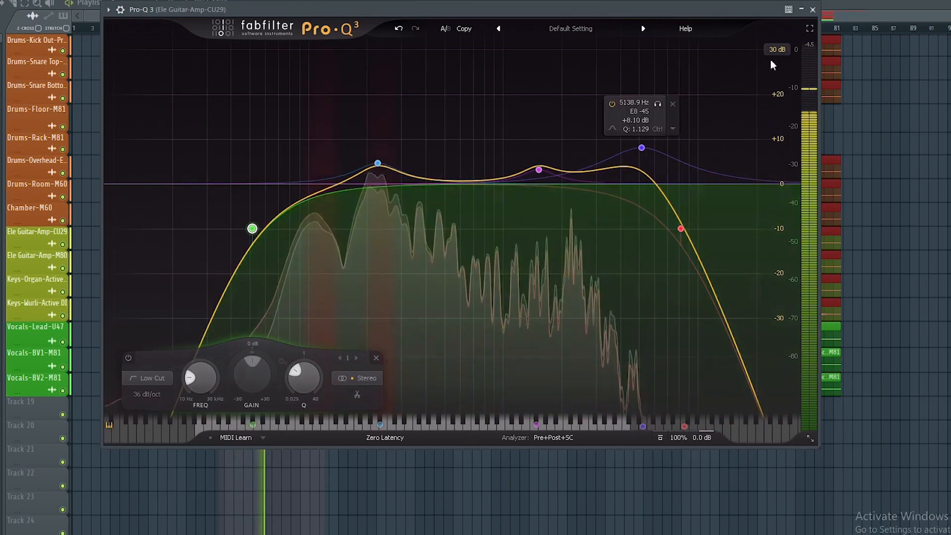
left_click(812, 9)
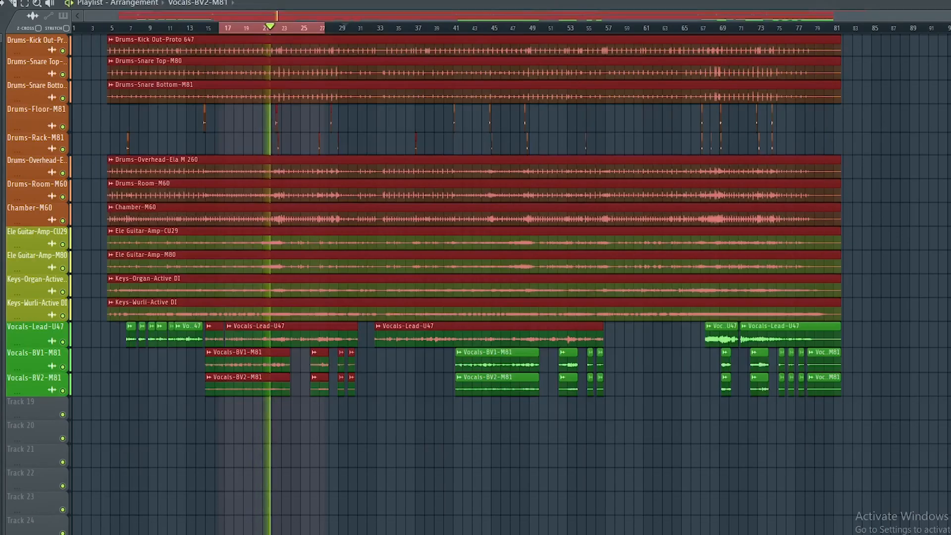
Reopen the mixer below the drum tracks and play back the equalized CU29 guitar
key("F9")
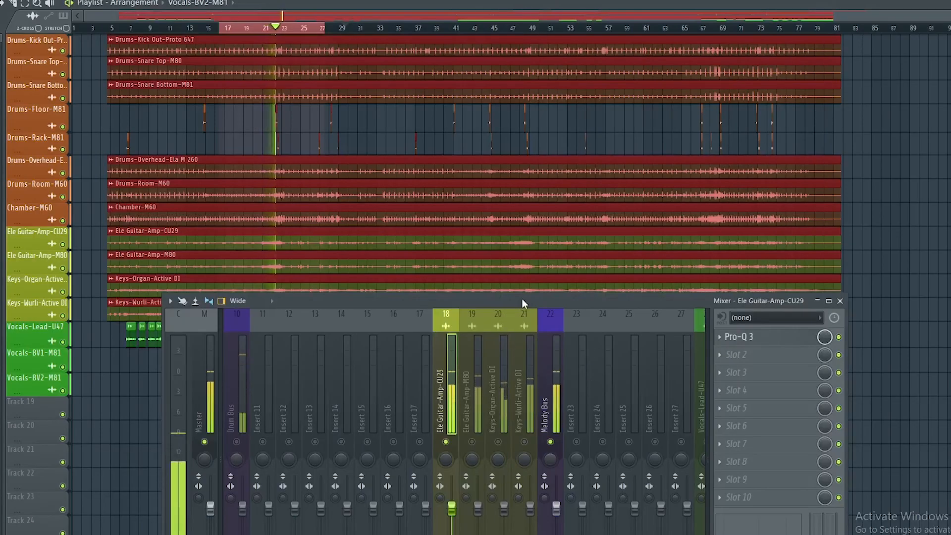
left_click_drag(522, 298, 533, 239)
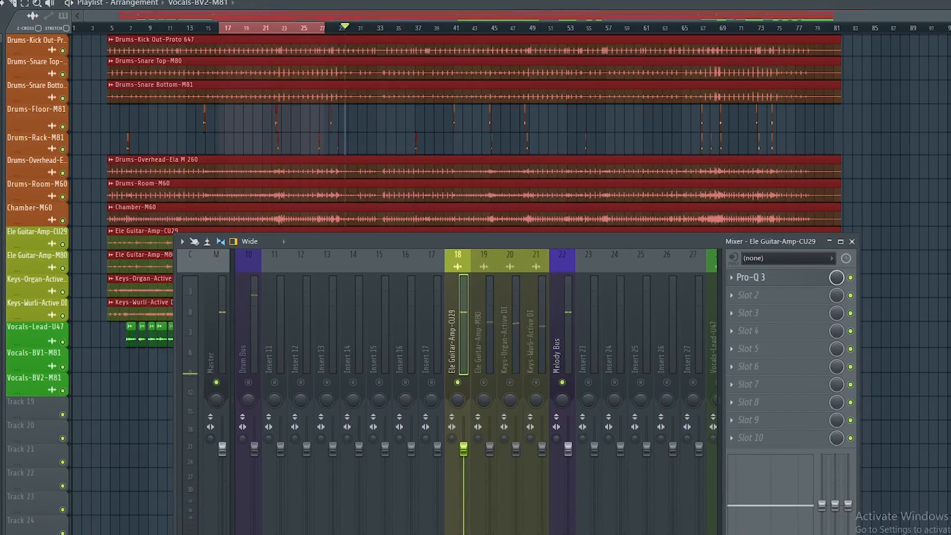
key("space")
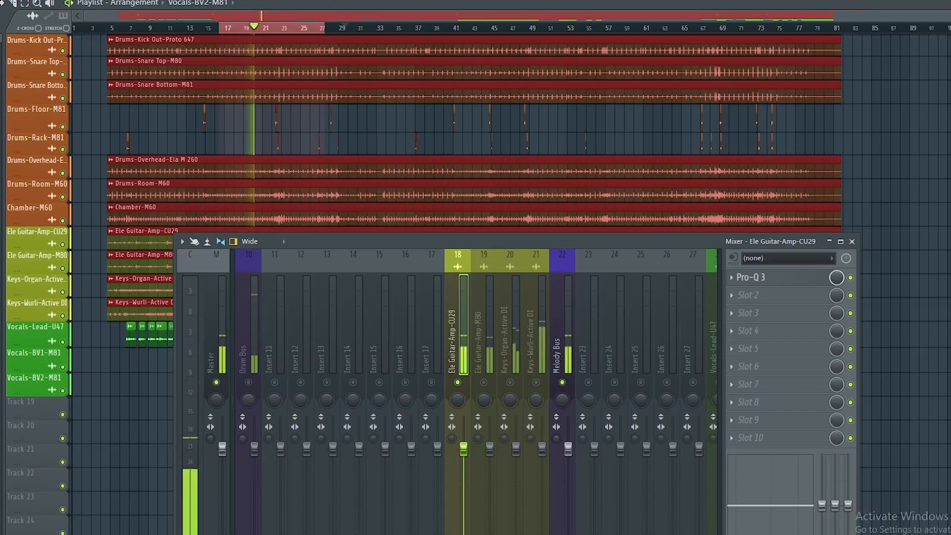
key("space")
key("space")
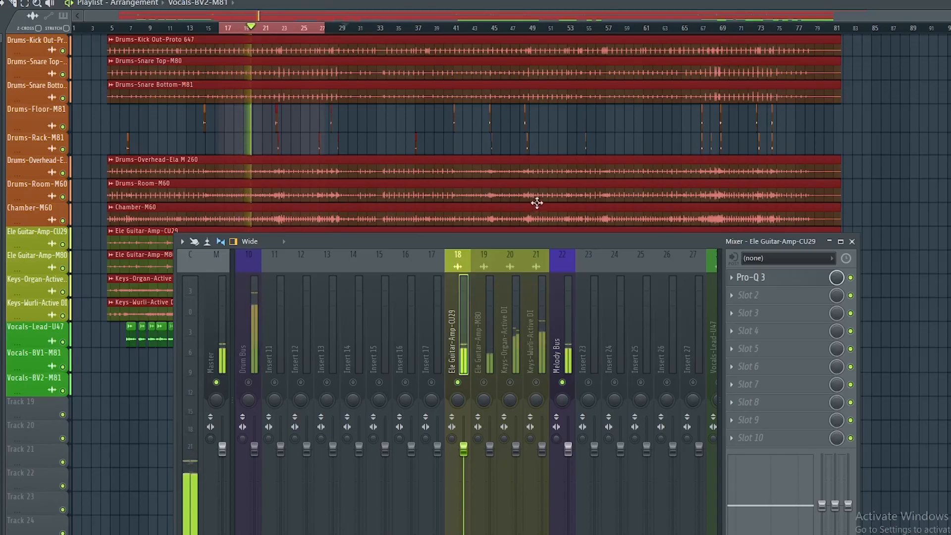
Add CLA-76 Mono in slot 2 of Ele Guitar-Amp-CU29, set its attack to about 6.07 and adjust its release during playback
scroll(297, 17, "up", 2)
left_click_drag(301, 15, 260, 14)
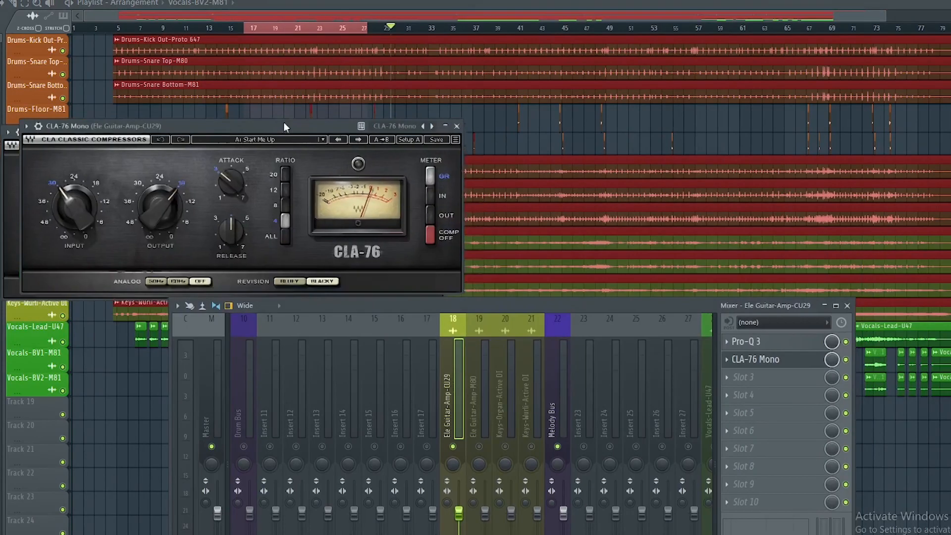
left_click_drag(283, 122, 647, 55)
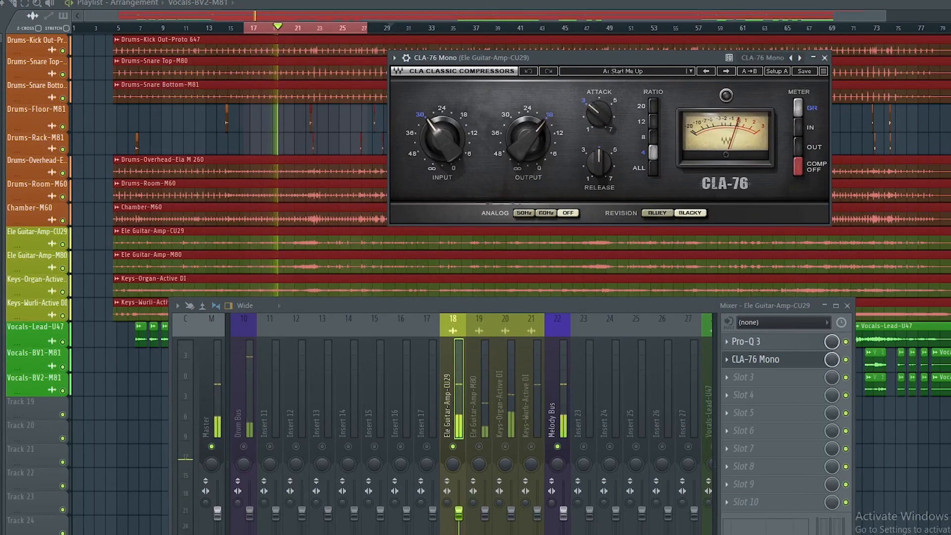
left_click_drag(603, 113, 603, 99)
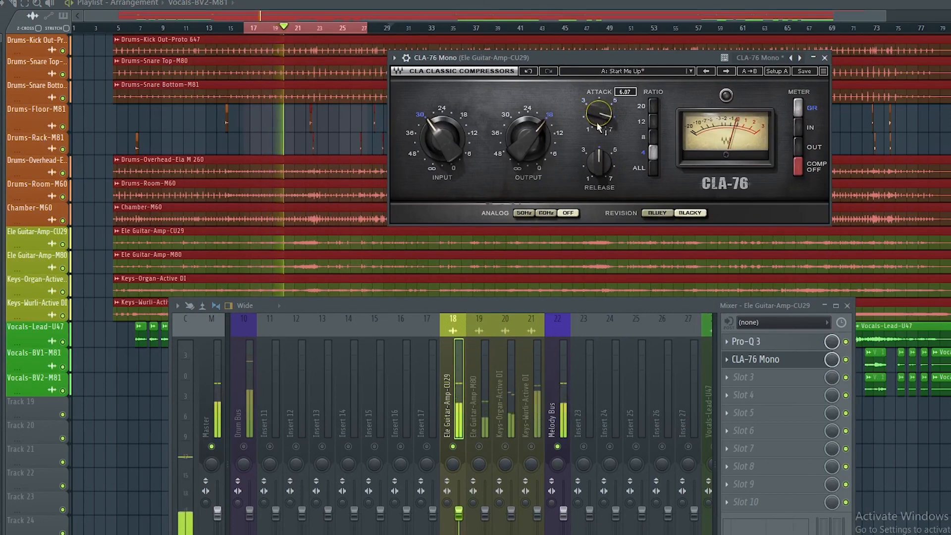
left_click_drag(598, 166, 598, 162)
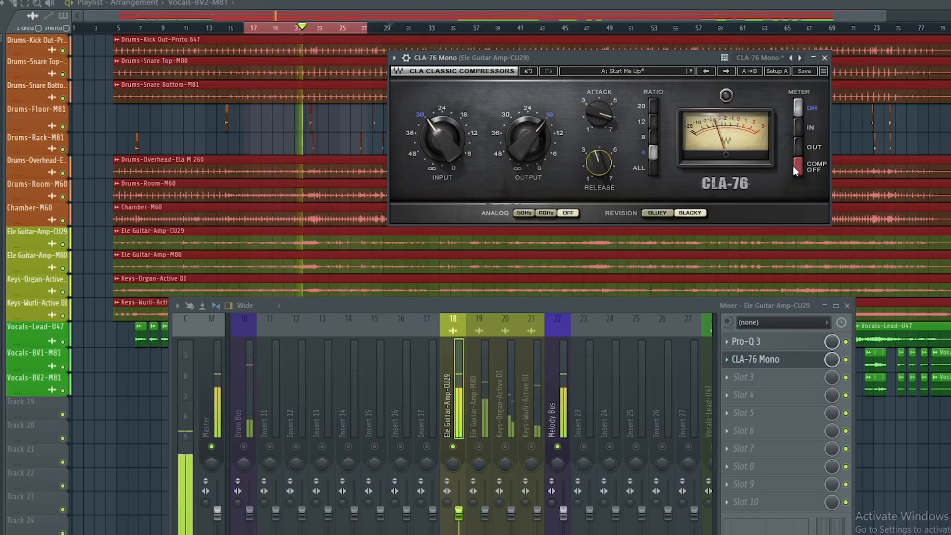
left_click_drag(593, 166, 593, 162)
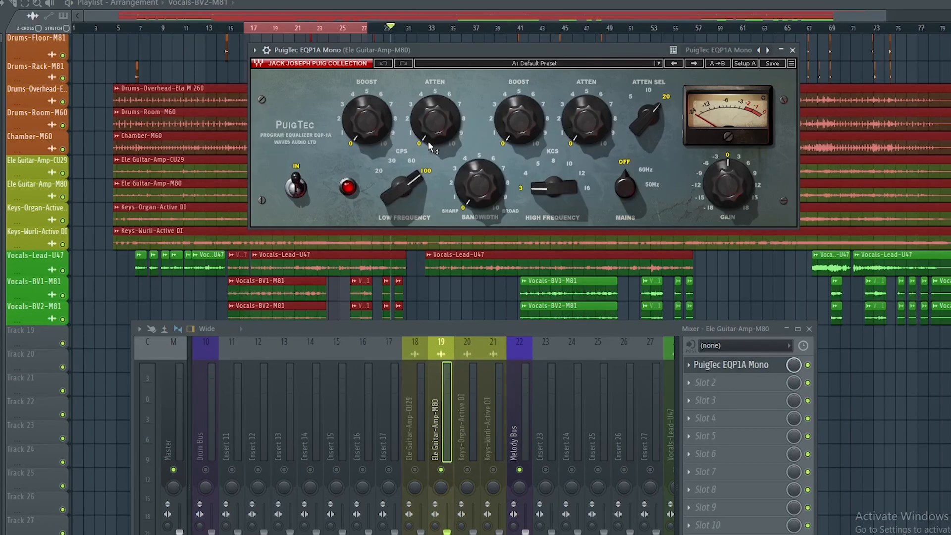
Load PuigTec EQP1A Mono in slot 1 of Ele Guitar-Amp-M80 and set the low-frequency attenuation to about 4 during playback
key("space")
left_click_drag(432, 128, 433, 128)
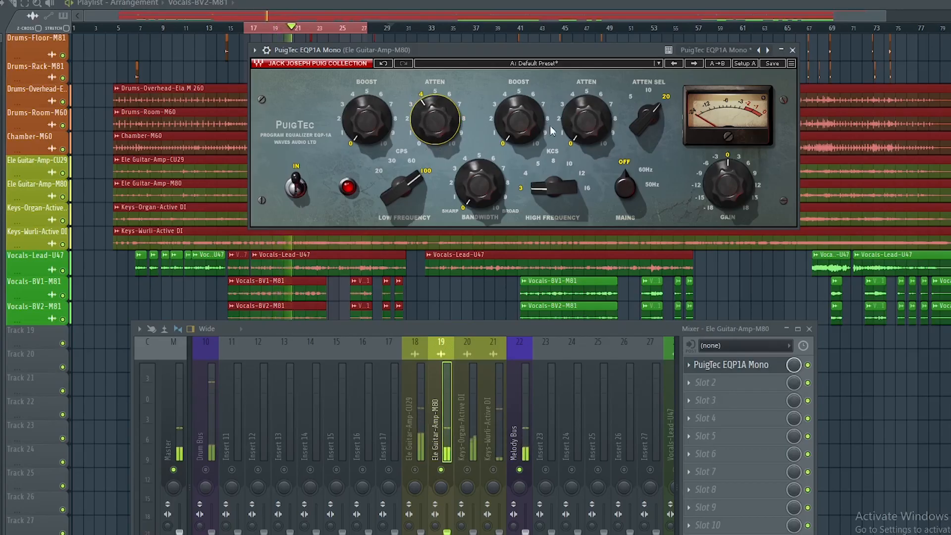
key("space")
Set the PuigTec high-frequency selector to 5 and adjust its high boost by ear, trying levels up to about 6
left_click_drag(521, 123, 521, 119)
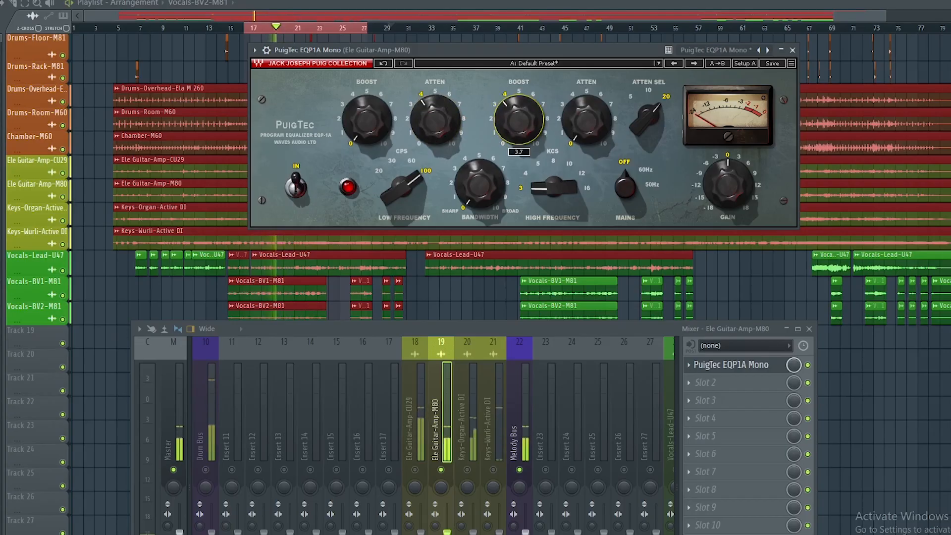
scroll(548, 189, "up", 3)
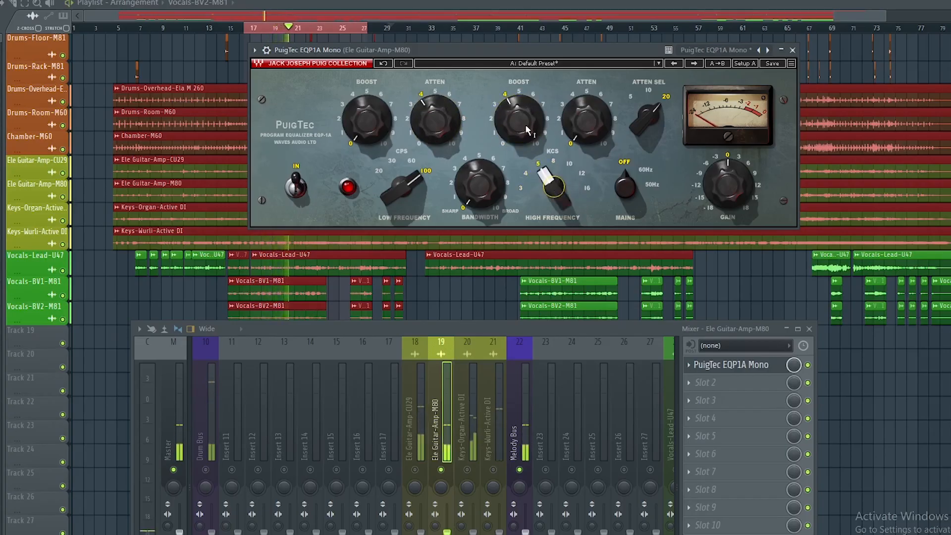
left_click_drag(526, 129, 526, 127)
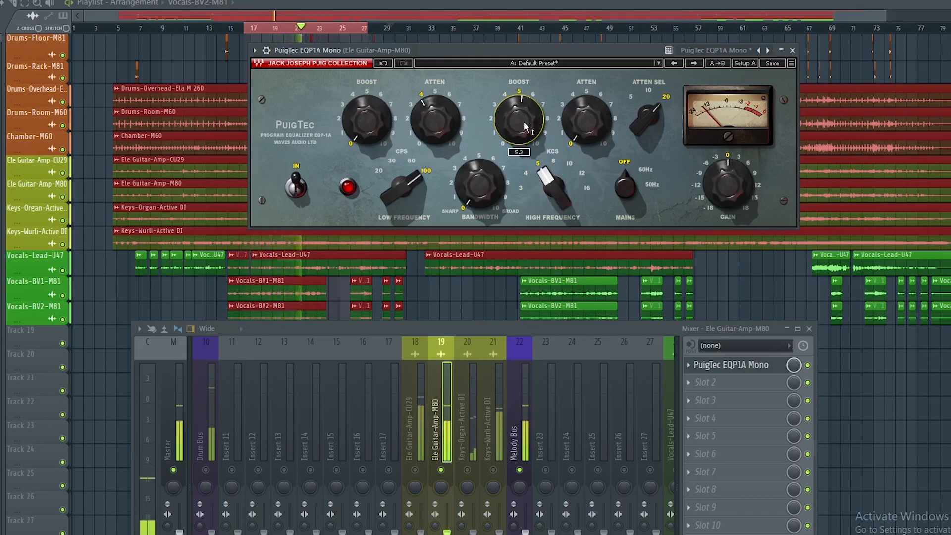
left_click_drag(526, 127, 526, 121)
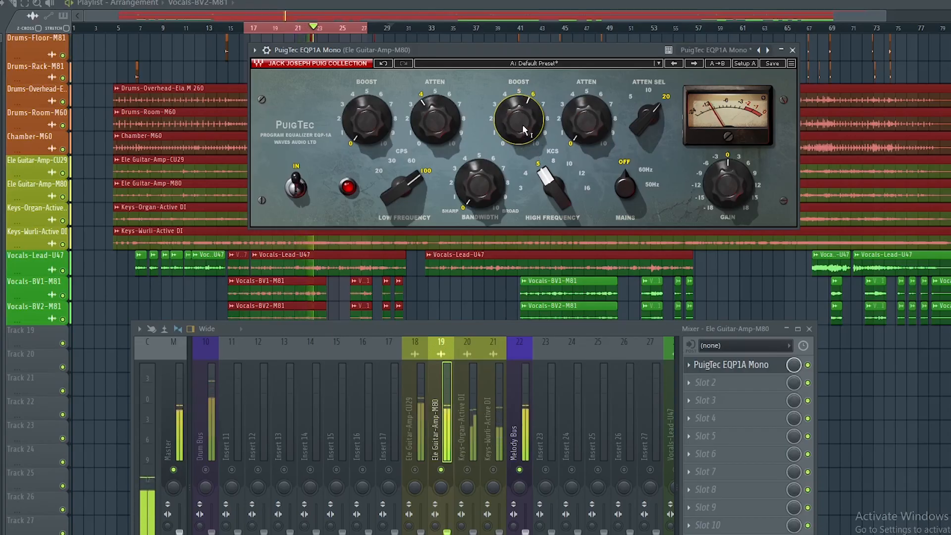
left_click_drag(521, 124, 521, 136)
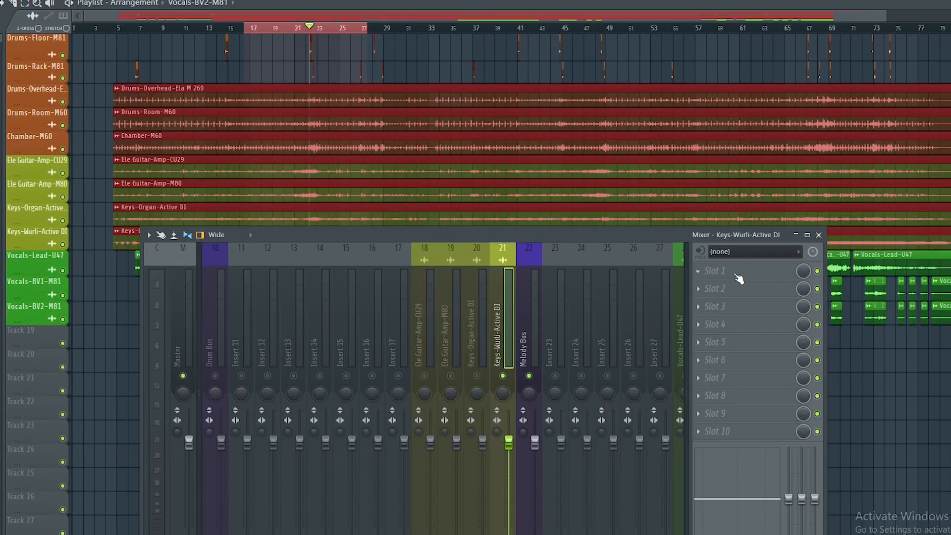
Load LoAir Mono in slot 1 of Keys-Wurli-Active DI, set its range to about 51 Hz and raise the LoAir level during playback
key("space")
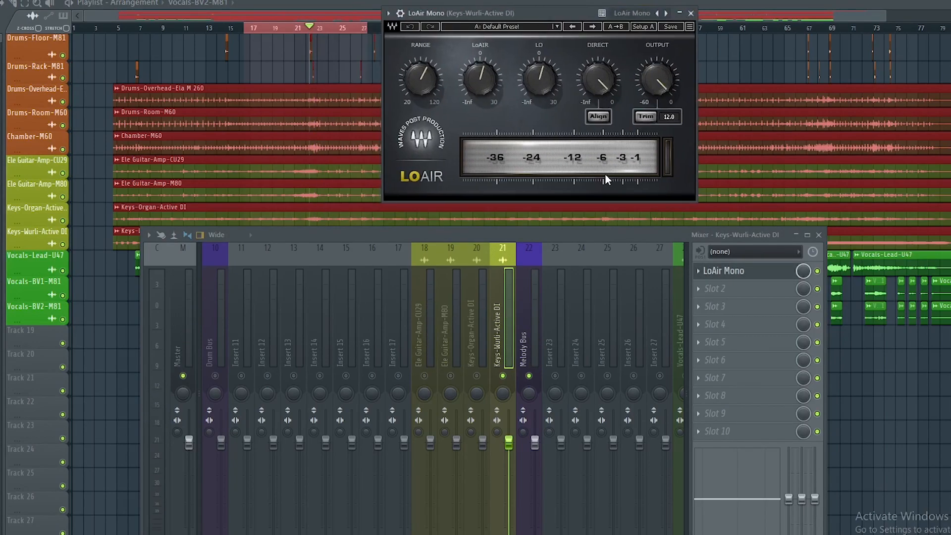
key("space")
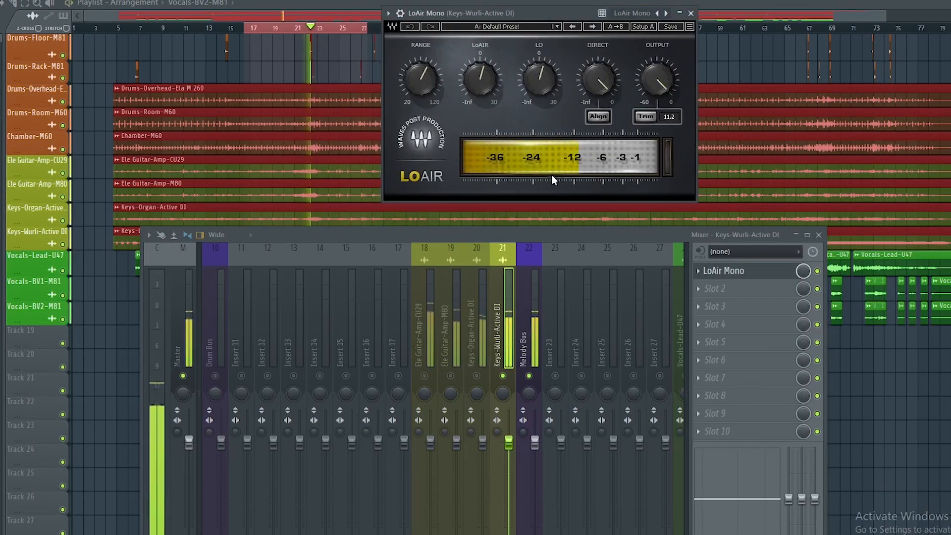
left_click(419, 83)
left_click_drag(419, 82, 419, 94)
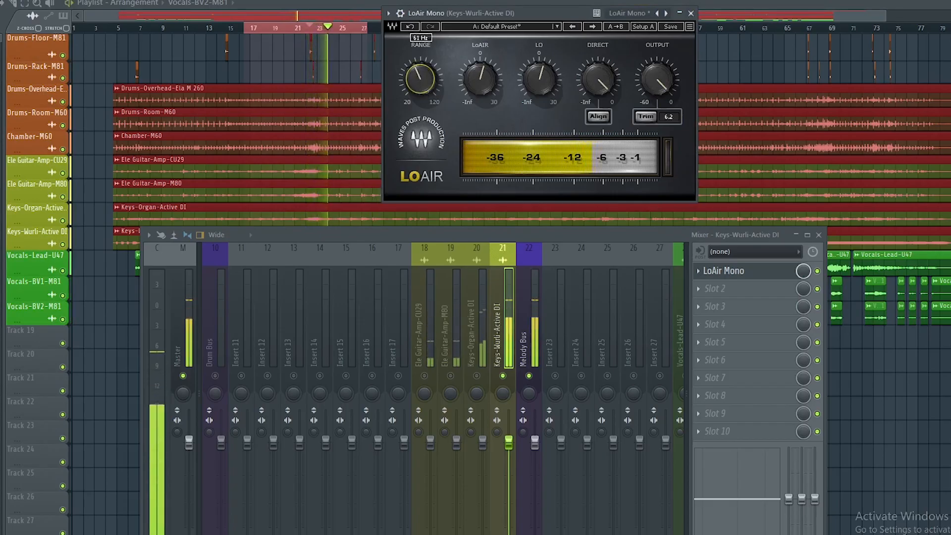
left_click_drag(418, 86, 419, 85)
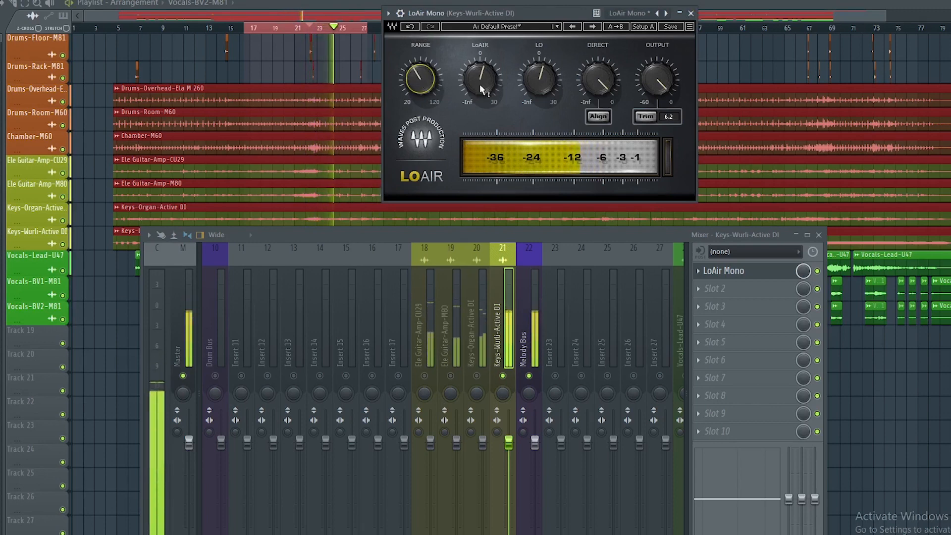
left_click(480, 80)
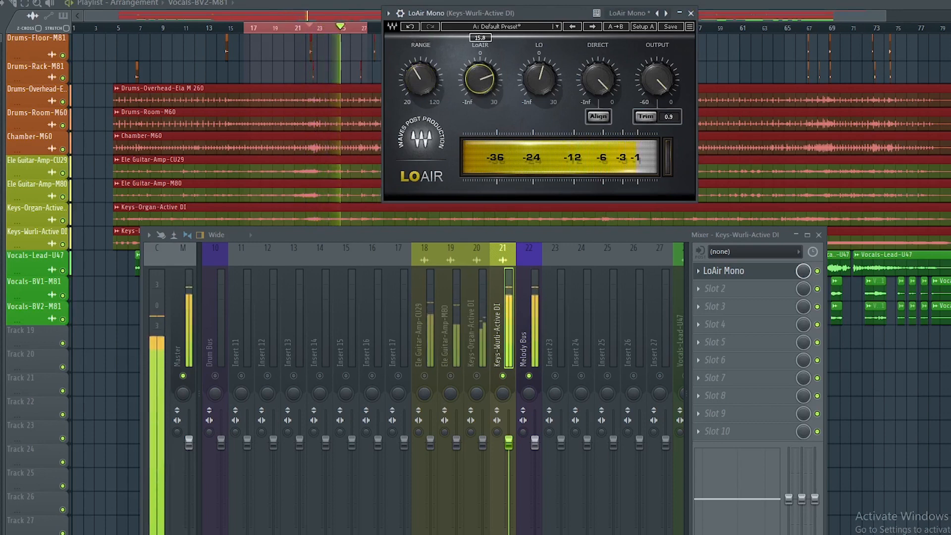
mouse_move(480, 80)
left_mouse_down()
mouse_move(479, 67)
mouse_move(484, 85)
left_mouse_up()
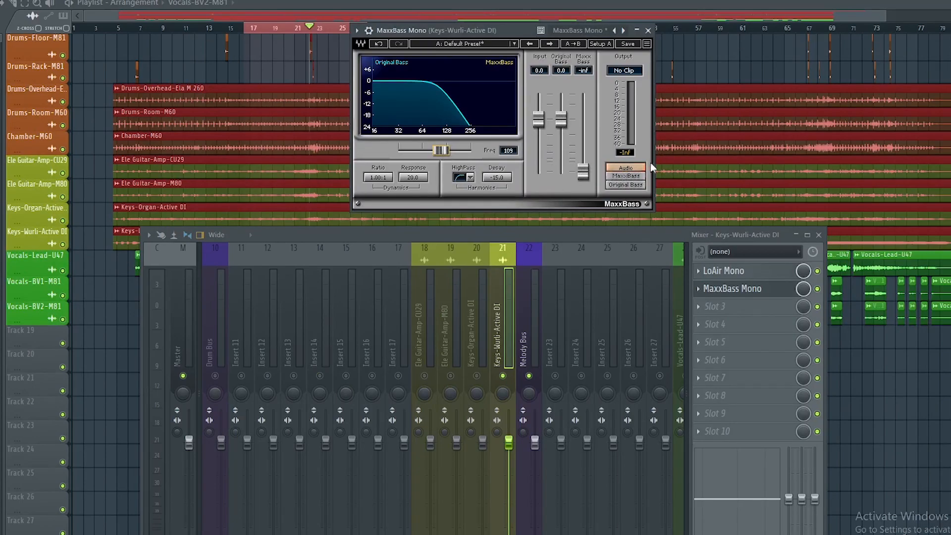
Add MaxxBass Mono in slot 2 of Keys-Wurli-Active DI and raise its MaxxBass level to -2.2 during playback
key("space")
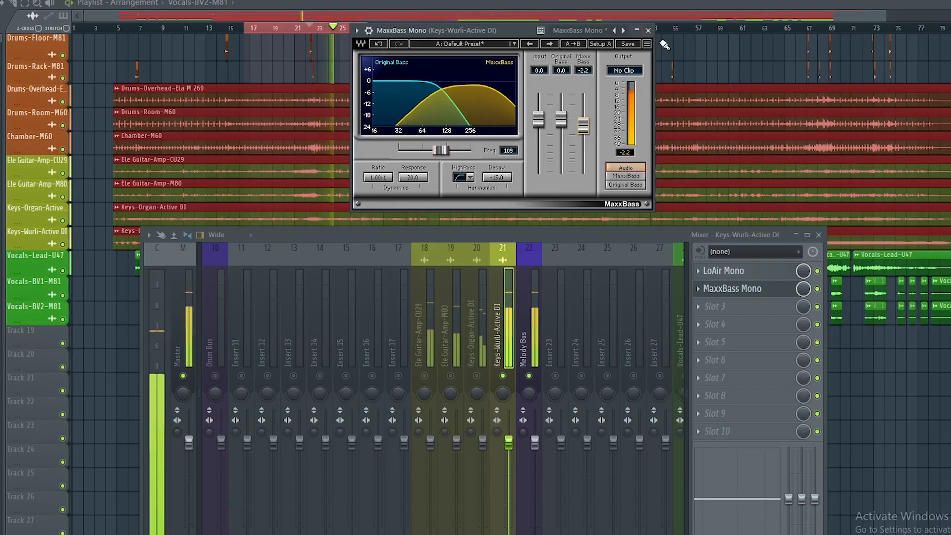
left_click(649, 31)
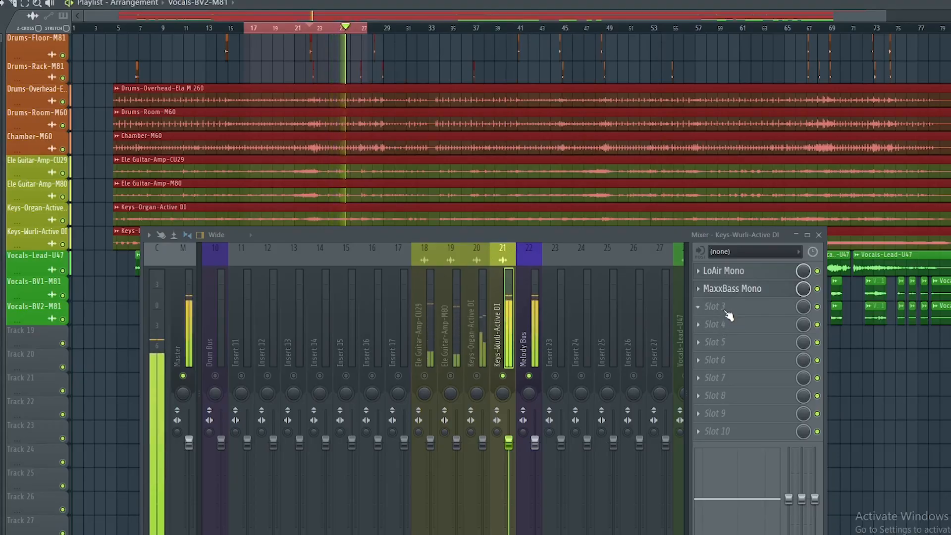
key("space")
Unmute the Drum Bus and play back the kick channels together with the keys
scroll(260, 331, "up", 3)
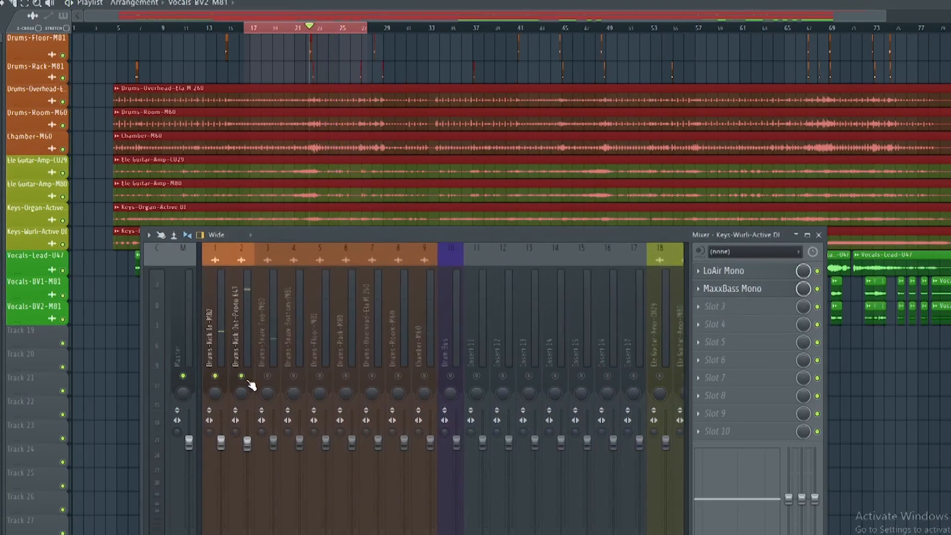
left_click(450, 375)
key("space")
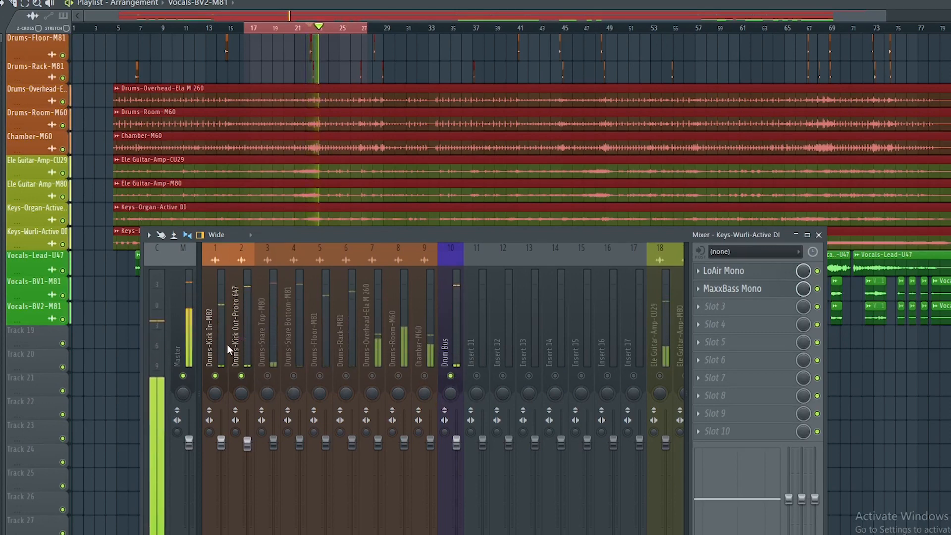
Load REQ 2 Mono in slot 3 of Keys-Wurli-Active DI and try band 1 as a high-pass at about 99 Hz
left_click(740, 306)
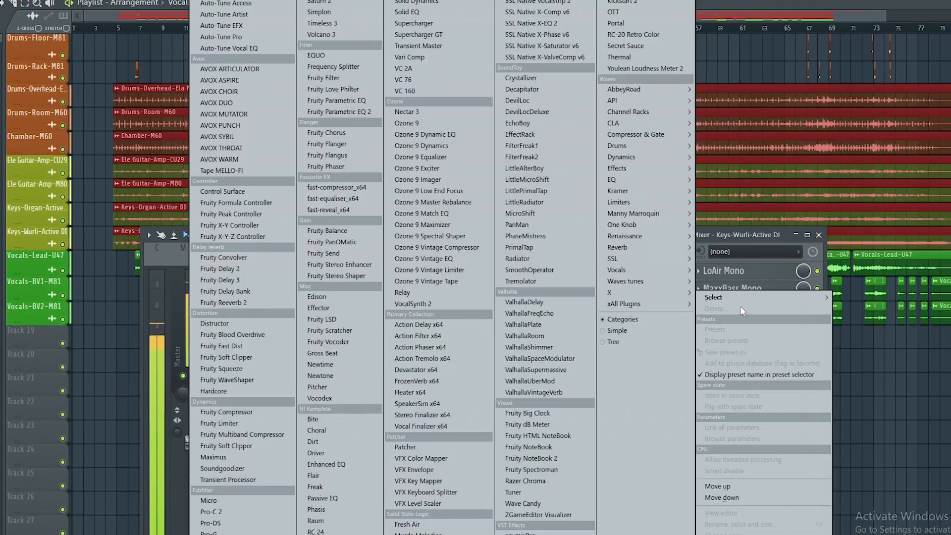
left_click(768, 234)
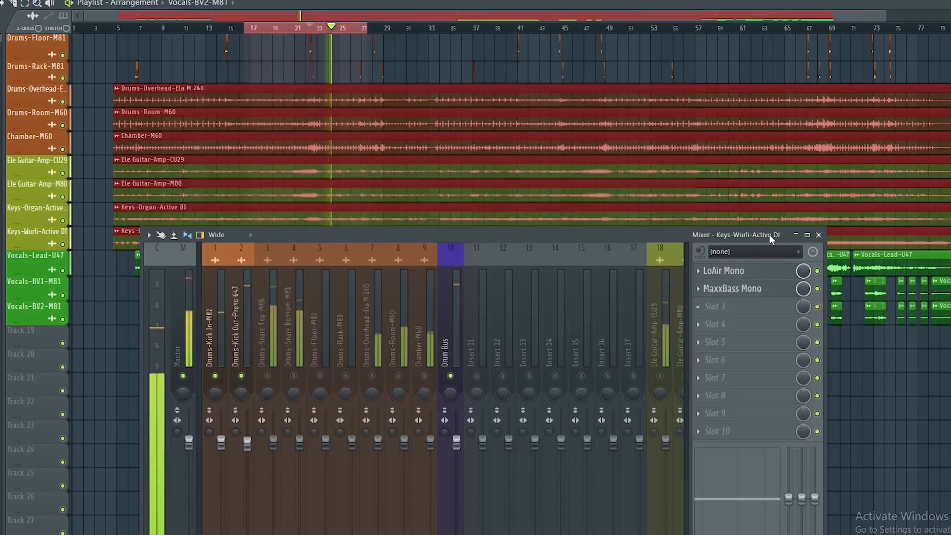
left_click(739, 305)
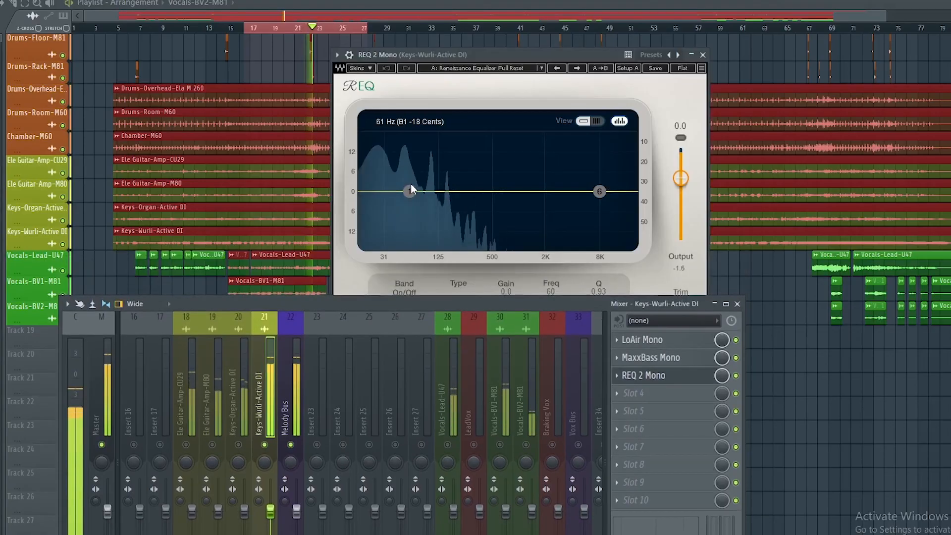
left_click_drag(408, 191, 430, 191)
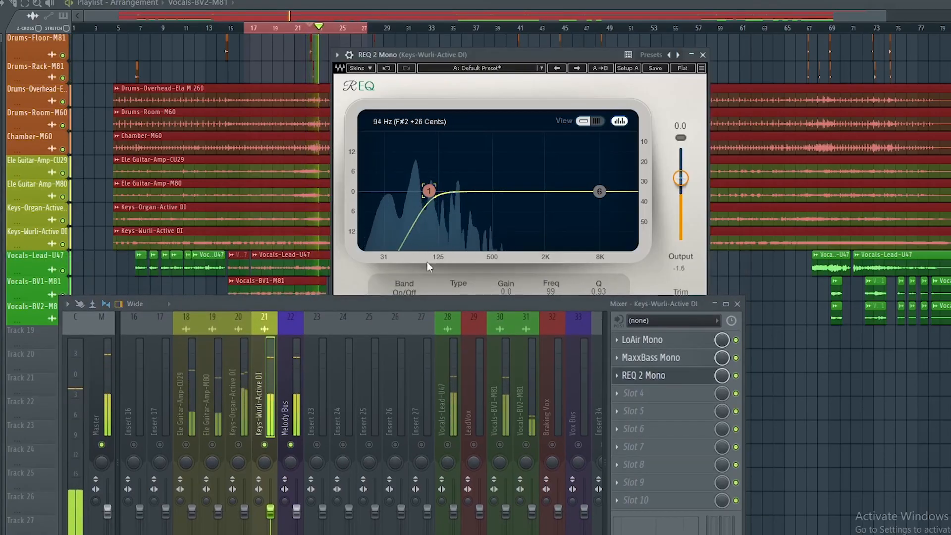
left_click_drag(422, 303, 417, 364)
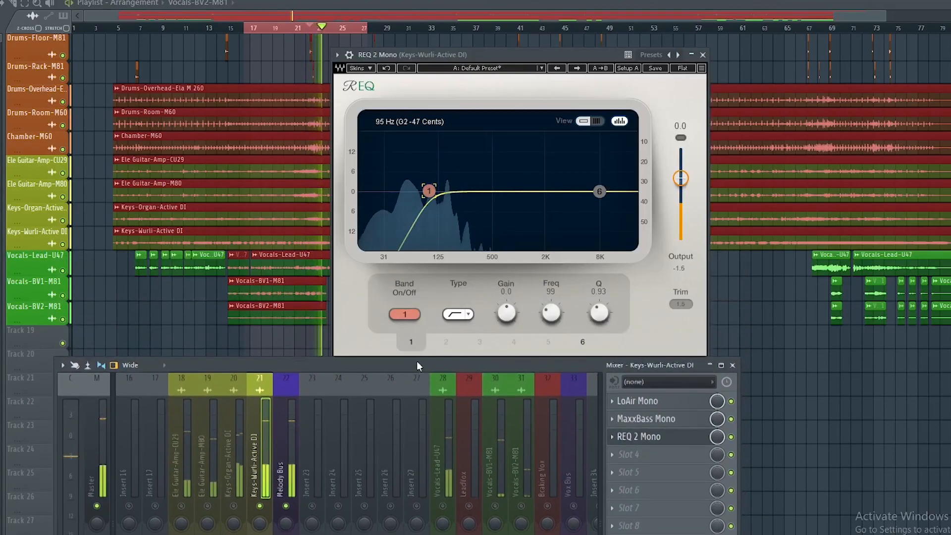
Change REQ band 1 to a Bell cutting about 6 dB at about 59 Hz, with Q about 2.18
left_click(457, 318)
left_click(465, 315)
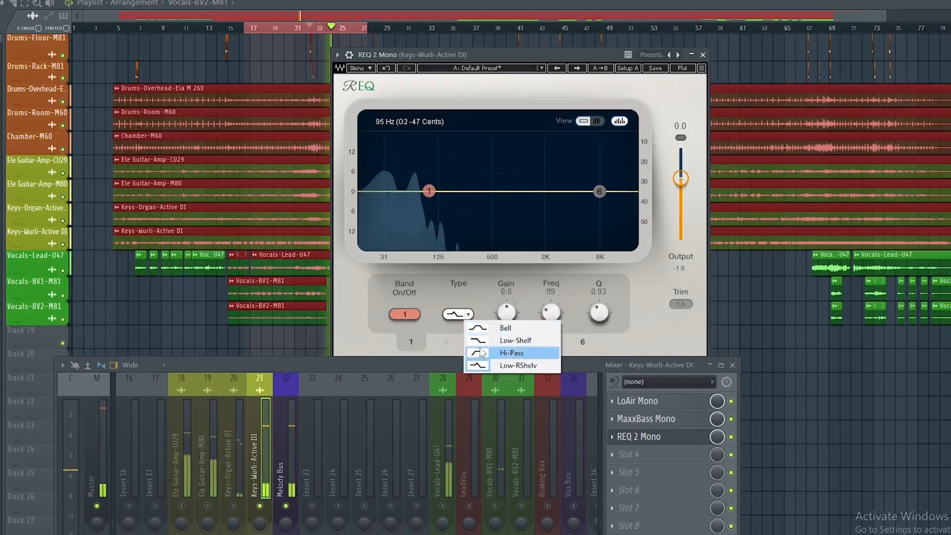
left_click(479, 327)
left_click_drag(429, 191, 408, 211)
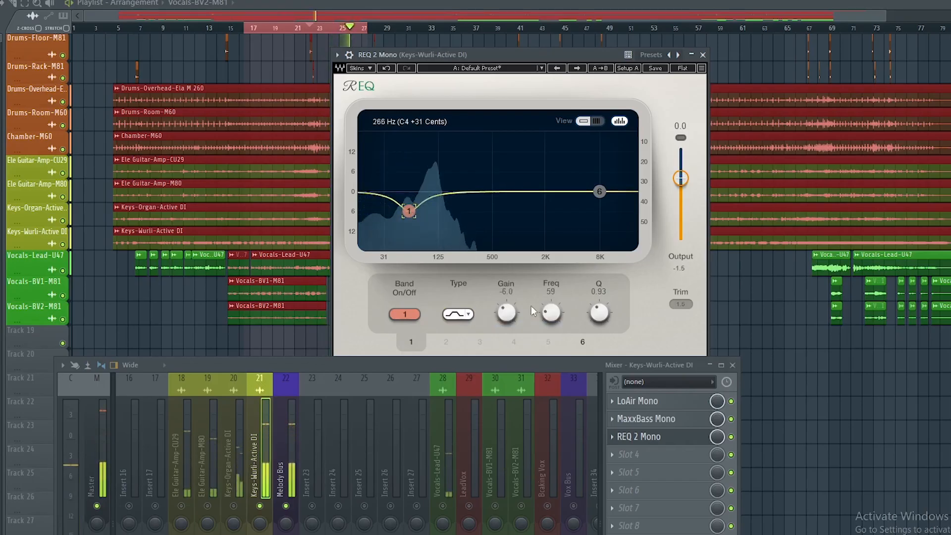
left_click_drag(599, 317, 599, 295)
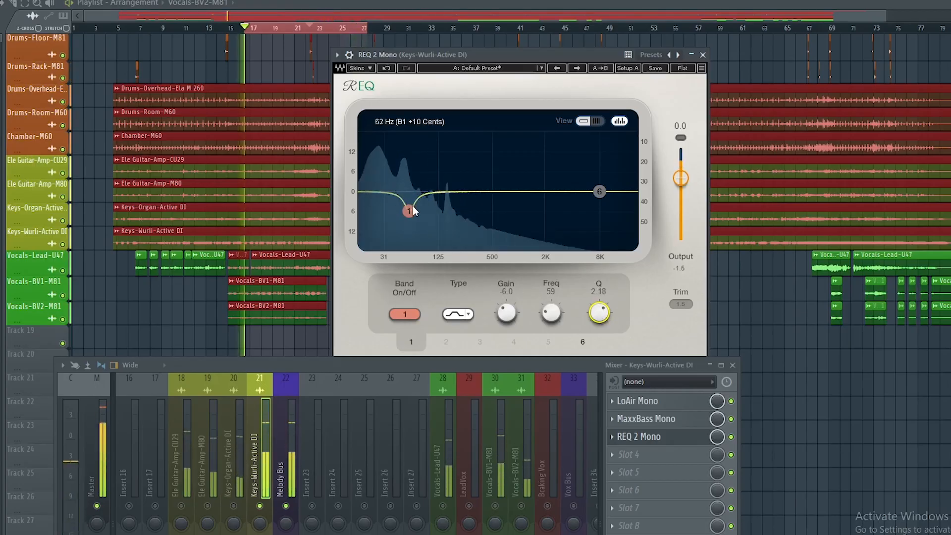
left_click_drag(408, 211, 410, 208)
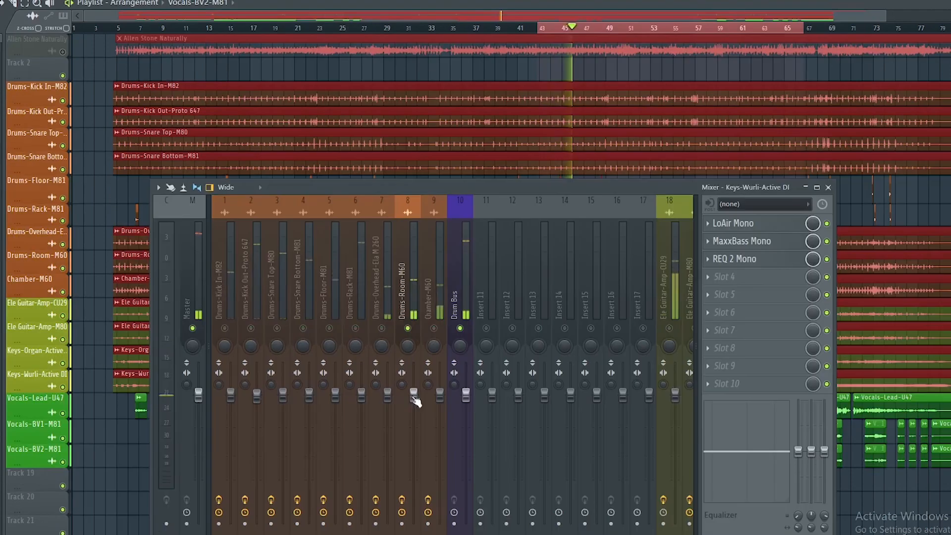
Lower the Drums-Room-M60 and Chamber-M60 faders during playback, unmuting the overhead and chamber channels
left_click_drag(415, 394, 413, 421)
left_click(381, 328)
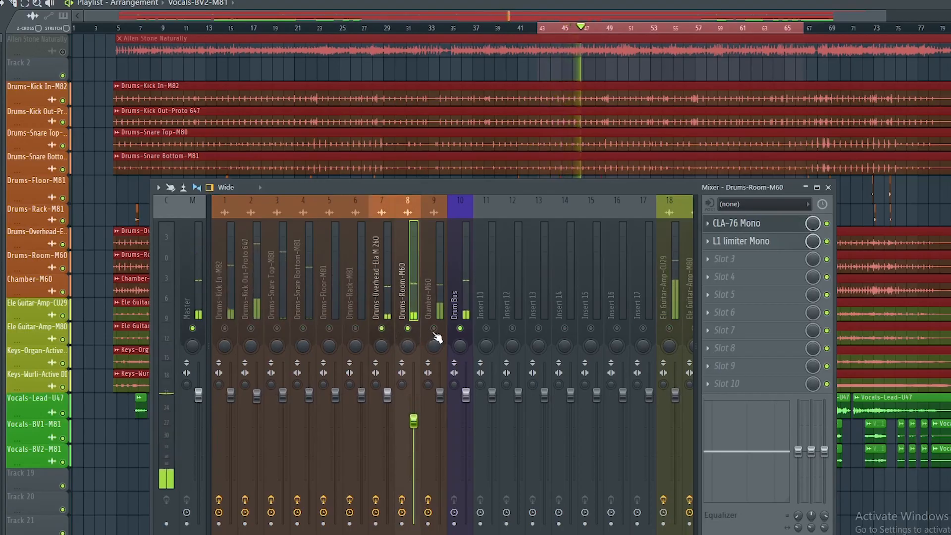
left_click(434, 327)
left_click_drag(439, 395, 439, 409)
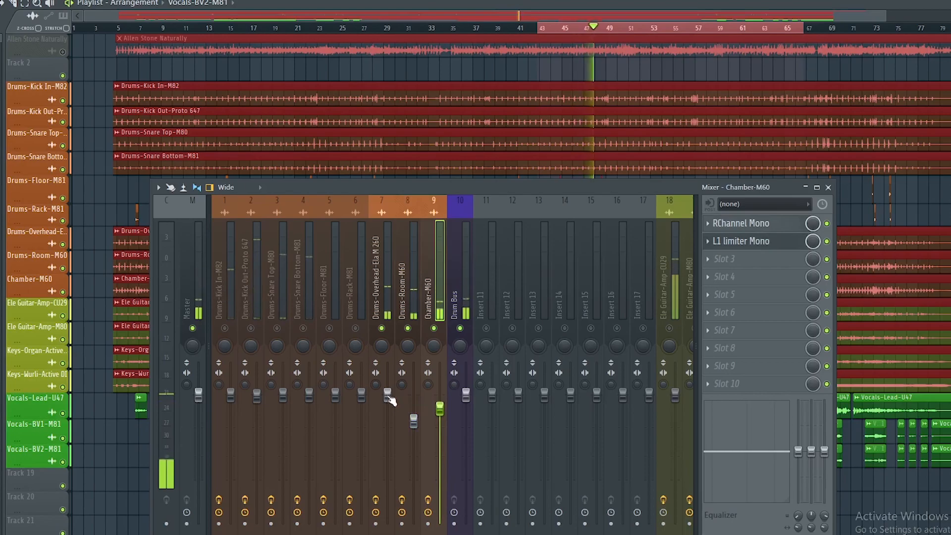
Replay the mix from bar 43 and review the levels of the drum, melody and vocal channels
scroll(484, 296, "down", 5)
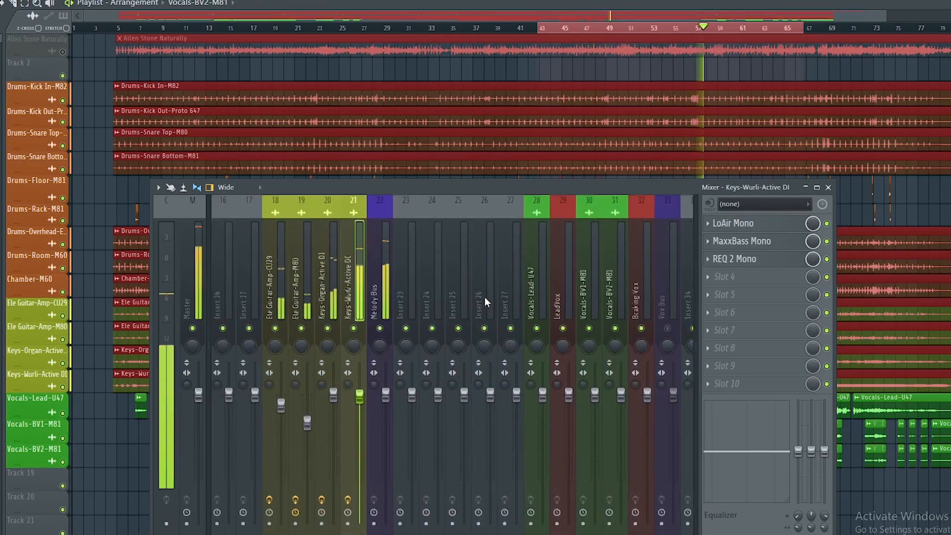
scroll(484, 296, "up", 3)
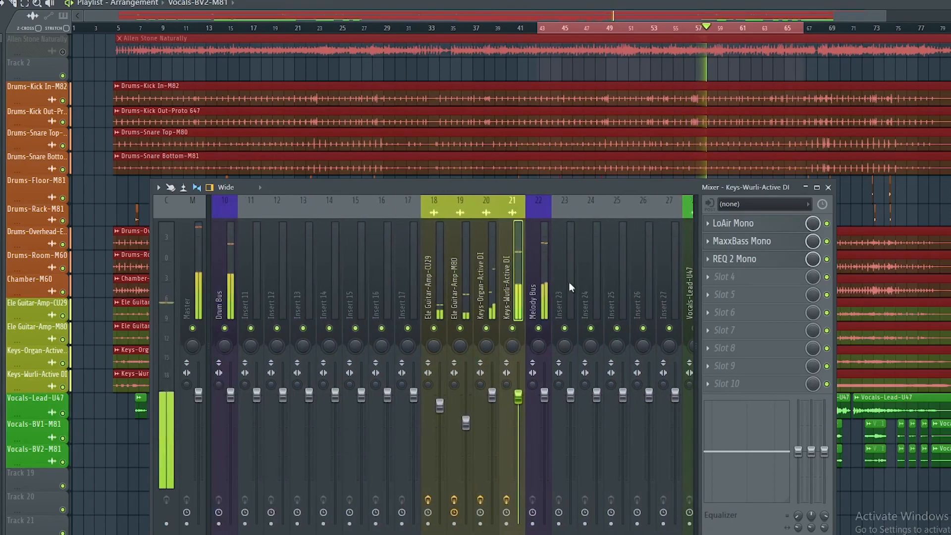
scroll(568, 283, "down", 4)
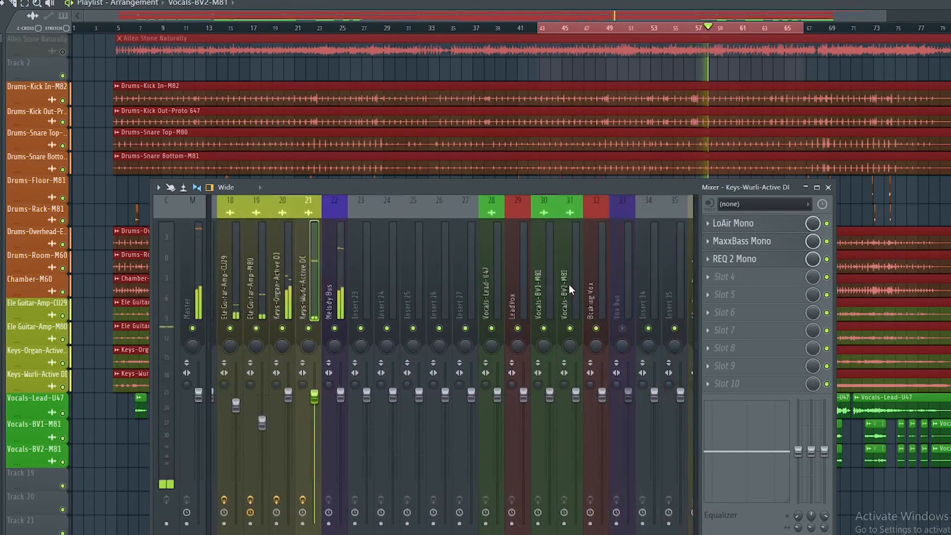
scroll(568, 284, "down", 1)
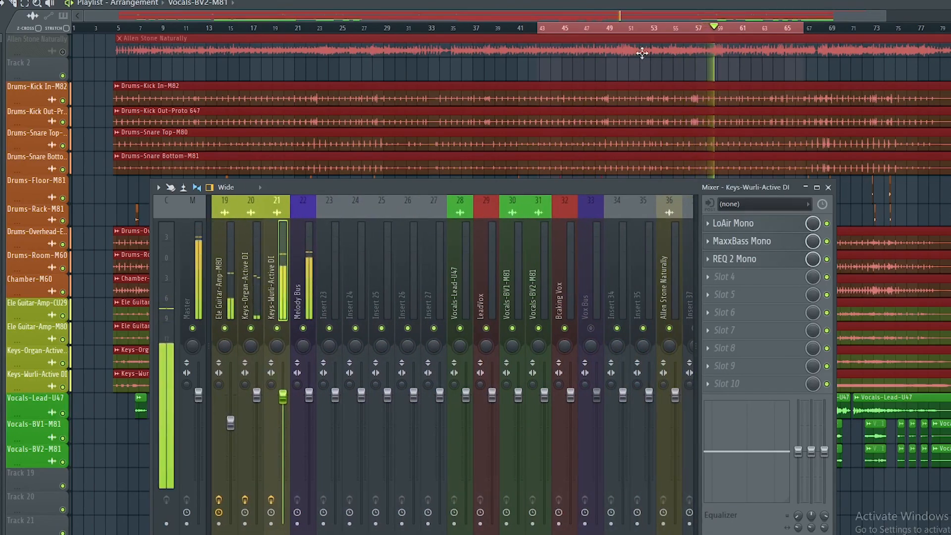
left_click(547, 30)
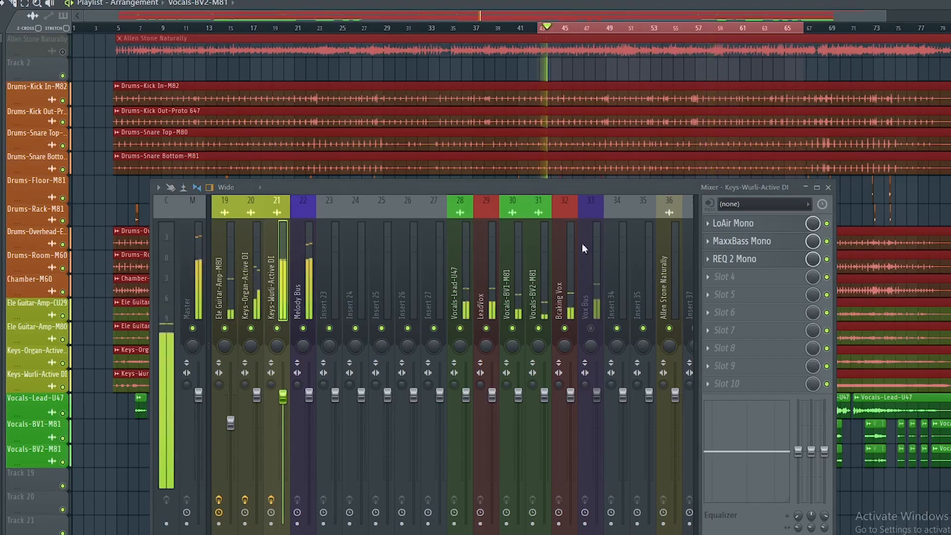
scroll(551, 239, "down", 6)
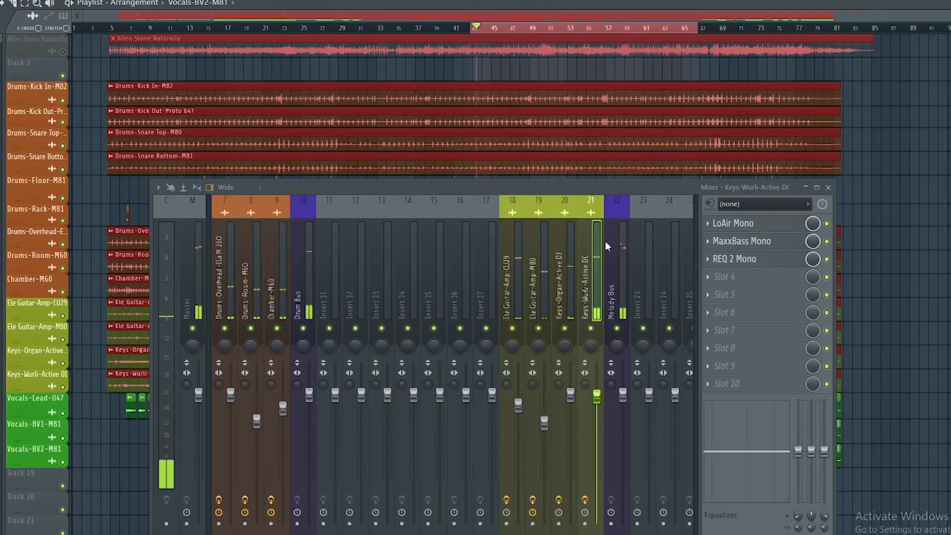
Mute the Drum Bus and Melody Bus, unmute the Vox Bus and play back the vocals alone
scroll(593, 249, "down", 3)
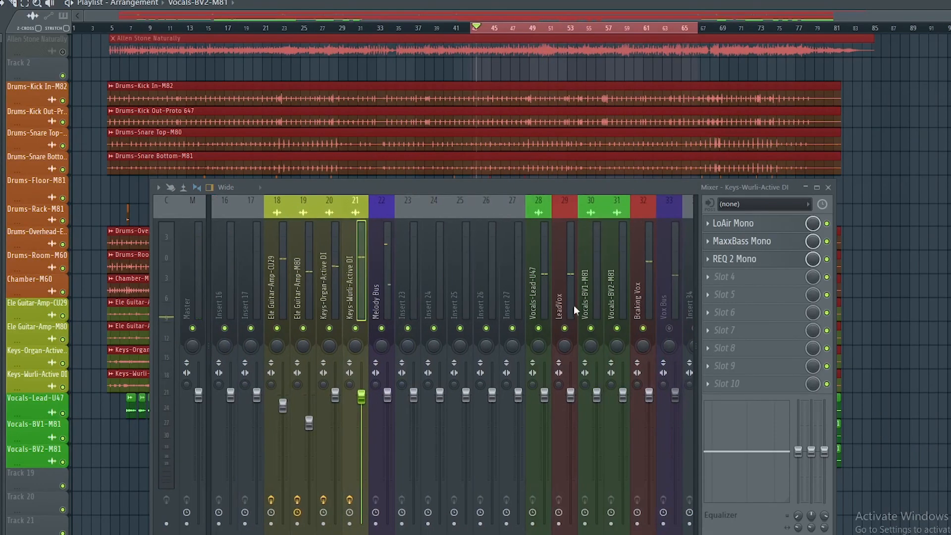
scroll(381, 329, "up", 5)
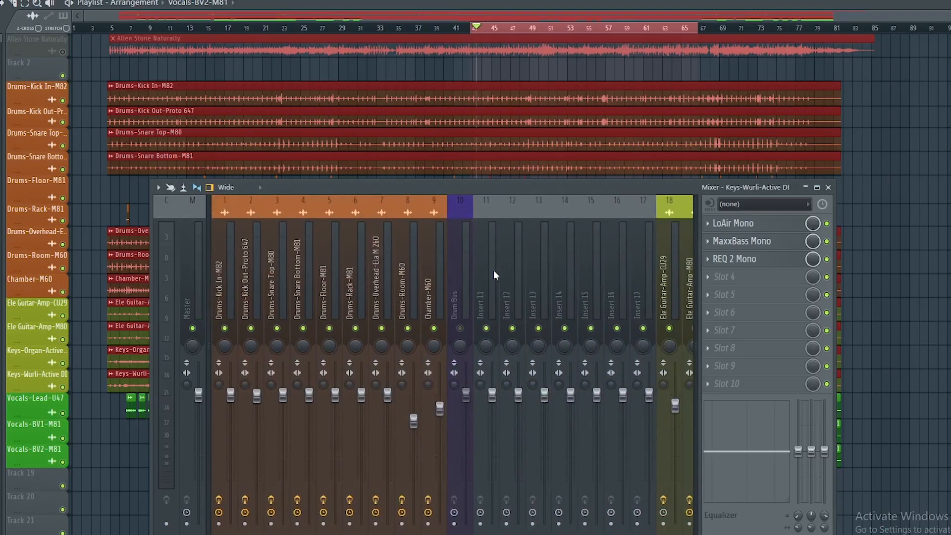
scroll(494, 278, "down", 7)
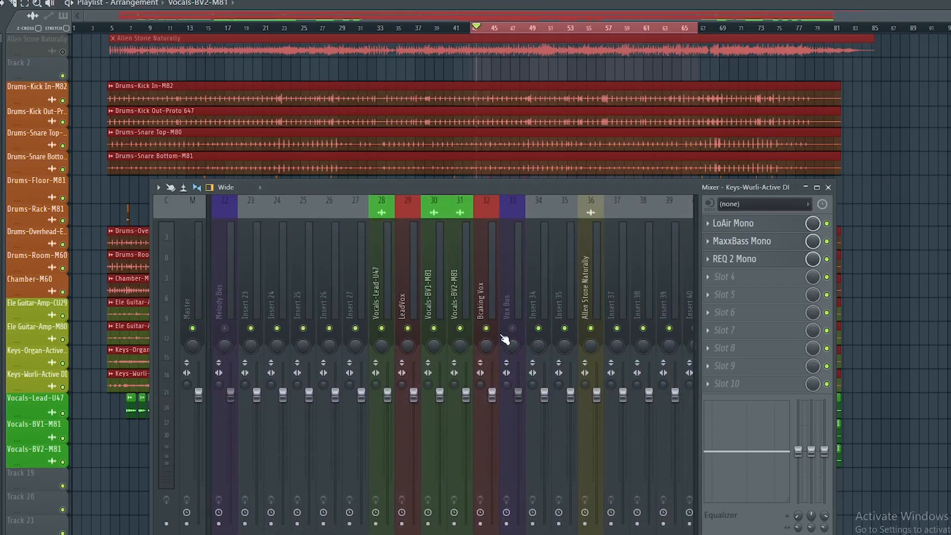
key("space")
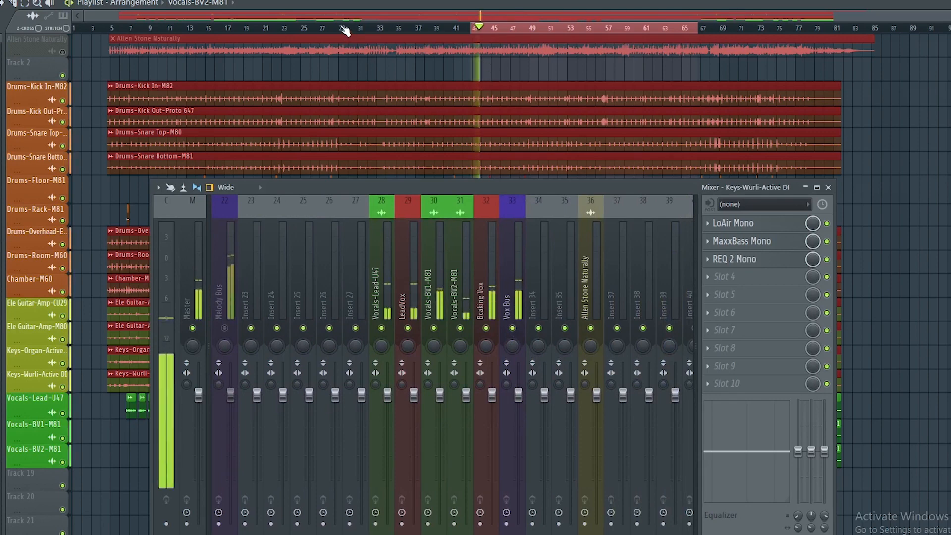
Close the mixer and select bars 15 to 24 of the playlist as the playback loop
left_click(828, 187)
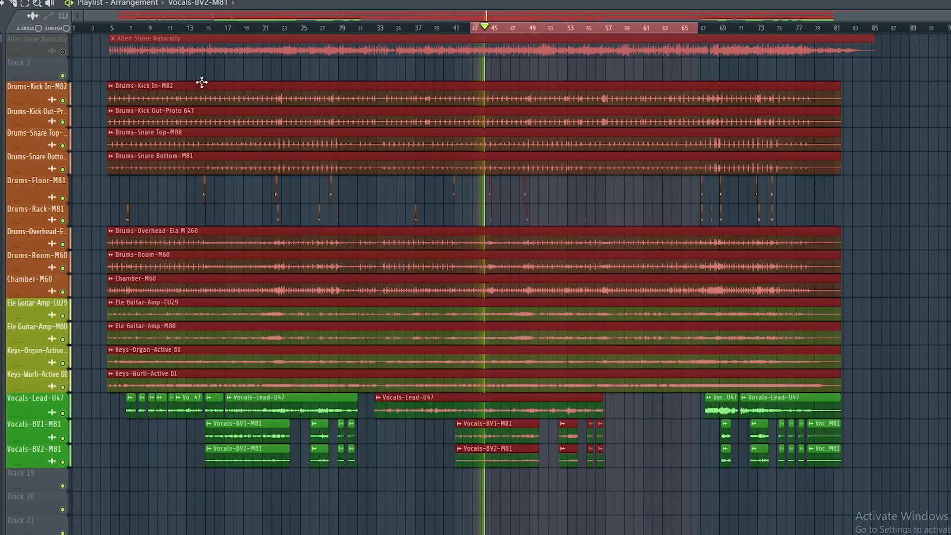
left_click(154, 29)
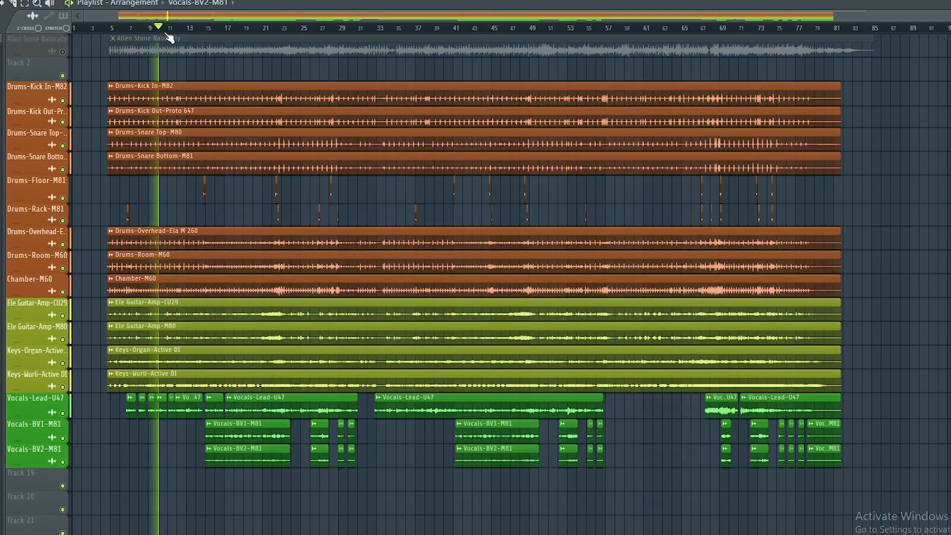
scroll(171, 30, "up", 1)
scroll(171, 30, "up", 2)
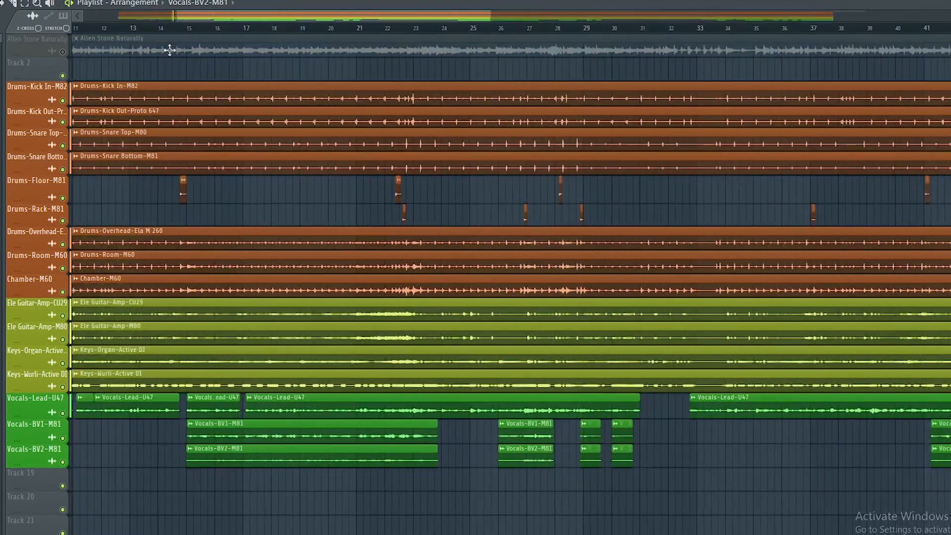
left_click_drag(191, 34, 443, 54)
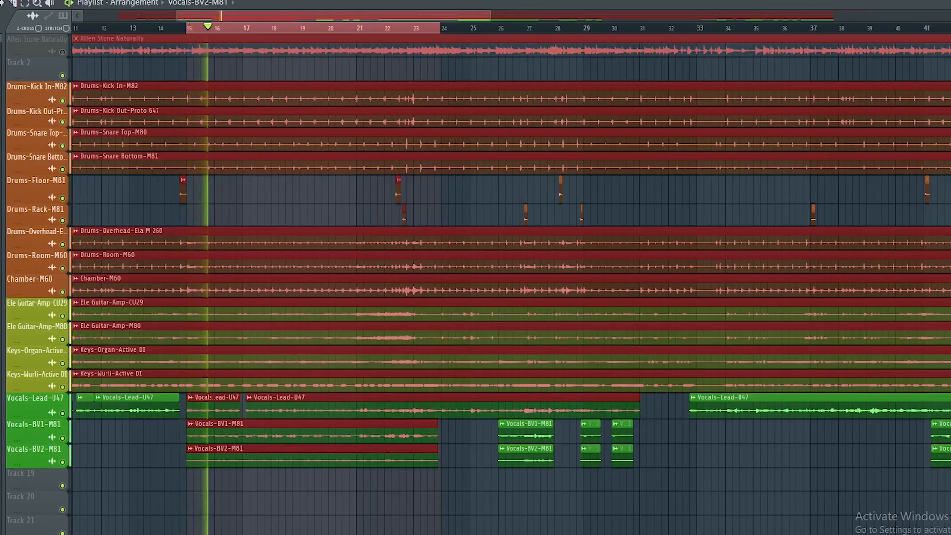
Mute the Braking Vox channel in the mixer and select the Vocals-Lead-U47 channel
key("F9")
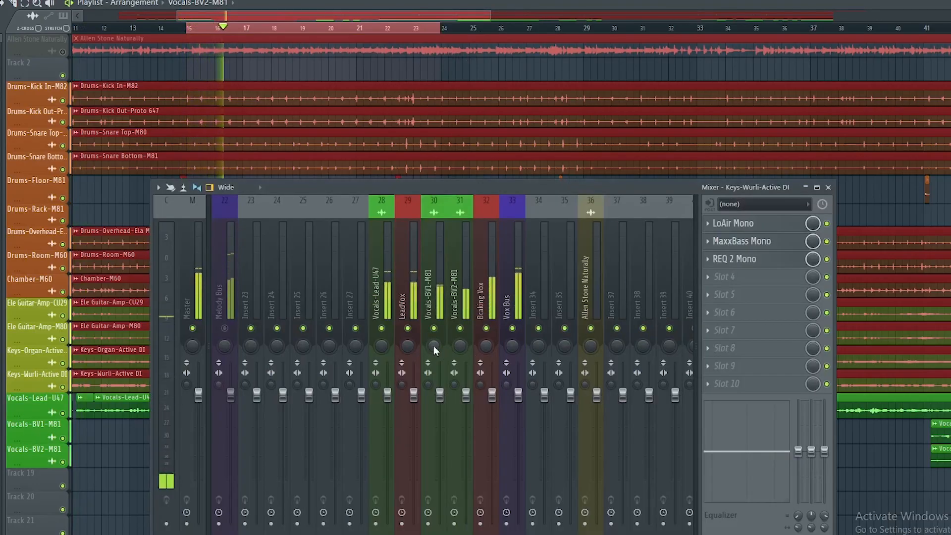
left_click(486, 328)
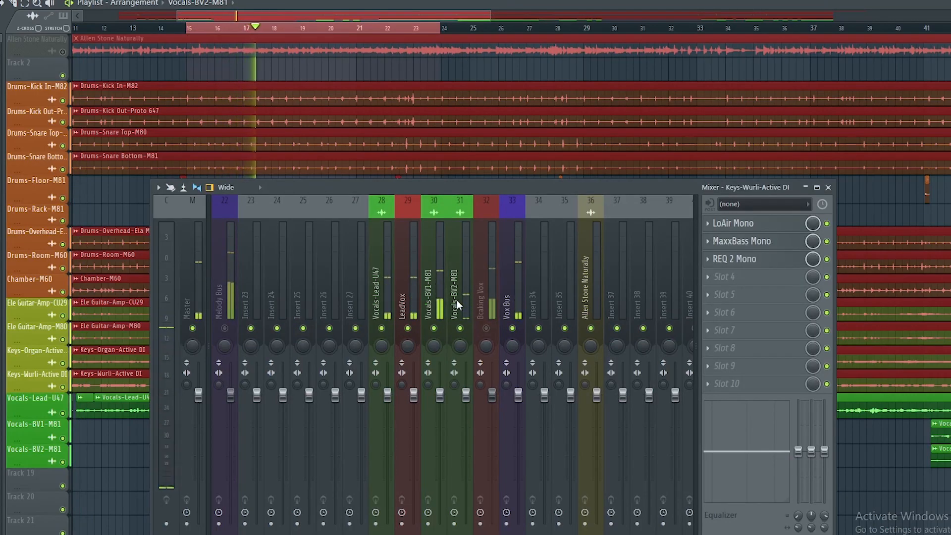
left_click(381, 288)
left_click_drag(411, 186, 509, 109)
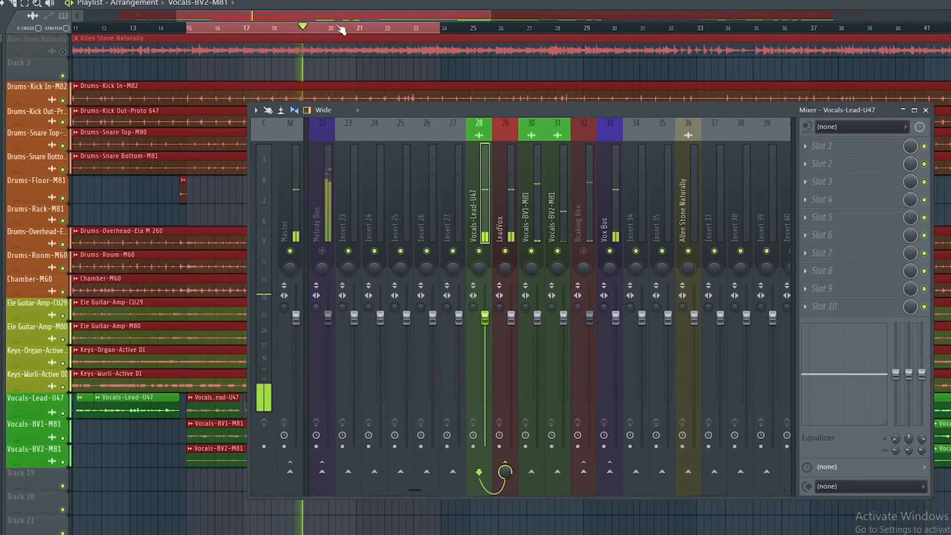
scroll(342, 29, "down", 3)
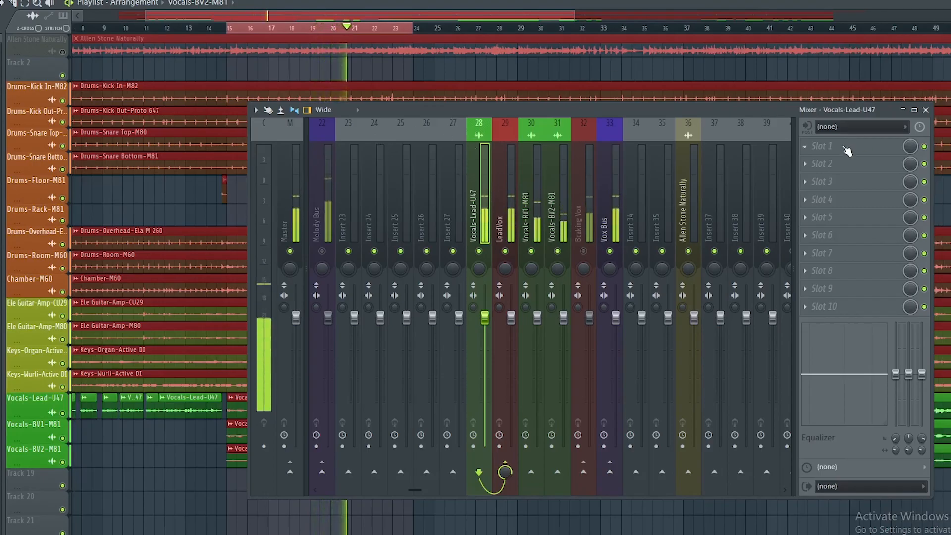
Stop playback, load Fruity Parametric EQ 2 in the lead vocal's first effect slot and use band 1 to roll off the lows
key("space")
left_click(847, 151)
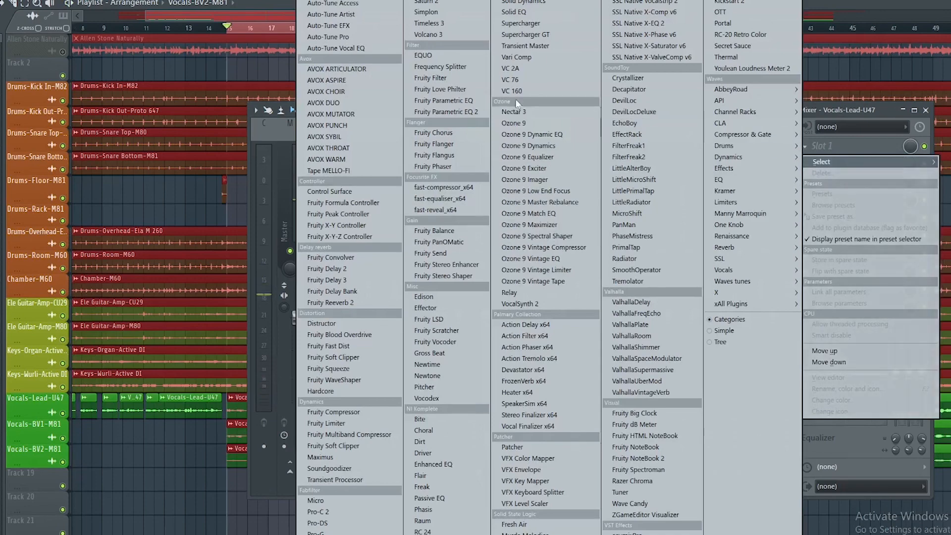
left_click(470, 112)
left_click_drag(550, 108, 477, 282)
left_click_drag(222, 125, 526, 37)
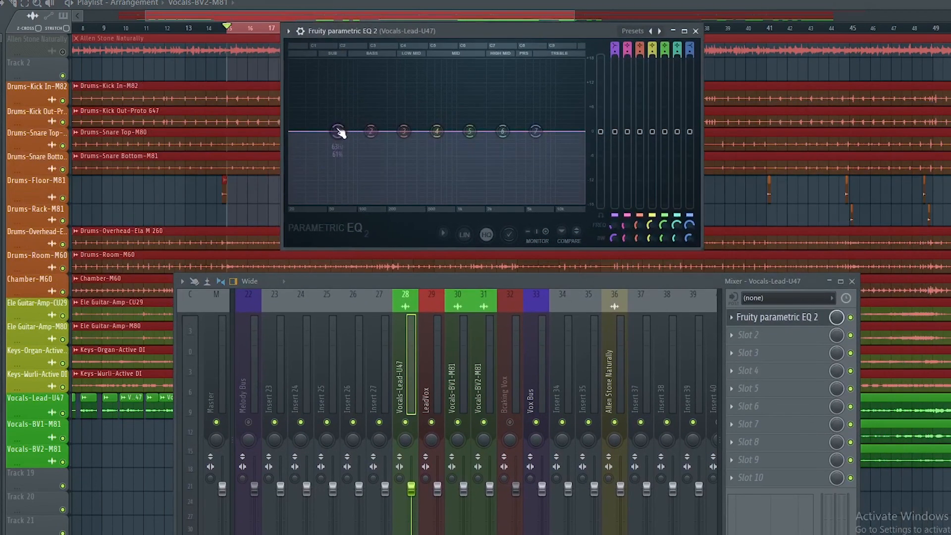
left_click_drag(339, 132, 342, 159)
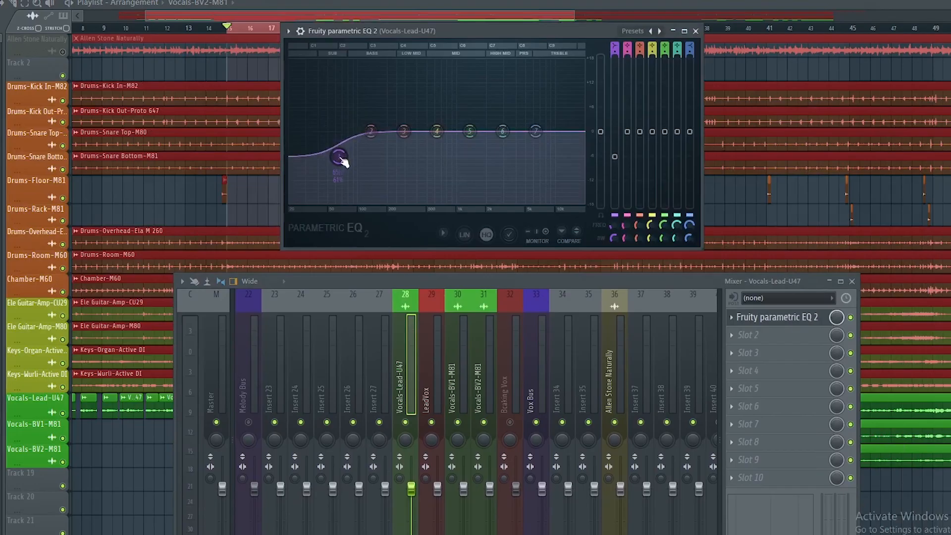
left_click(613, 46)
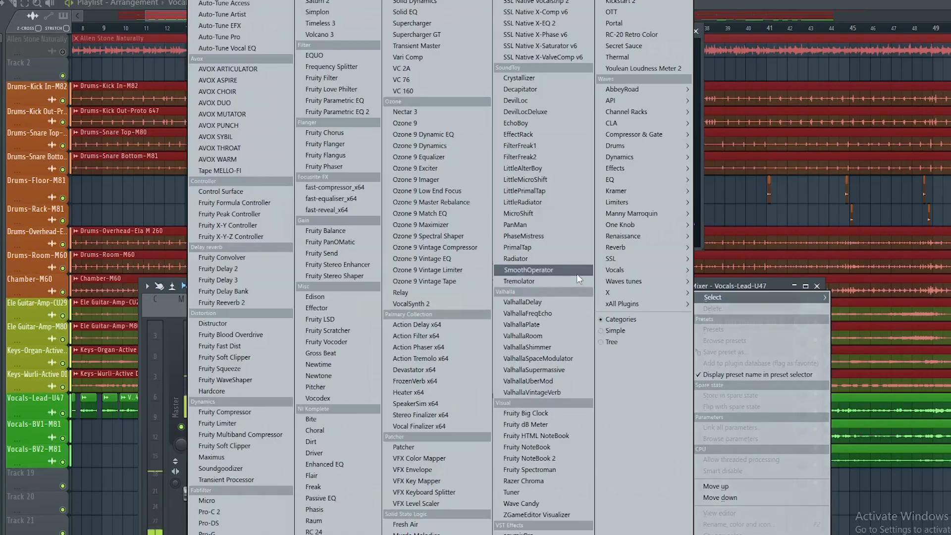
Load the Waves C6 Mono compressor in the lead vocal's second effect slot and close the EQ window
mouse_move(644, 132)
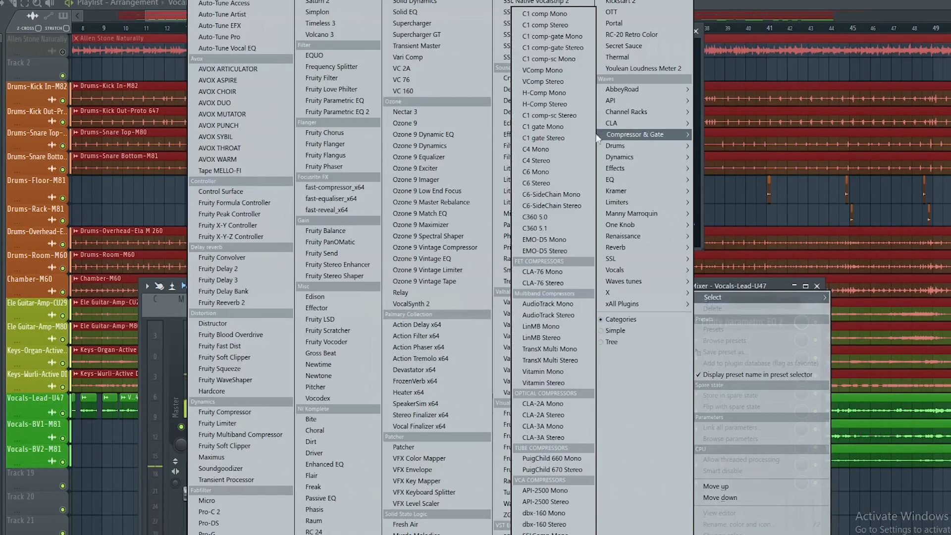
left_click(551, 172)
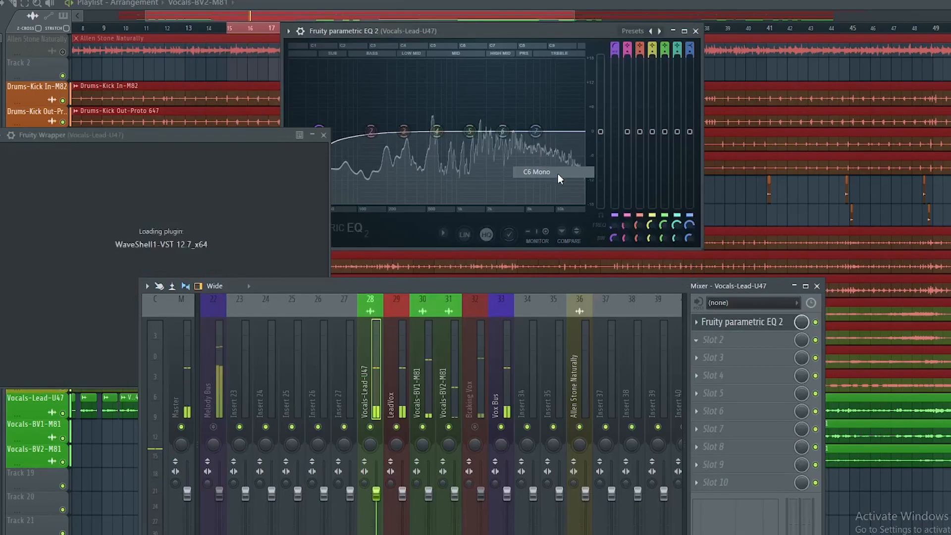
left_click_drag(303, 135, 621, 2)
left_click(695, 31)
Solo band 2 of the C6, then set the low crossover to 40 and the band's threshold to -73.0
left_click(362, 179)
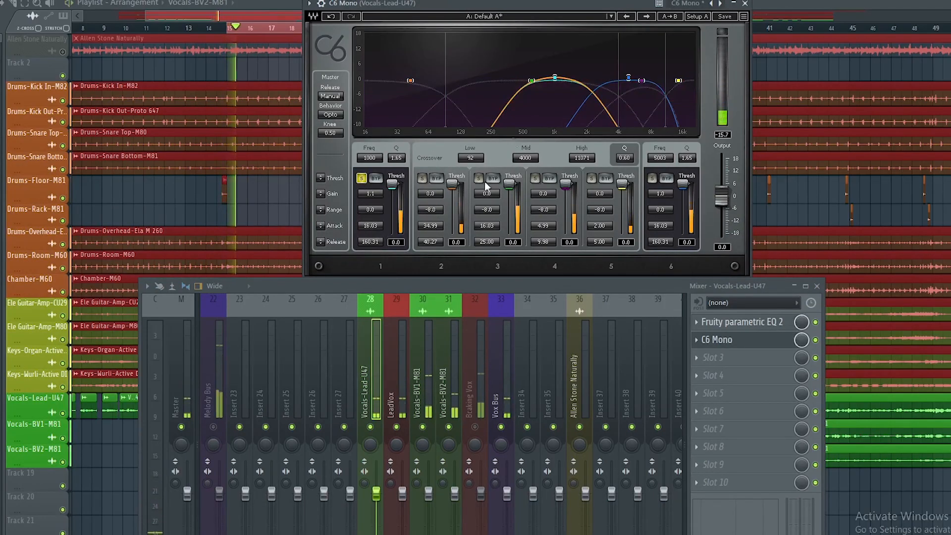
left_click(422, 178)
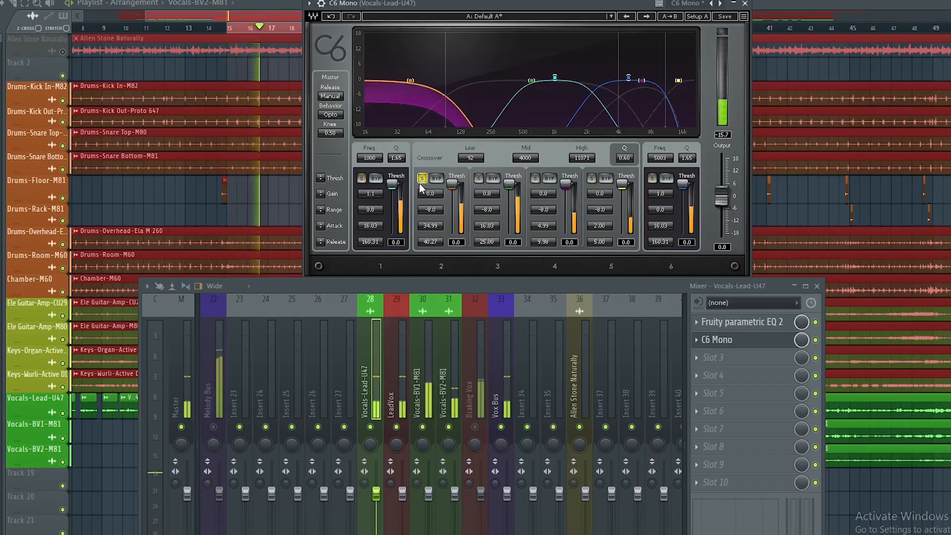
left_click(421, 178)
left_click(421, 179)
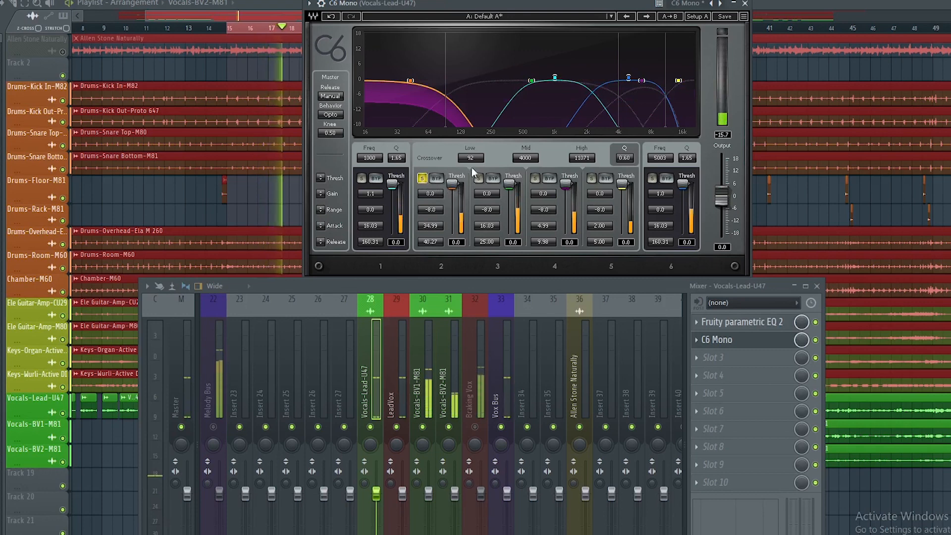
left_click_drag(473, 159, 445, 159)
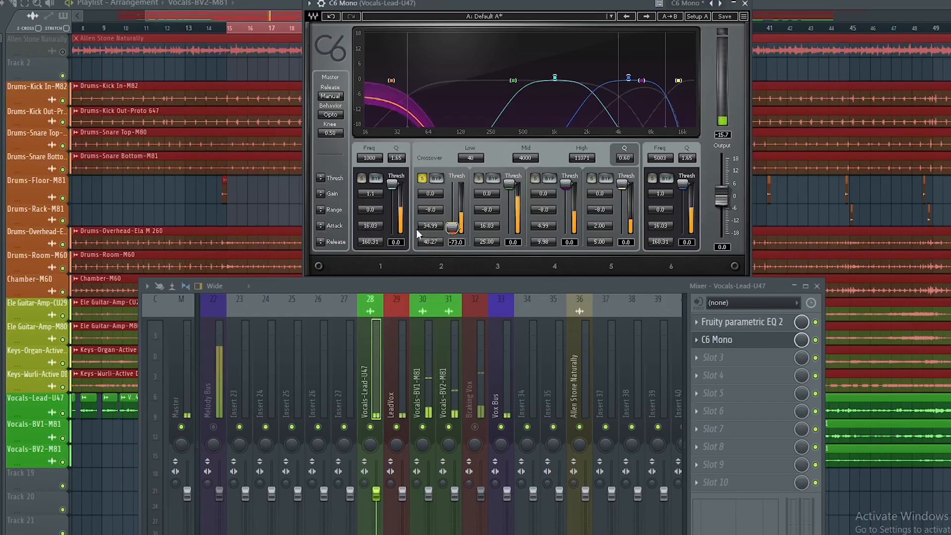
Set C6 band 2 to attack 0.69, range -13.7 and release 5.00, with the low crossover at 46
left_click(431, 226)
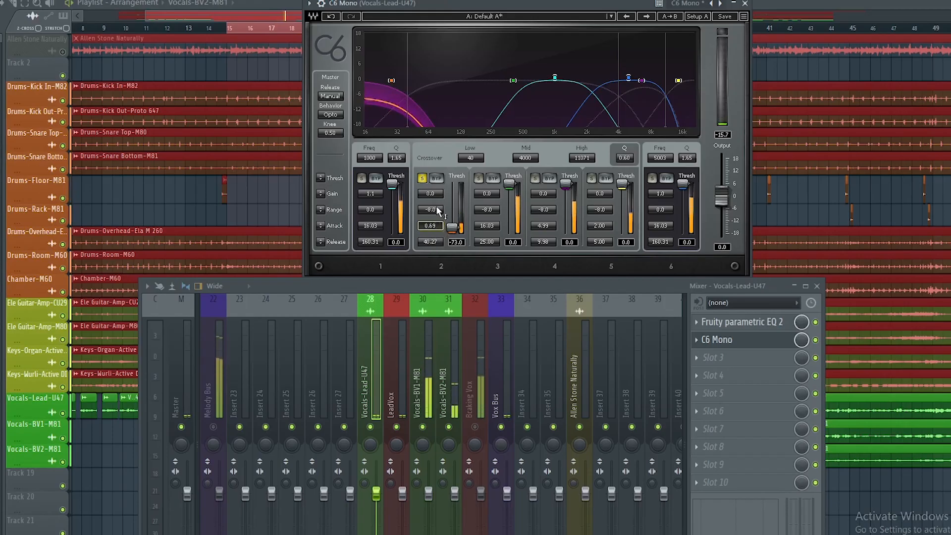
left_click_drag(436, 206, 436, 223)
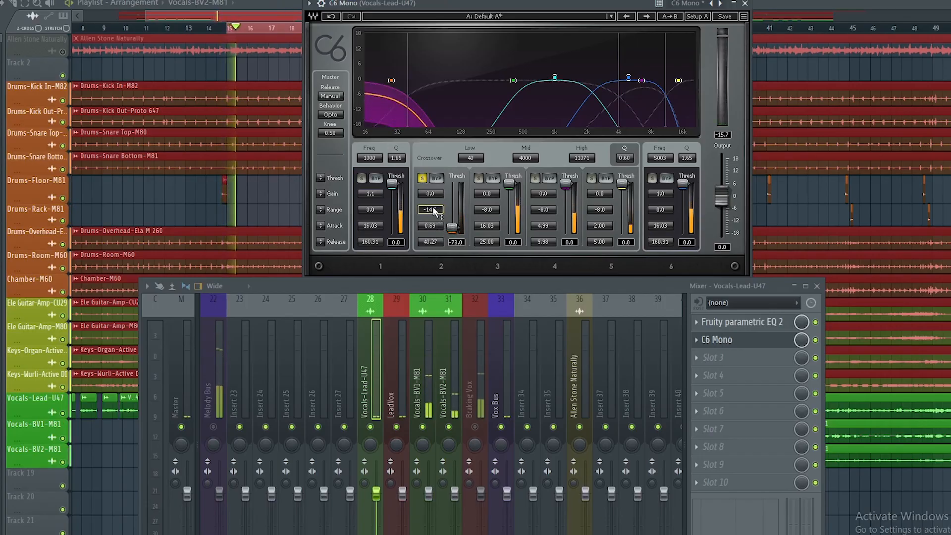
left_click_drag(434, 211, 434, 210)
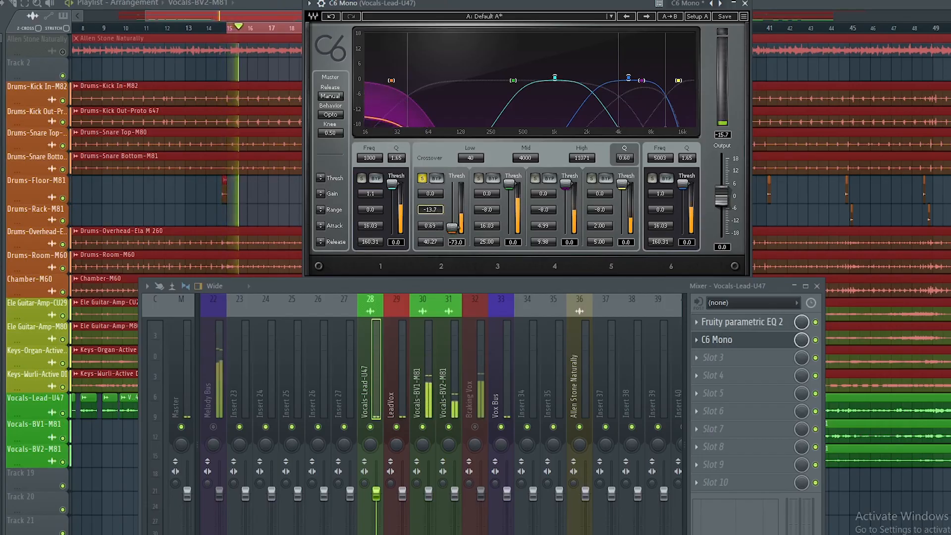
left_click(471, 160)
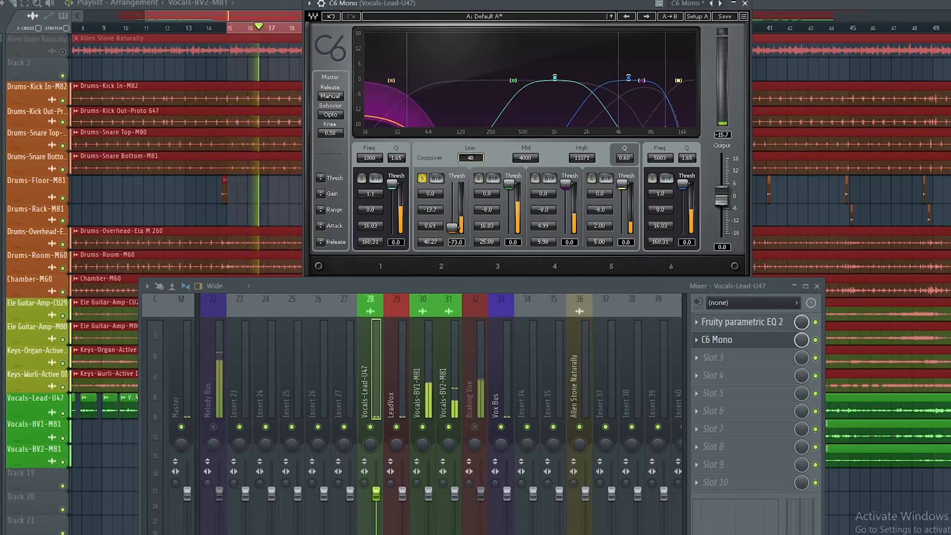
left_click_drag(471, 160, 475, 159)
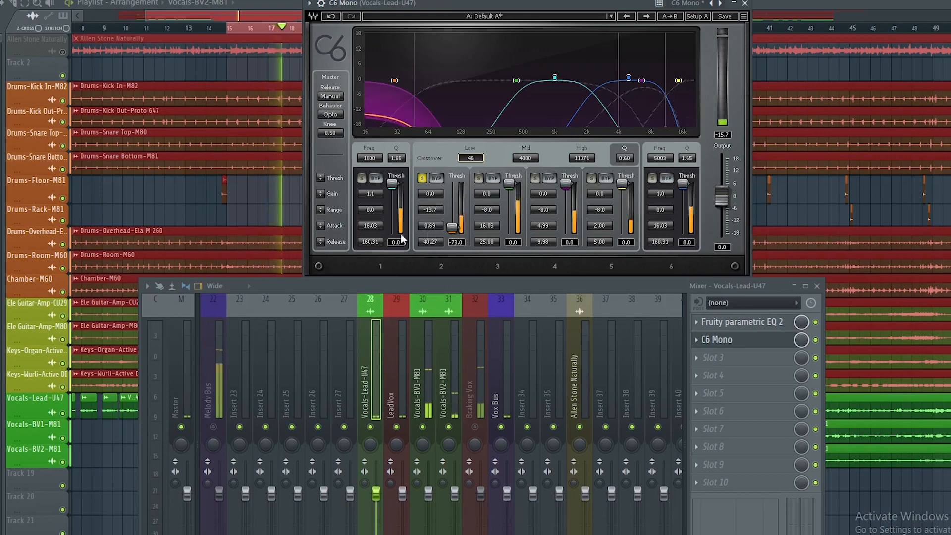
left_click_drag(430, 243, 431, 255)
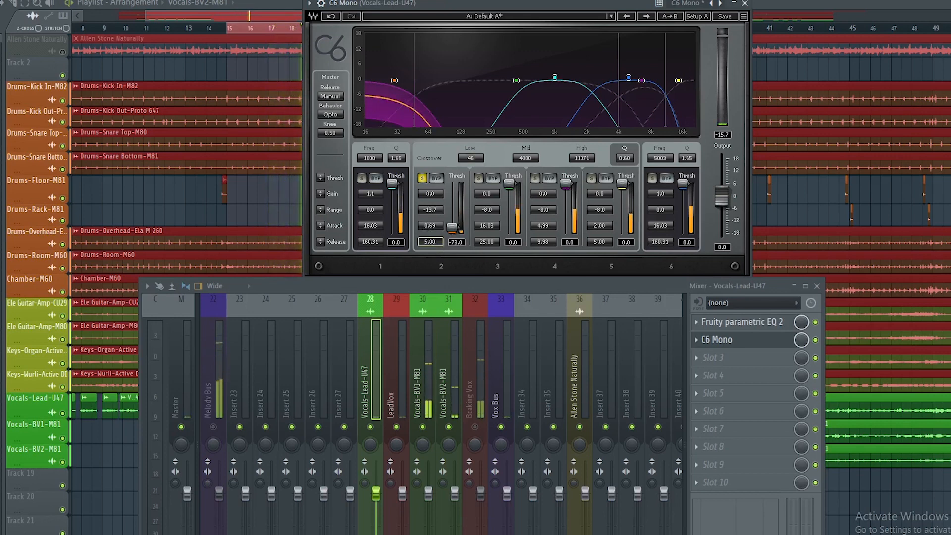
Solo C6 band 3 and set its gain to 2.2, the mid crossover to 4087 and its threshold to -18.2
left_click(478, 179)
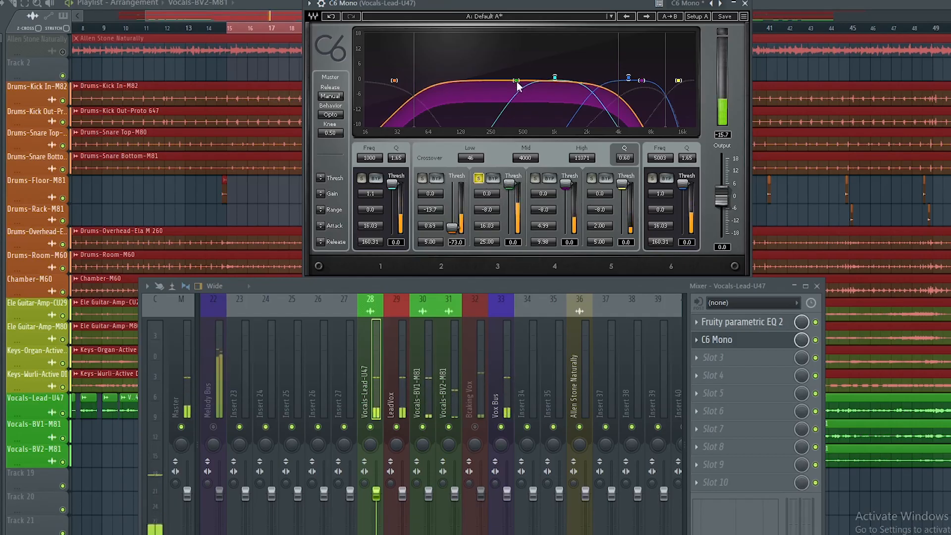
left_click_drag(516, 81, 517, 77)
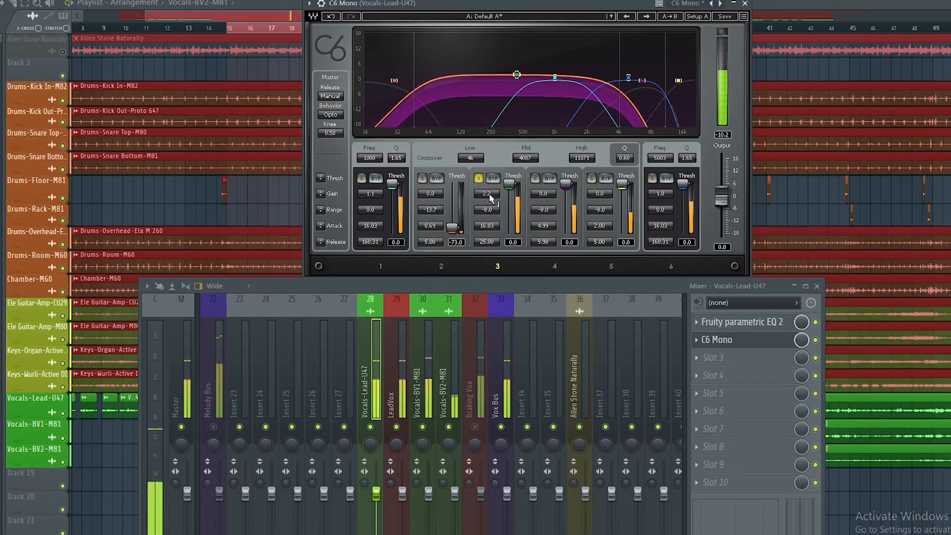
left_click_drag(508, 184, 508, 195)
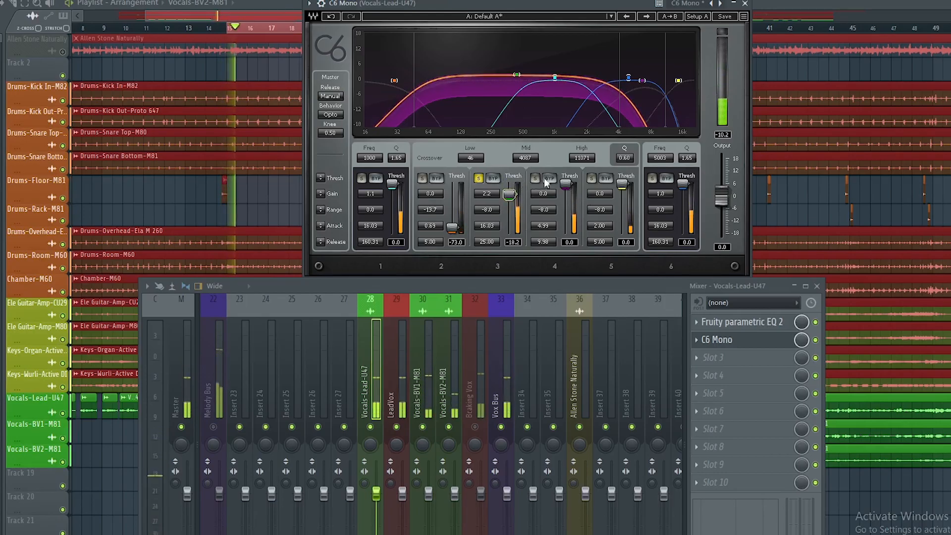
Solo C6 band 4, set its gain to 0.5 and shift the mid crossover to 4298
left_click(535, 179)
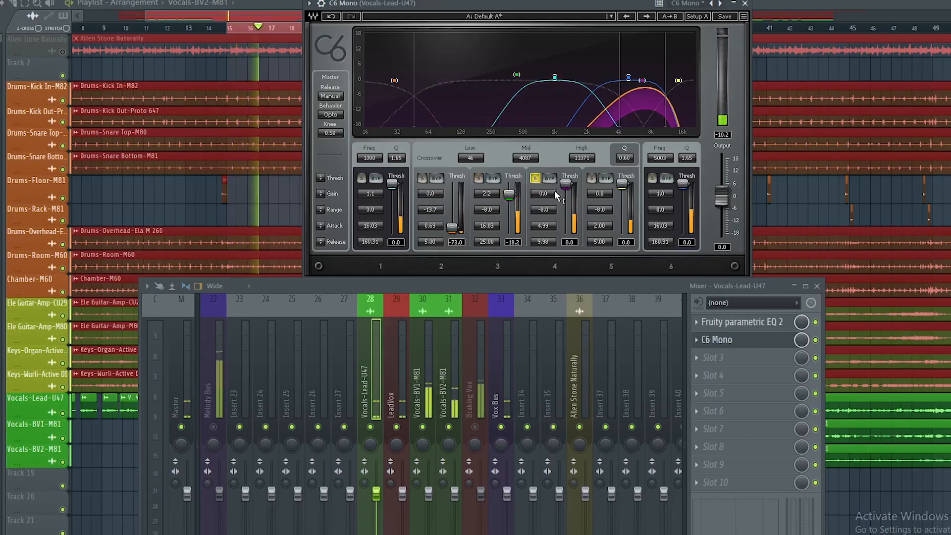
left_click_drag(554, 191, 554, 190)
scroll(554, 190, "up", 3)
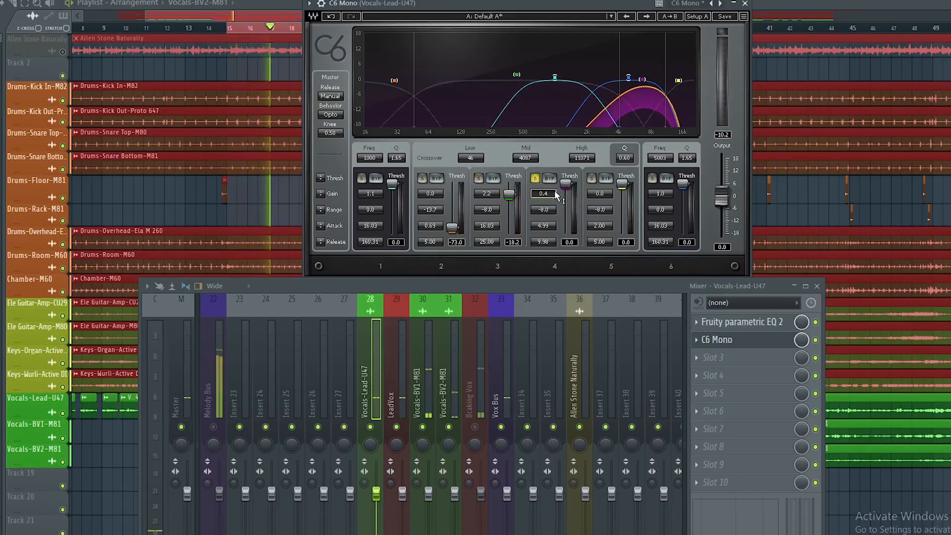
scroll(554, 190, "down", 1)
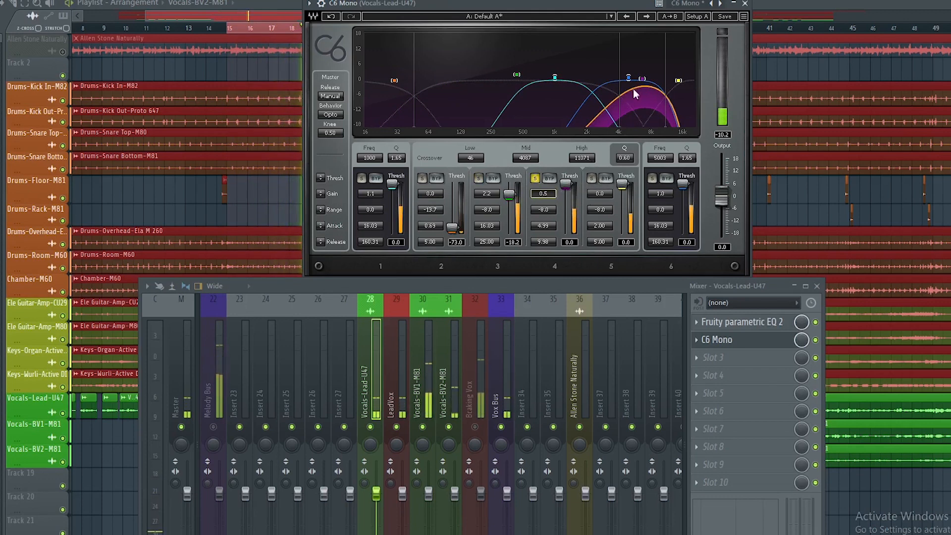
left_click_drag(647, 79, 643, 78)
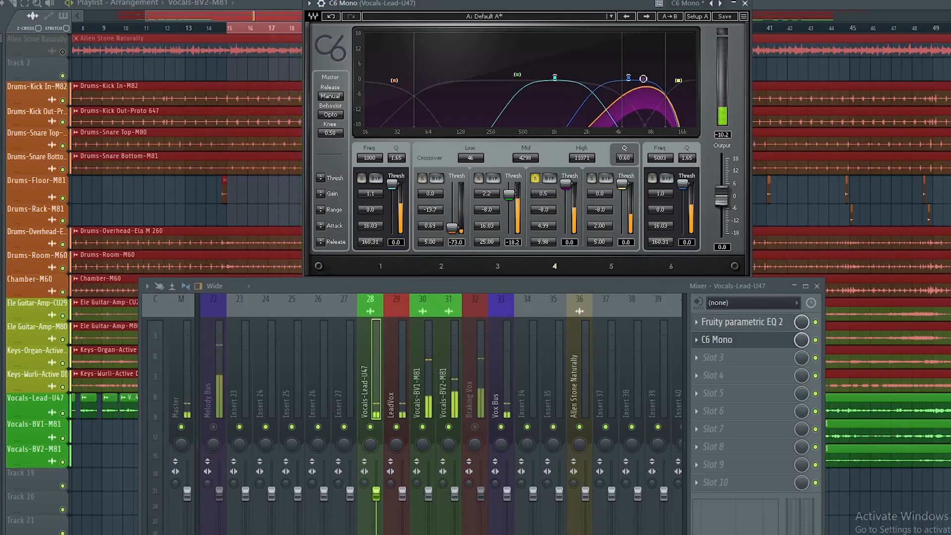
Solo C6 band 6 on the lead vocal and move it to 9702 Hz with a gain of -2.9
left_click(592, 178)
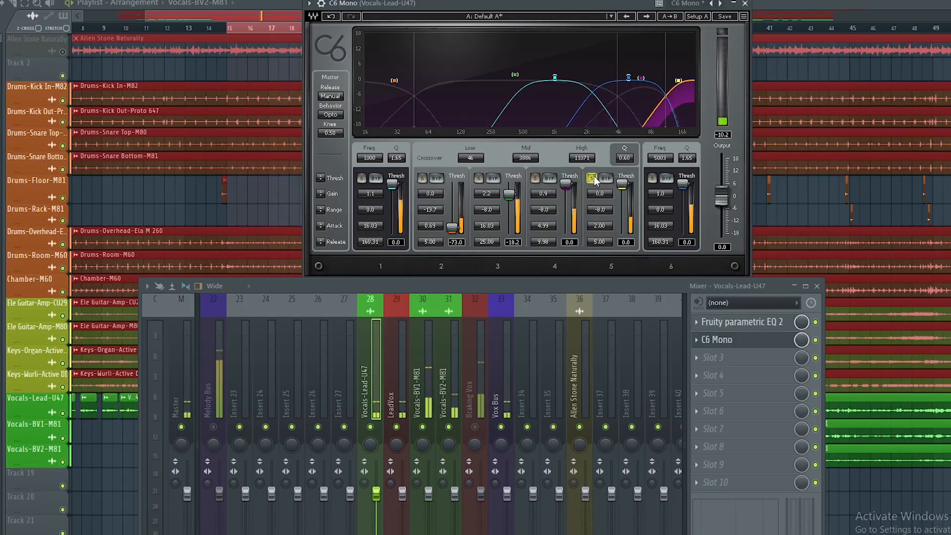
left_click(651, 179)
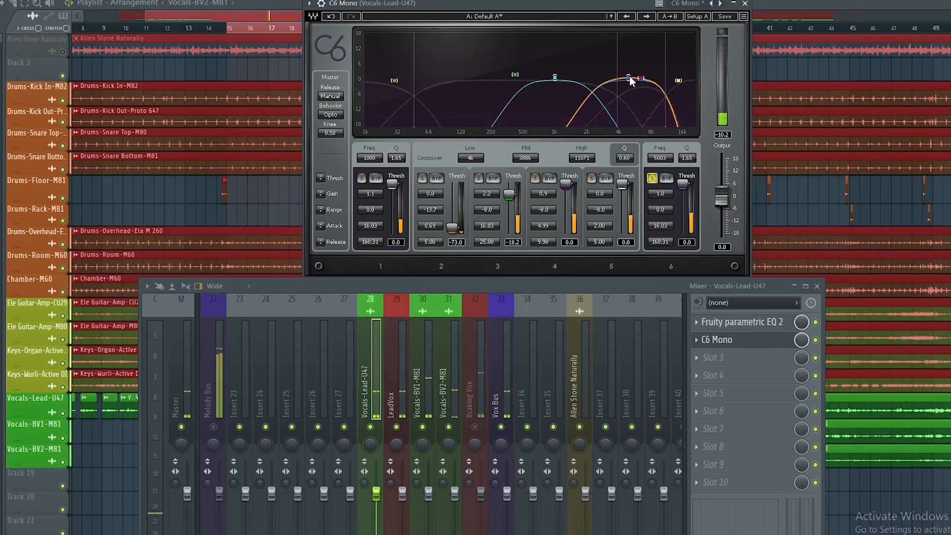
left_click_drag(628, 77, 653, 65)
mouse_move(651, 82)
left_mouse_down()
mouse_move(655, 53)
mouse_move(658, 88)
left_mouse_up()
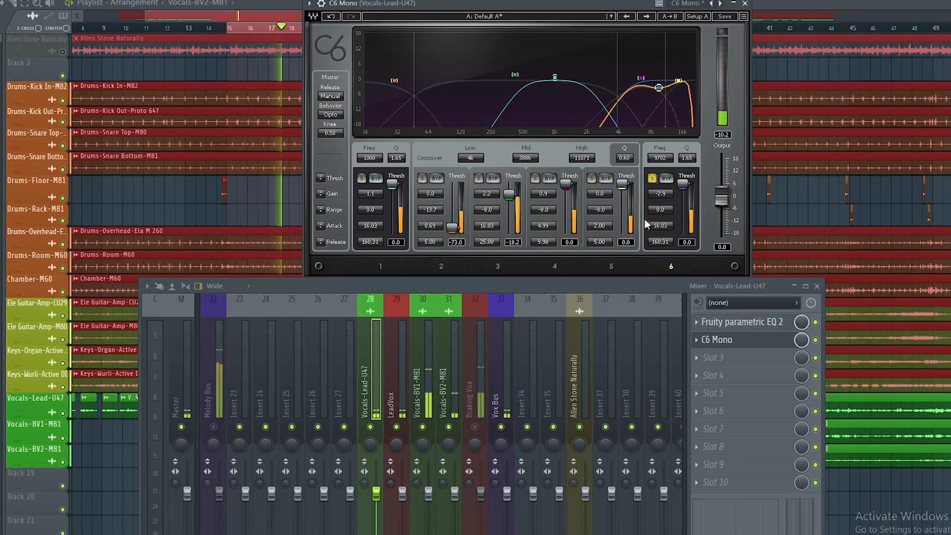
Set C6 band 6 to range -4.7, threshold -41.1, attack 2.75 and release 40.27, and take it out of solo
left_click_drag(660, 210, 660, 218)
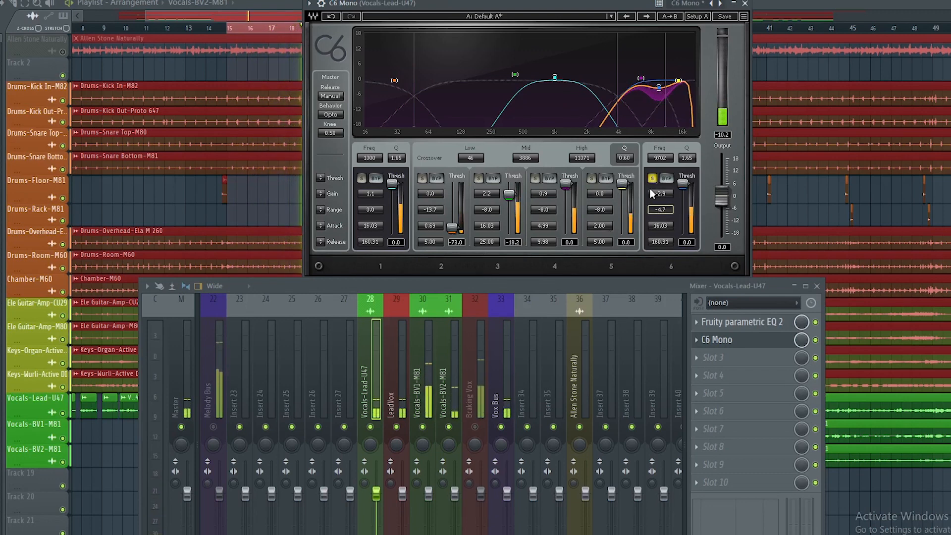
left_click_drag(681, 186, 683, 209)
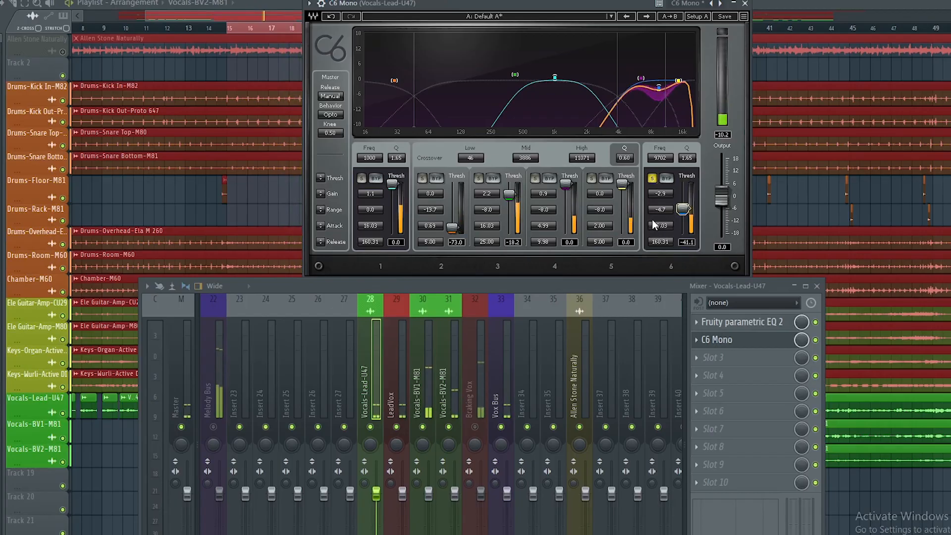
mouse_move(658, 226)
left_mouse_down()
mouse_move(664, 253)
mouse_move(660, 233)
left_mouse_up()
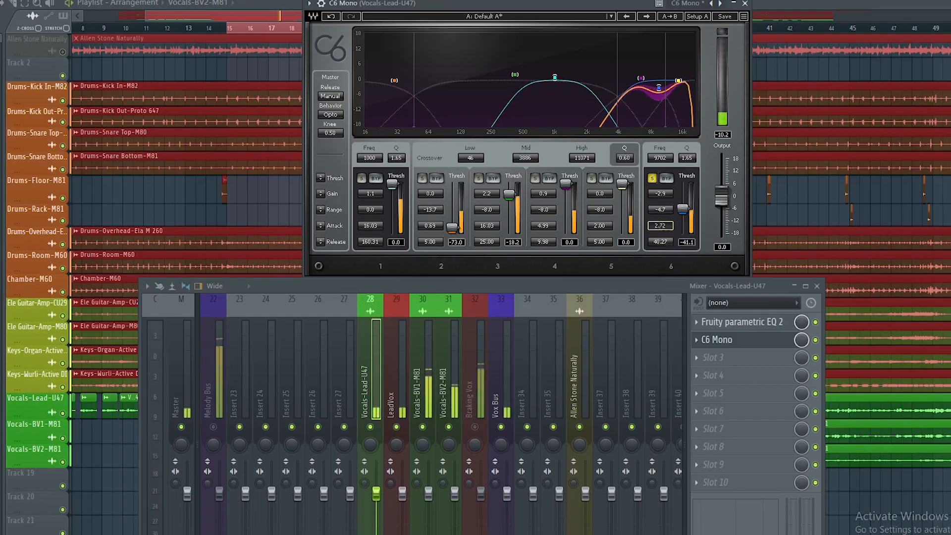
left_click(652, 178)
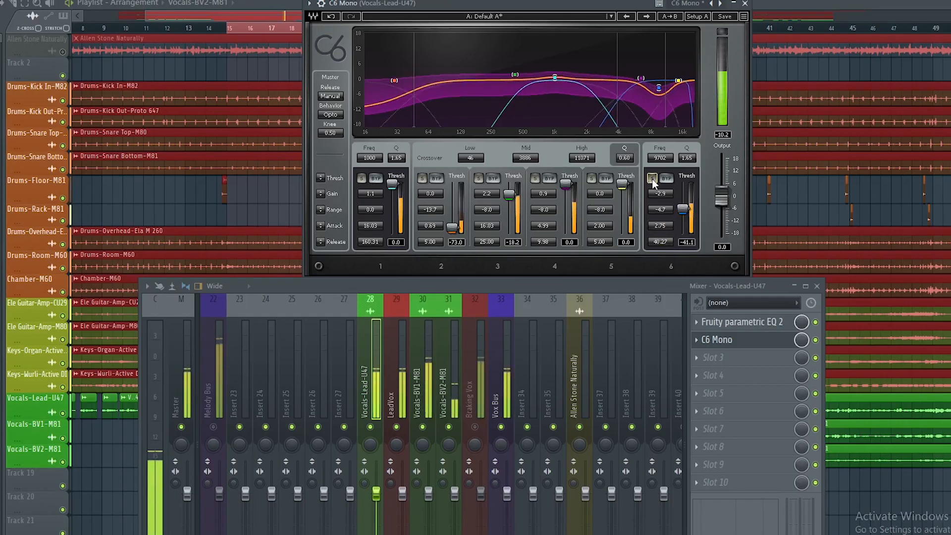
left_click(592, 180)
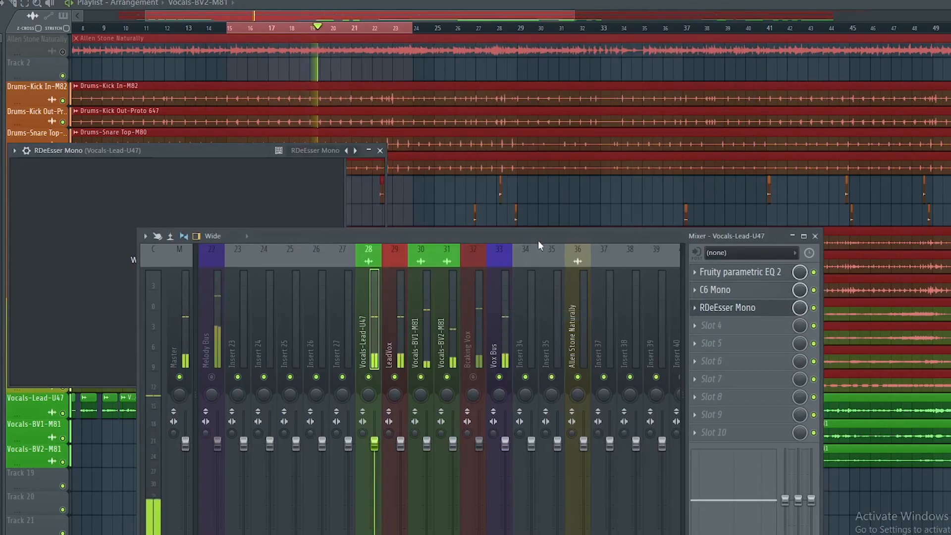
Arrange the mixer and RDeEsser windows, monitor the de-esser's sidechain, and set its frequency to 3740
left_click_drag(538, 239, 536, 277)
left_click_drag(226, 151, 509, 25)
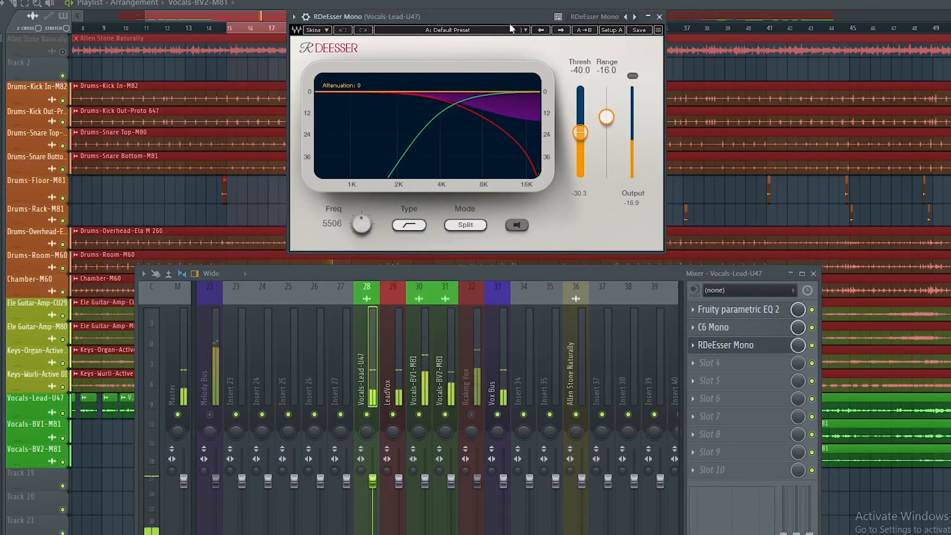
left_click(515, 225)
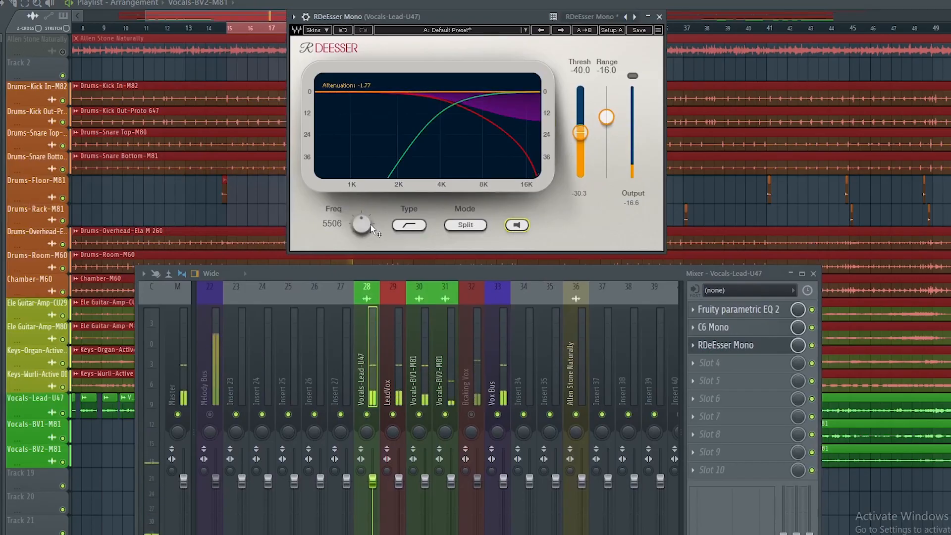
left_click_drag(371, 226, 371, 257)
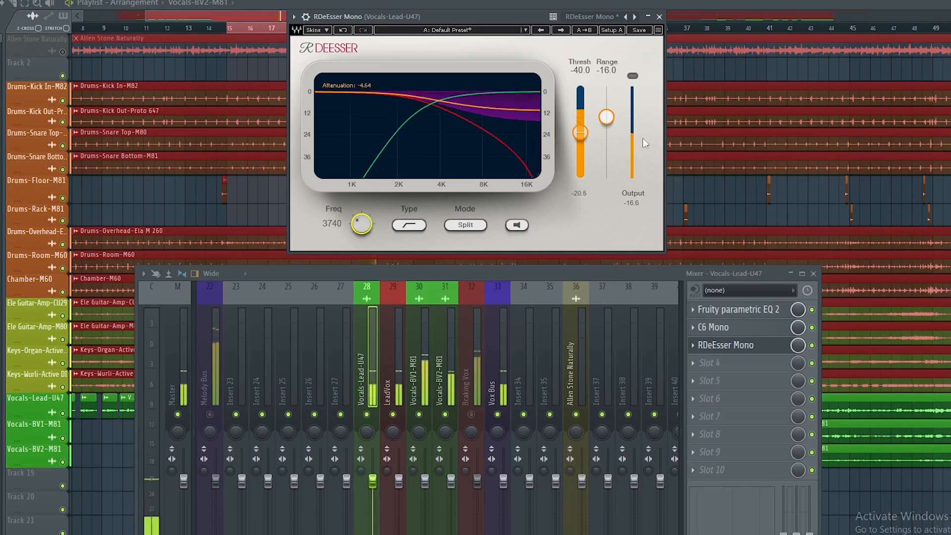
Set the RDeEsser range to -12.3 and threshold to -41.8, turn off sidechain monitoring, and close it with playback stopped
left_click_drag(607, 118, 579, 141)
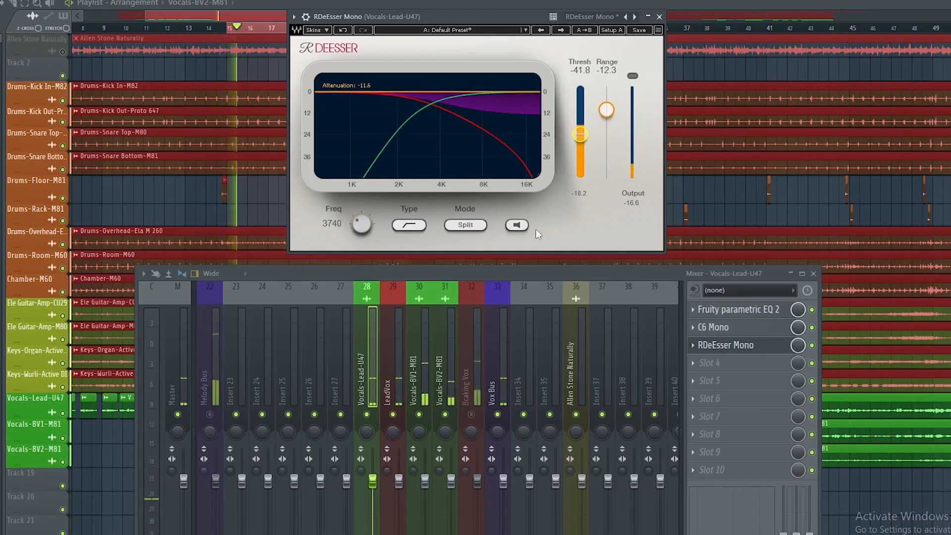
left_click(516, 225)
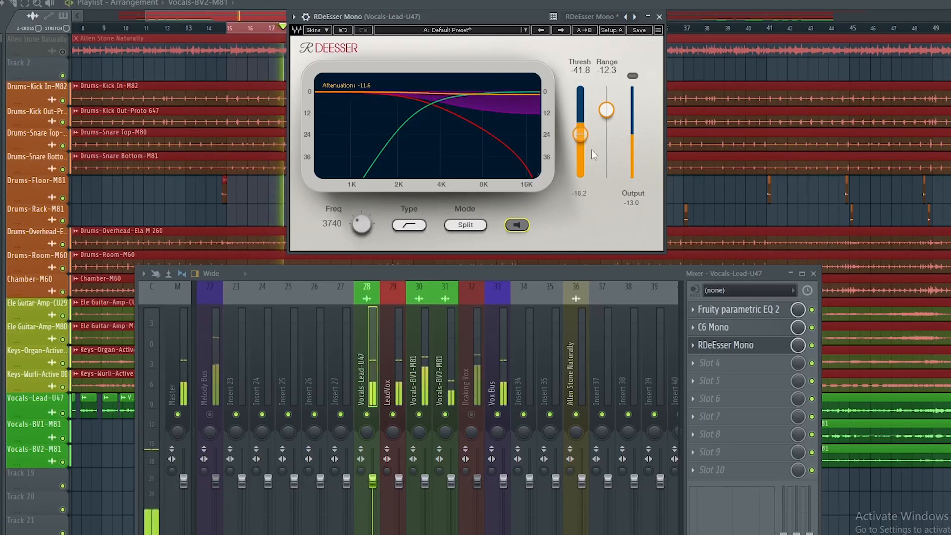
key("space")
left_click(659, 17)
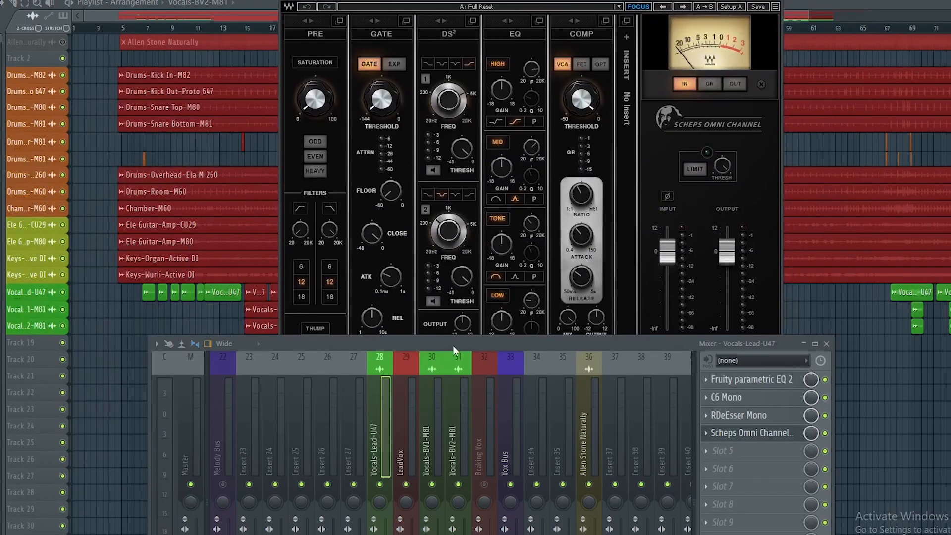
Move the mixer clear of the Scheps Omni Channel window and toggle its Gate module on and back off
left_click_drag(453, 345, 462, 406)
left_click_drag(461, 406, 463, 403)
left_click(363, 46)
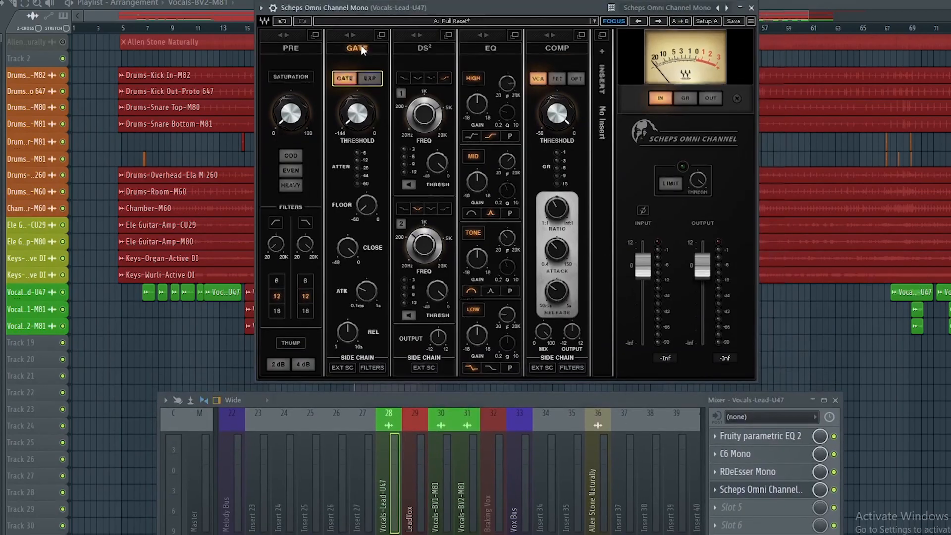
left_click(364, 47)
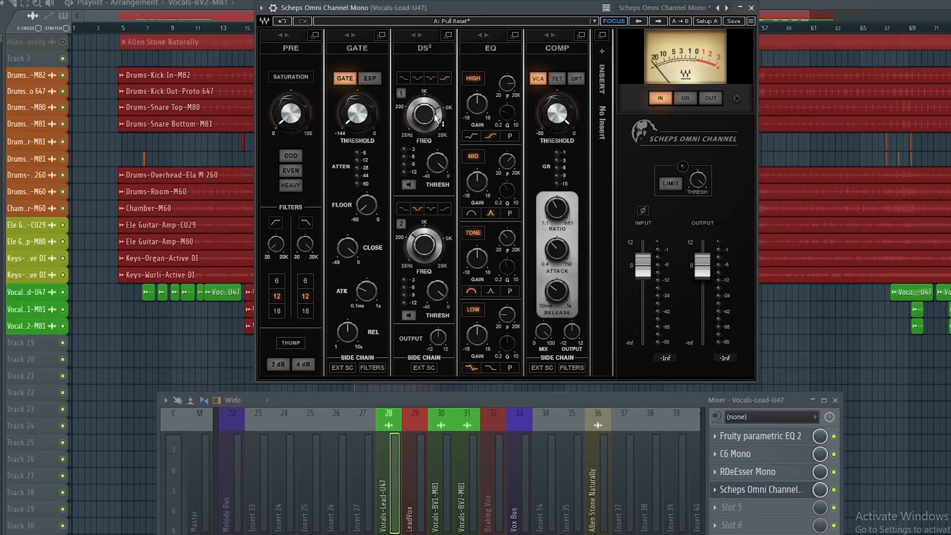
During playback, solo the first DS2 de-esser band of the Omni Channel and tune its frequency to about 6358 Hz
key("space")
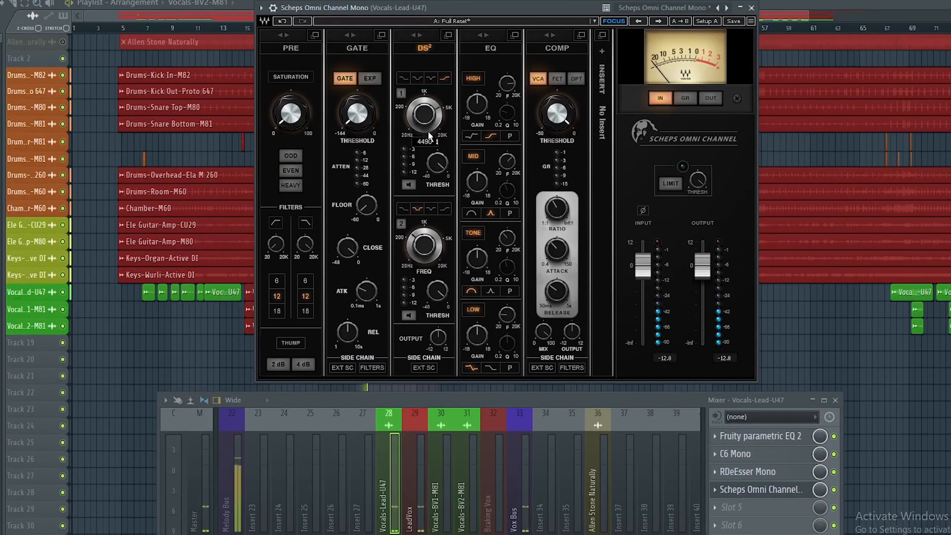
left_click(408, 186)
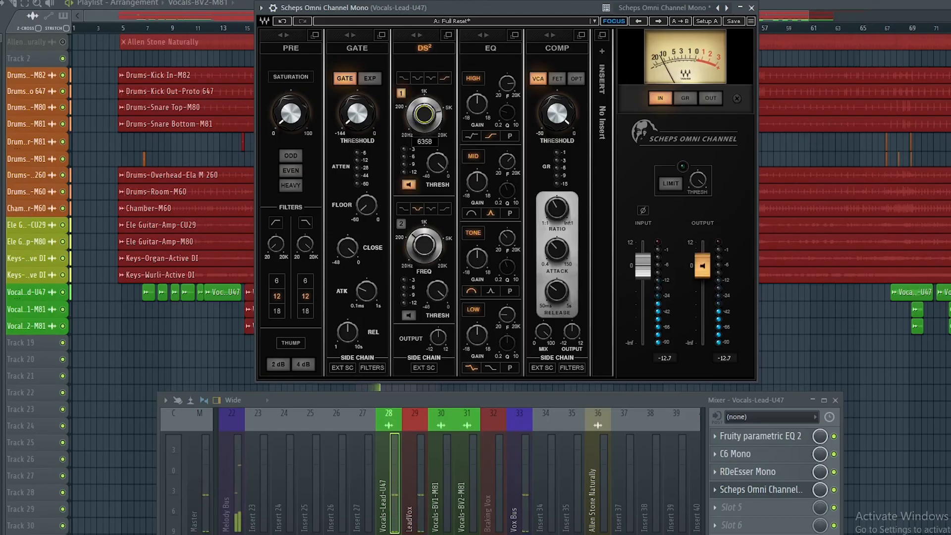
left_click_drag(419, 121, 420, 121)
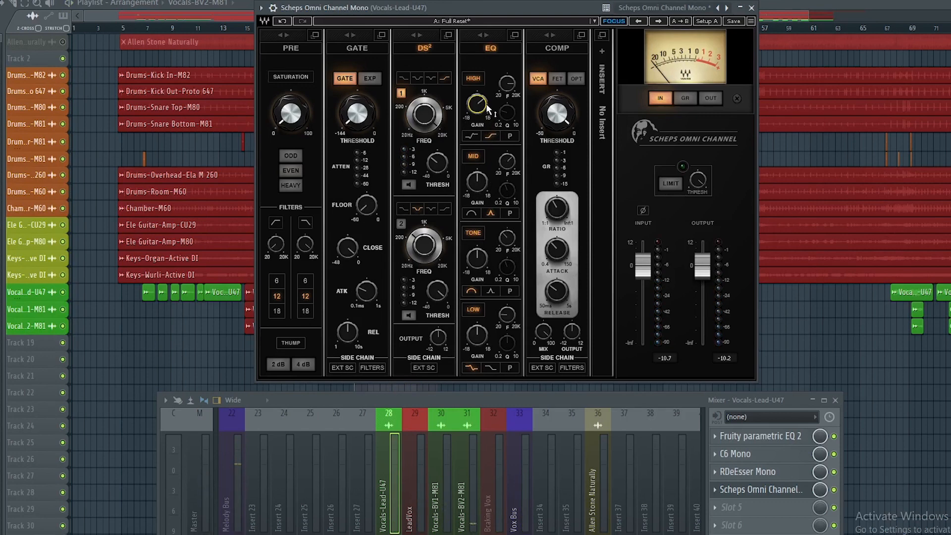
Adjust the gain and frequency of the Omni Channel EQ's High band and boost its Mid band by ear
left_click_drag(478, 108, 511, 95)
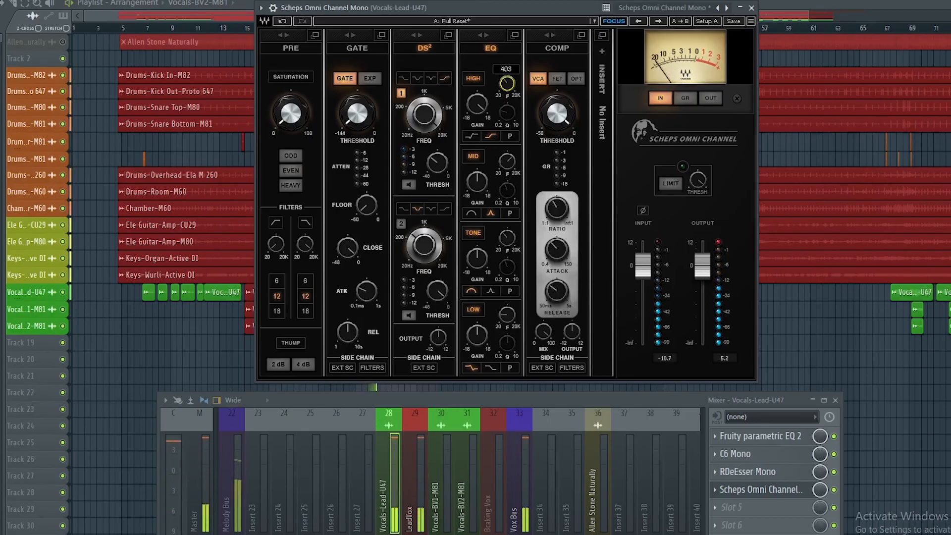
left_click_drag(511, 95, 477, 98)
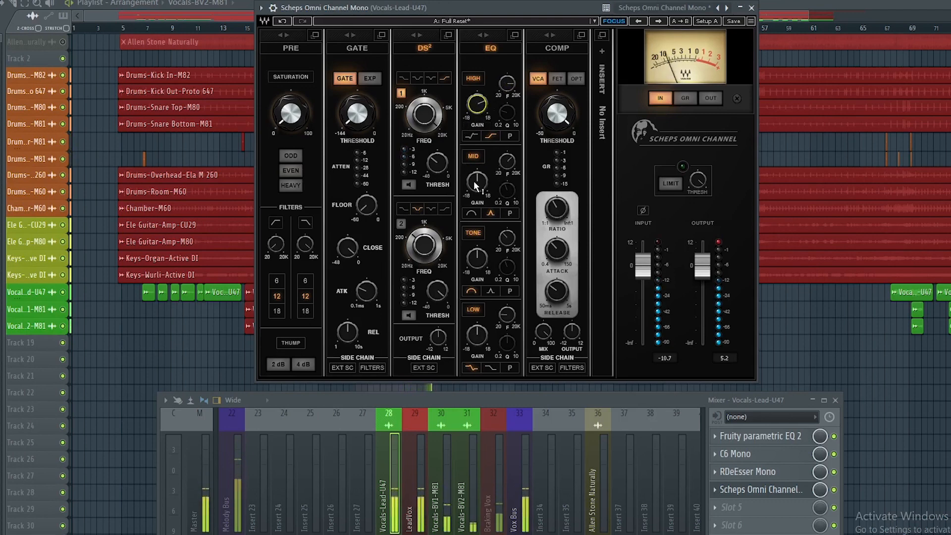
mouse_move(473, 181)
left_mouse_down()
mouse_move(474, 162)
mouse_move(474, 186)
mouse_move(506, 157)
mouse_move(474, 177)
left_mouse_up()
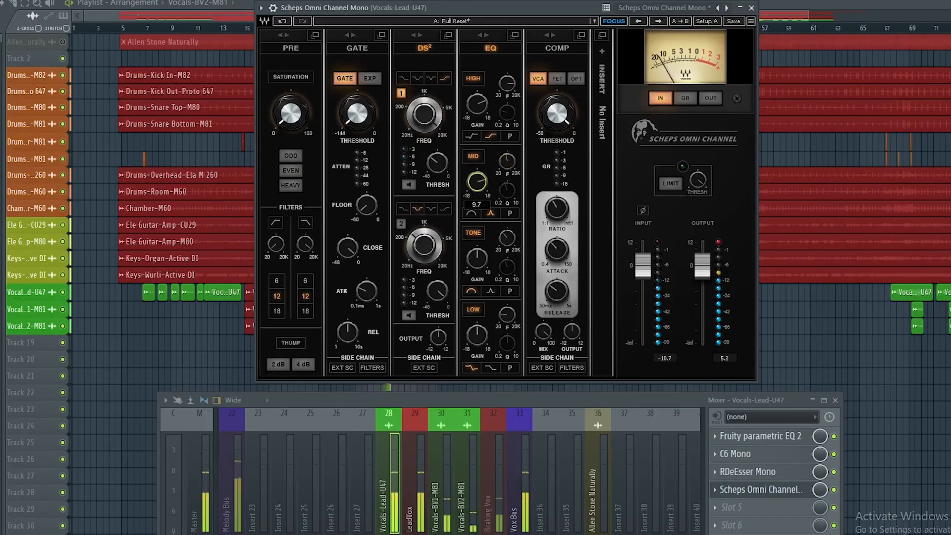
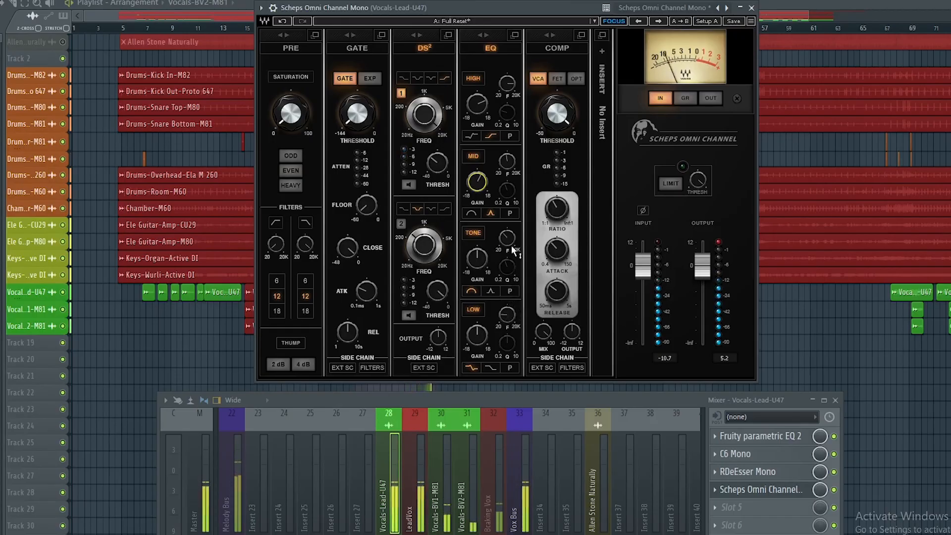
Raise the gain of the Omni Channel EQ's Tone band and tune its frequency by ear
mouse_move(475, 262)
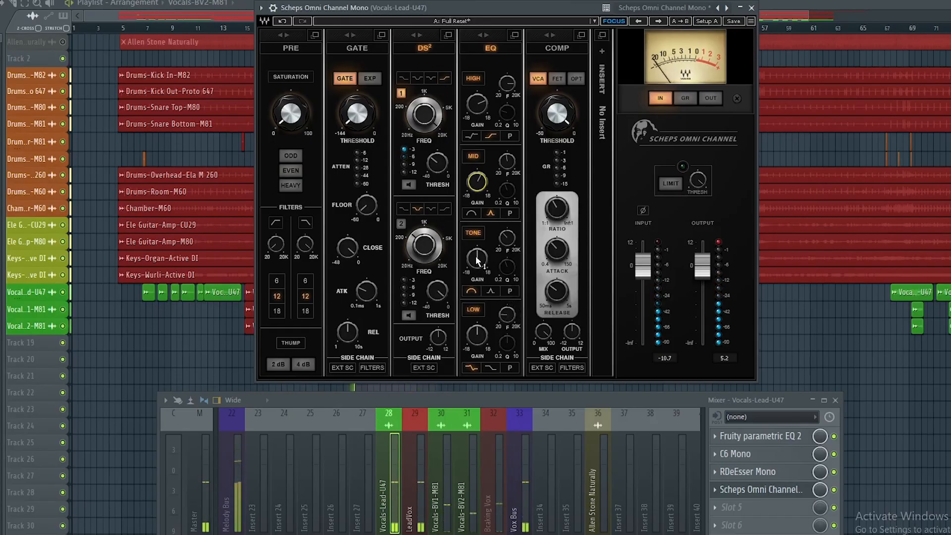
left_click_drag(477, 259, 476, 208)
left_click_drag(506, 241, 507, 260)
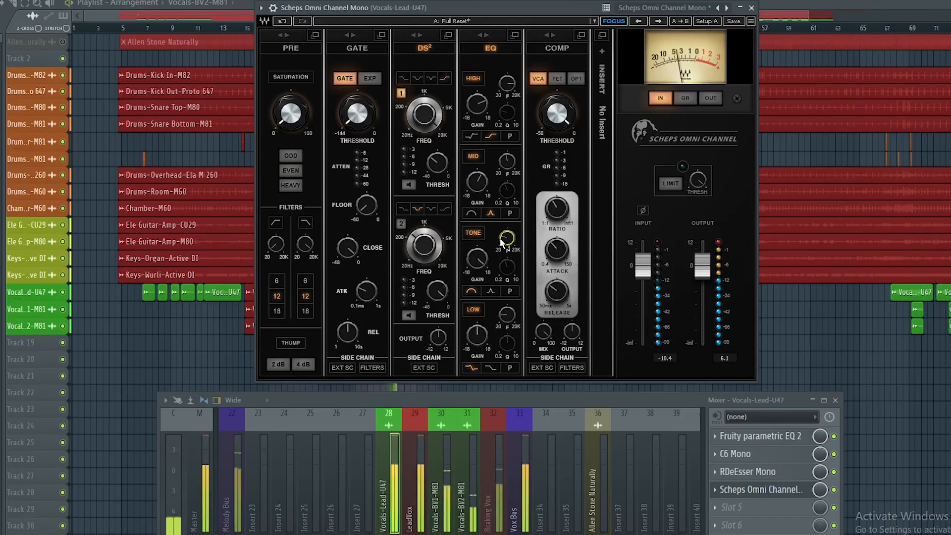
left_click_drag(477, 260, 476, 251)
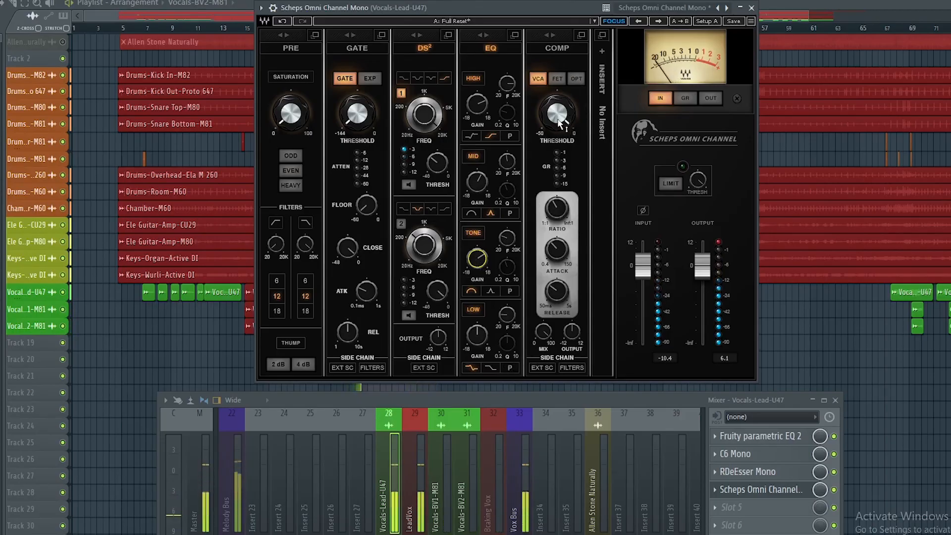
Enable the Omni Channel compressor, try the OPT type, and return it to VCA
mouse_move(560, 122)
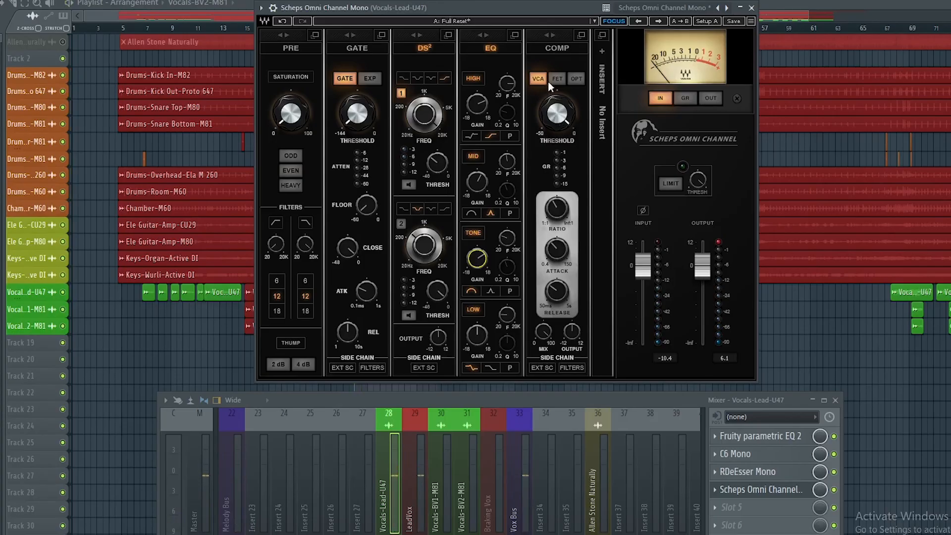
left_click(576, 79)
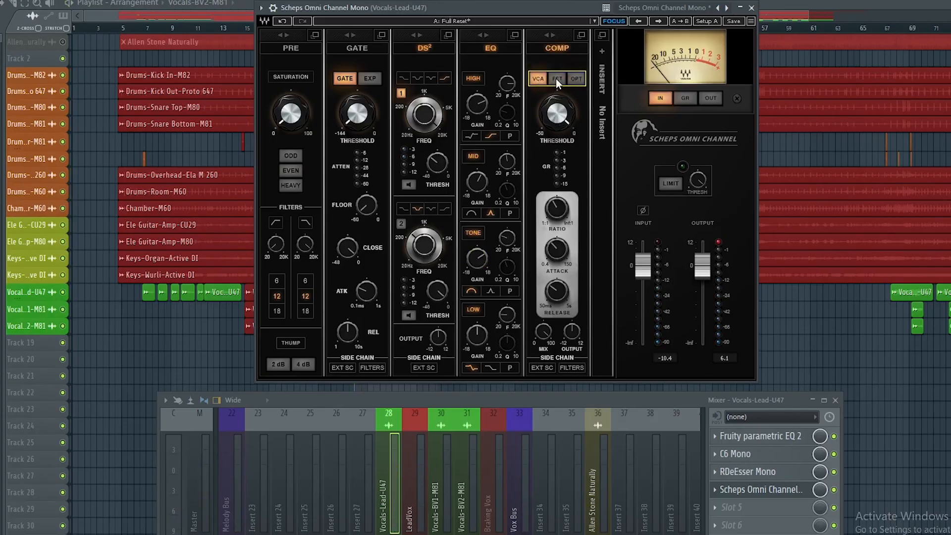
left_click(577, 79)
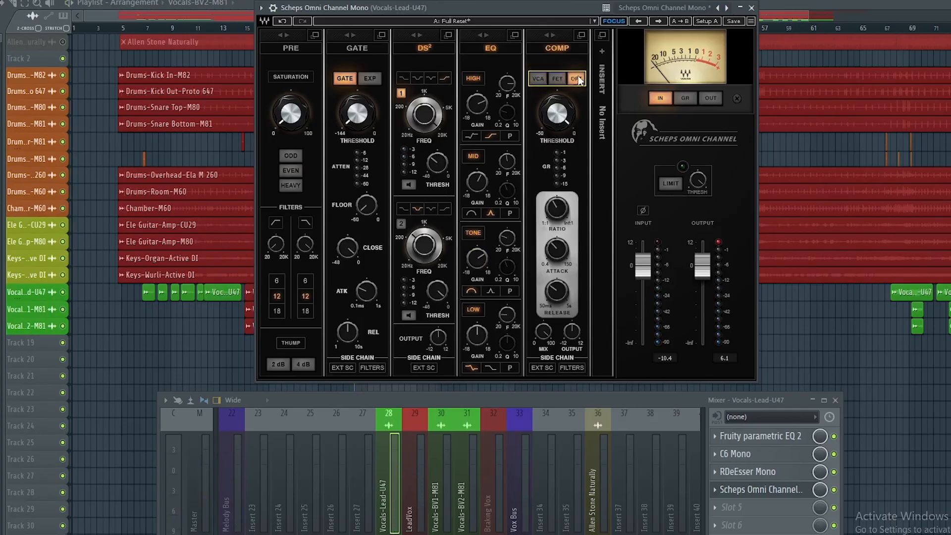
left_click(537, 79)
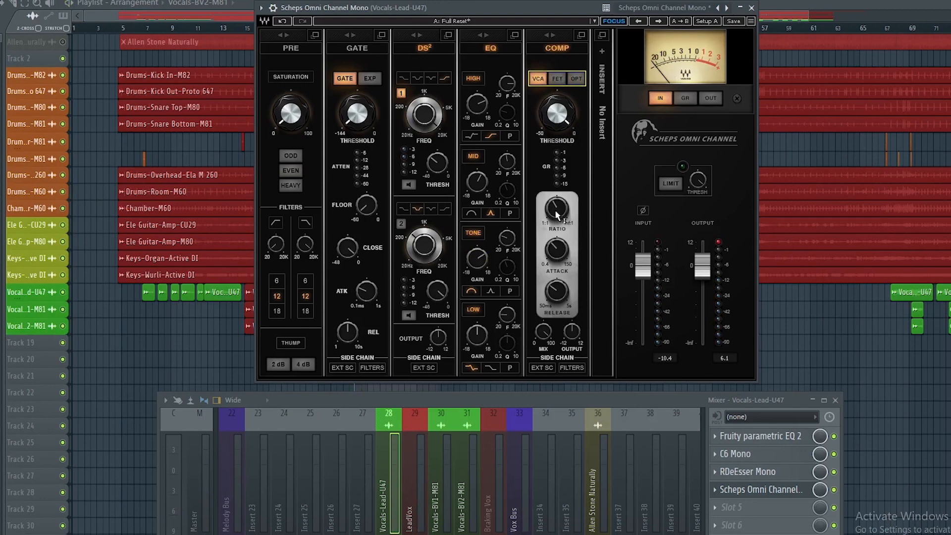
Play the song and dial in the VCA compressor's ratio, attack, release and threshold on the lead vocal
key("space")
left_click_drag(556, 210, 557, 200)
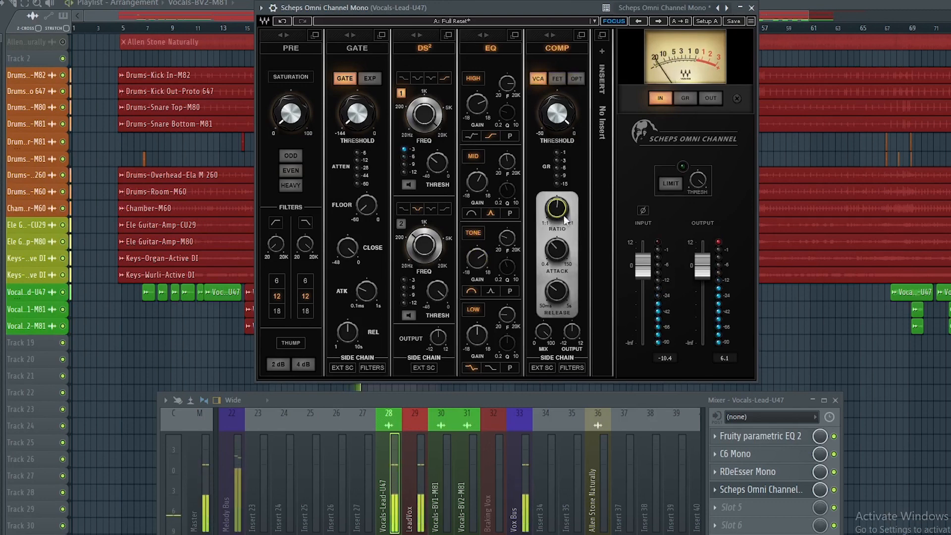
left_click_drag(556, 252, 557, 240)
left_click_drag(556, 295, 557, 291)
mouse_move(552, 115)
left_mouse_down()
mouse_move(553, 165)
mouse_move(552, 110)
left_mouse_up()
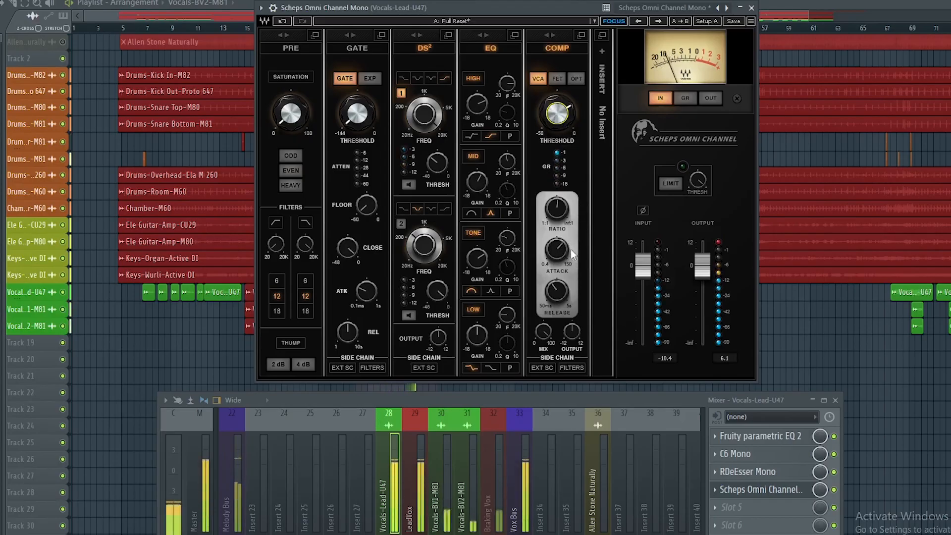
Refine the compressor's attack, release and threshold, with the ratio at about 19.9:1
left_click(558, 252)
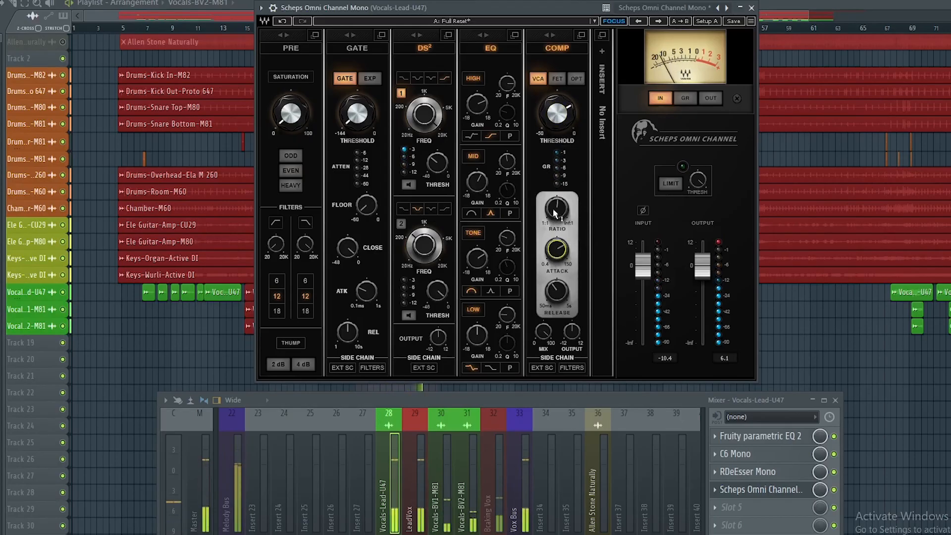
left_click(556, 291)
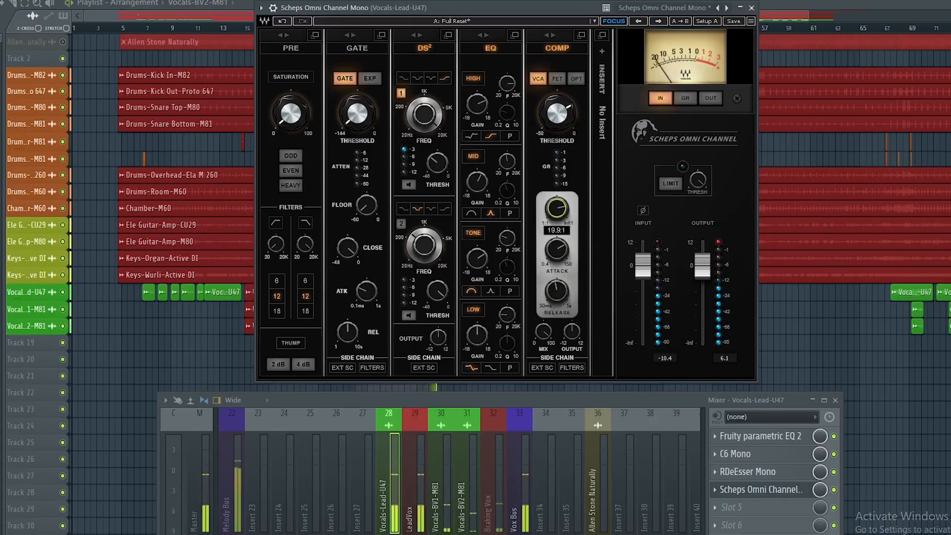
mouse_move(559, 115)
left_mouse_down()
mouse_move(558, 139)
mouse_move(560, 113)
left_mouse_up()
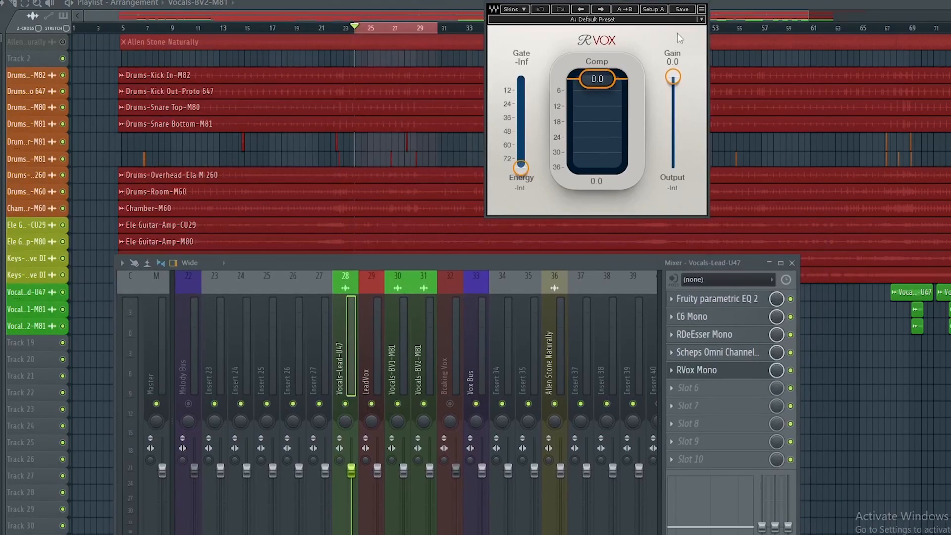
Load the Dave Darlington preset In Yo Face Vocal in RVox, set its compression to -9.2, and audition it during playback
left_click(679, 20)
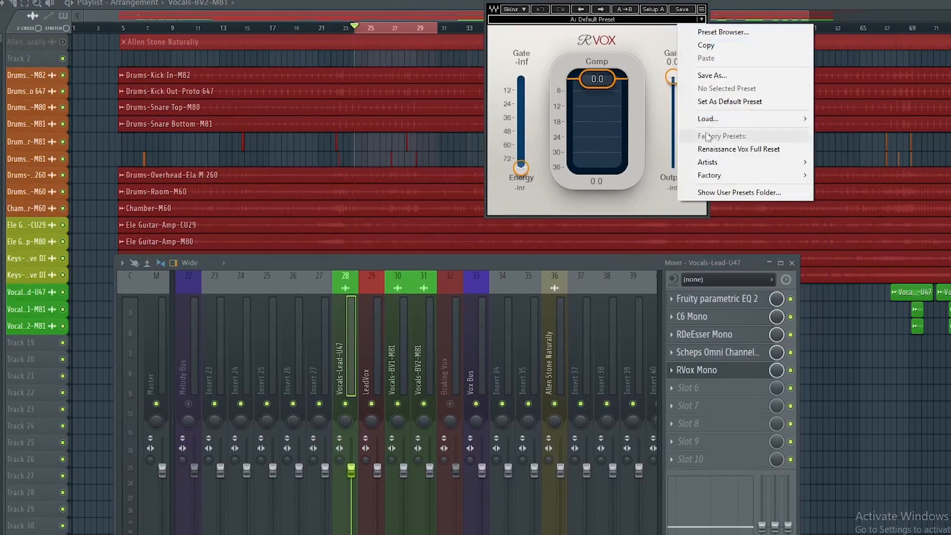
mouse_move(713, 163)
mouse_move(855, 176)
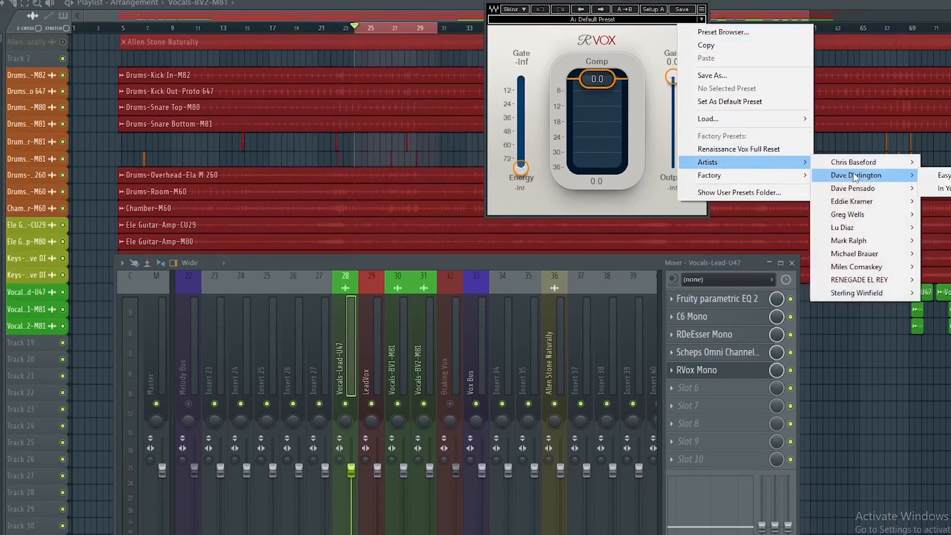
left_click(941, 188)
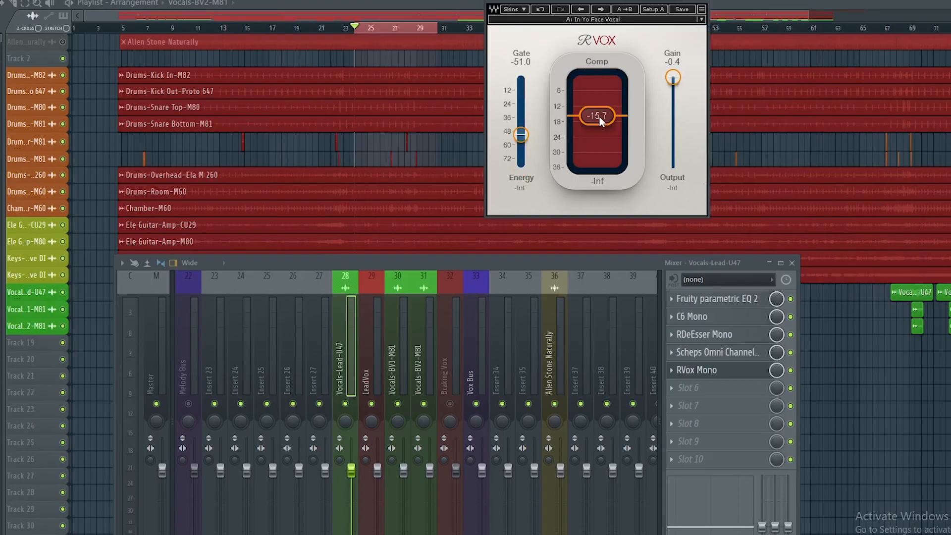
left_click_drag(597, 116, 597, 100)
key("space")
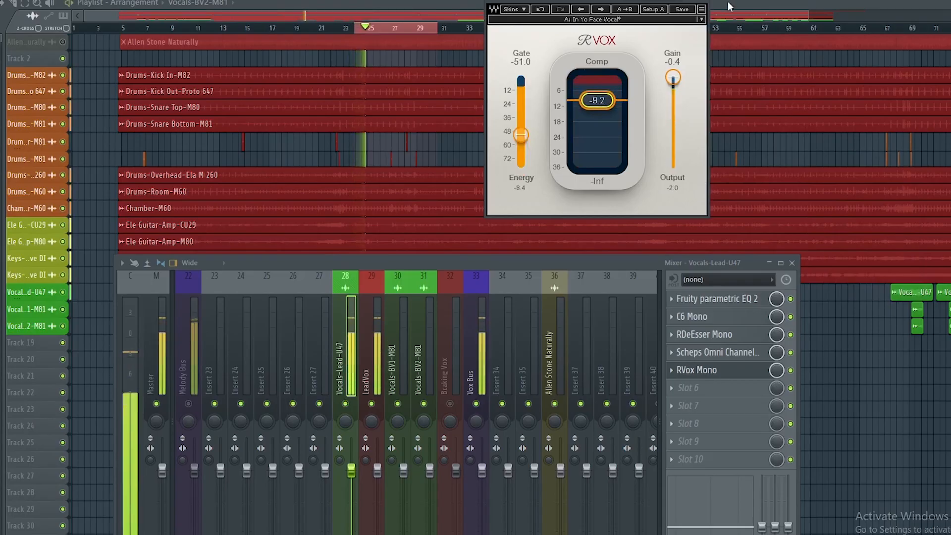
left_click(709, 4)
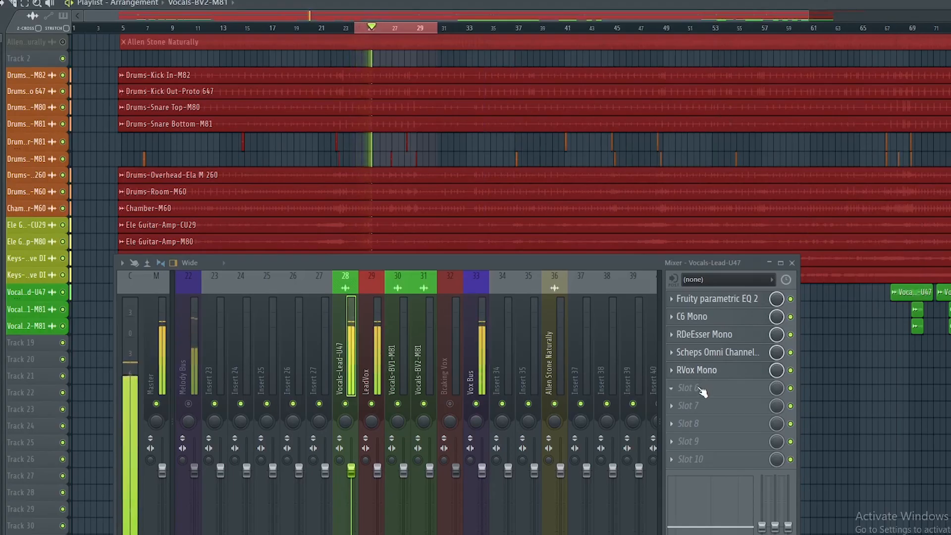
Insert an L1 limiter Mono on the LeadVox mixer track
left_click(376, 307)
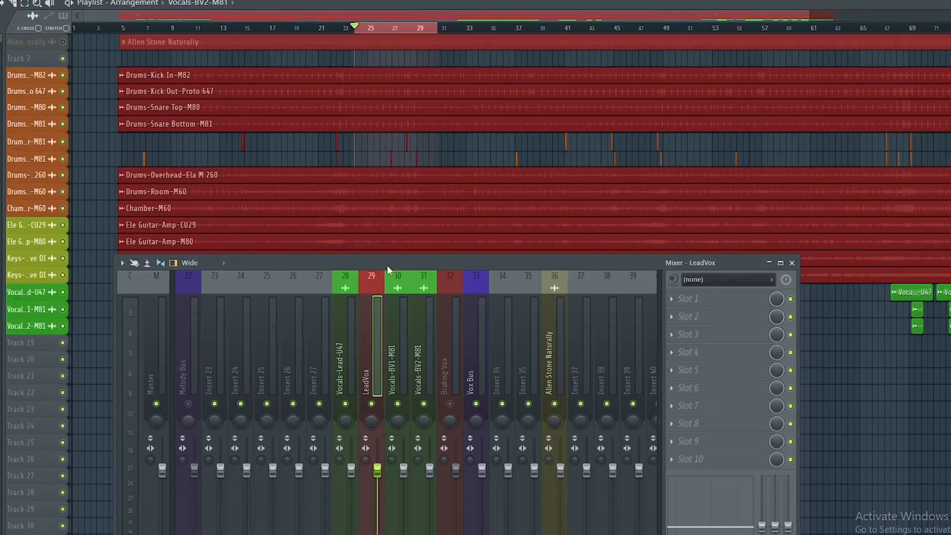
left_click_drag(387, 264, 396, 176)
left_click(352, 256)
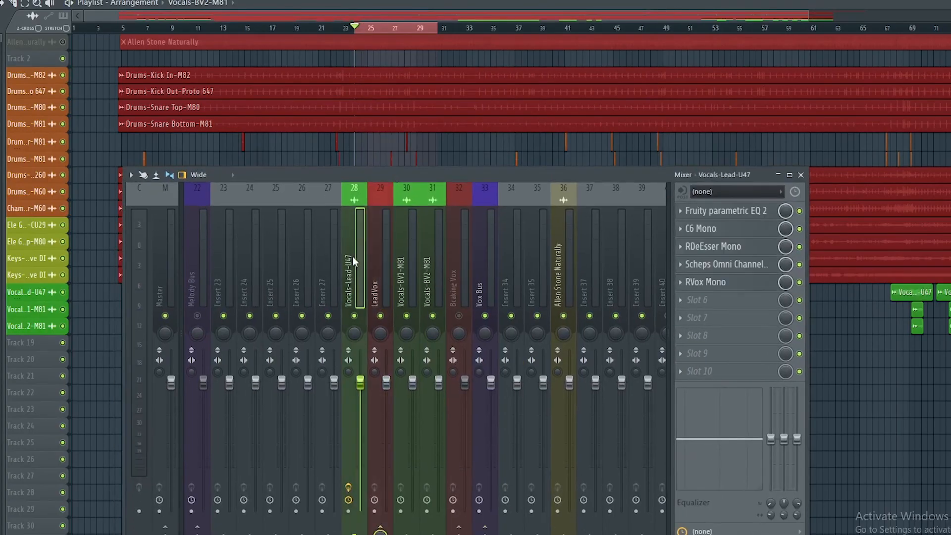
left_click(381, 264)
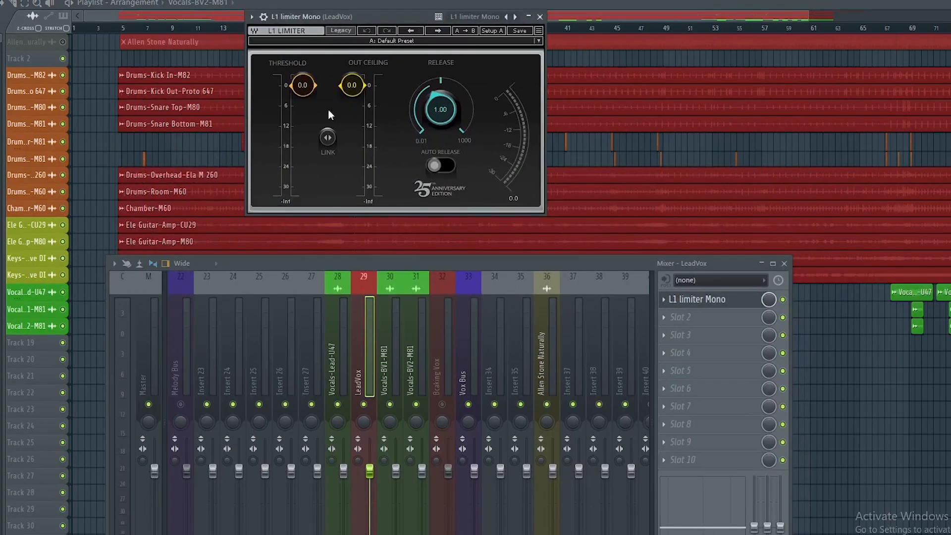
Set the L1 limiter's linked threshold and out ceiling to -9.5 and its release to 7.16 during playback
left_click_drag(327, 137, 327, 166)
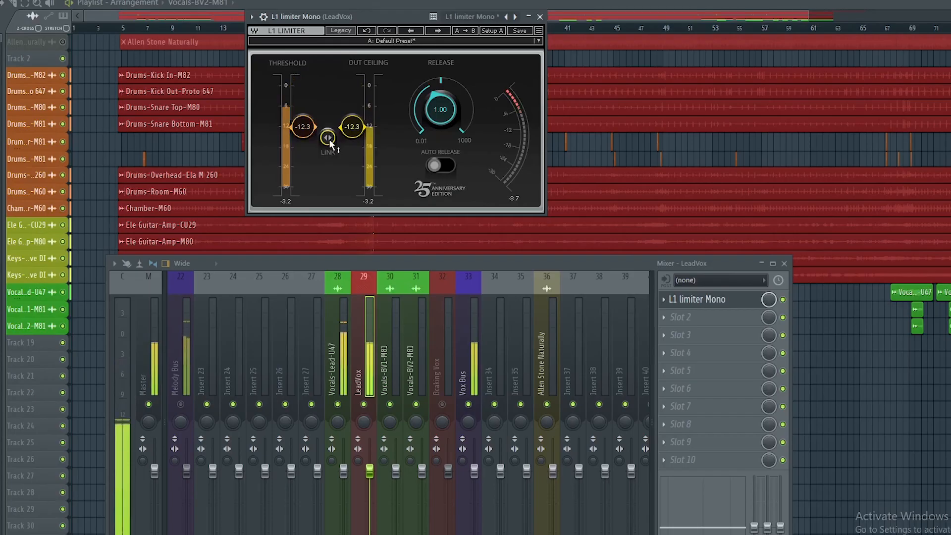
left_click_drag(435, 106, 435, 100)
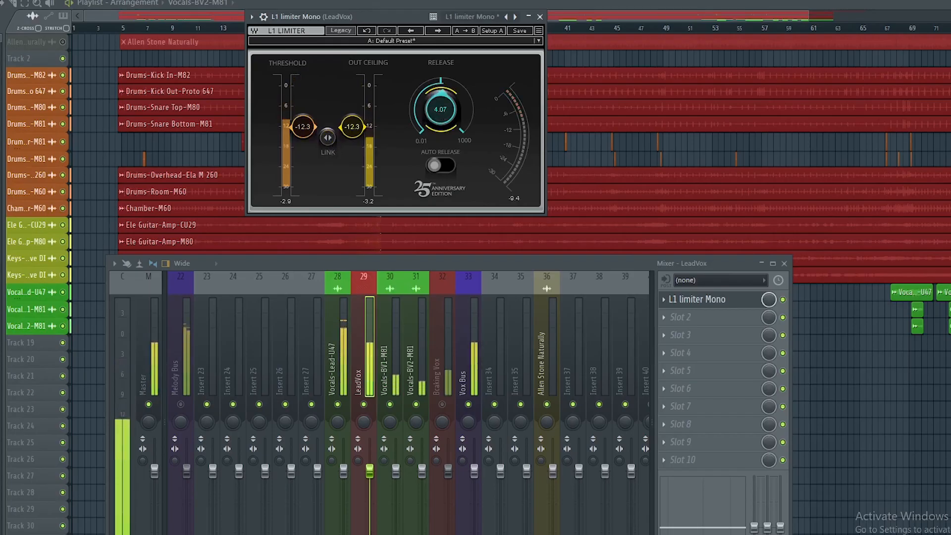
scroll(436, 106, "up", 2)
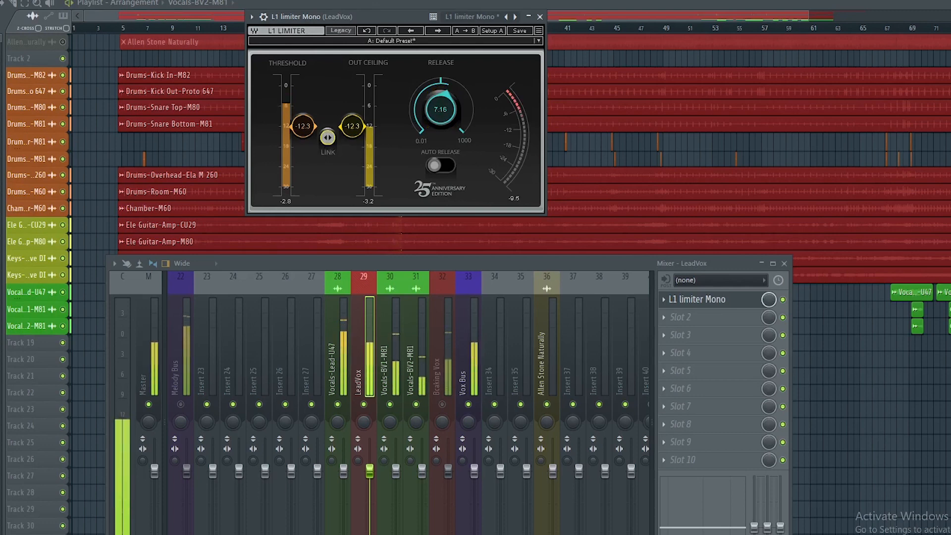
scroll(326, 137, "up", 3)
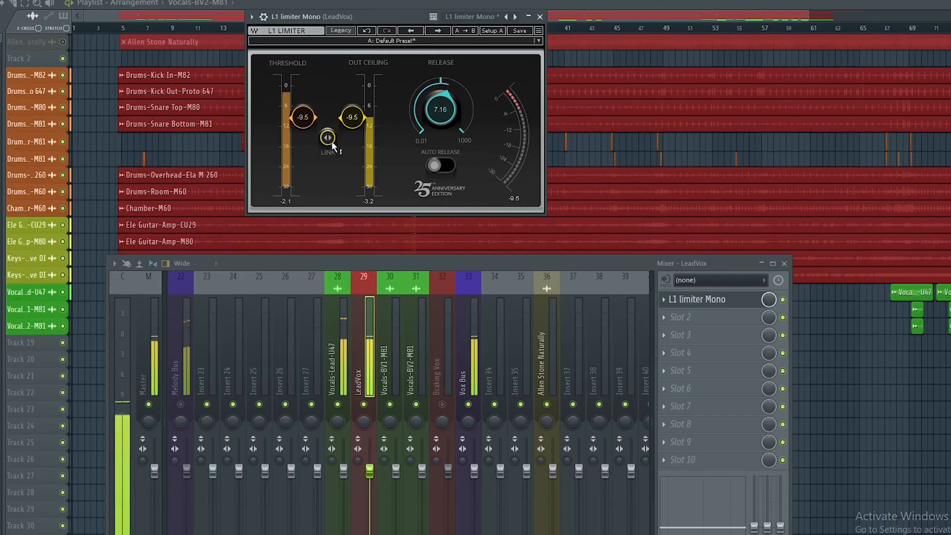
left_click(540, 17)
Loop the arrangement from about bar 15 to bar 23, start playback, and mute the Vocals-BV2-M81 mixer track
left_click_drag(246, 28, 348, 34)
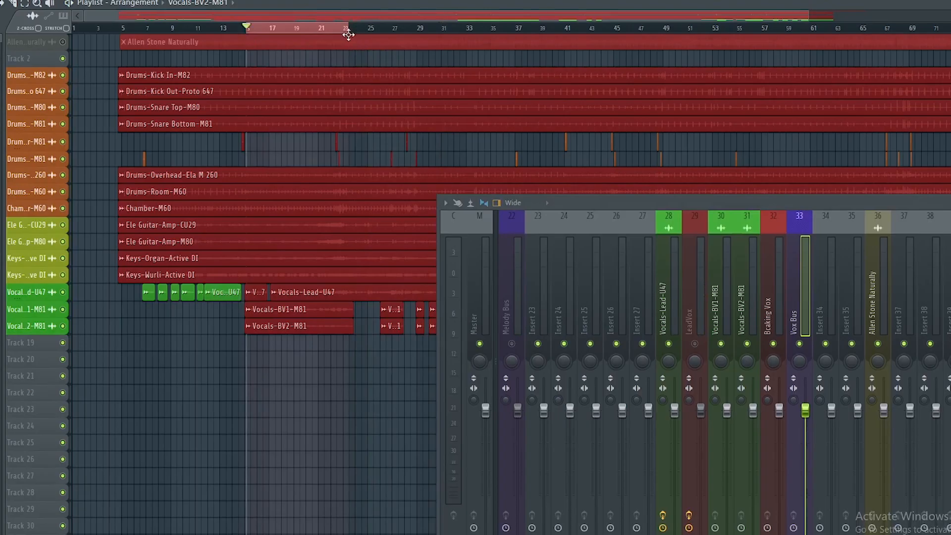
key("space")
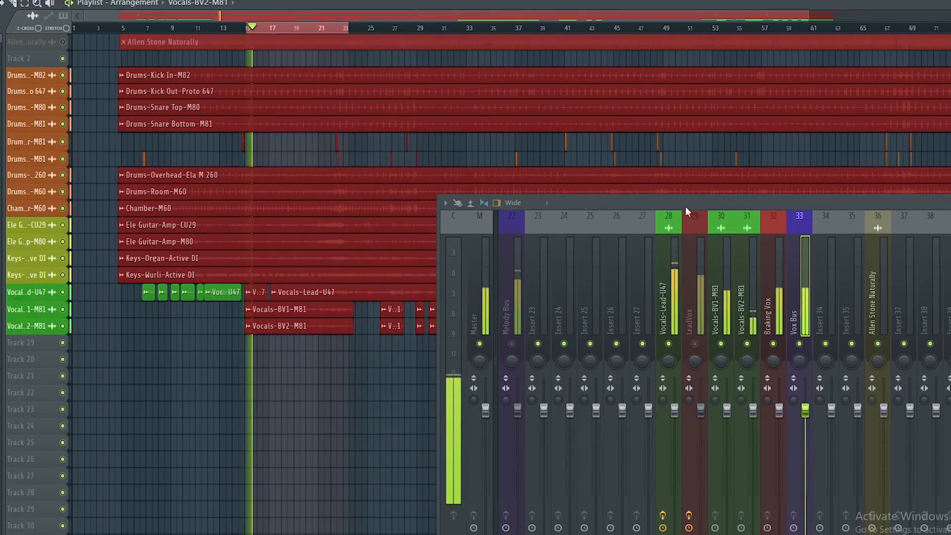
left_click_drag(685, 206, 493, 67)
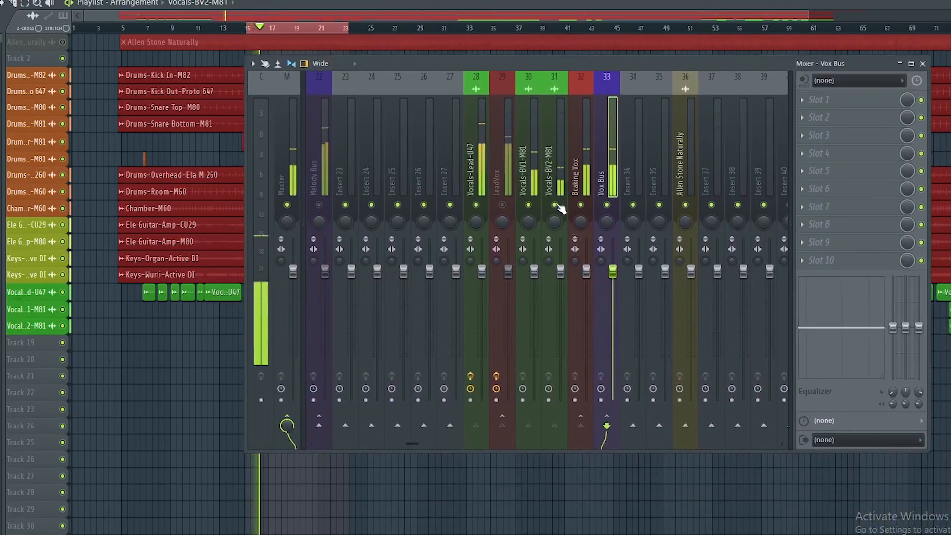
left_click(533, 177)
Copy the lead vocal's Fruity parametric EQ 2 with its settings to the Vocals-BV1-M81 track
left_click(477, 164)
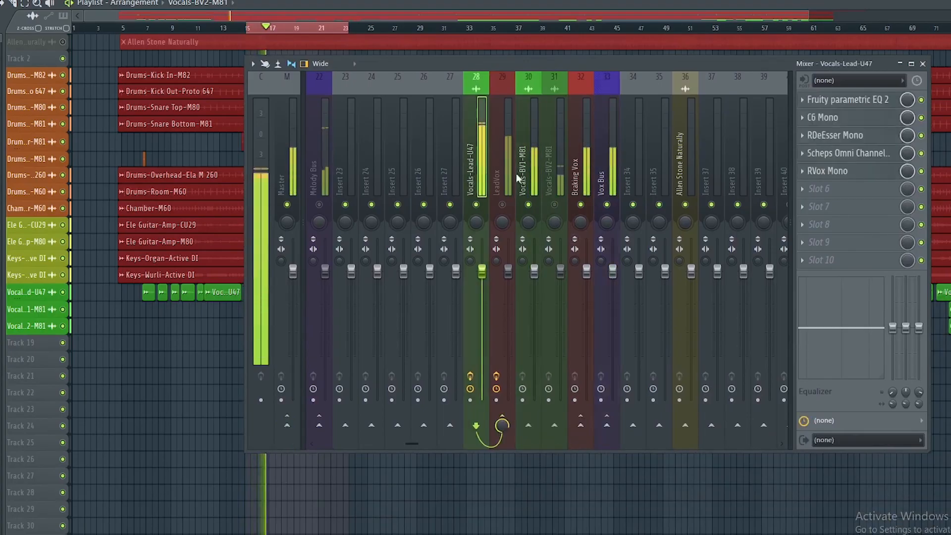
left_click(812, 100)
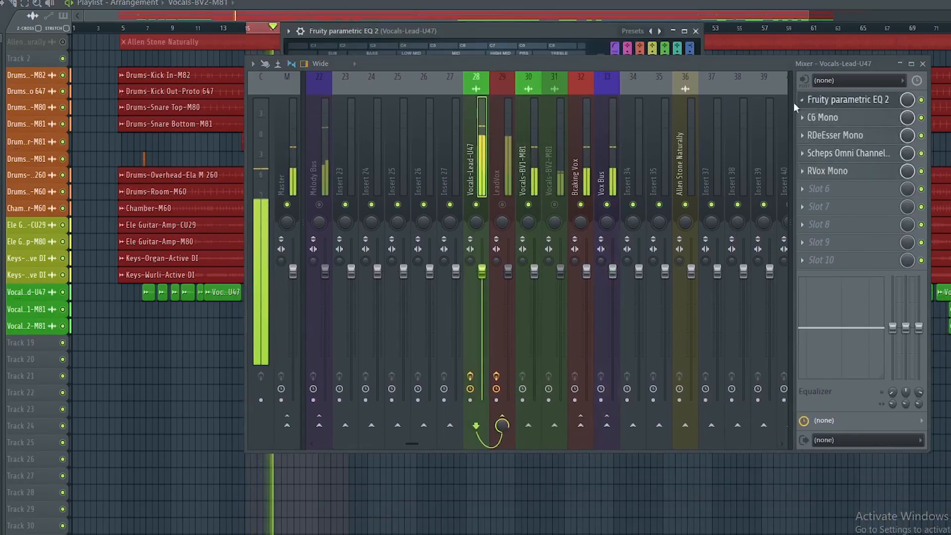
left_click(695, 31)
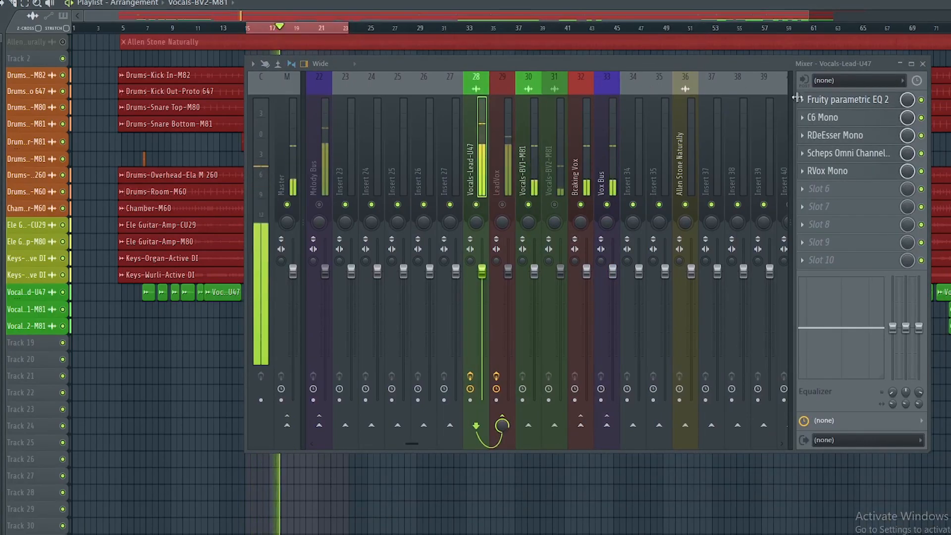
left_click(803, 102)
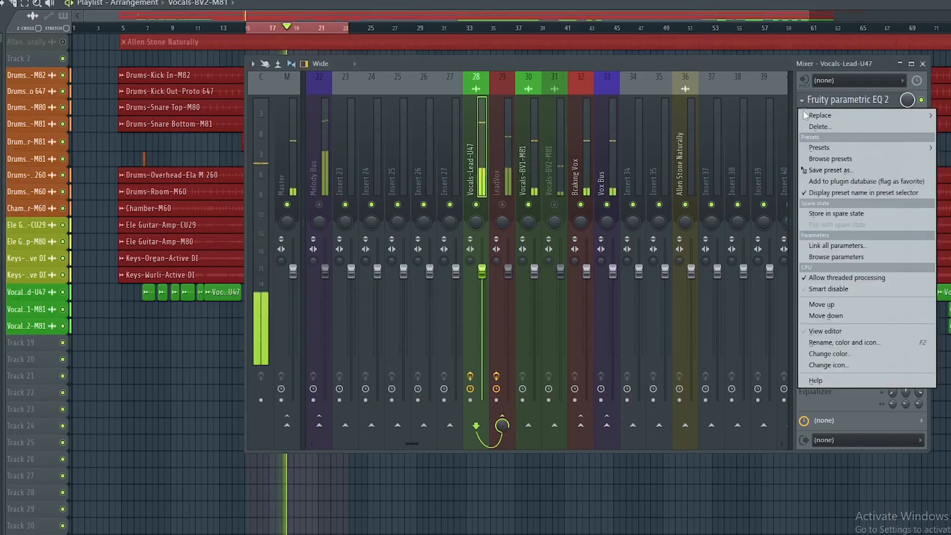
key("Escape")
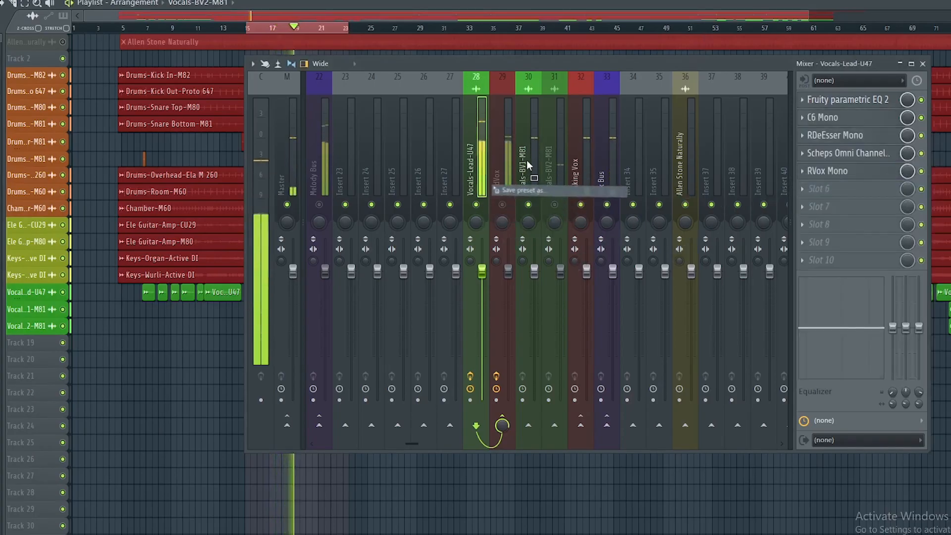
left_click(527, 159)
left_click_drag(195, 148, 166, 192)
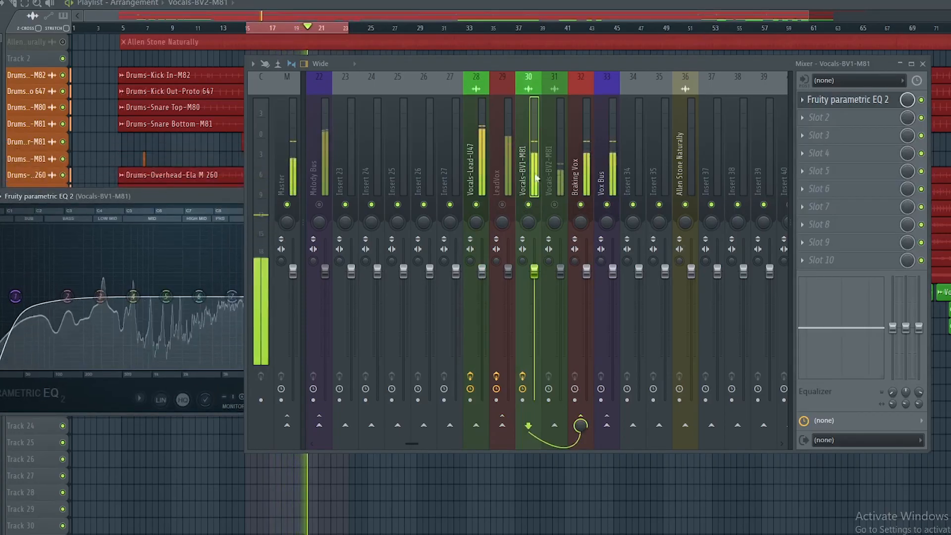
Copy the lead vocal's C6 Mono to the Vocals-BV1-M81 track, after its parametric EQ
left_click(476, 166)
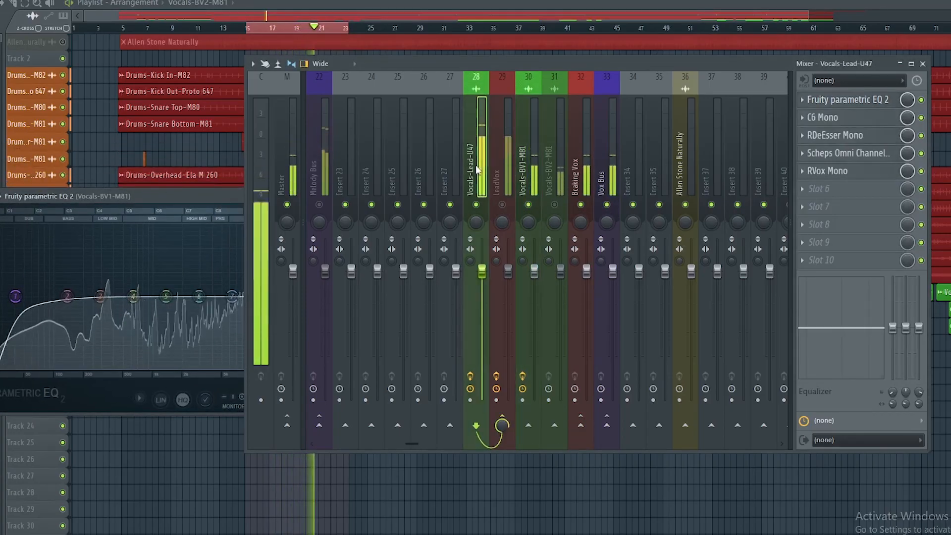
left_click(804, 119)
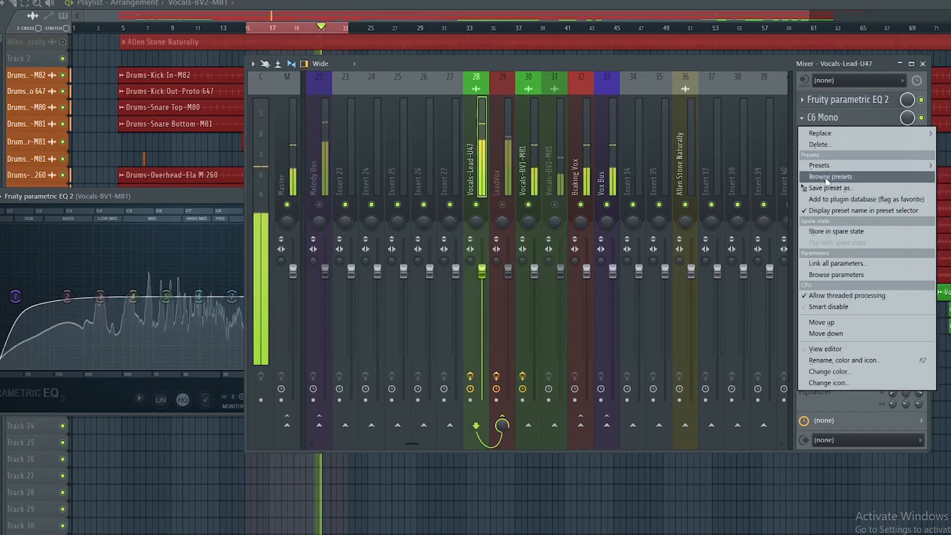
left_click(807, 189)
left_click_drag(806, 193, 537, 155)
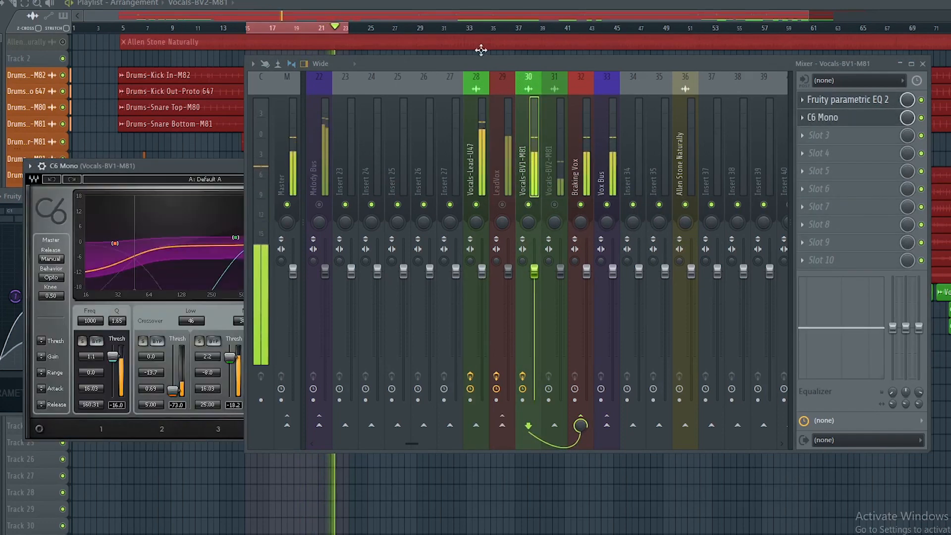
Close the backing vocal's EQ, load the C6 Full Reset preset in its C6, and arrange the windows for editing
left_click_drag(488, 67, 468, 251)
left_click_drag(343, 170, 586, 31)
left_click_drag(159, 213, 107, 150)
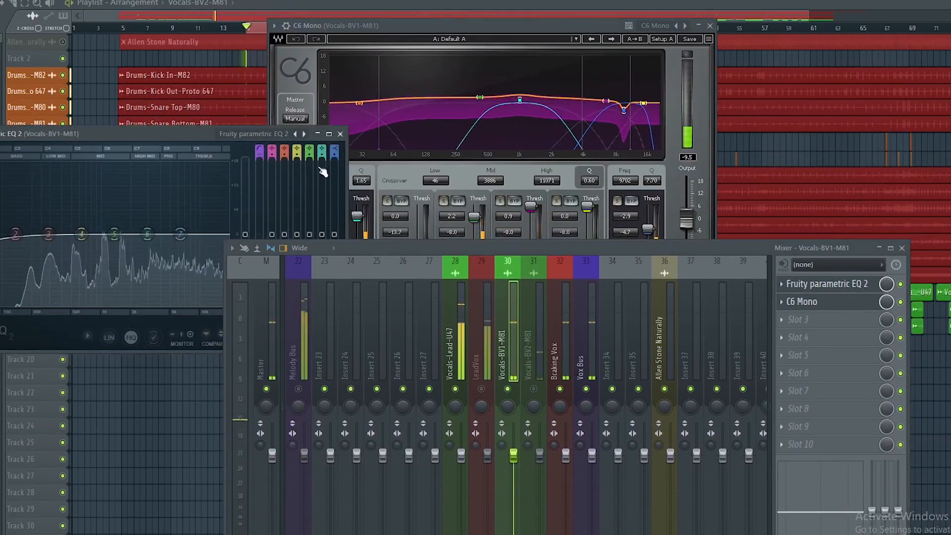
left_click(341, 135)
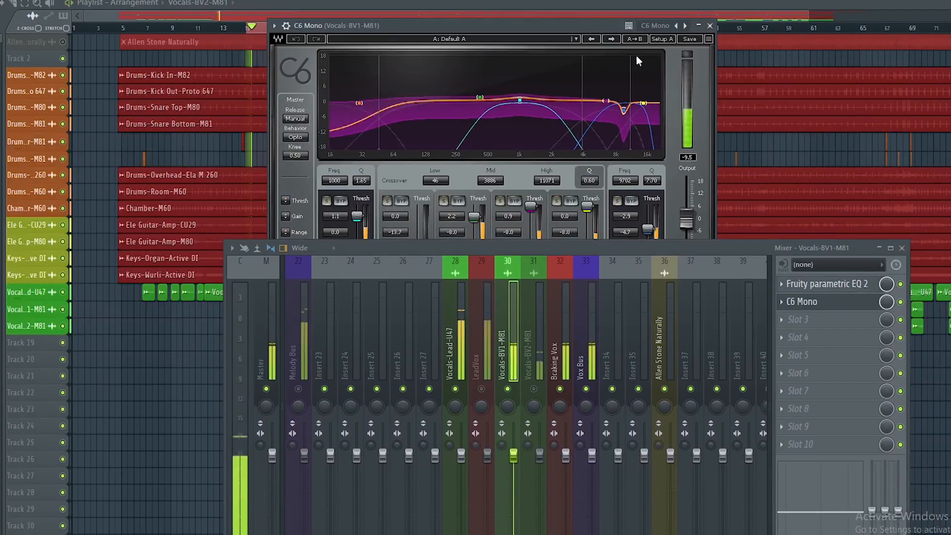
left_click(575, 39)
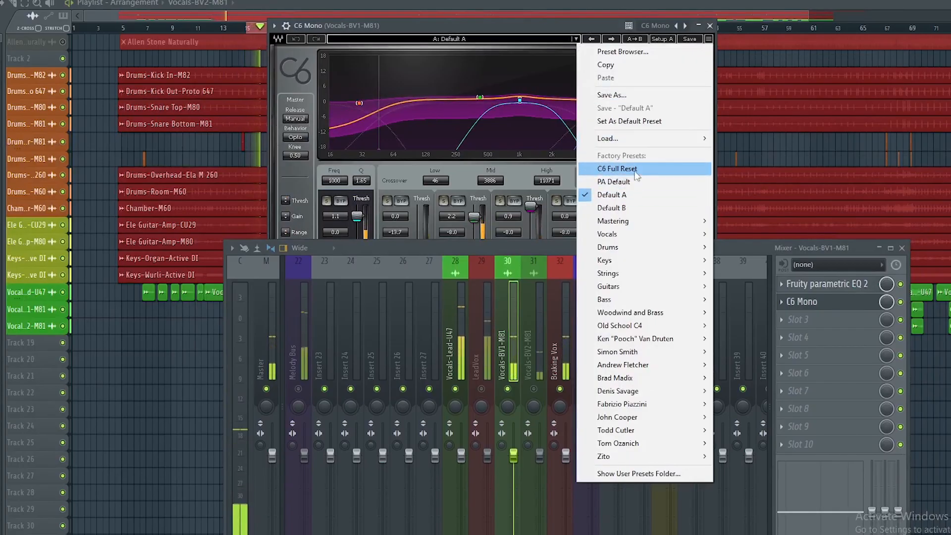
left_click(618, 168)
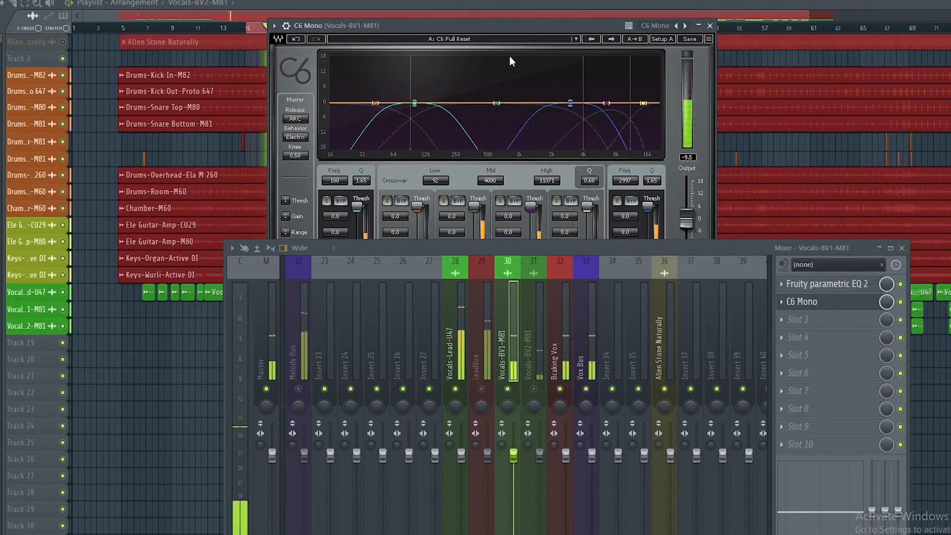
left_click_drag(517, 27, 554, 0)
left_click_drag(541, 248, 494, 247)
Solo the C6's first floating band at 100 Hz and set its threshold to -41.1 and range to -5.2
left_click(362, 169)
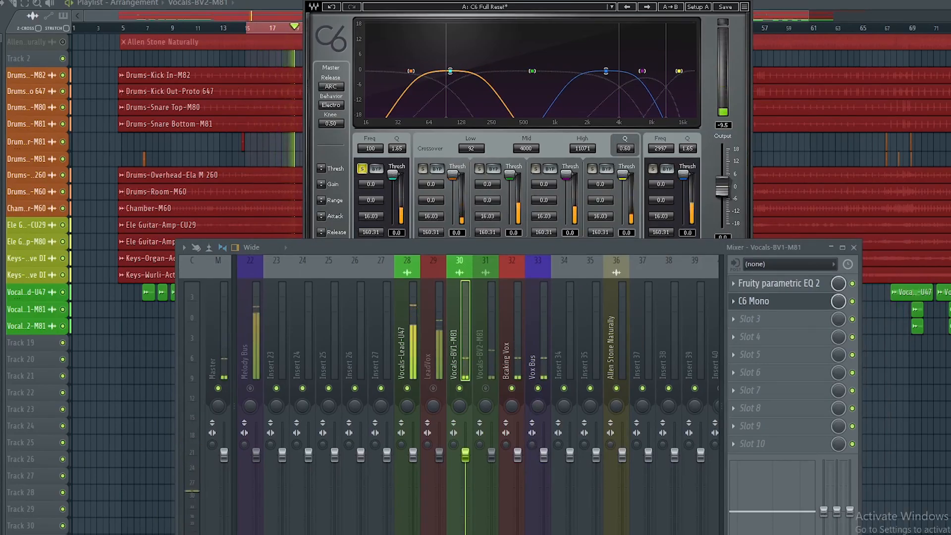
left_click_drag(391, 174, 390, 200)
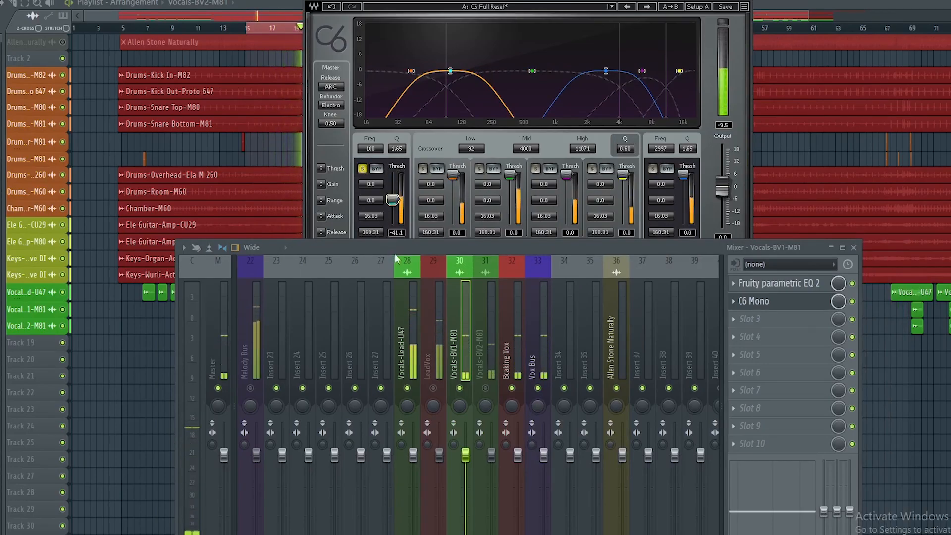
left_click_drag(394, 250, 400, 272)
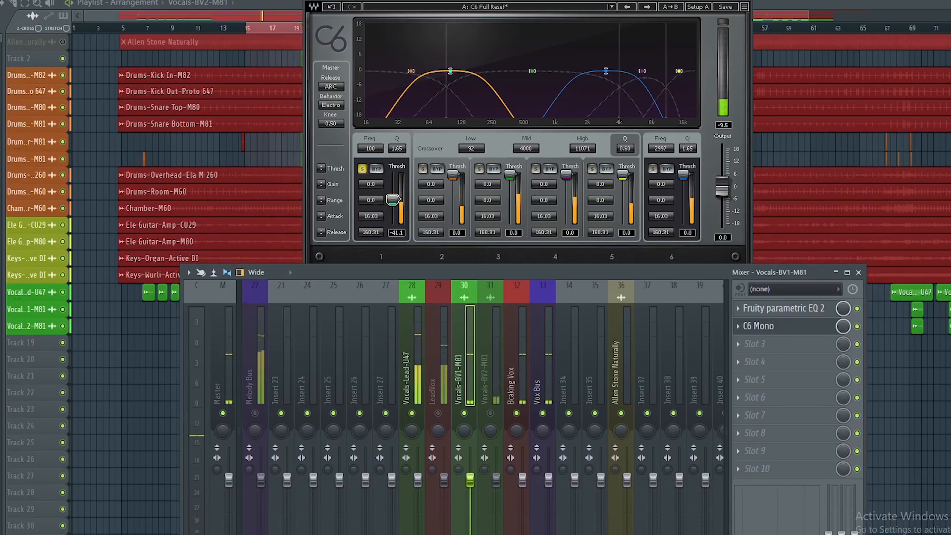
mouse_move(370, 200)
left_mouse_down()
mouse_move(371, 188)
mouse_move(370, 202)
left_mouse_up()
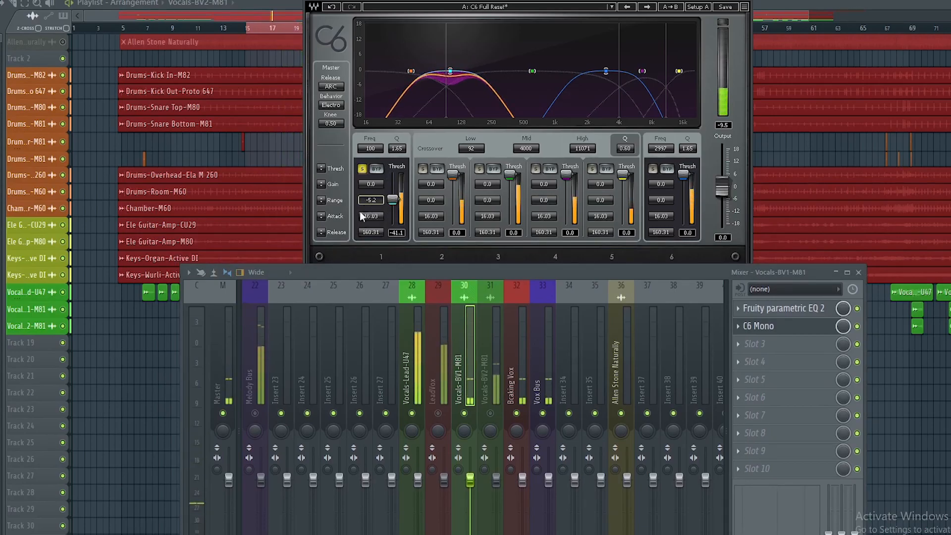
Set the 100 Hz band's attack to 4.28, release to about 46, Q to 2.50 and threshold to -49.2
left_click_drag(370, 216, 370, 208)
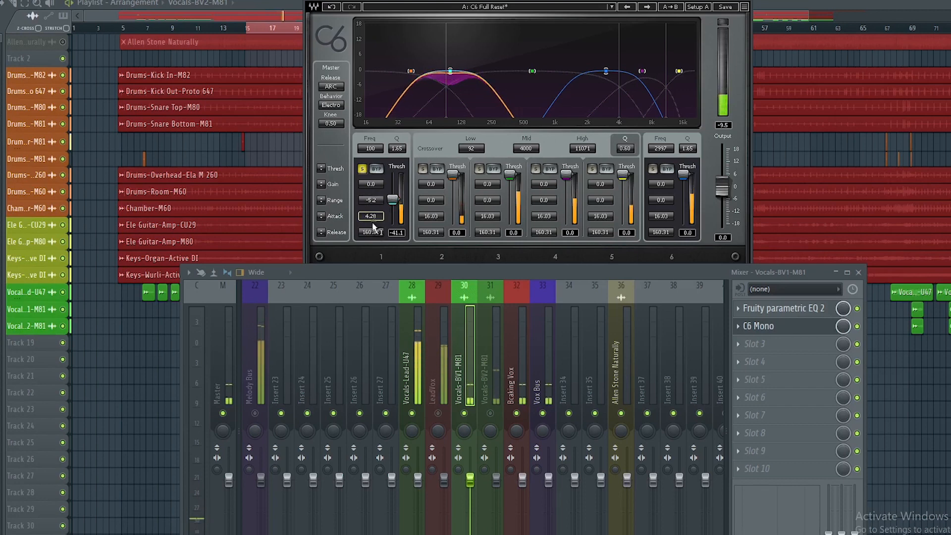
left_click(373, 231)
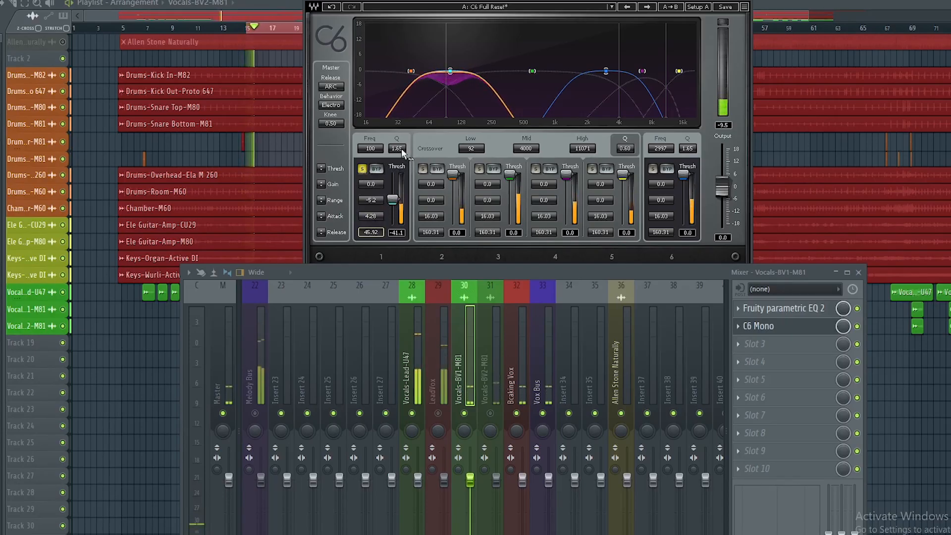
left_click_drag(401, 149, 401, 129)
left_click_drag(393, 201, 393, 205)
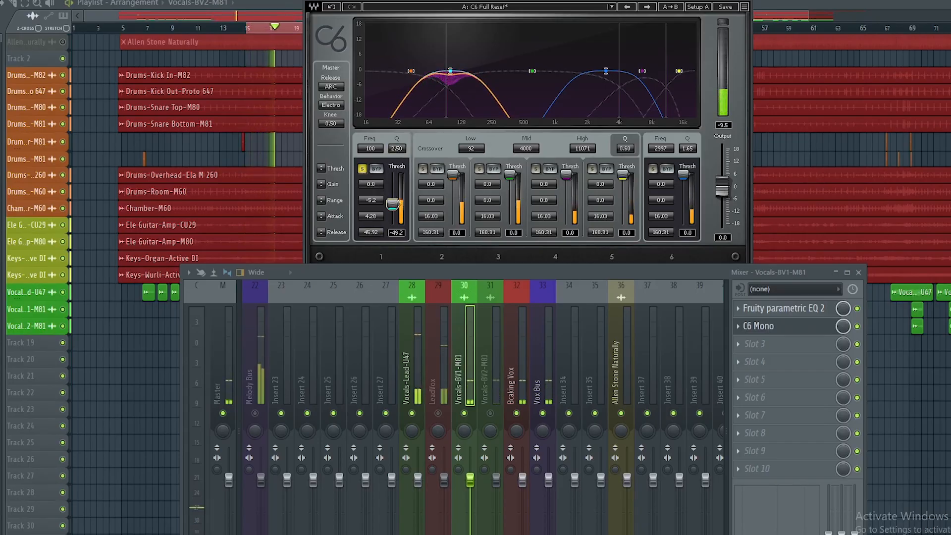
Solo the C6's second and third bands in turn, setting the low crossover to 40 Hz and the third band's threshold to -21.9
left_click(422, 169)
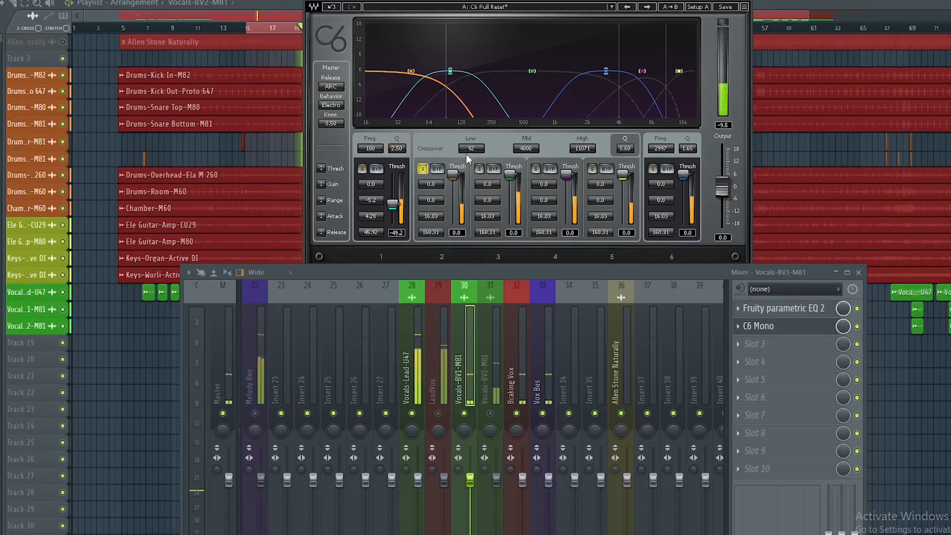
left_click_drag(472, 150, 471, 168)
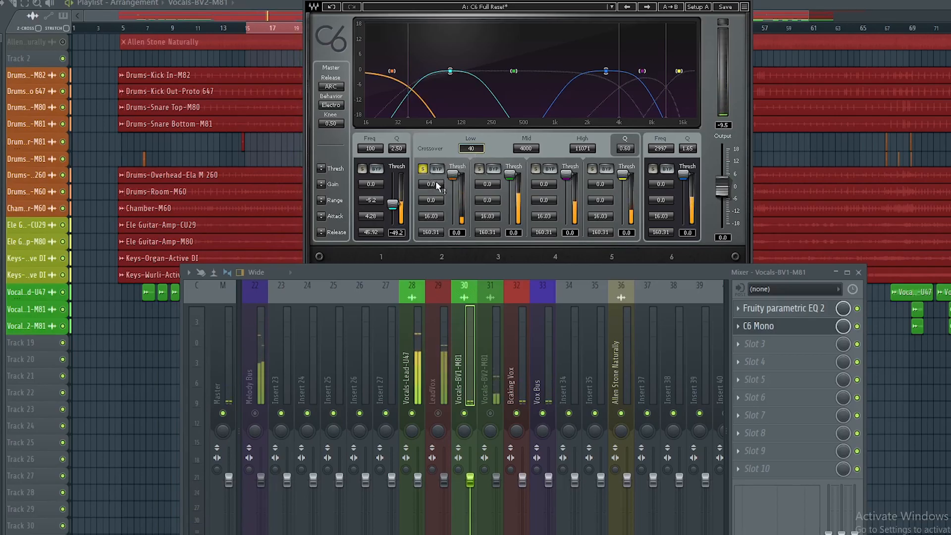
left_click(478, 169)
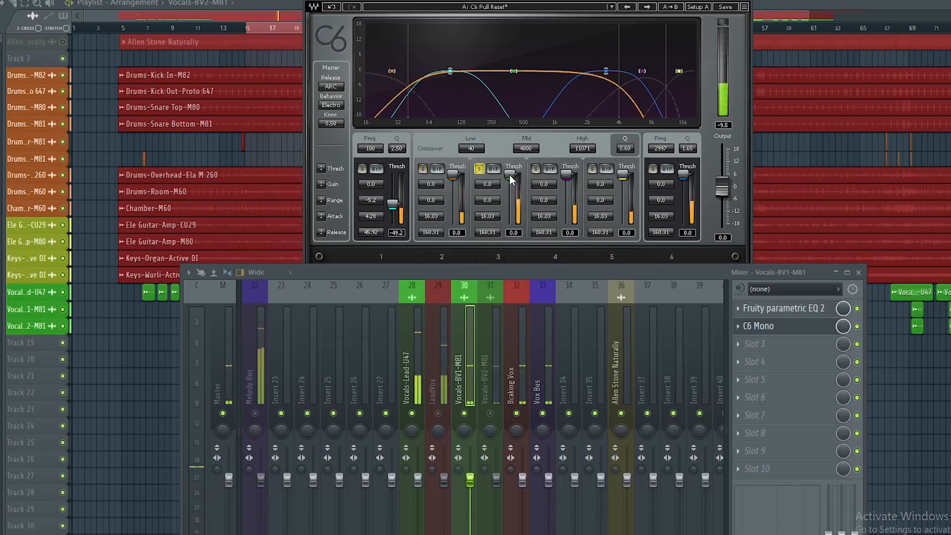
left_click_drag(511, 176, 511, 187)
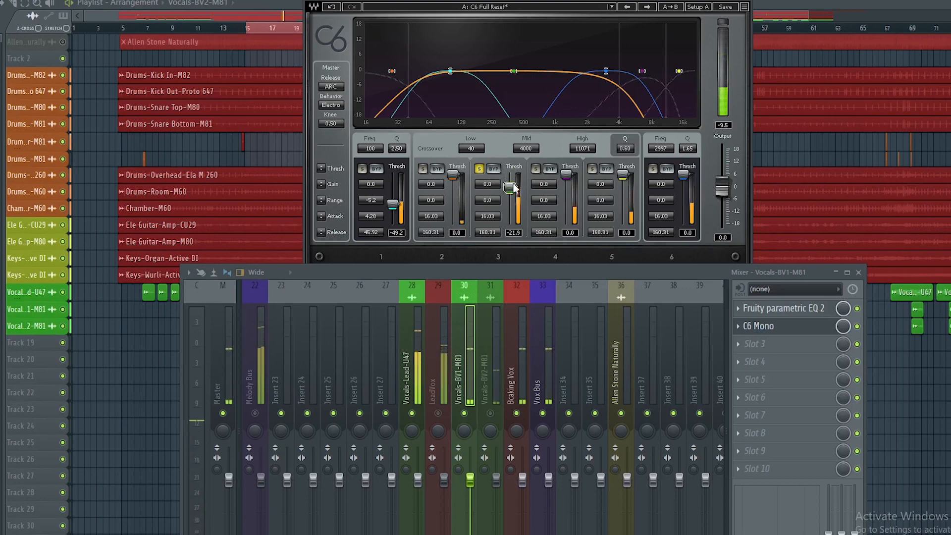
Solo the C6's fourth band and raise its gain to 2.0
left_click(536, 169)
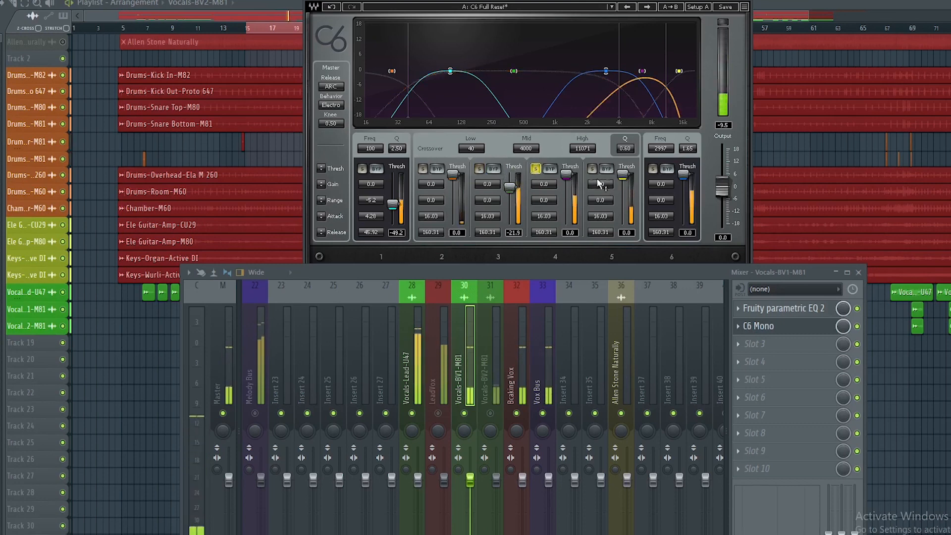
double_click(550, 184)
left_click_drag(550, 183, 551, 182)
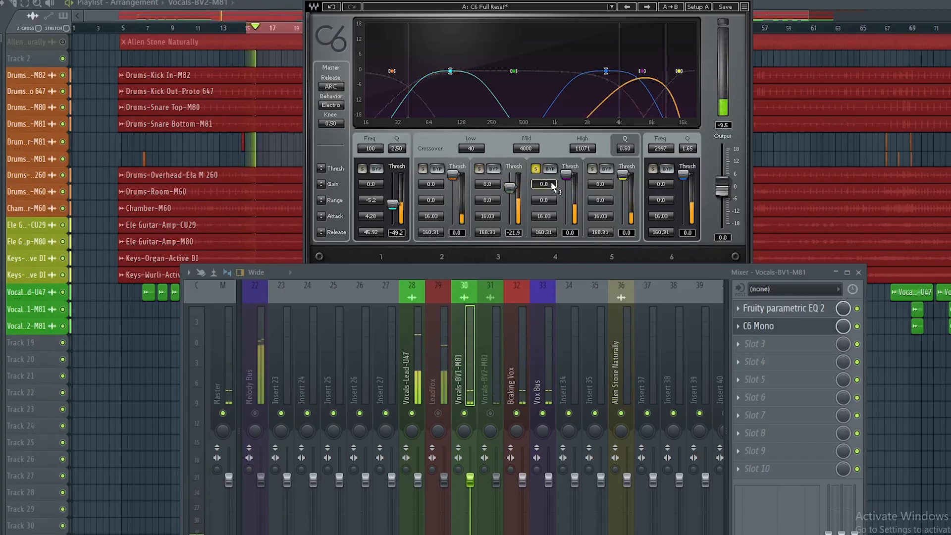
scroll(551, 183, "up", 10)
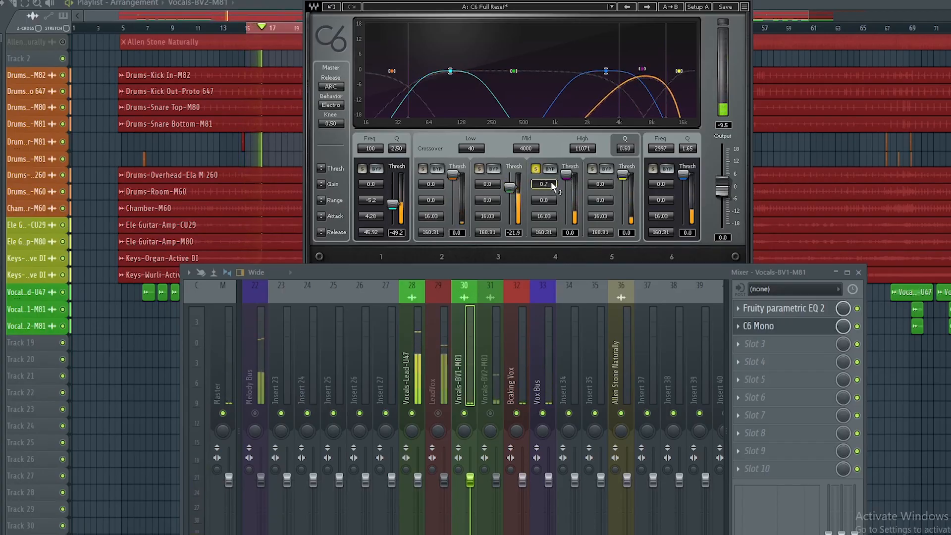
scroll(550, 181, "up", 6)
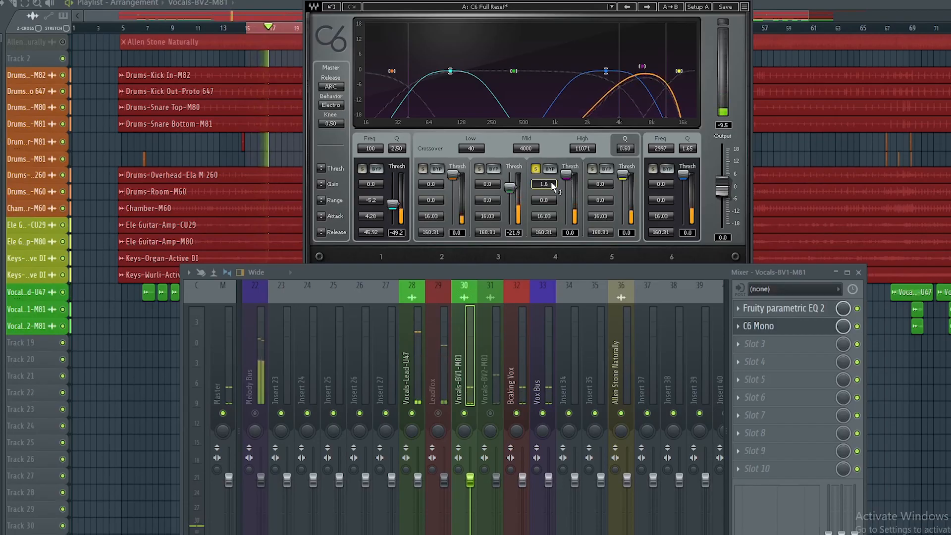
scroll(550, 182, "up", 3)
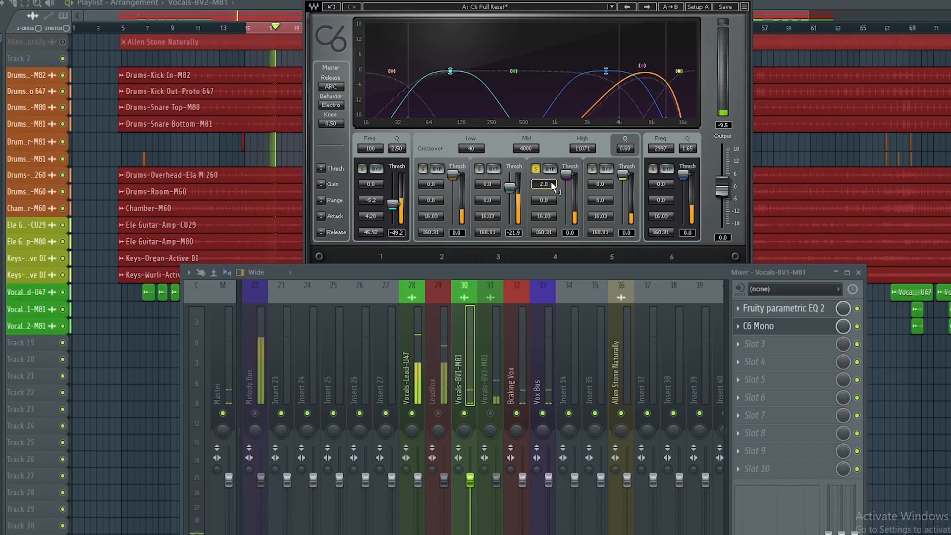
Set the fourth band's threshold to -33.4, range to -2.6, attack to 2.99 and release to about 124
left_click_drag(565, 174, 566, 195)
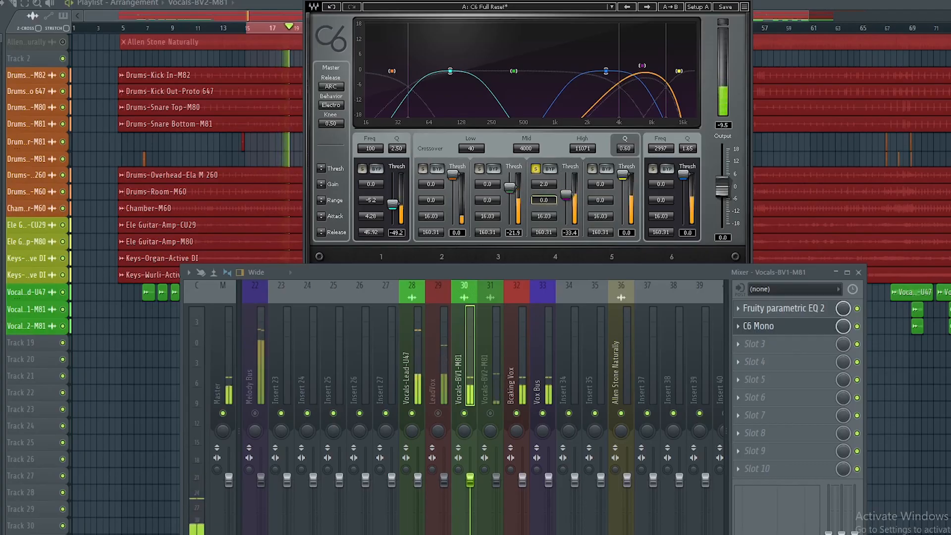
mouse_move(543, 200)
left_mouse_down()
mouse_move(543, 187)
mouse_move(544, 206)
left_mouse_up()
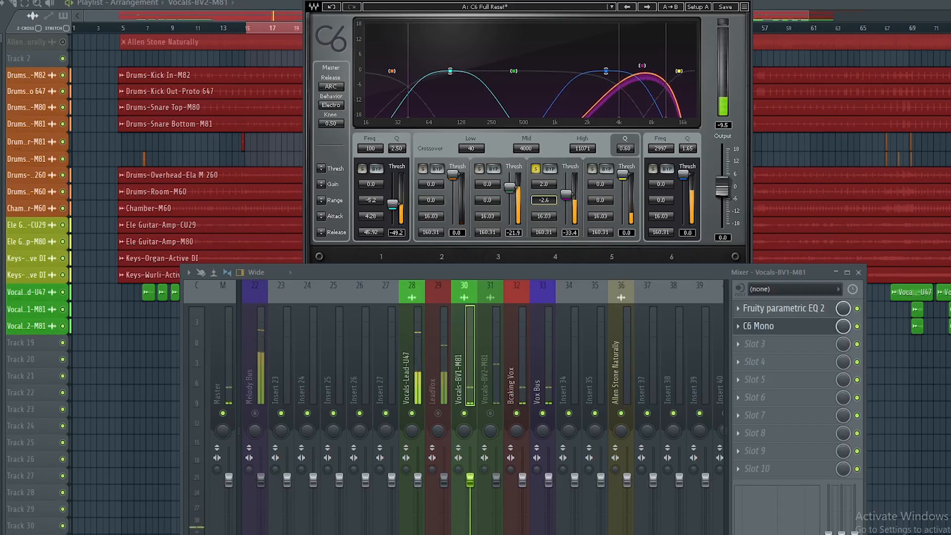
left_click(546, 215)
left_click_drag(546, 216, 543, 237)
left_click(546, 232)
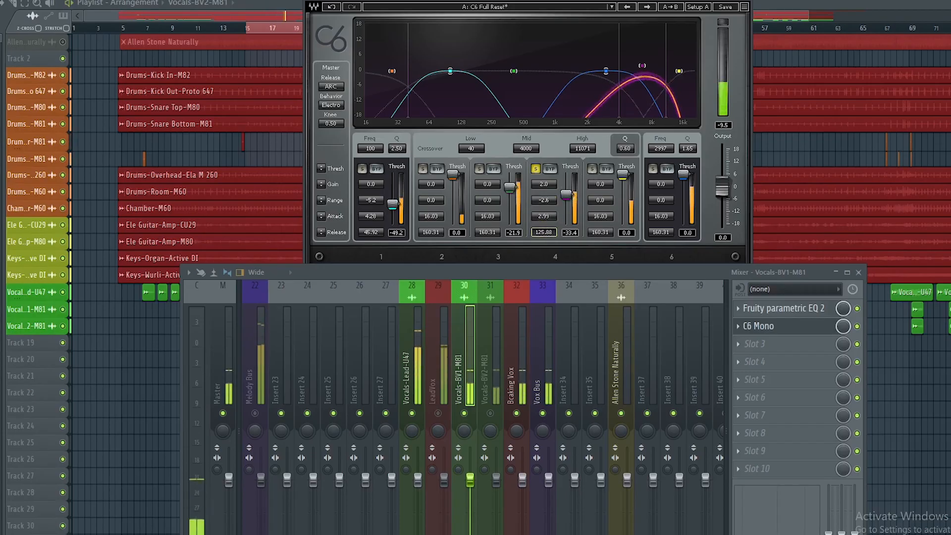
Audition the fifth band alone, clear the C6 band solos, compare the vocal with the C6 bypassed and close its window
left_click(592, 169)
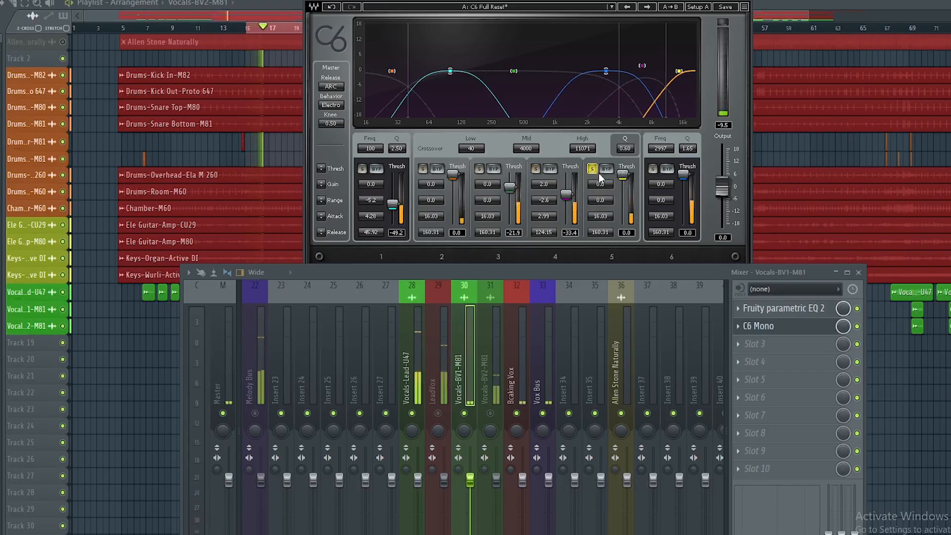
left_click(653, 169)
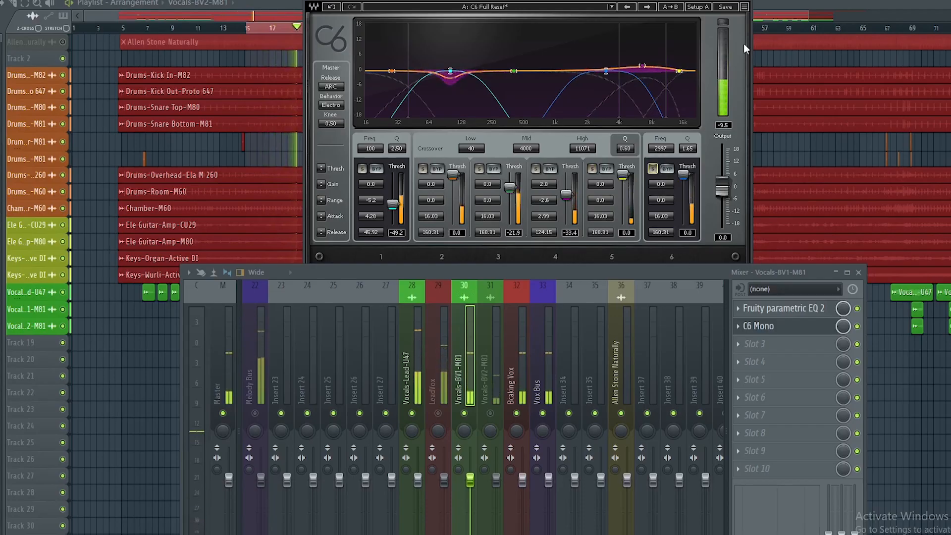
left_click(856, 326)
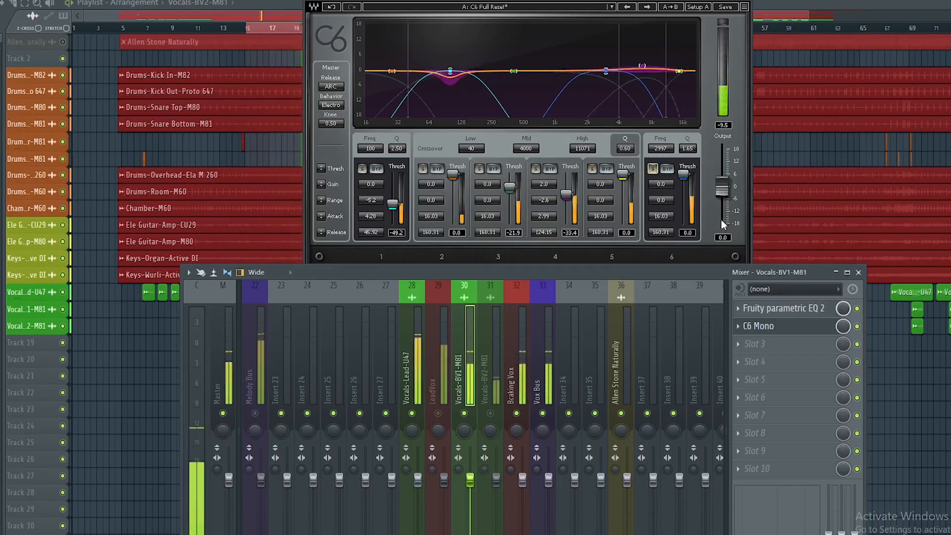
left_click(748, 6)
Try OneKnob Brighter Mono in the third effect slot of Vocals-BV1-M81 and remove it
left_click_drag(590, 273, 576, 170)
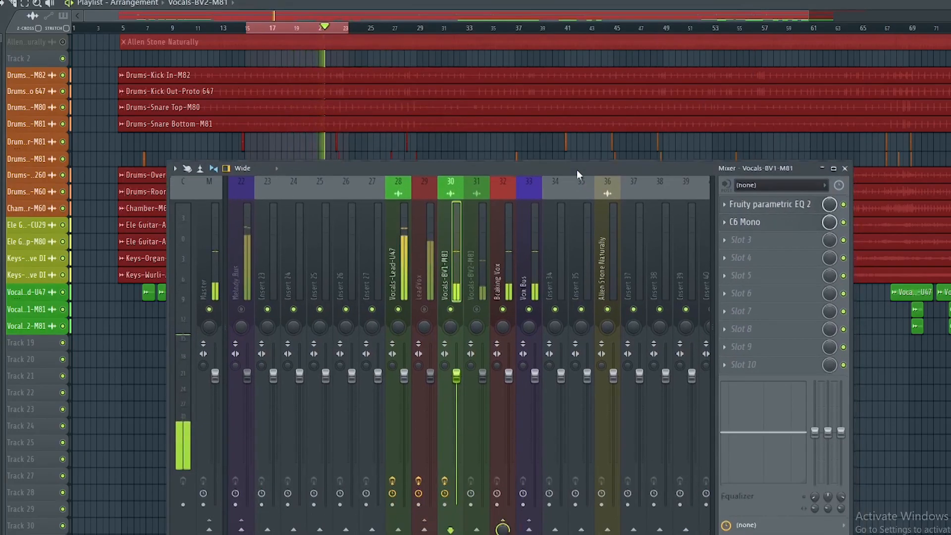
left_click(735, 238)
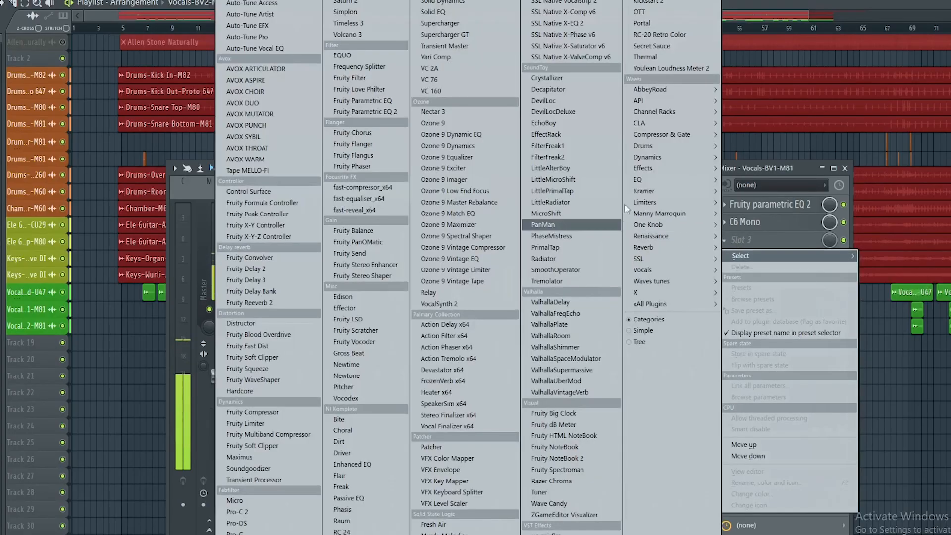
mouse_move(648, 224)
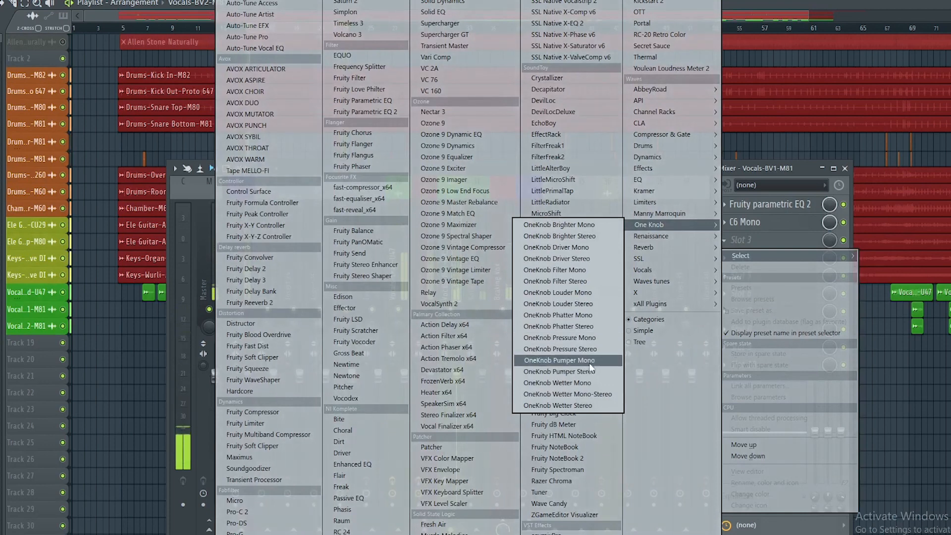
left_click(590, 226)
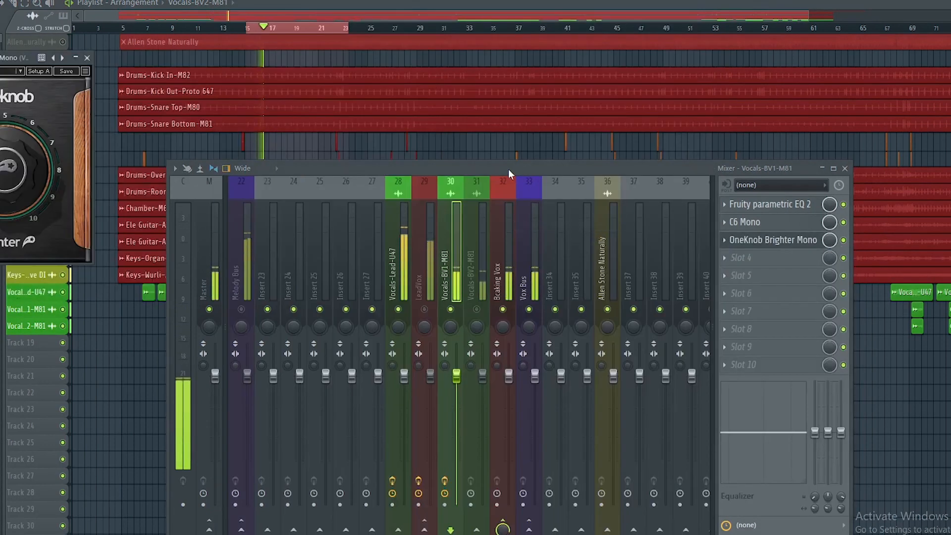
left_click_drag(508, 168, 494, 240)
left_click(87, 57)
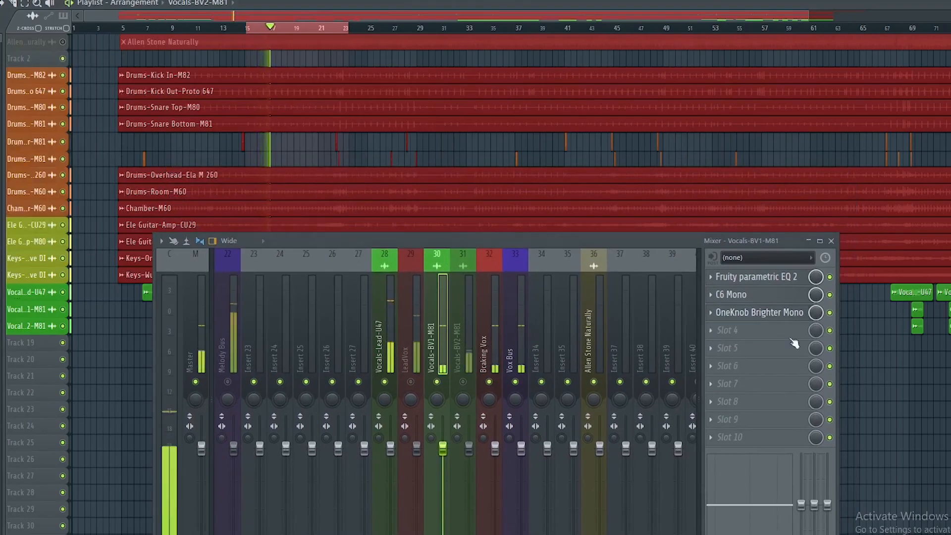
left_click(713, 313)
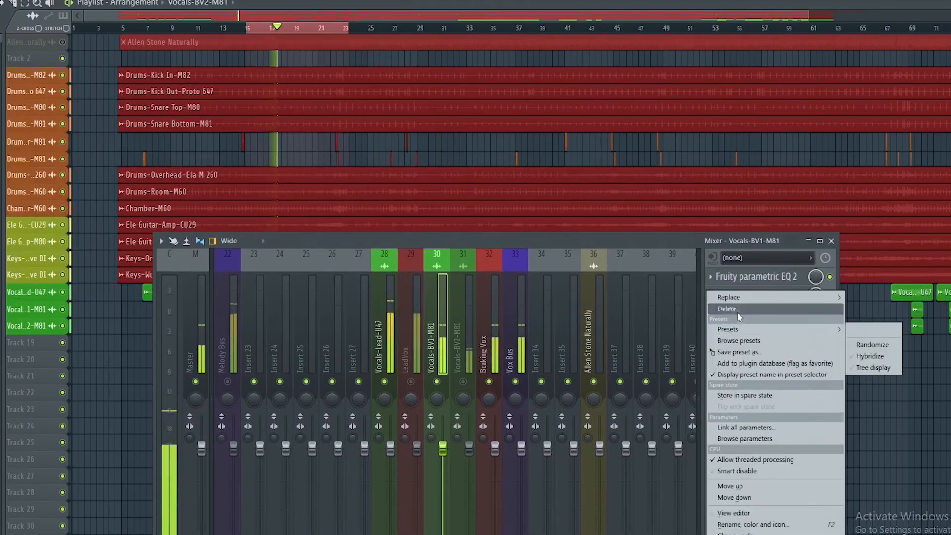
left_click(737, 309)
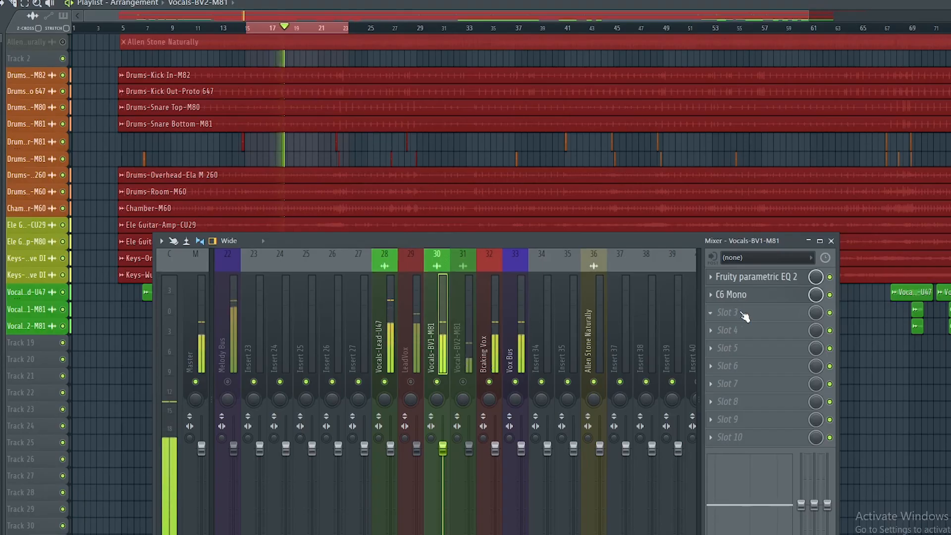
Load DeEsser Mono into the third effect slot of Vocals-BV1-M81, after the C6
left_click(739, 310)
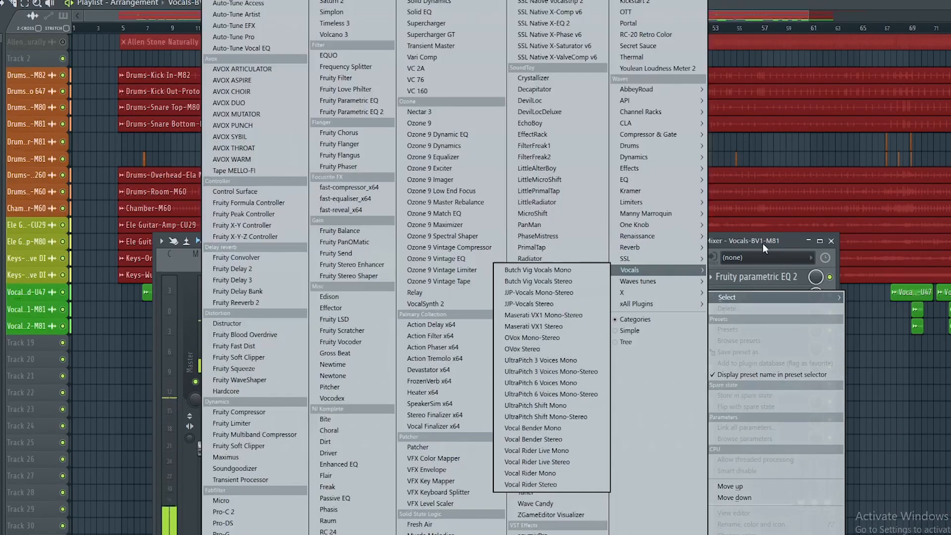
left_click(764, 241)
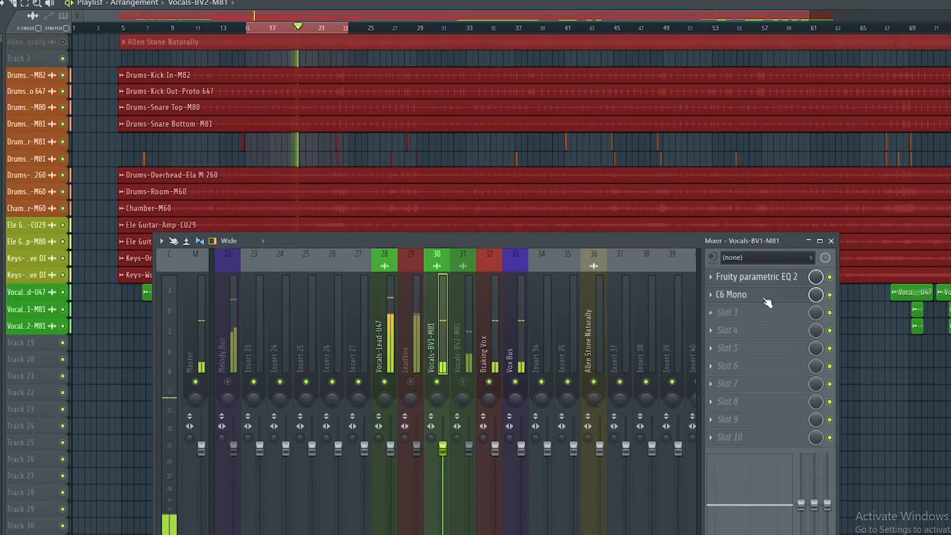
left_click(766, 310)
mouse_move(635, 138)
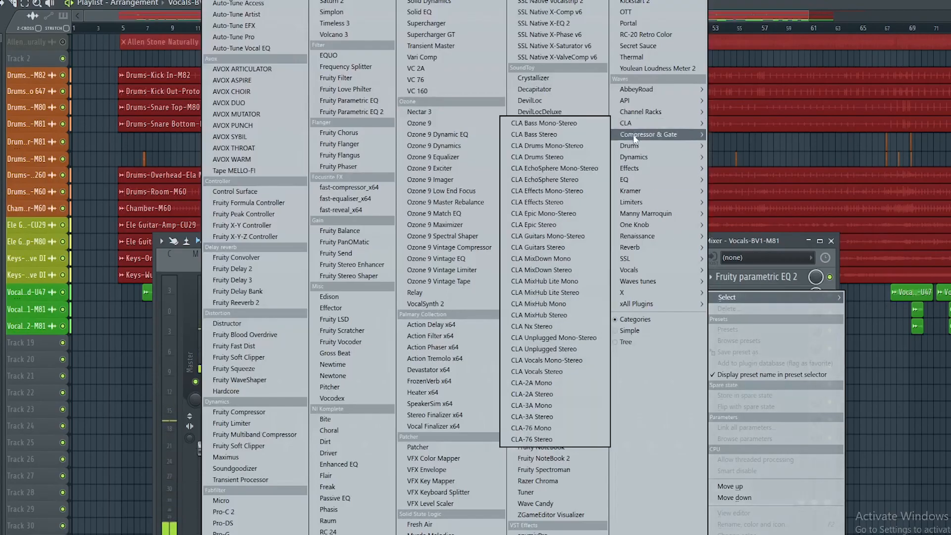
mouse_move(642, 170)
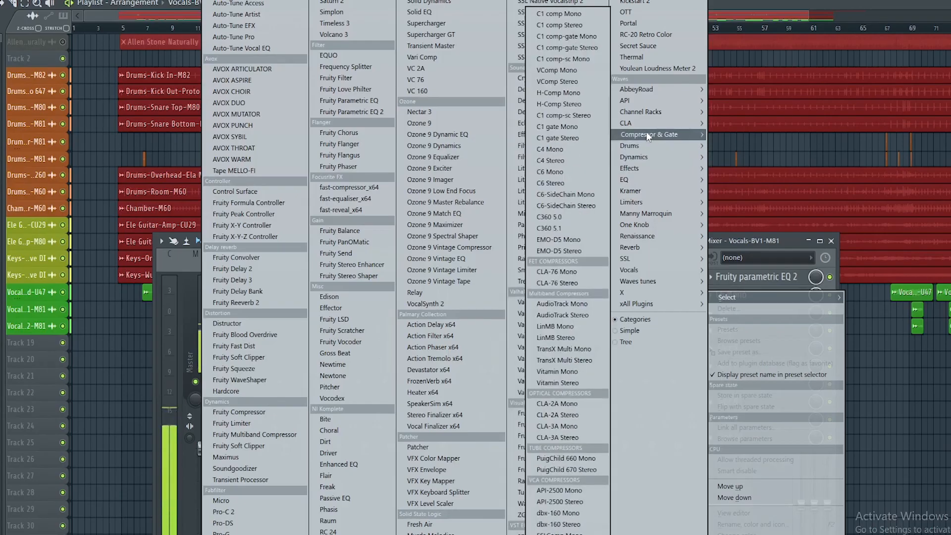
mouse_move(662, 304)
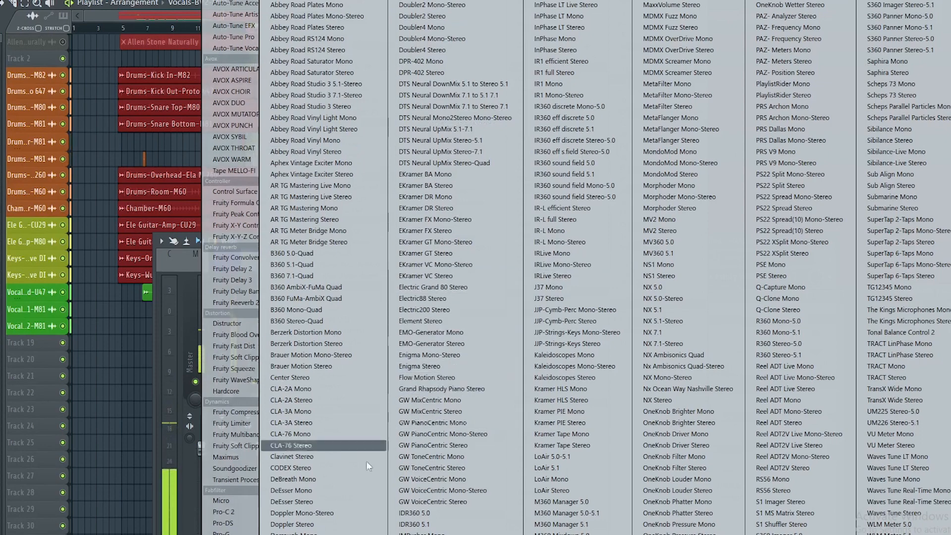
left_click(323, 490)
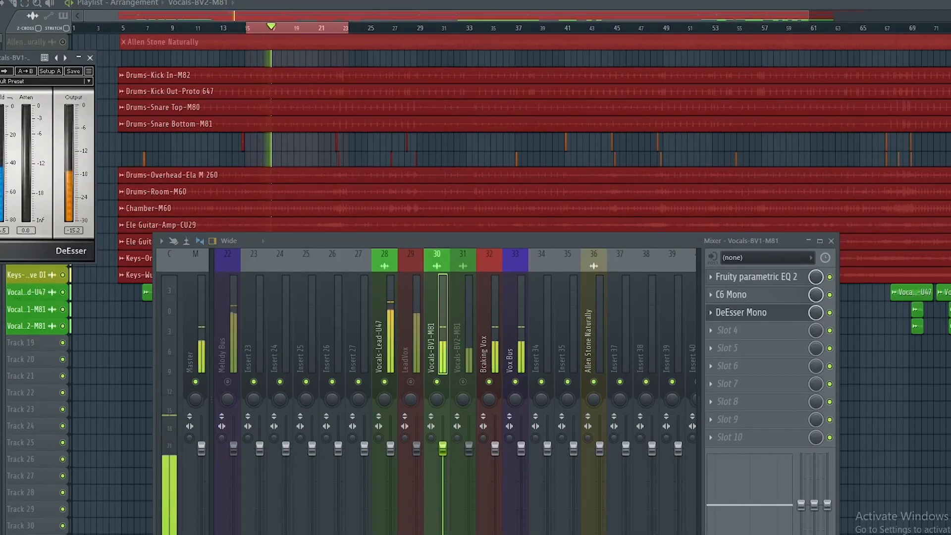
Monitor the DeEsser's sidechain, lower its threshold to -45.2 and close its window
left_click_drag(20, 57, 555, 8)
left_click_drag(505, 64, 505, 118)
left_click(480, 176)
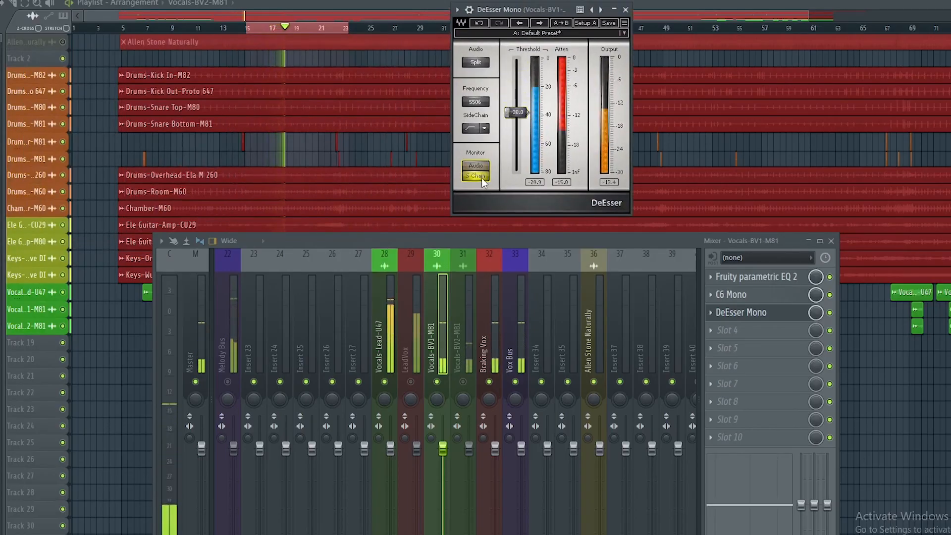
left_click_drag(506, 115, 511, 126)
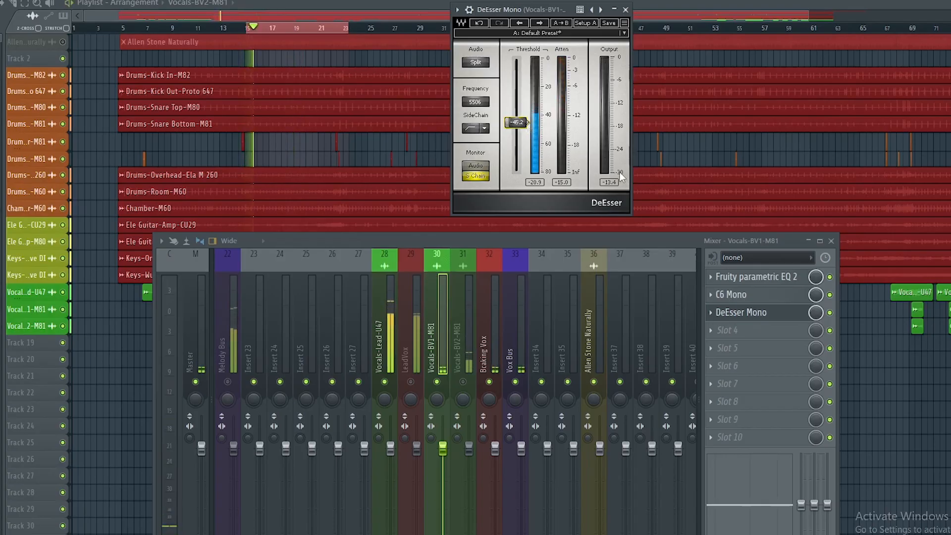
left_click(627, 10)
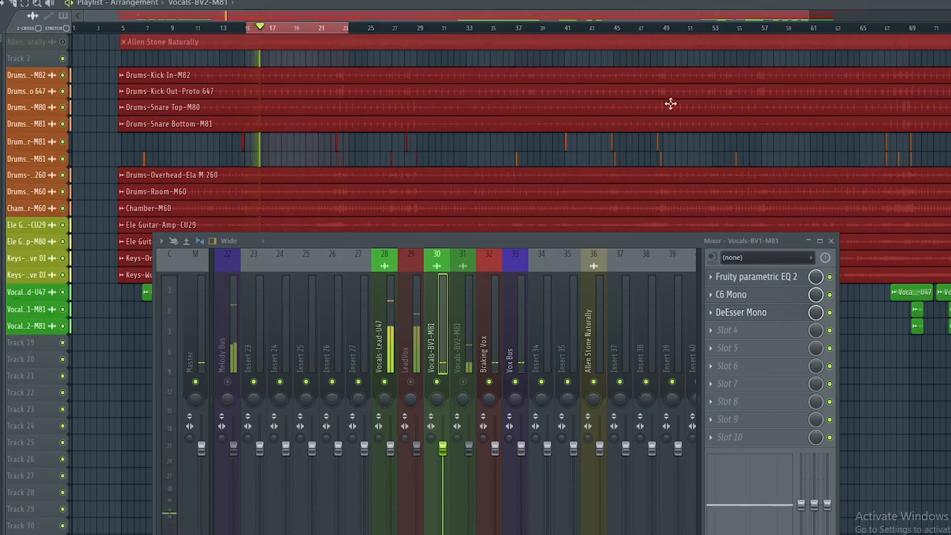
Restart playback and switch the backing vocal DeEsser's monitor back to Audio
key("space")
key("space")
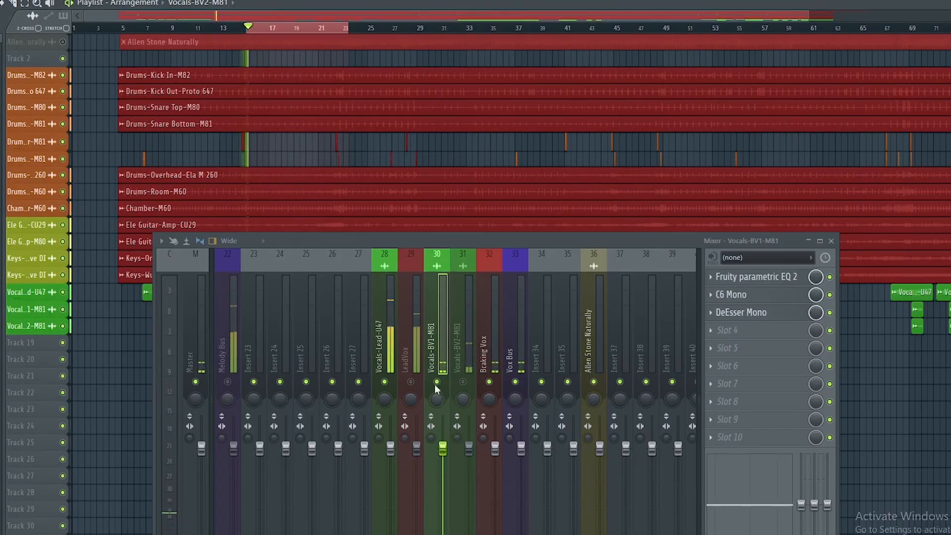
left_click(753, 313)
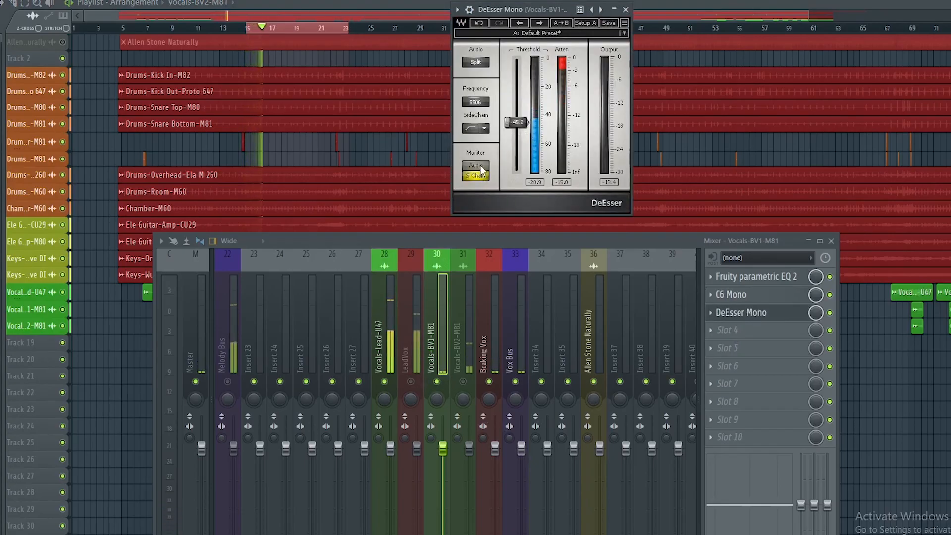
left_click(481, 170)
Load OneKnob Brighter Mono into the fourth effect slot of Vocals-BV1-M81, set it to 1.28 and close the open plugin windows
left_click(754, 331)
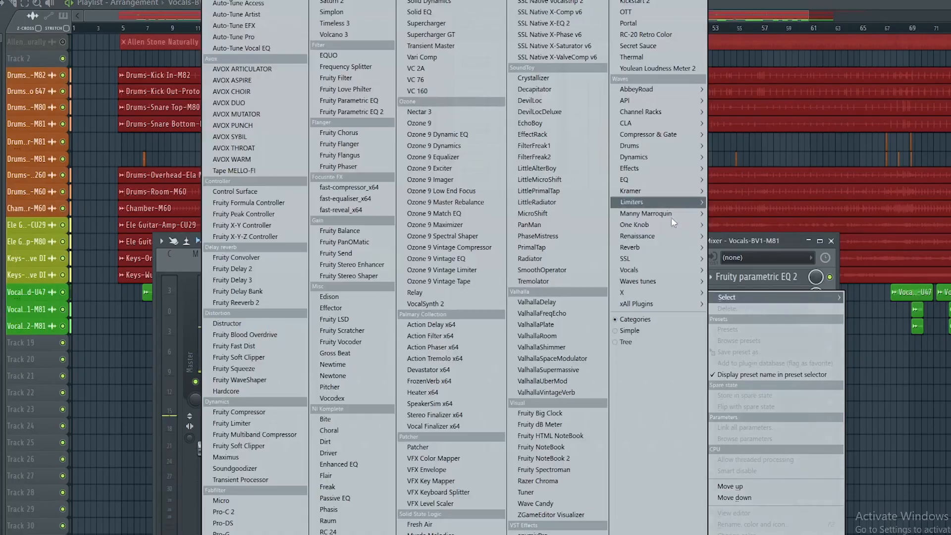
mouse_move(656, 227)
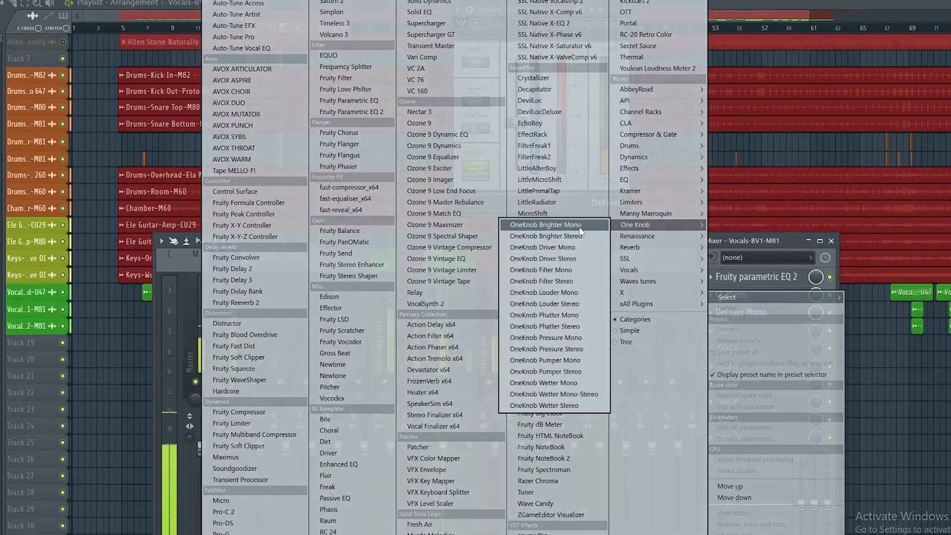
left_click(580, 229)
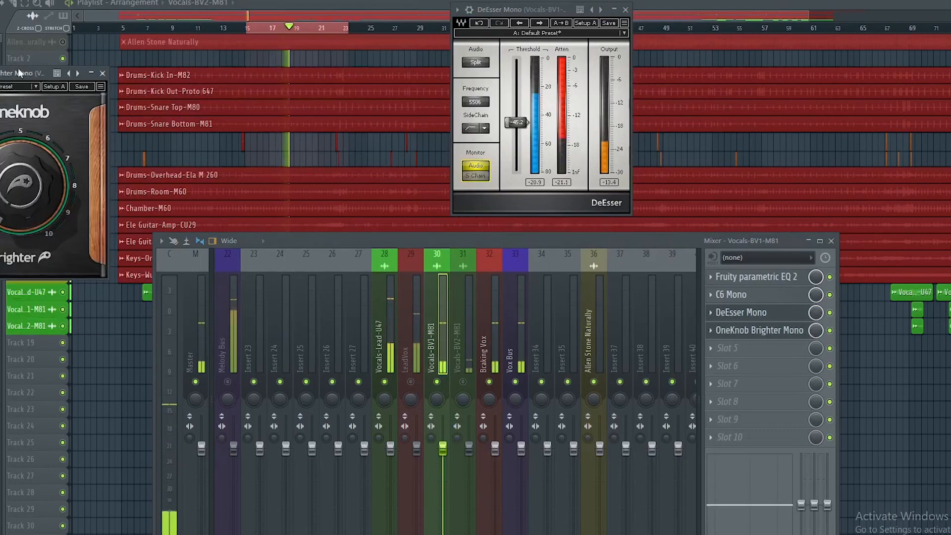
left_click_drag(18, 73, 275, 21)
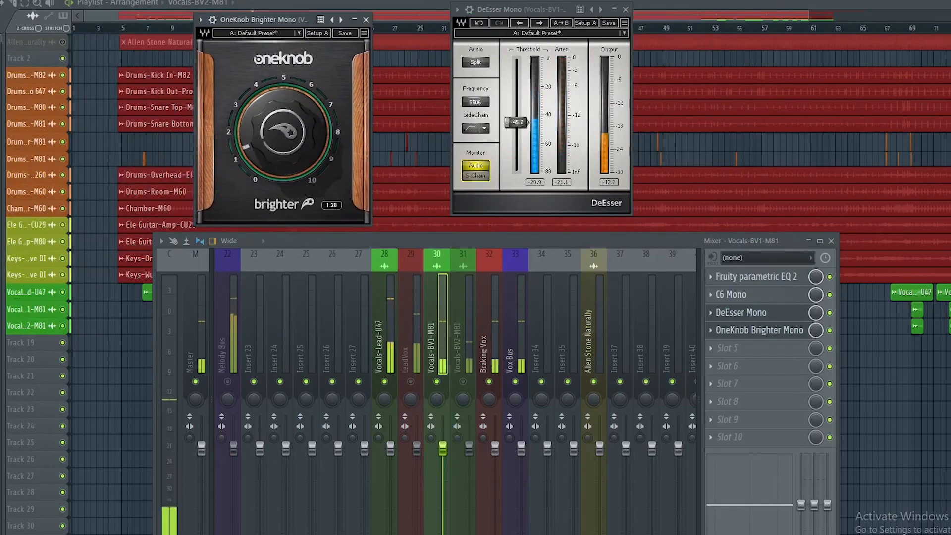
left_click_drag(283, 130, 278, 154)
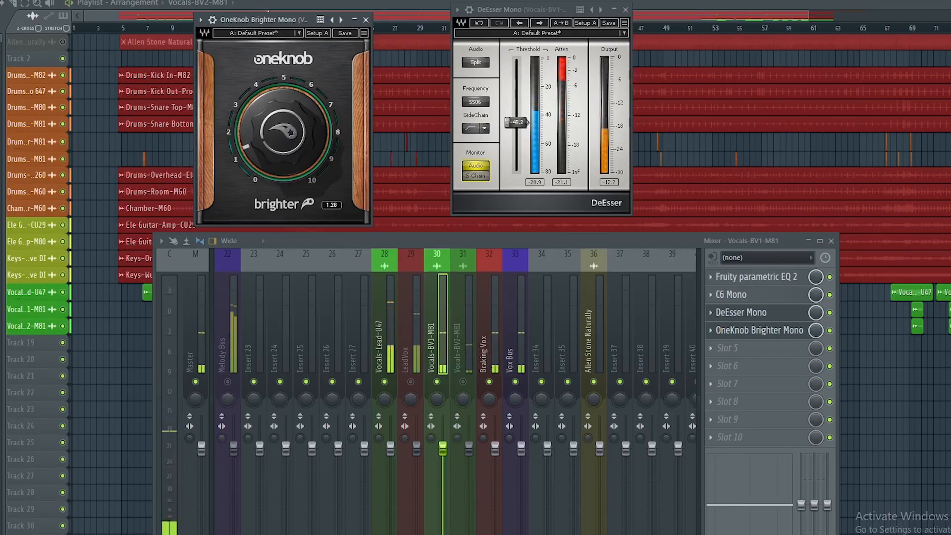
left_click(366, 20)
left_click(625, 9)
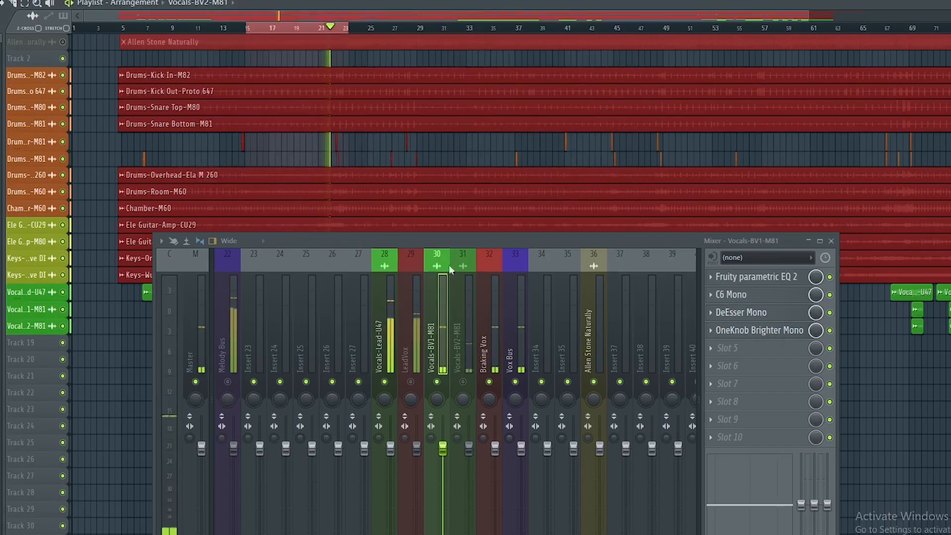
Compare Vocals-BV1-M81 with its effects bypassed and enabled during playback, and stop playback
left_click_drag(470, 235, 456, 143)
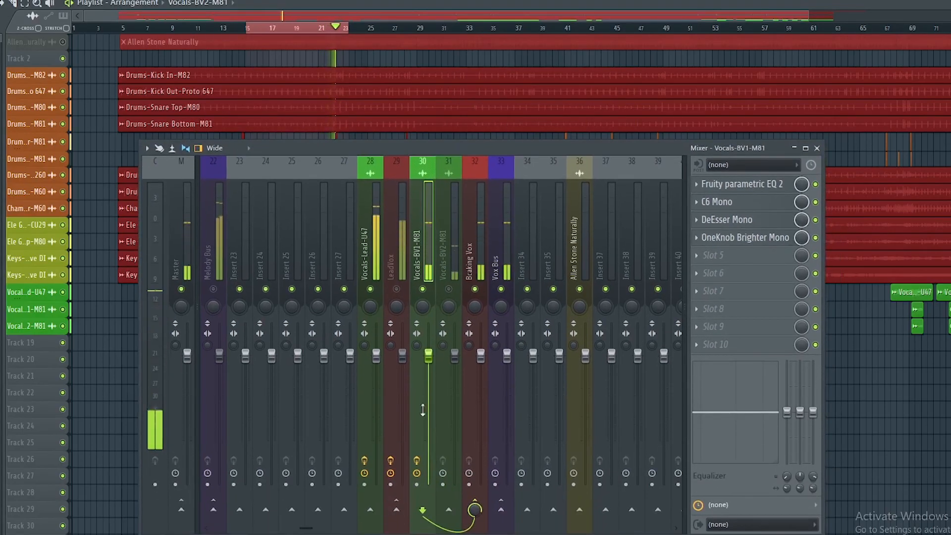
left_click(417, 460)
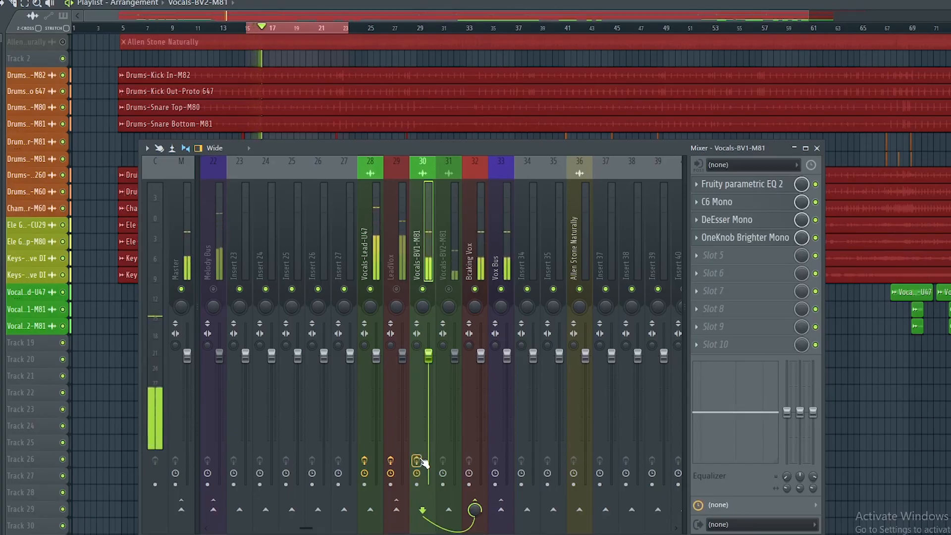
left_click(417, 460)
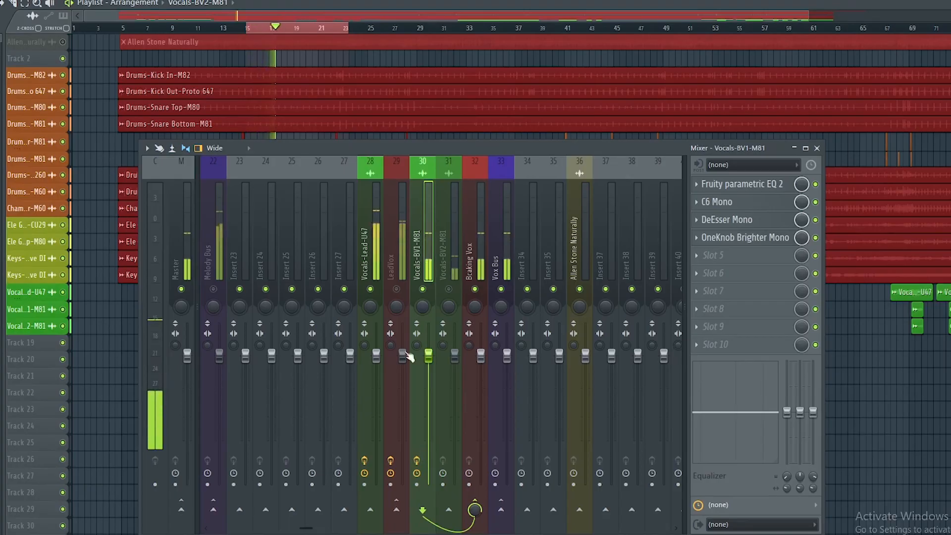
key("space")
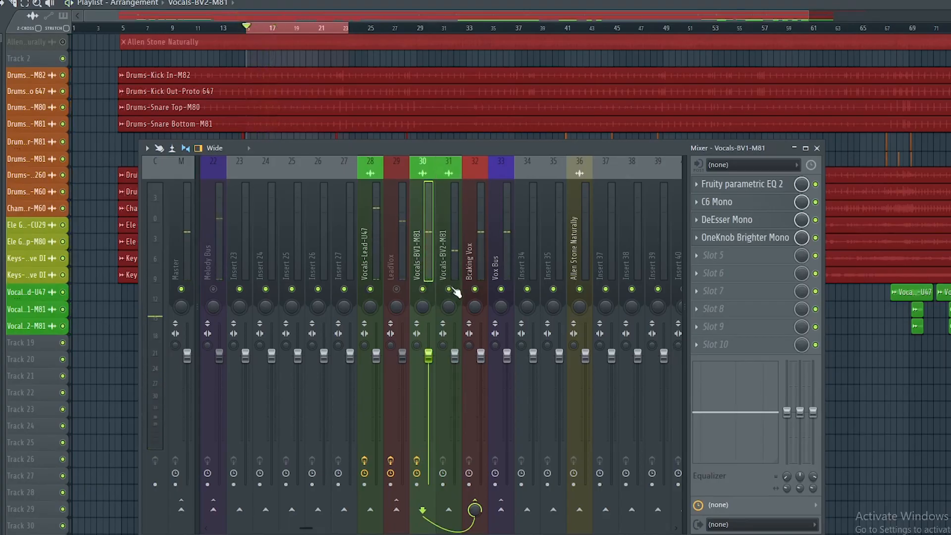
Copy the Fruity parametric EQ 2 with its settings from Vocals-BV1-M81 to Vocals-BV2-M81, close its window and restart playback
left_click(699, 190)
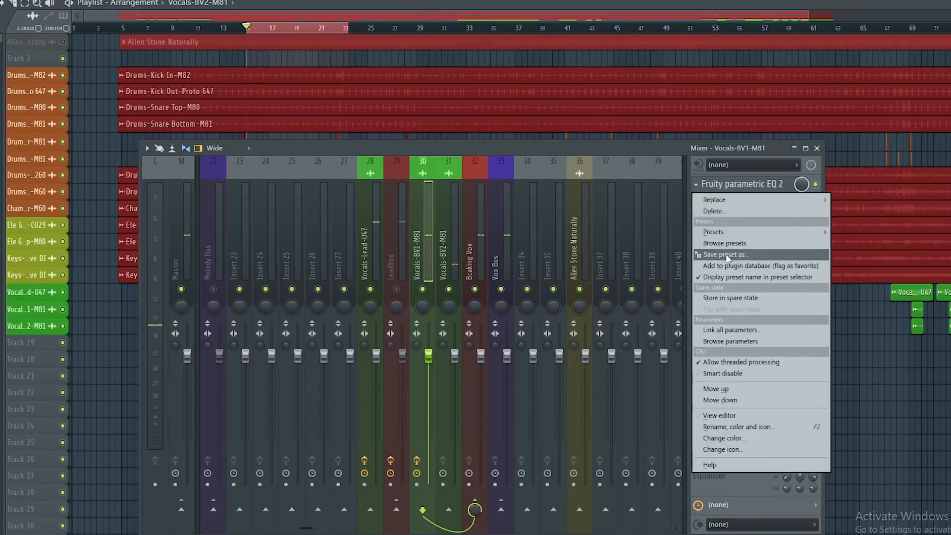
left_click_drag(713, 248, 452, 230)
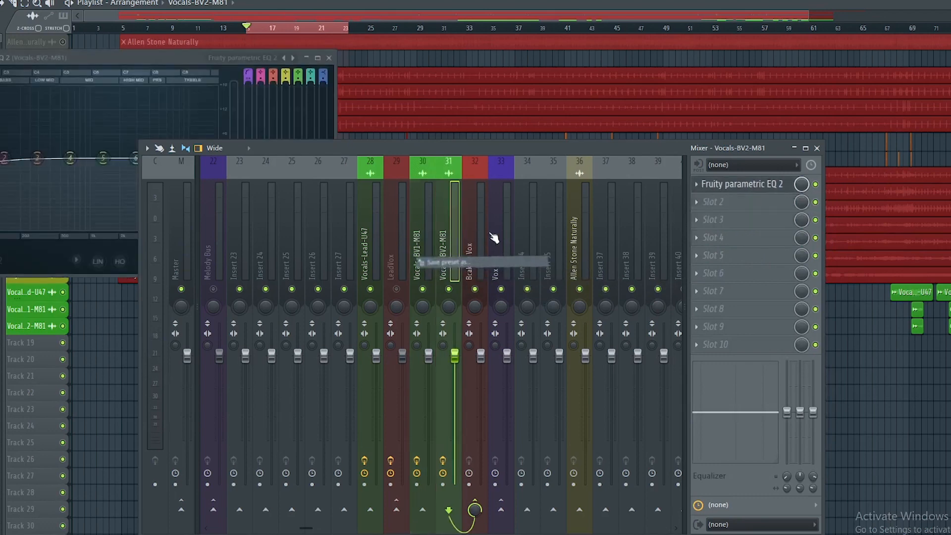
left_click(329, 58)
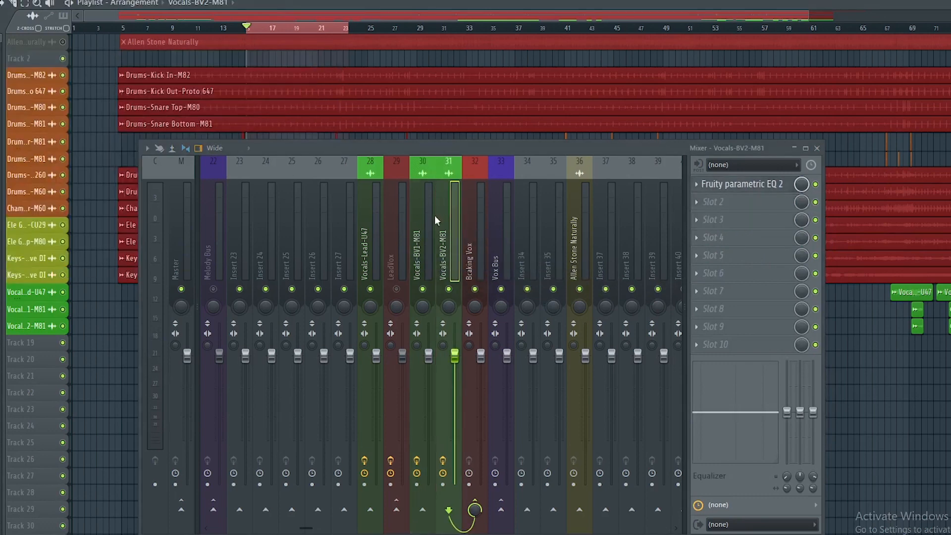
key("space")
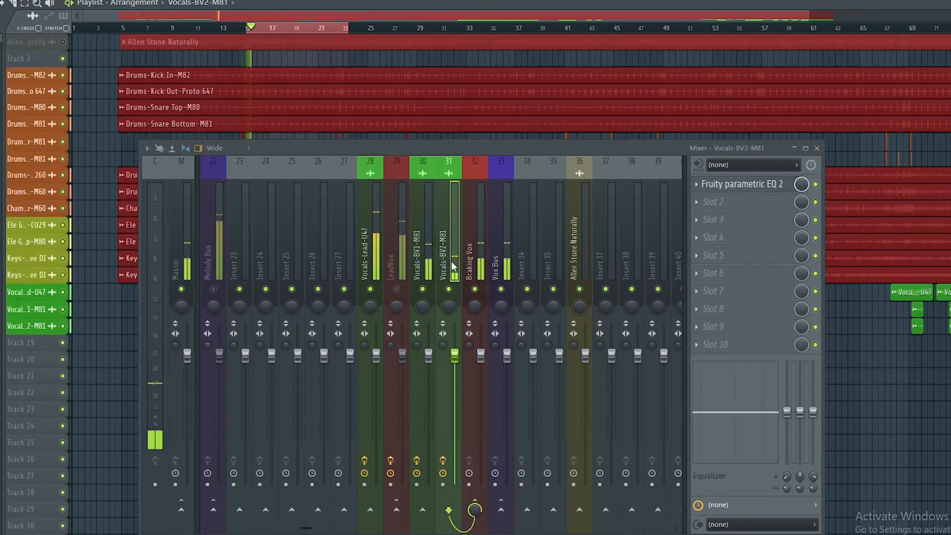
Copy the C6 Mono from Vocals-BV1-M81 into the second effect slot of Vocals-BV2-M81
left_click(425, 253)
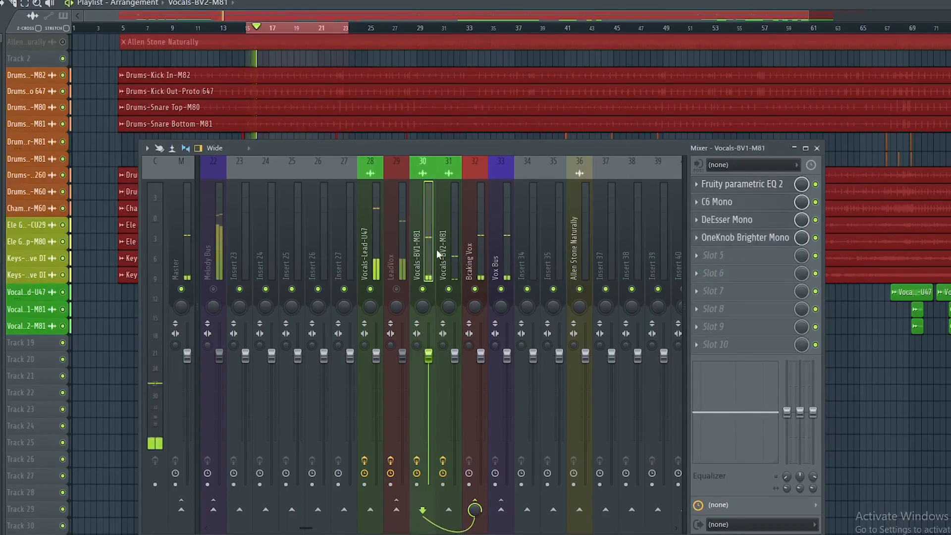
left_click(697, 202)
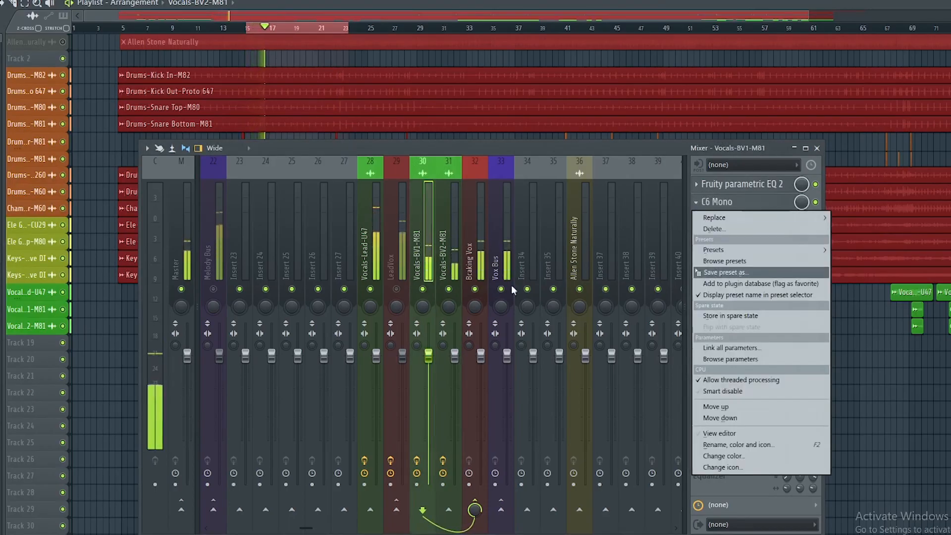
left_click(462, 258)
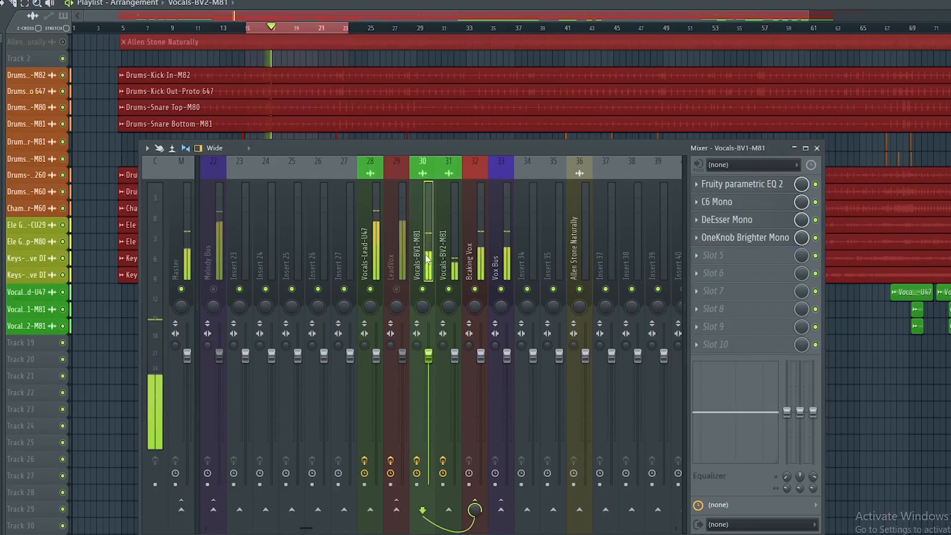
left_click(696, 202)
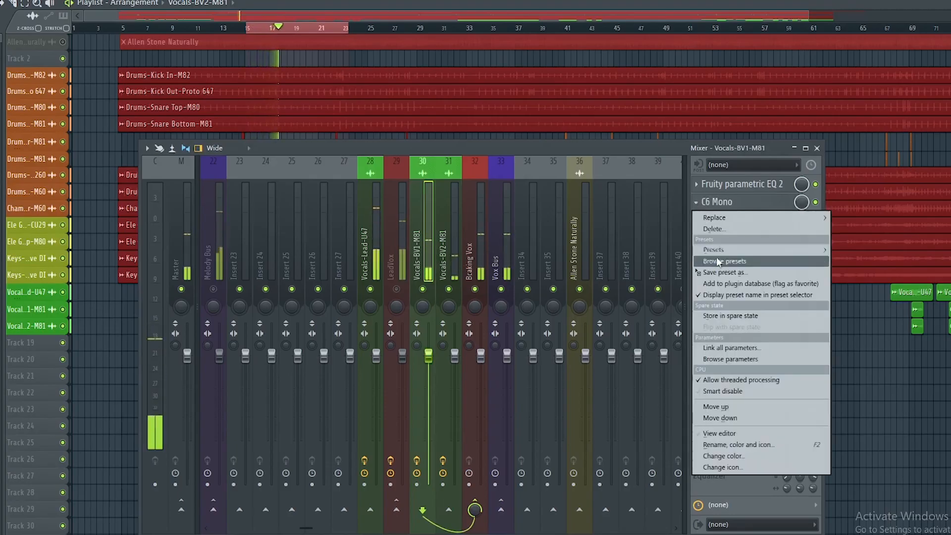
left_click_drag(718, 272, 447, 253)
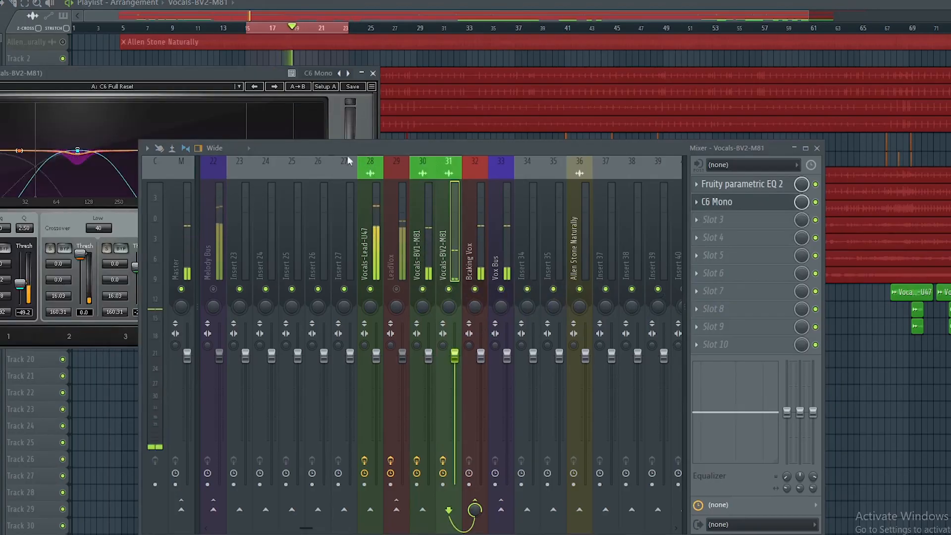
left_click_drag(266, 68, 546, 5)
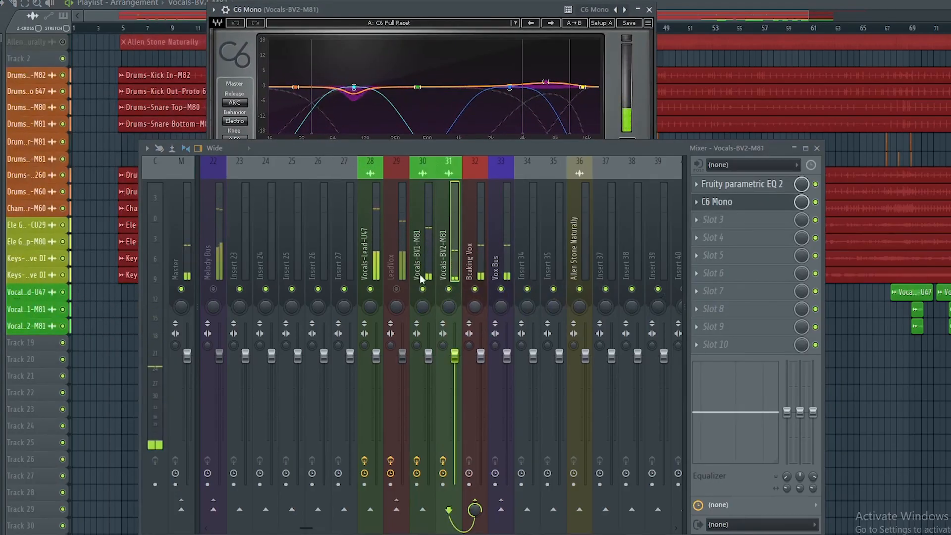
Mute Vocals-BV1-M81 and reset the C6 on Vocals-BV2-M81 with the C6 Full Reset preset
left_click(422, 289)
left_click_drag(476, 143, 408, 303)
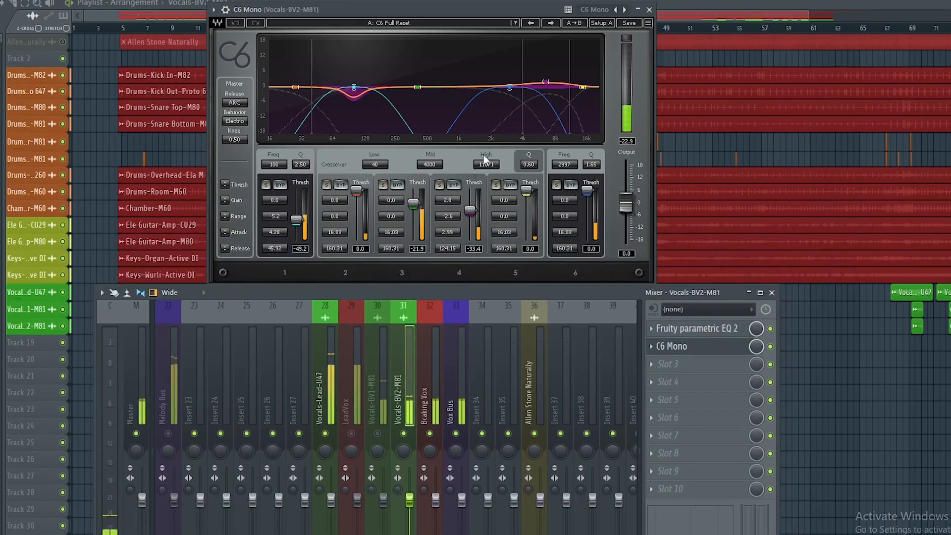
left_click(515, 23)
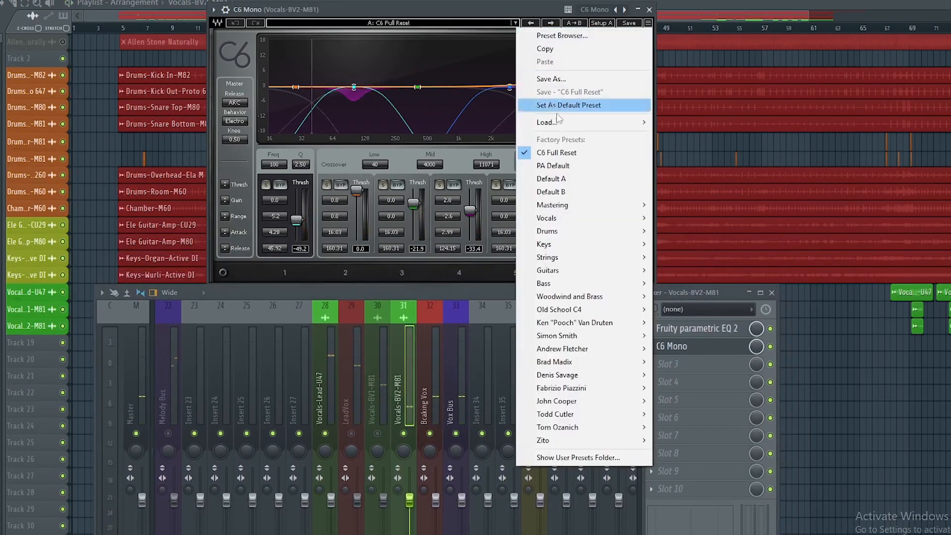
left_click(557, 152)
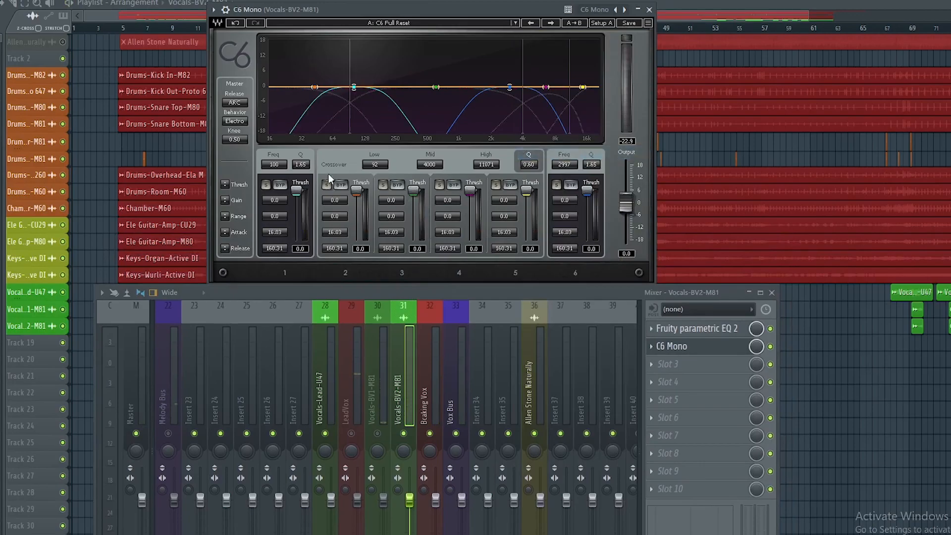
Solo band 1 of the Vocals-BV2-M81 C6 and set its threshold to -55.1 and range to -8.0
left_click(266, 184)
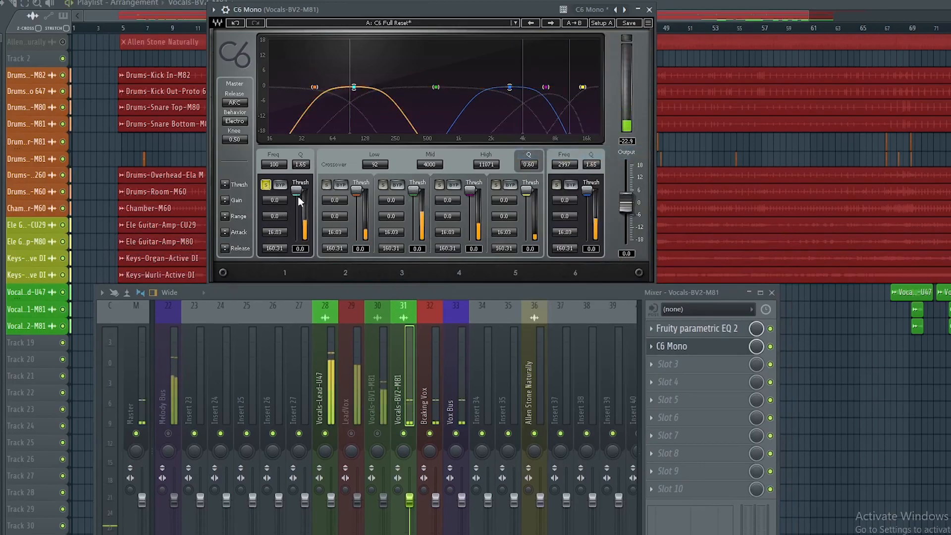
left_click_drag(297, 193, 298, 226)
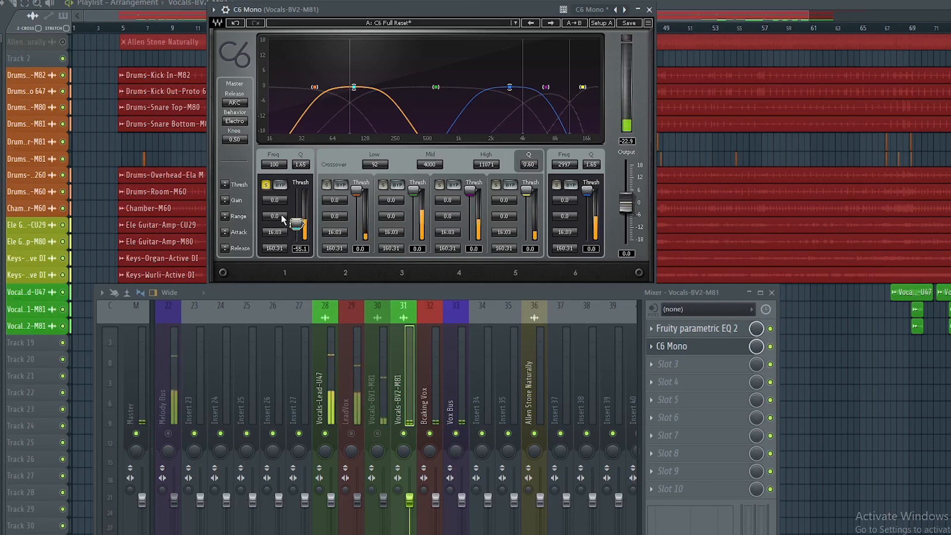
scroll(281, 218, "down", 8)
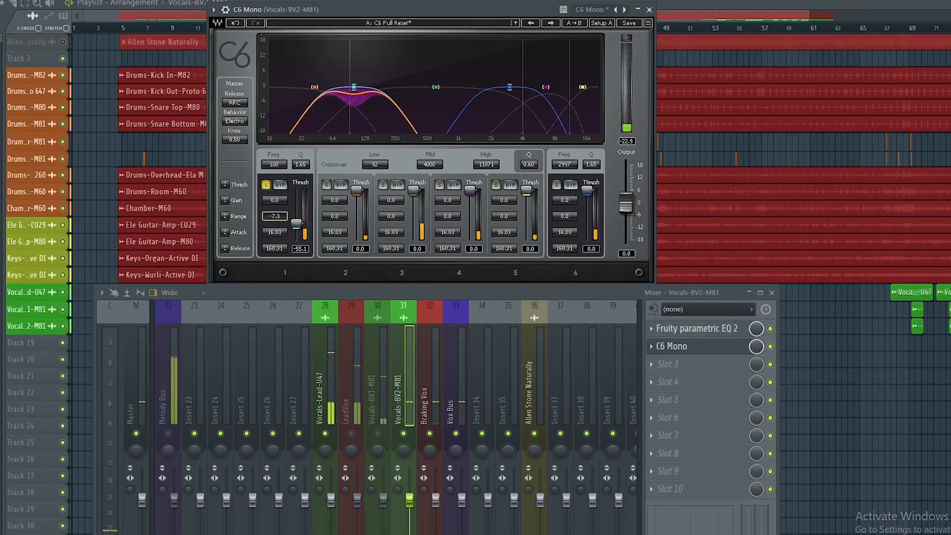
Solo band 2 of the C6, set the low crossover to 40 and lower the band's threshold to -62.6
left_click(327, 184)
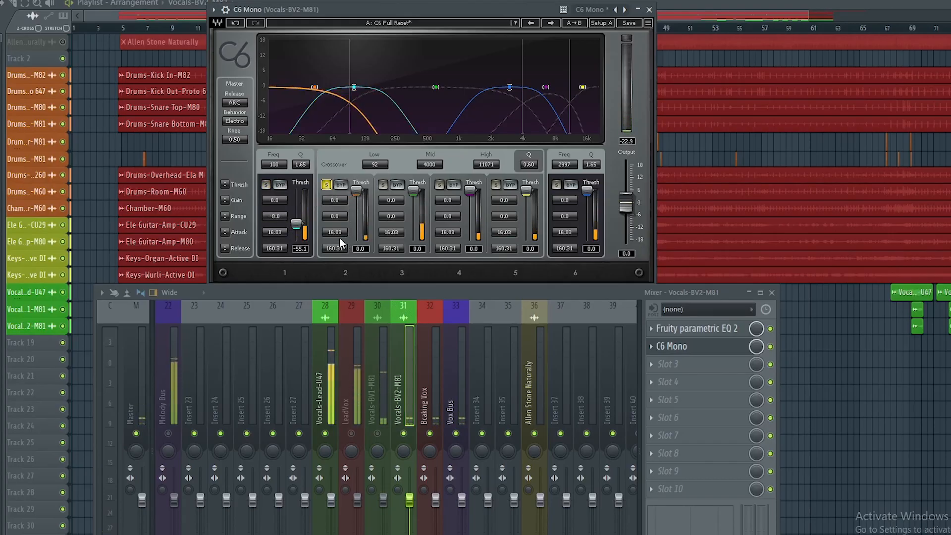
scroll(374, 165, "down", 10)
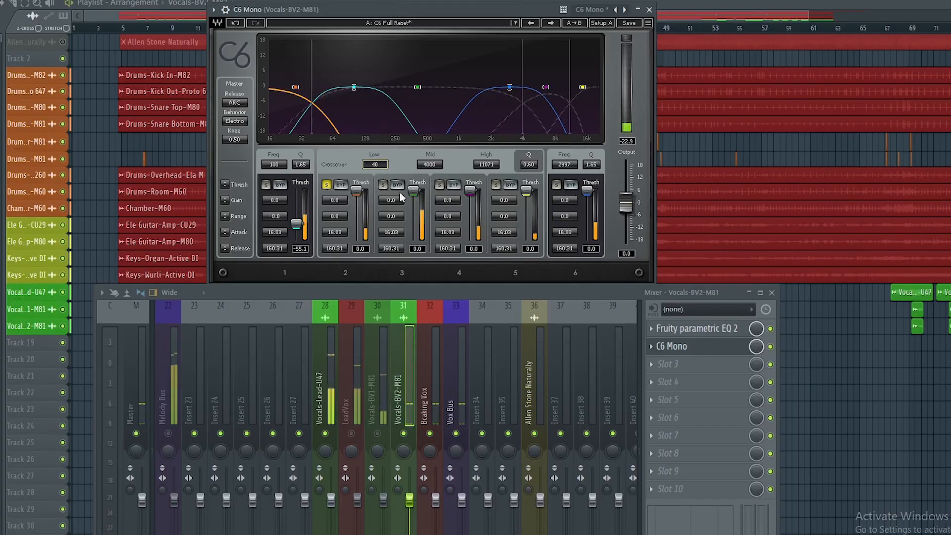
left_click_drag(358, 192, 358, 205)
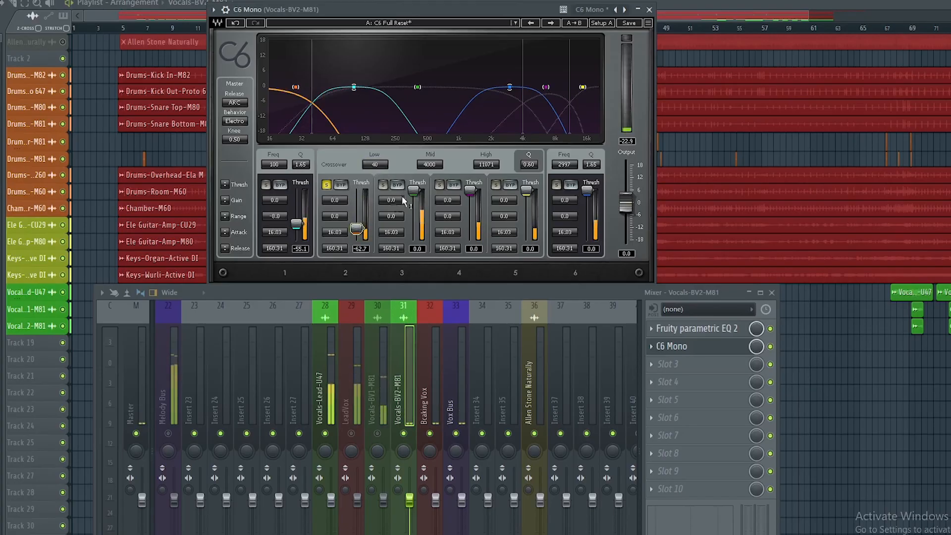
Solo band 3 of the C6 and set its gain to 1.7, range -2.5, attack 4.11, release 5.00 and threshold -33.0
left_click(383, 185)
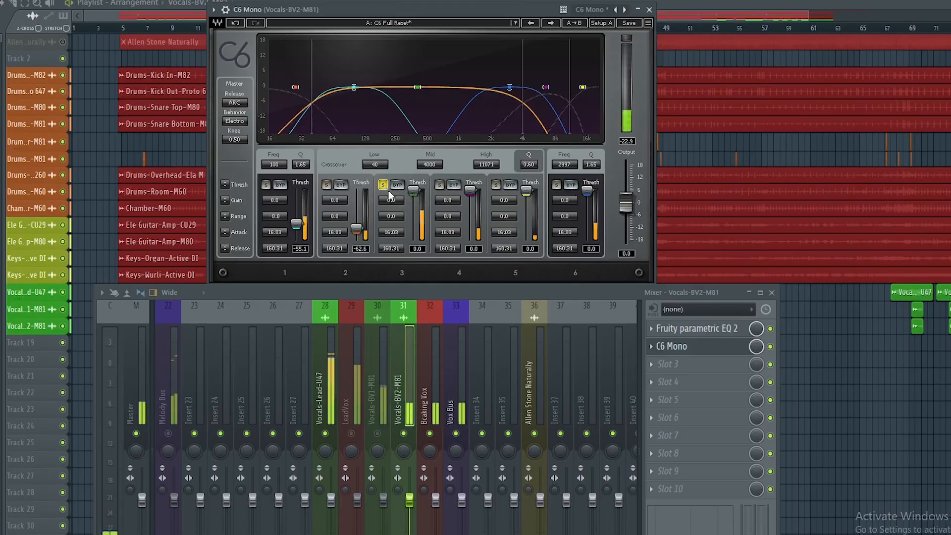
left_click_drag(414, 192, 399, 208)
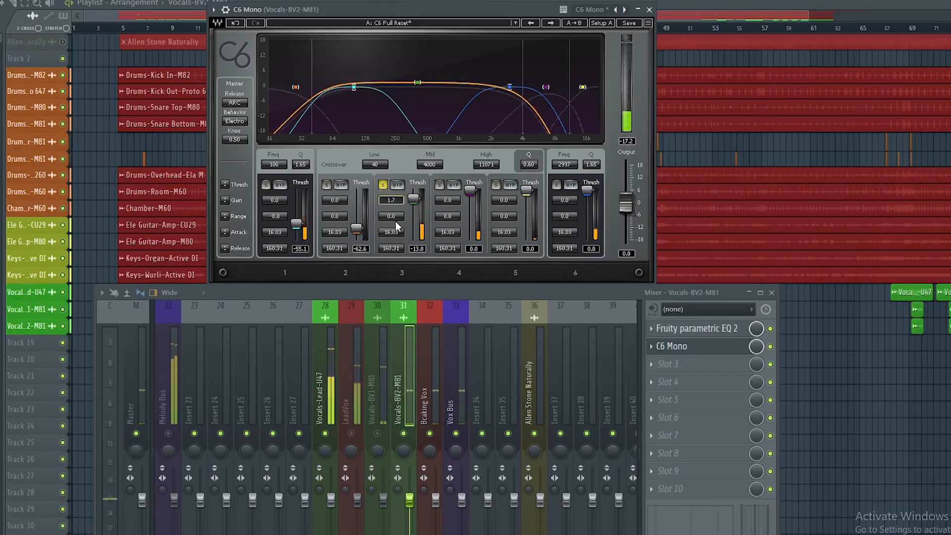
left_click_drag(396, 216, 396, 219)
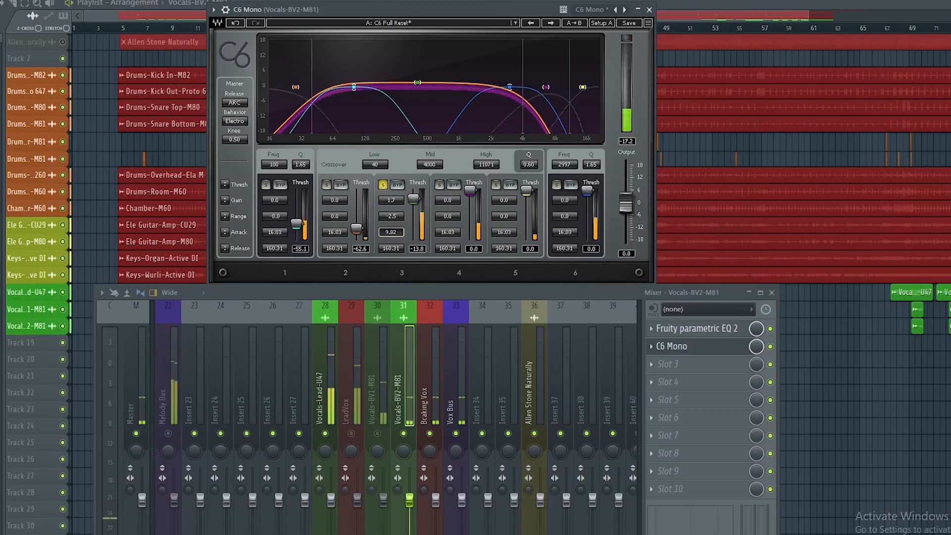
left_click(393, 248)
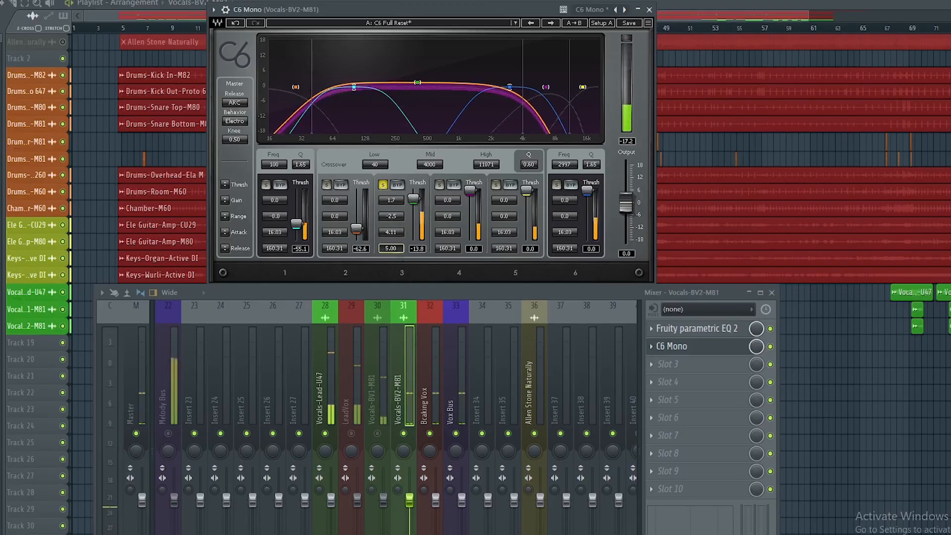
left_click_drag(414, 199, 415, 216)
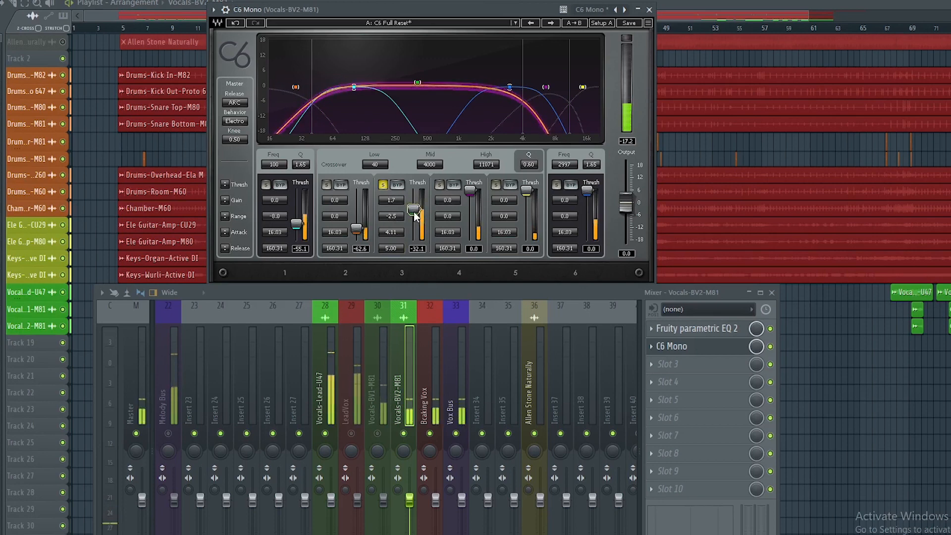
Solo C6 bands 4, 5 and 6 in turn, and move band 6 to 4133 Hz with a gain of -4.8
left_click(435, 185)
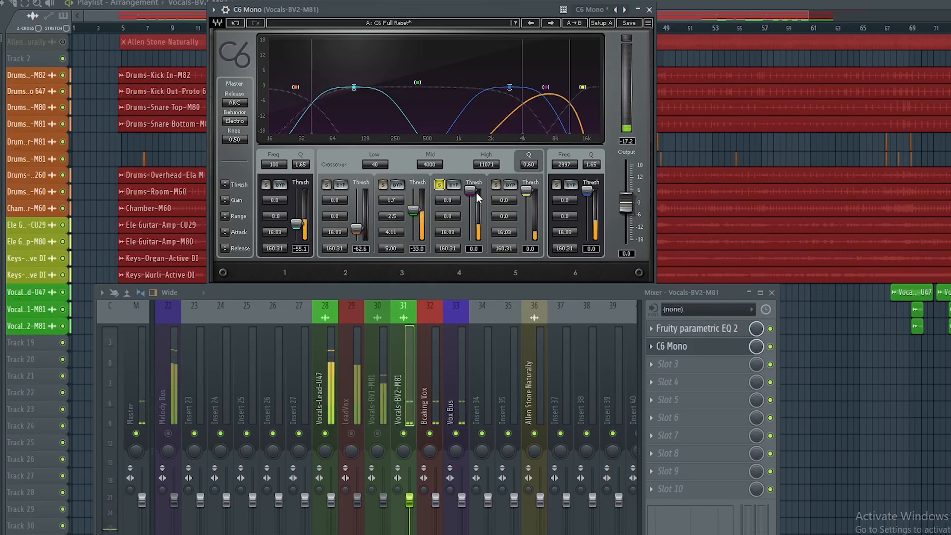
left_click(496, 185)
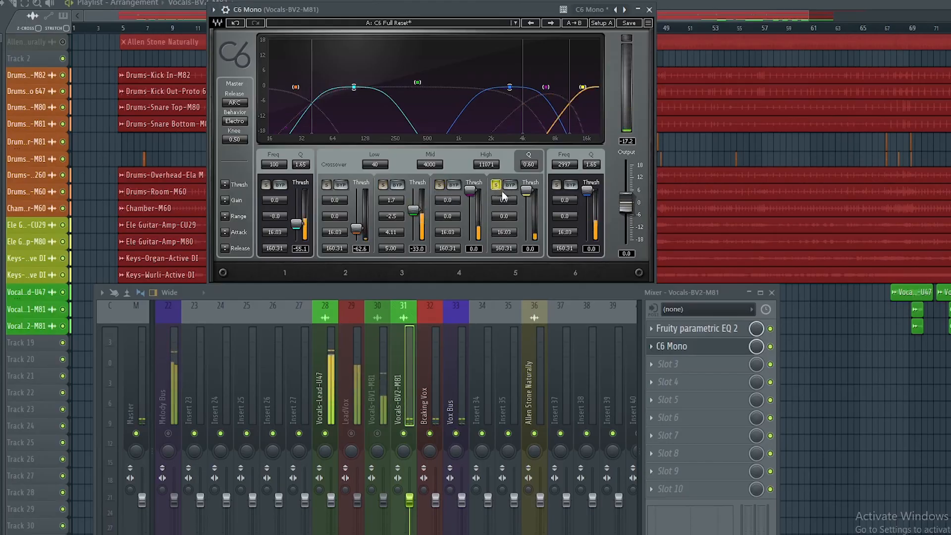
left_click(555, 186)
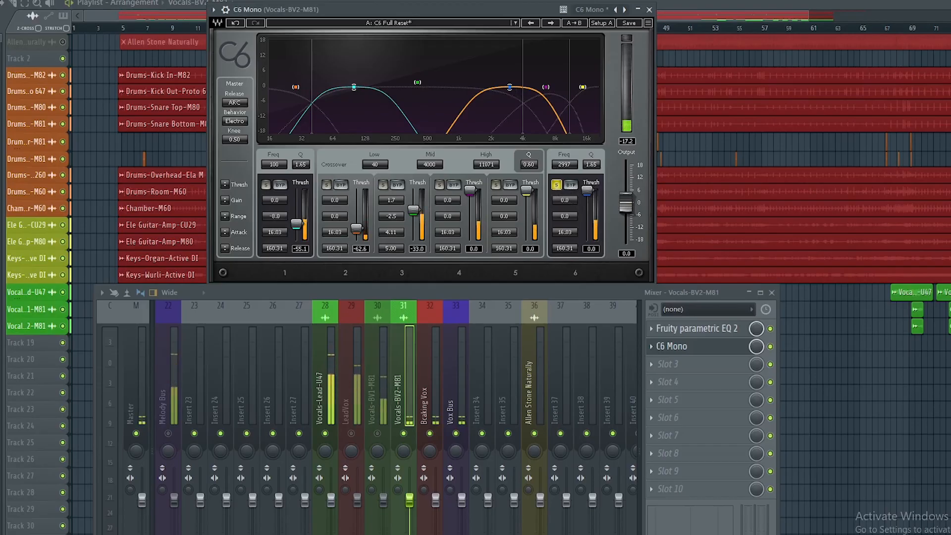
mouse_move(509, 88)
left_mouse_down()
mouse_move(525, 73)
mouse_move(523, 99)
left_mouse_up()
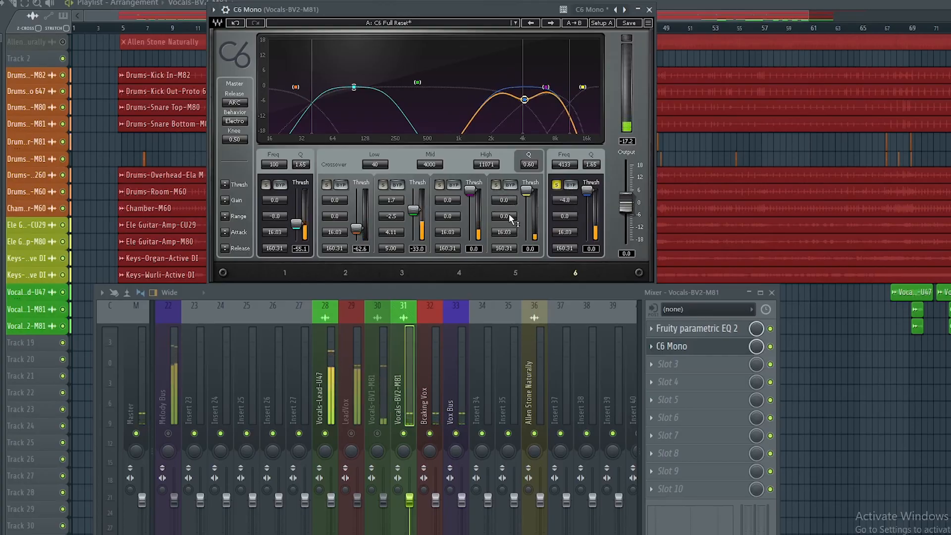
Set band 5's threshold to -19.4 and attack to 3.18, and return its range to 0
left_click_drag(509, 215, 509, 223)
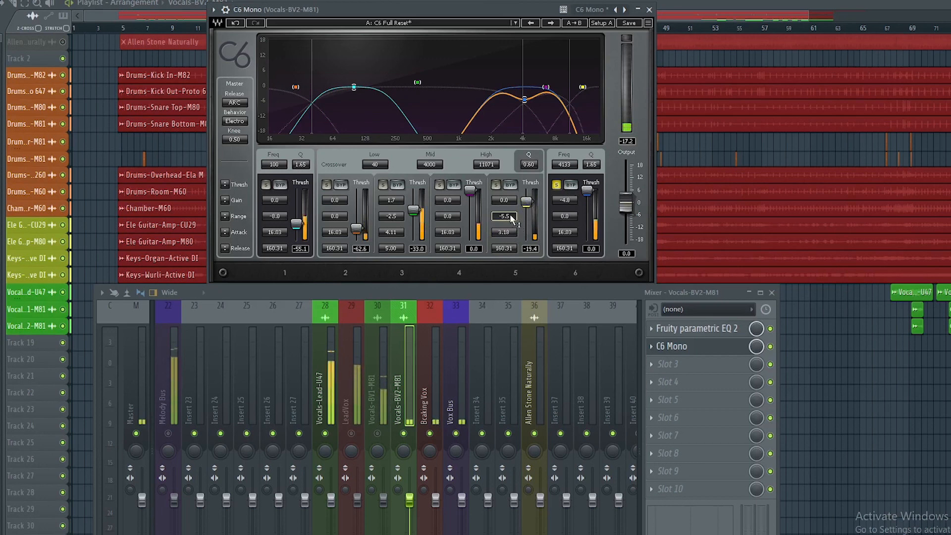
type("00")
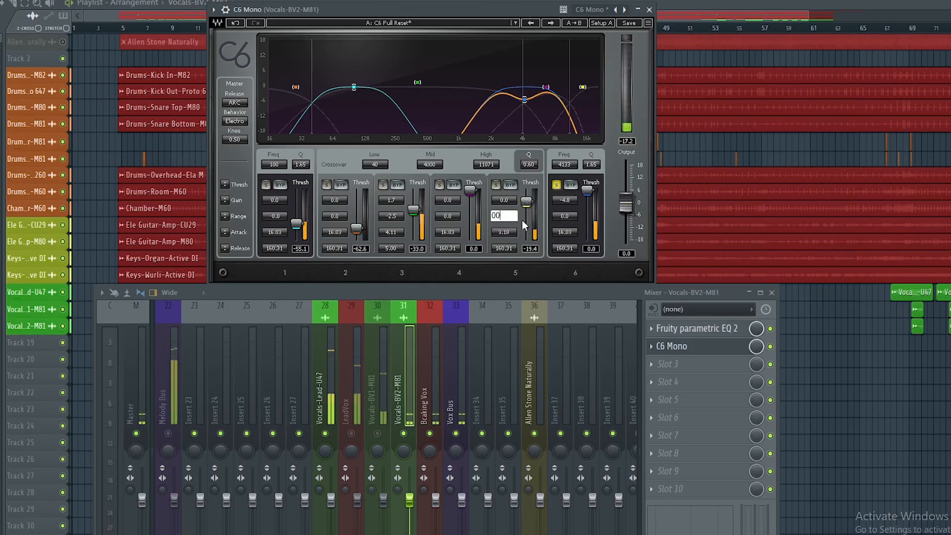
key("Return")
Set band 6's threshold to -49.3, range -6.6, attack 3.34, release 79.79 and Q 3.65, turn off its solo and close the C6
left_click_drag(584, 191, 570, 223)
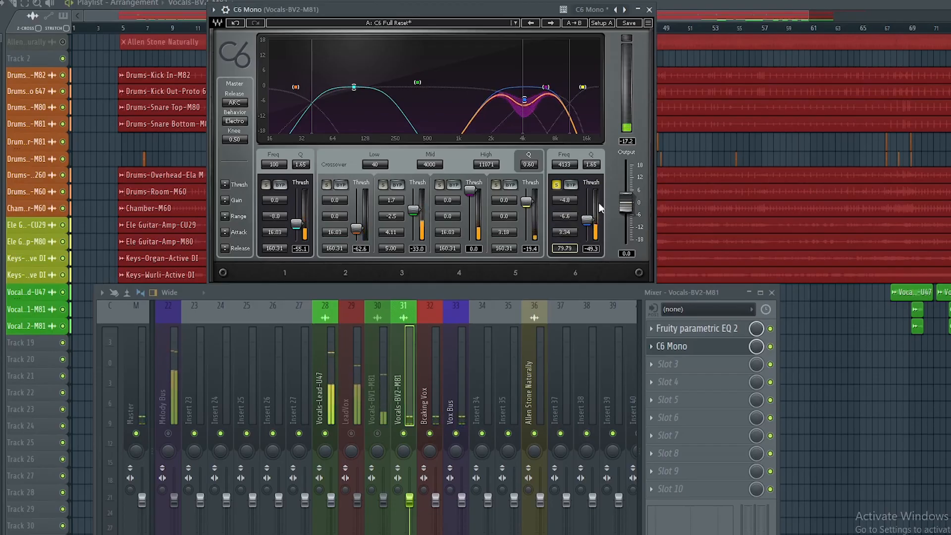
left_click_drag(594, 165, 593, 160)
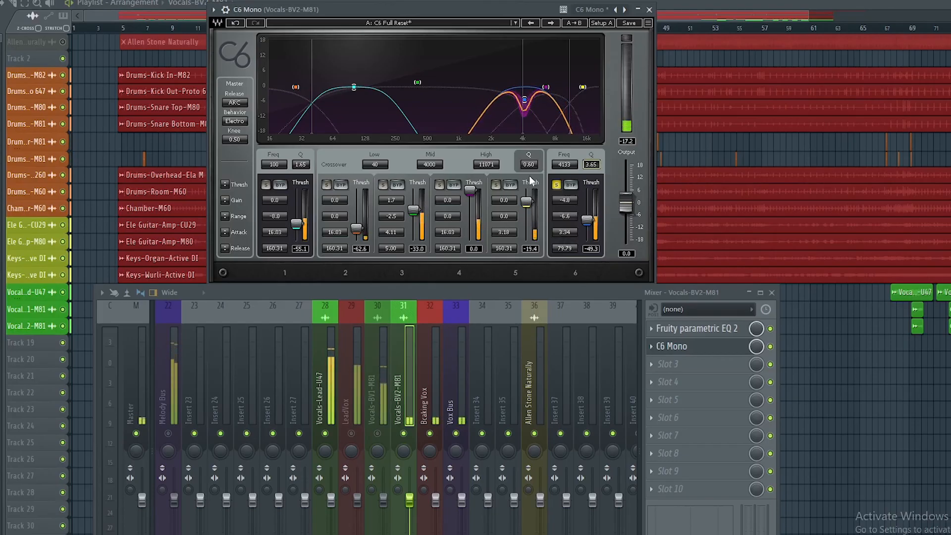
left_click(556, 185)
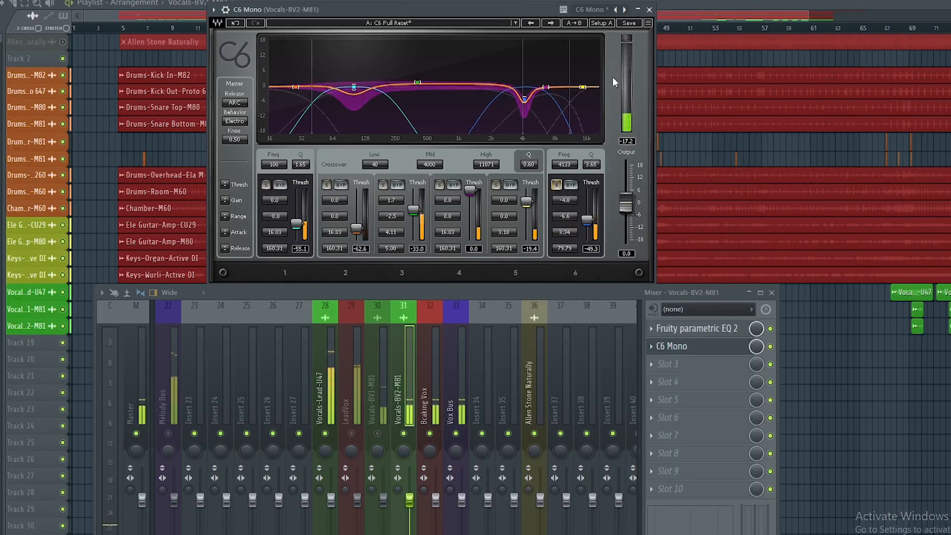
left_click(648, 9)
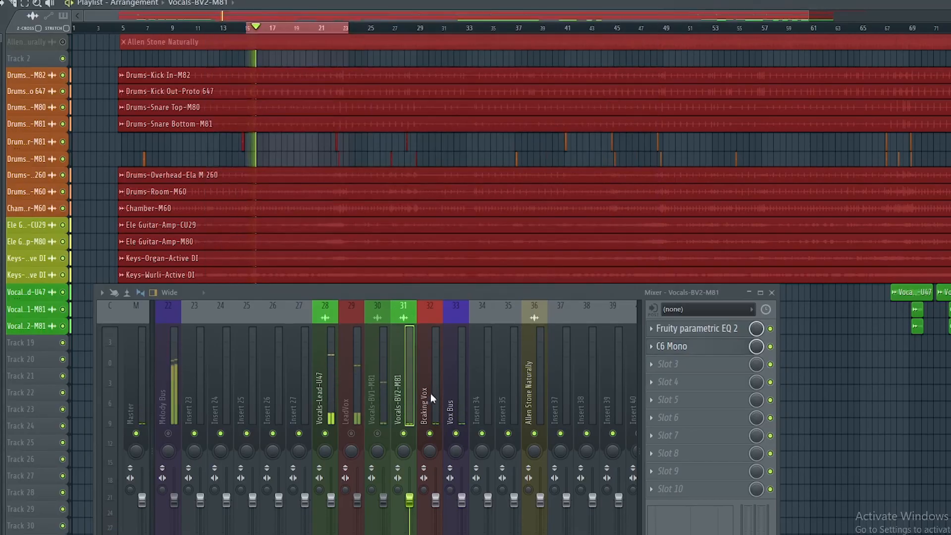
Copy the DeEsser Mono from Vocals-BV1-M81 to Vocals-BV2-M81 and place its window above the mixer
left_click(386, 397)
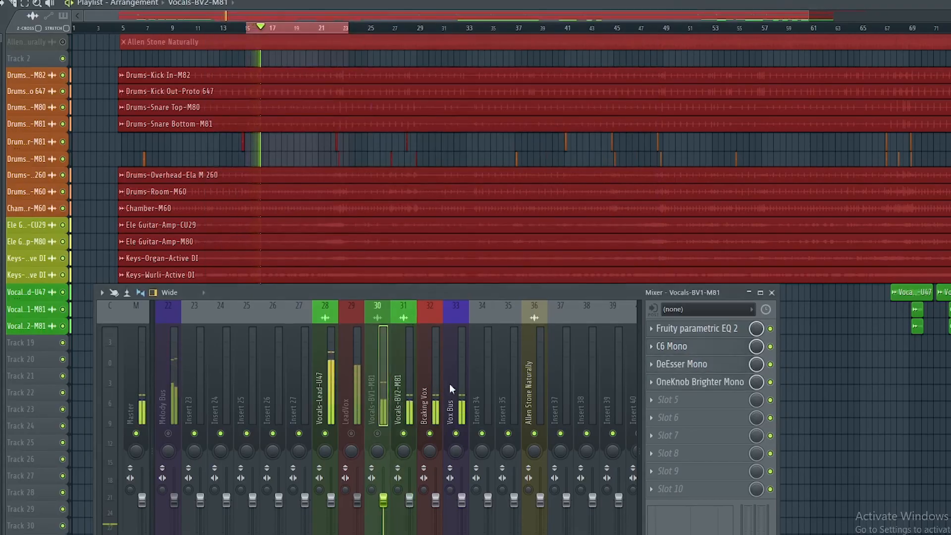
left_click(652, 367)
left_click_drag(677, 353, 402, 383)
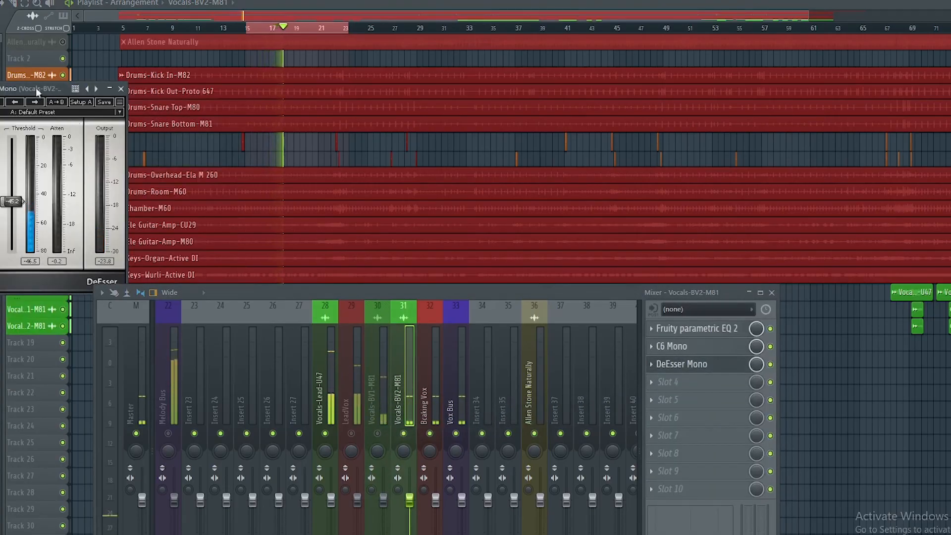
left_click_drag(208, 81, 566, 44)
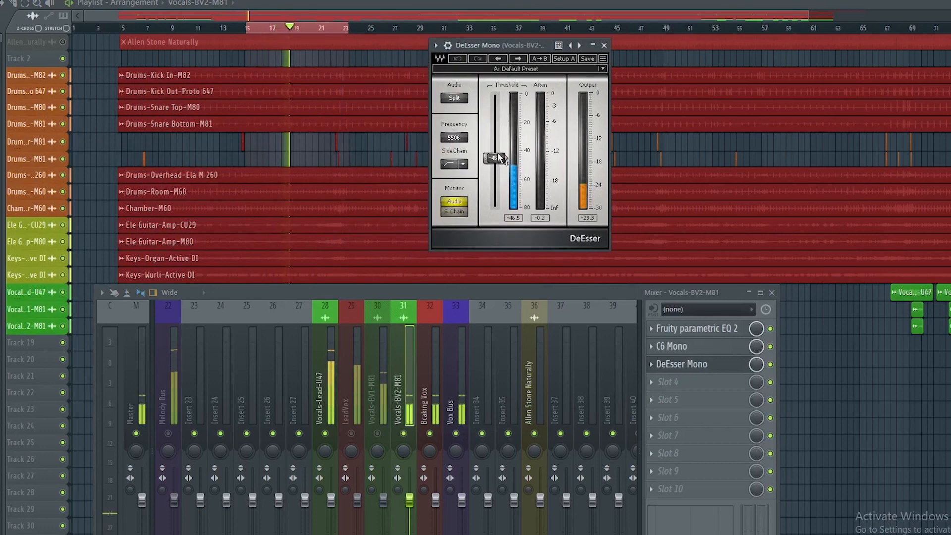
Set the DeEsser threshold to -59.1 while monitoring the side chain, switch monitoring back to audio and close the plugin
left_click_drag(495, 158, 500, 182)
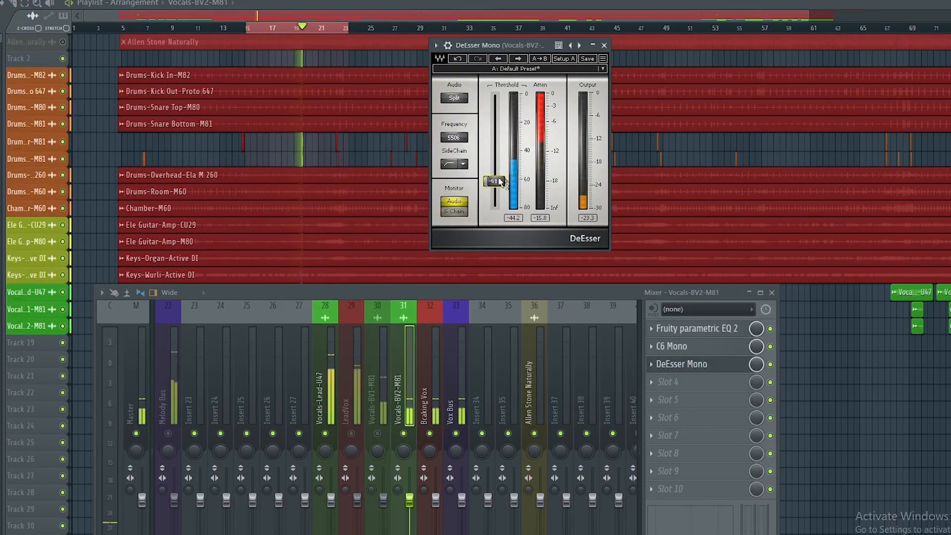
left_click(463, 211)
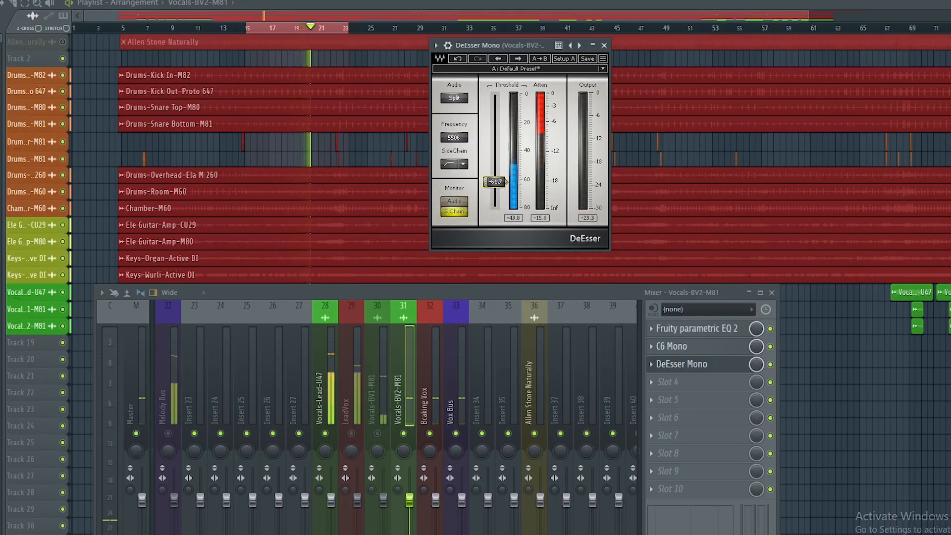
left_click_drag(495, 181, 495, 177)
left_click(453, 202)
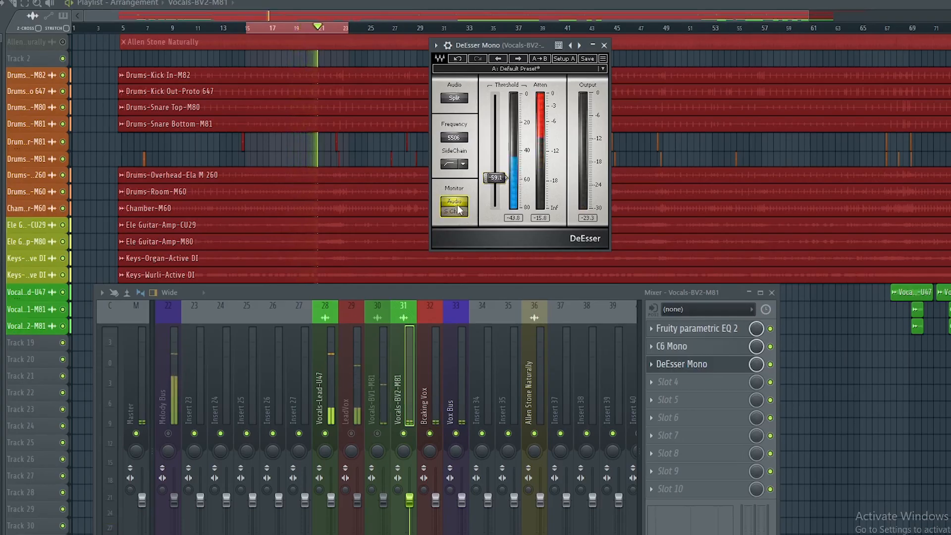
left_click(604, 46)
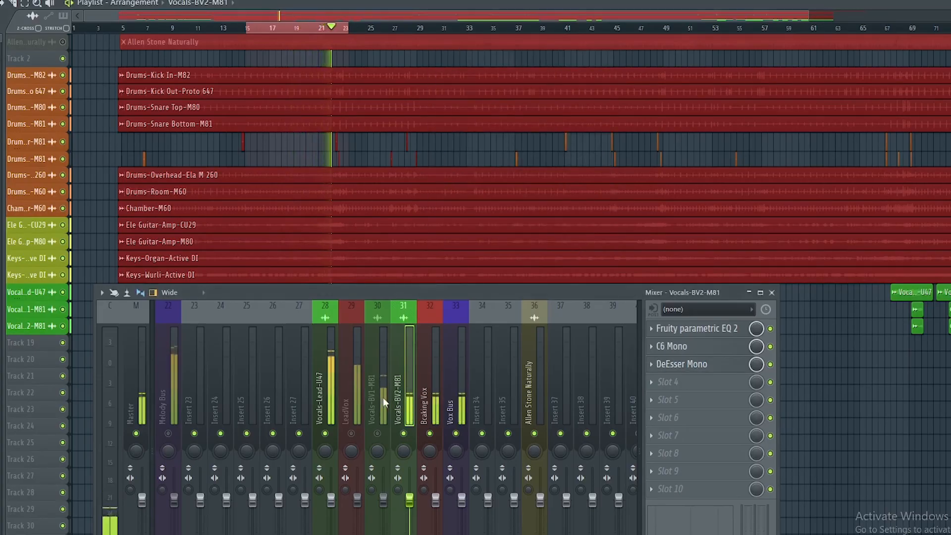
Unmute Vocals-BV1-M81 and add RVox Mono to slot 4 of Vocals-BV2-M81
left_click(378, 434)
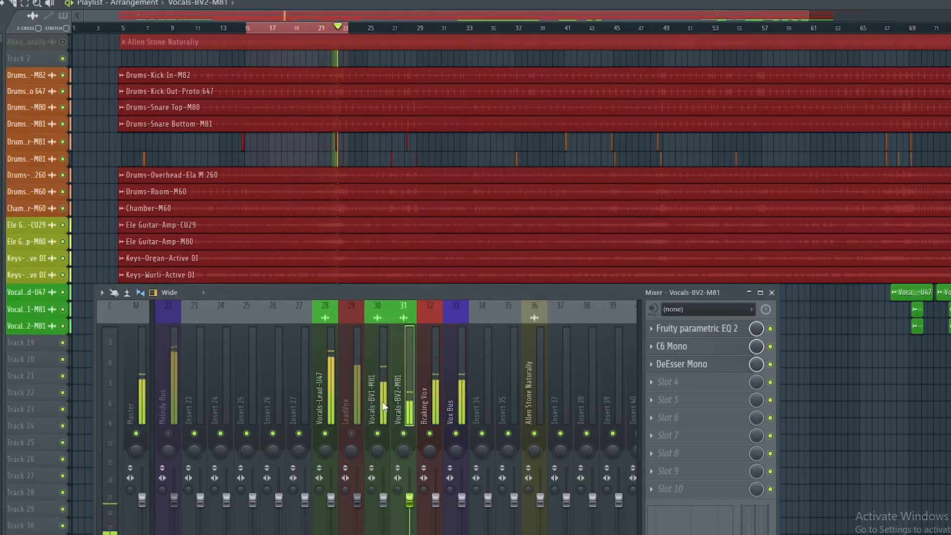
left_click(383, 402)
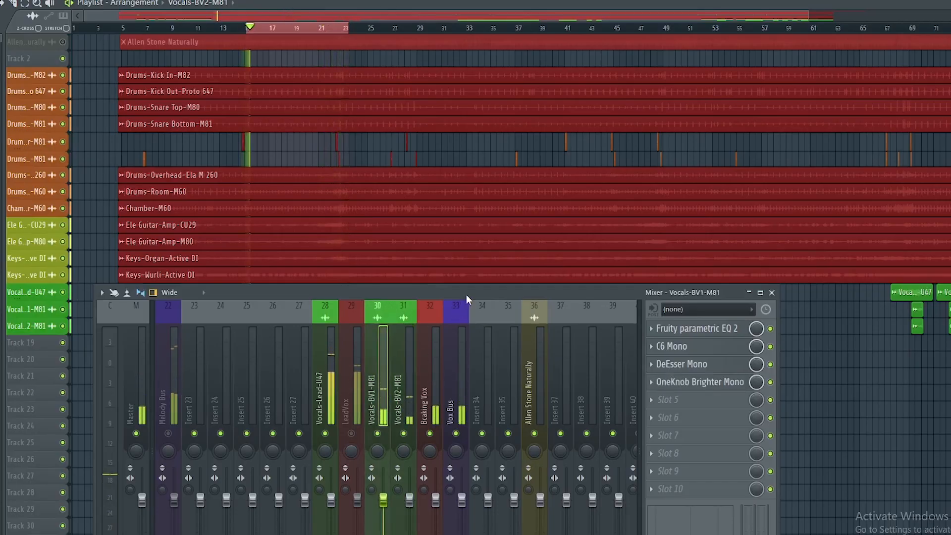
left_click_drag(465, 294, 583, 92)
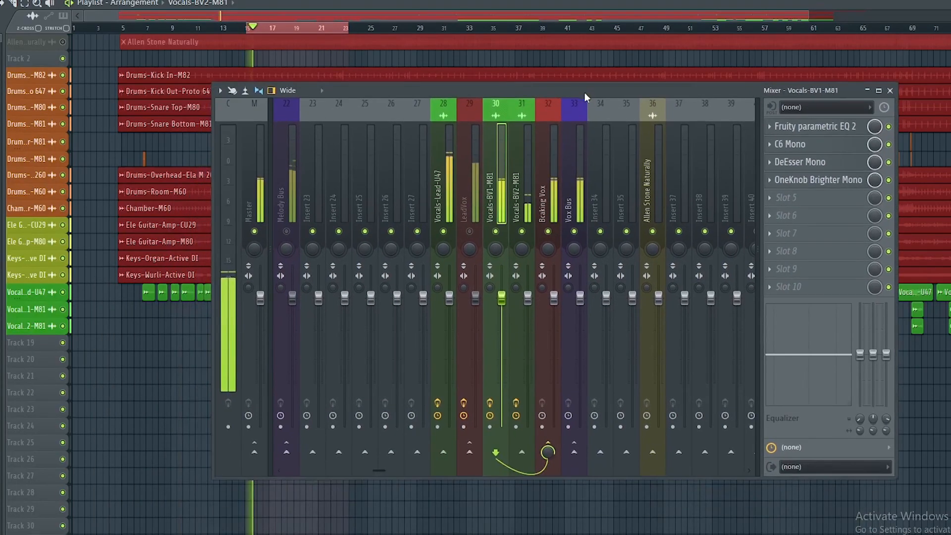
left_click(524, 202)
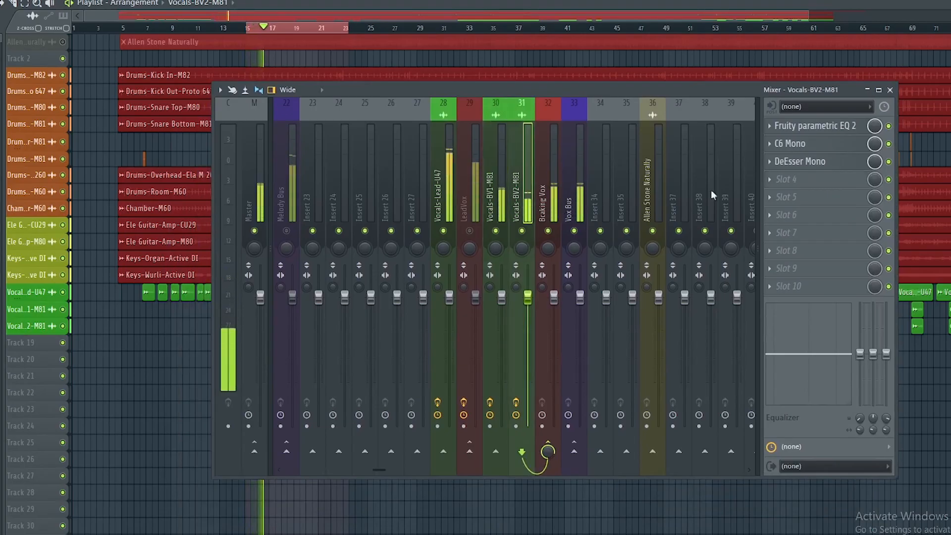
left_click(795, 183)
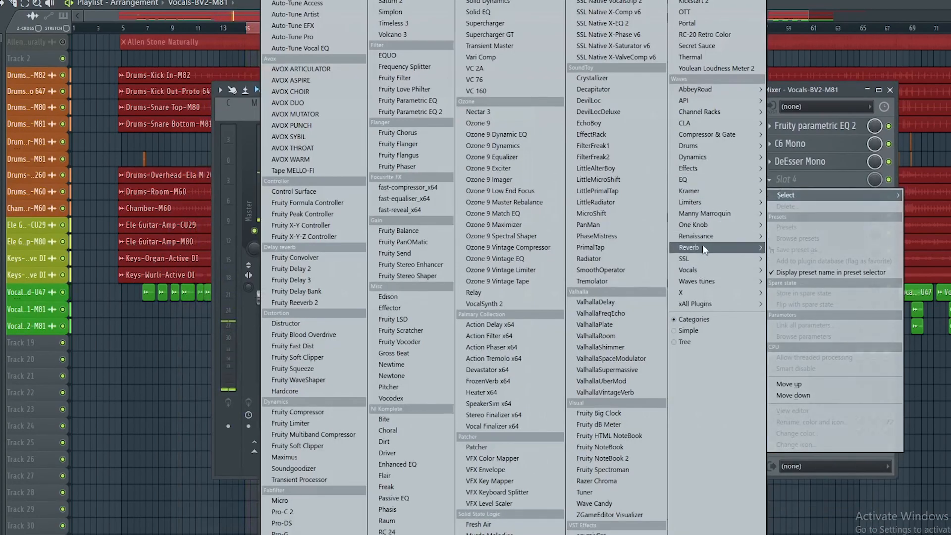
mouse_move(698, 237)
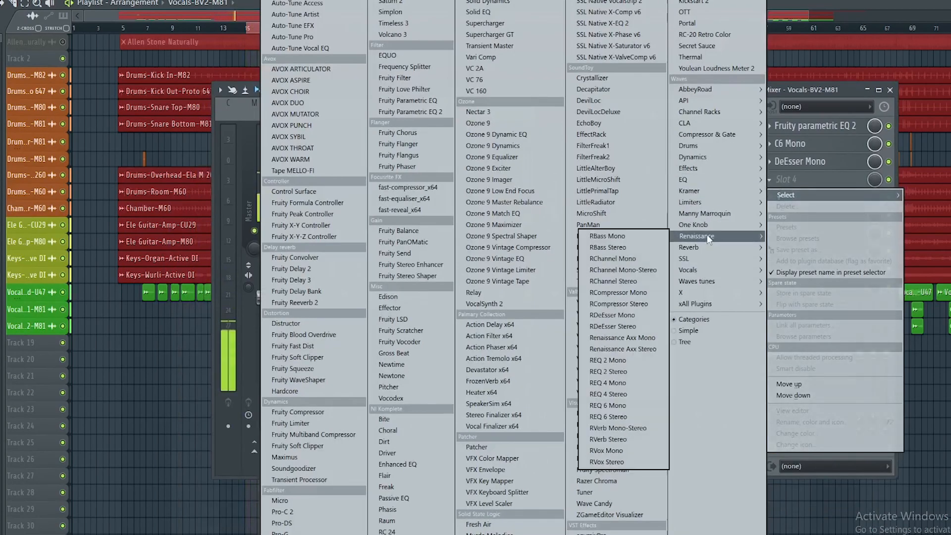
left_click(621, 450)
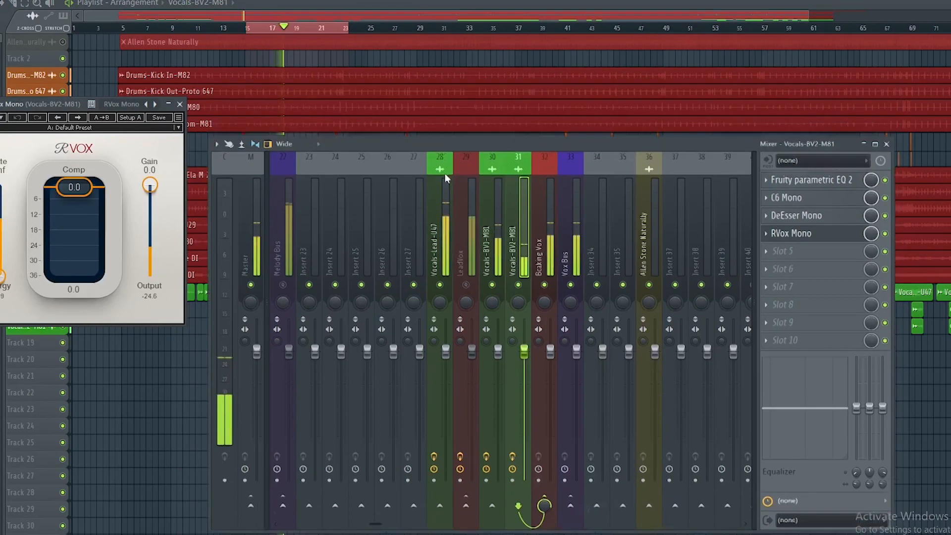
Load the BG Vocal artist preset in the RVox on Vocals-BV2-M81 and close the plugin
left_click_drag(446, 145, 430, 228)
left_click_drag(62, 102, 277, 44)
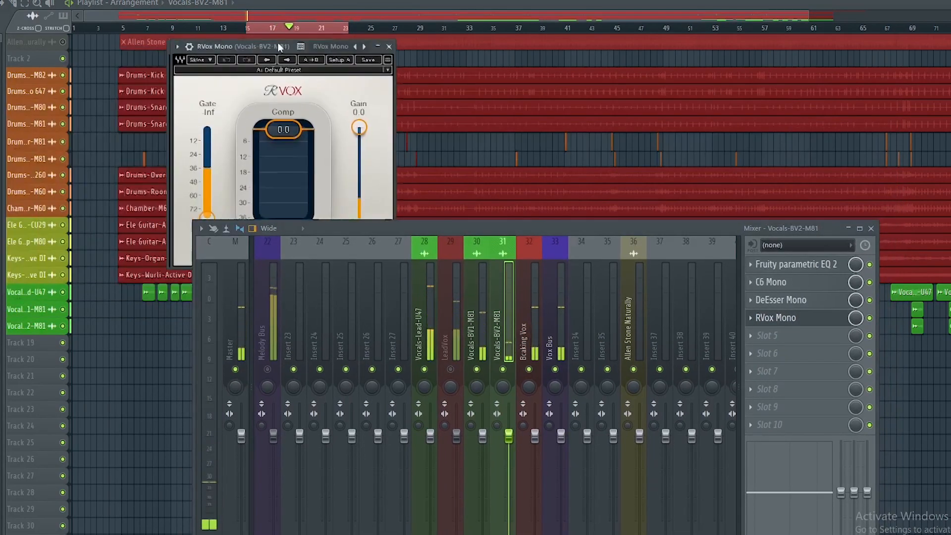
left_click(298, 71)
mouse_move(350, 224)
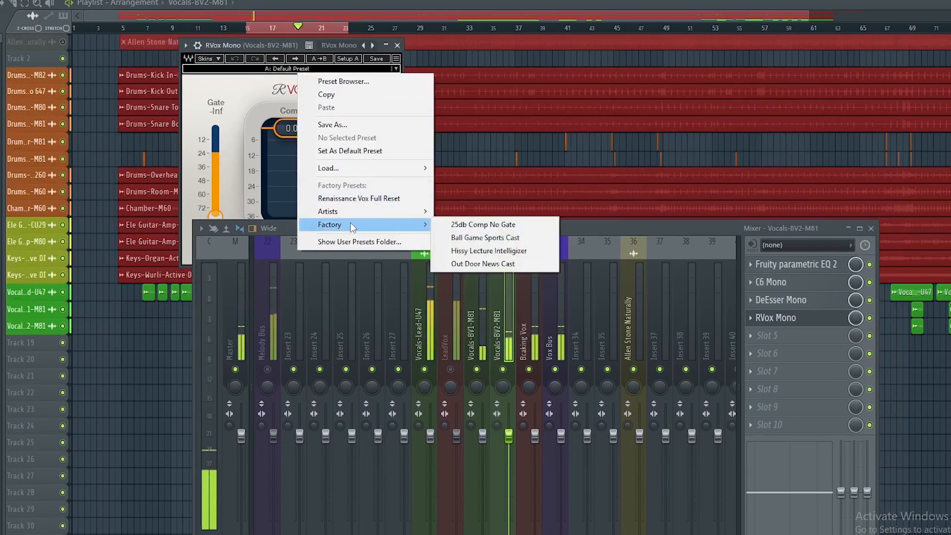
mouse_move(371, 211)
mouse_move(504, 211)
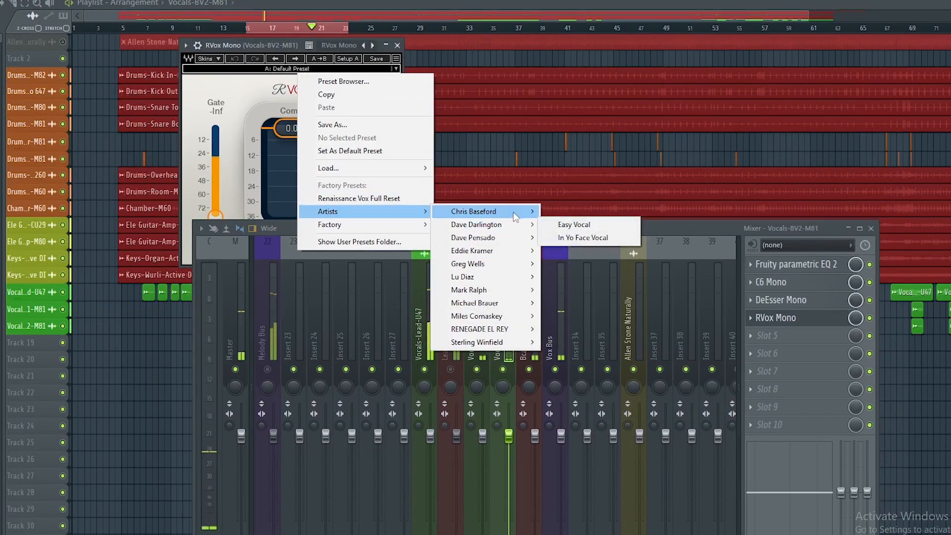
left_click(569, 212)
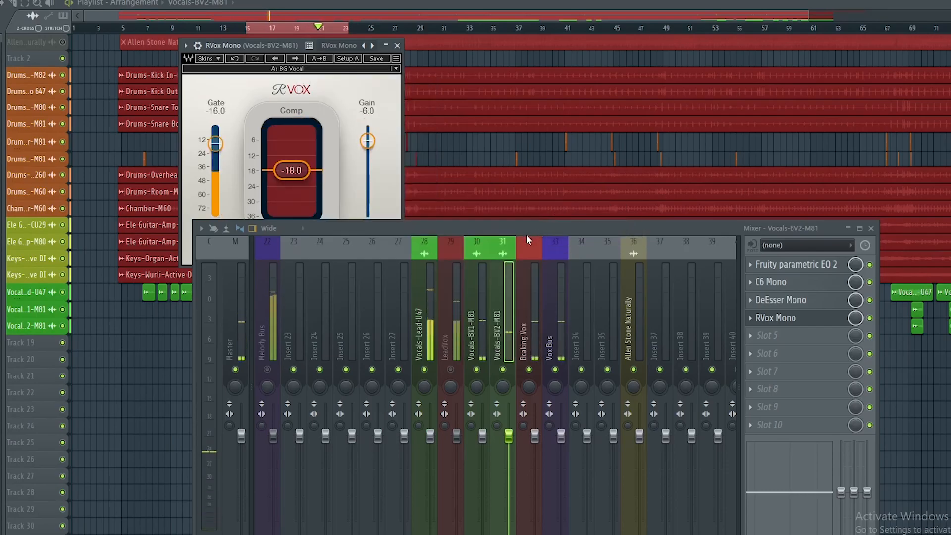
left_click_drag(287, 44, 457, 17)
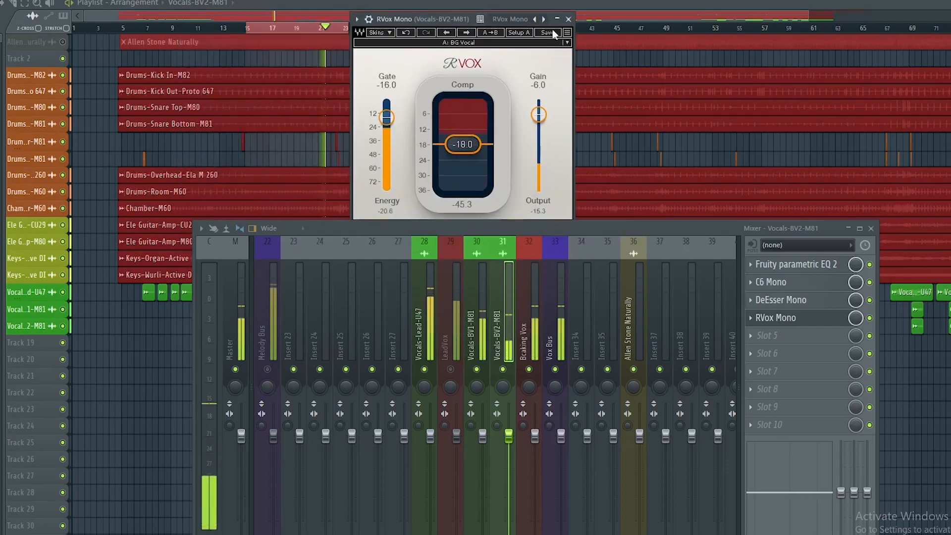
left_click(568, 19)
Pan Vocals-BV1-M81 to the left and Vocals-BV2-M81 to the right
left_click_drag(568, 226, 536, 105)
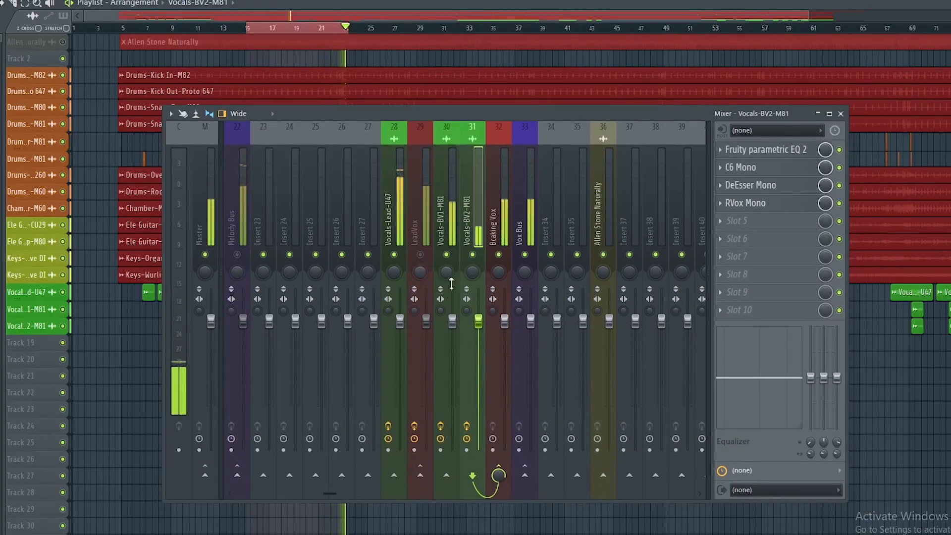
left_click_drag(445, 271, 472, 268)
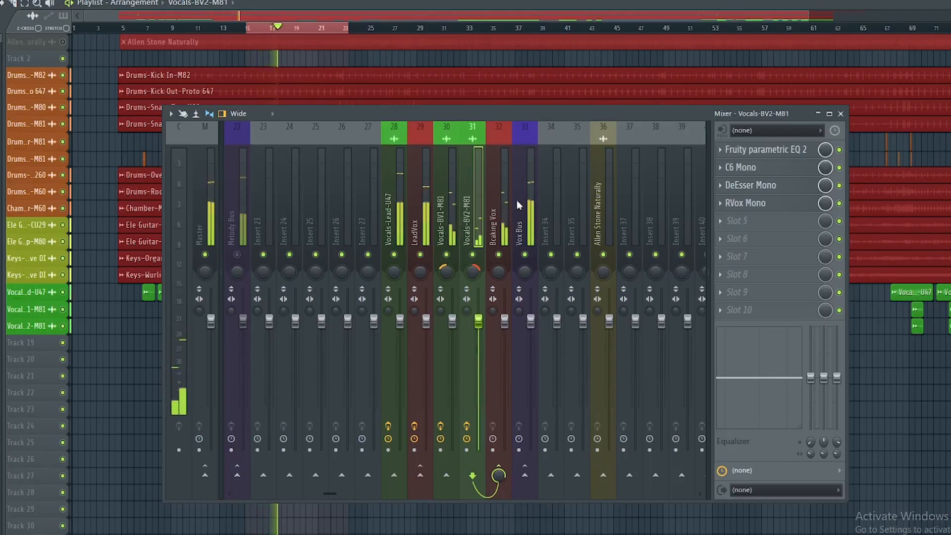
left_click(509, 232)
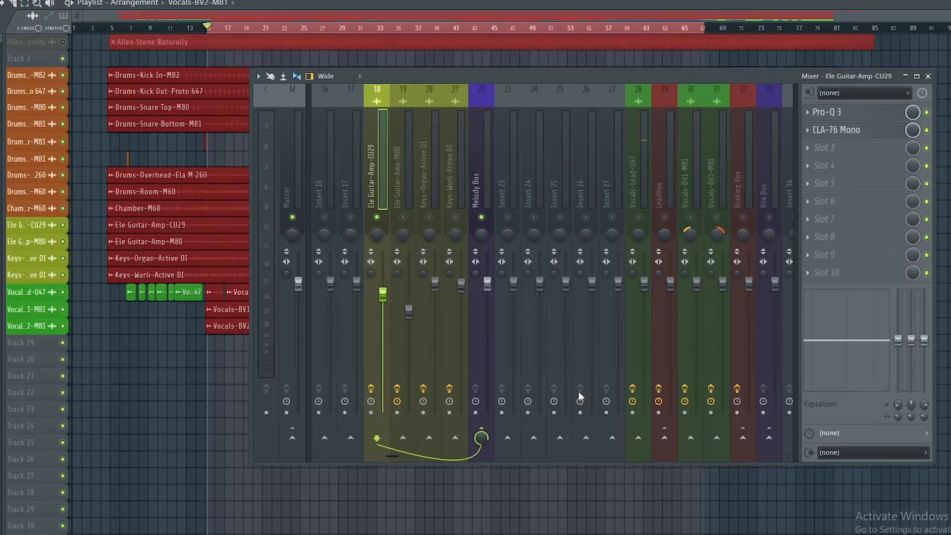
Sidechain the Ele Guitar-Amp-CU29 track to mixer insert 23
right_click(513, 444)
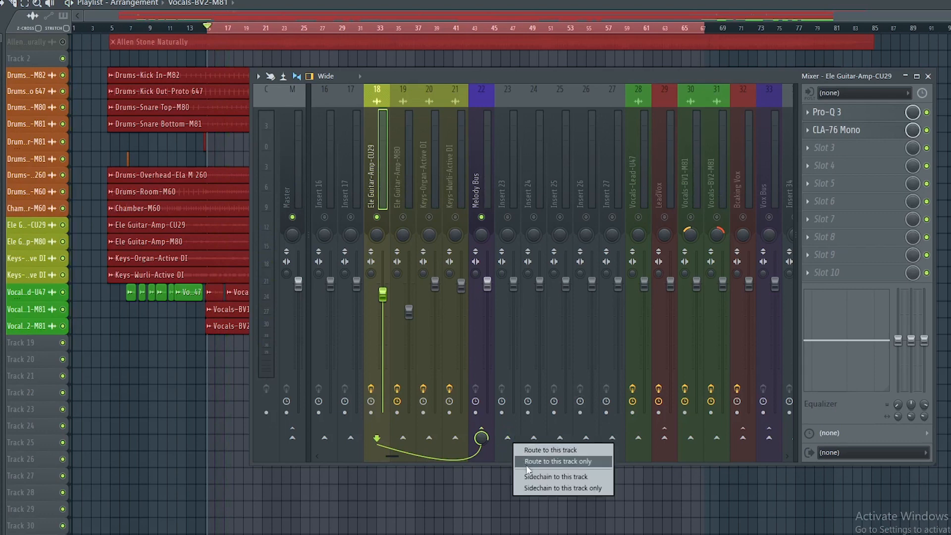
left_click(537, 476)
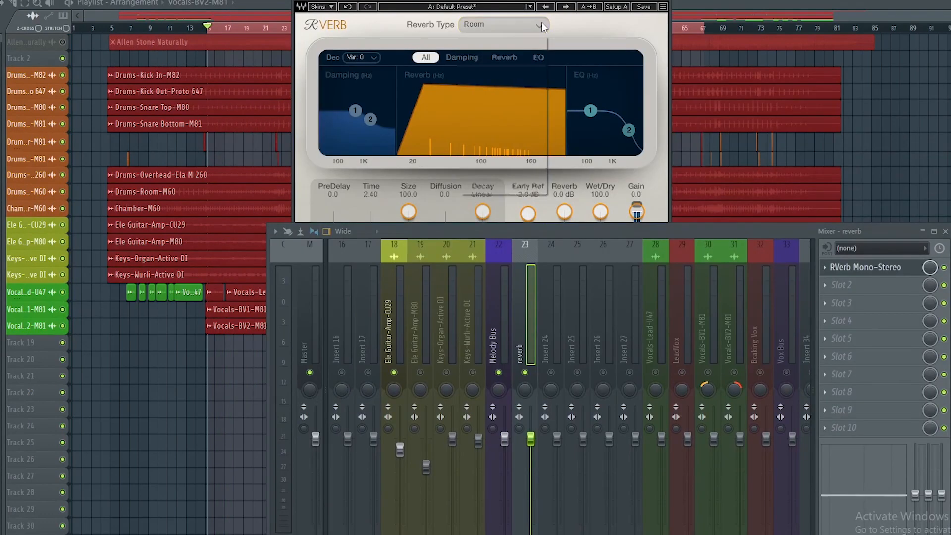
Set the reverb type of the RVerb on the reverb track to Plate 1 and audition it
left_click(541, 23)
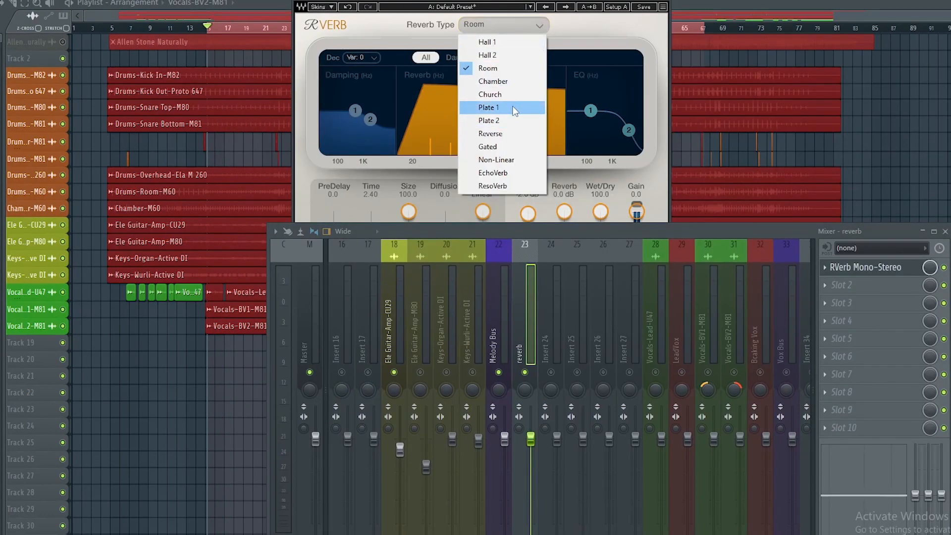
left_click(514, 109)
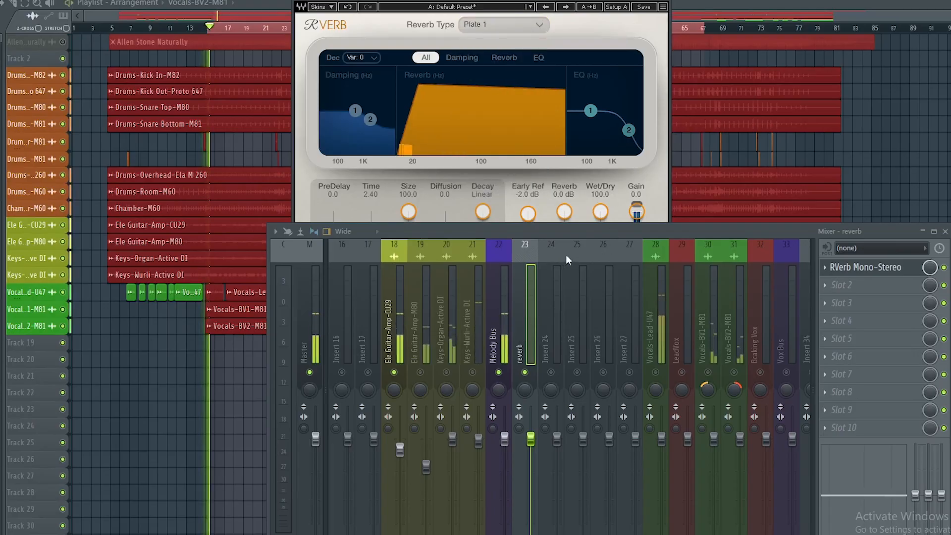
left_click_drag(566, 234, 577, 133)
key("space")
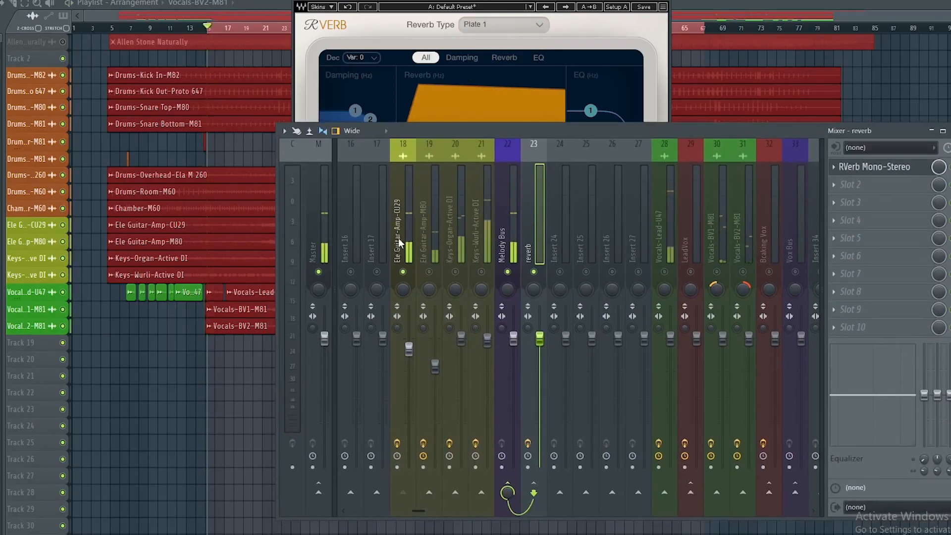
Route the Fruity send on Ele Guitar-Amp-CU29 to the reverb track, and pan the Ele Guitar-Amp-M80 send to the right
left_click(401, 242)
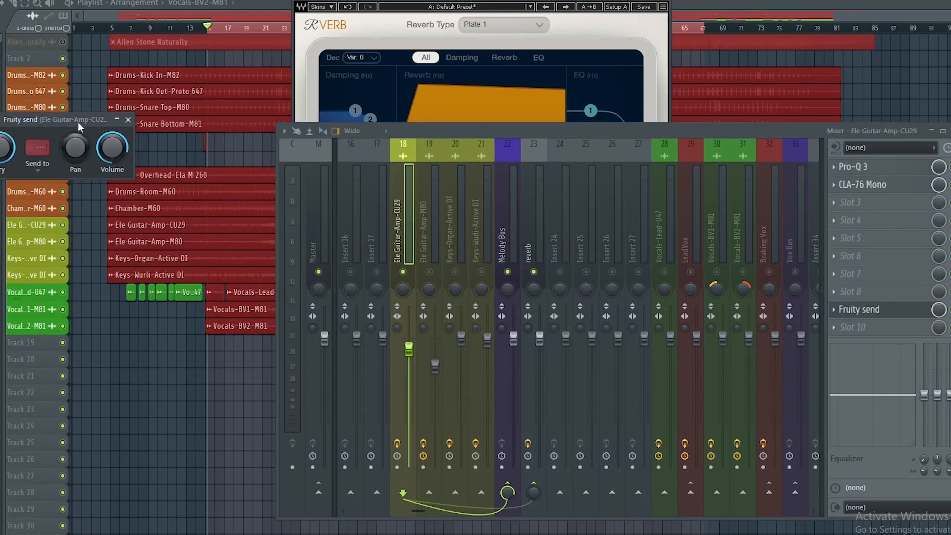
left_click_drag(78, 122, 233, 41)
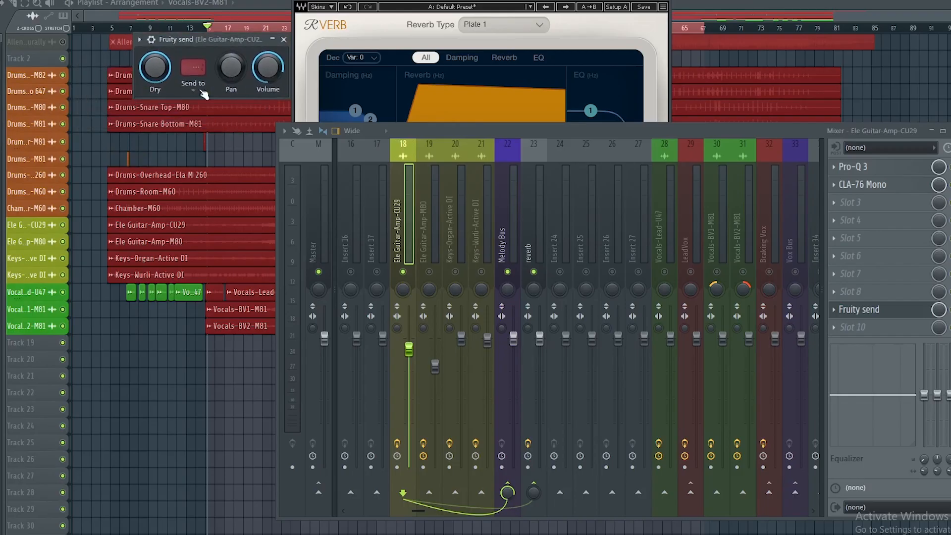
left_click(190, 91)
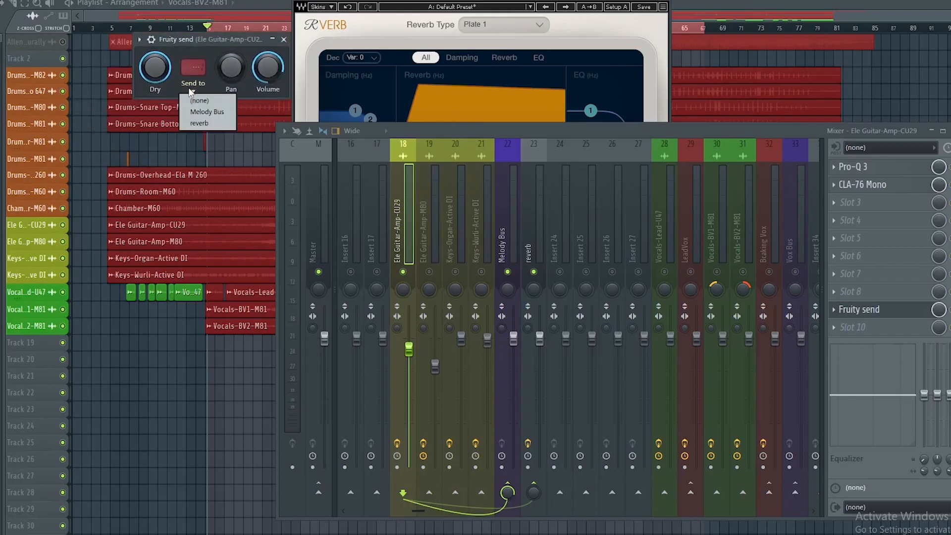
left_click(212, 123)
key("space")
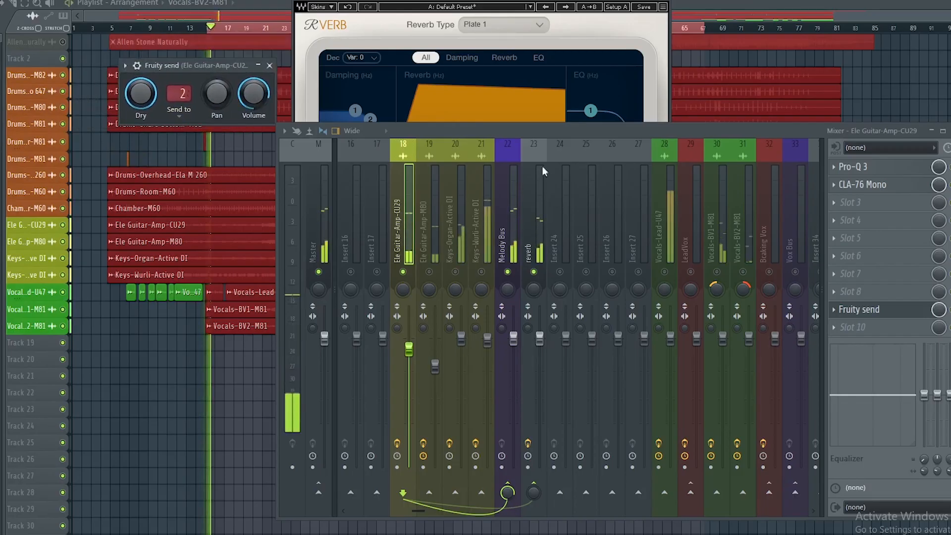
left_click_drag(548, 128, 524, 298)
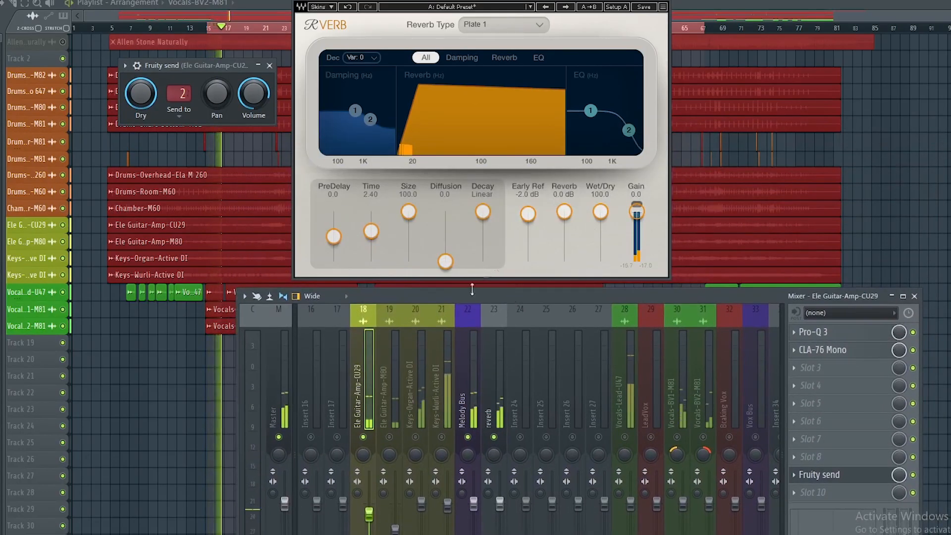
left_click(269, 66)
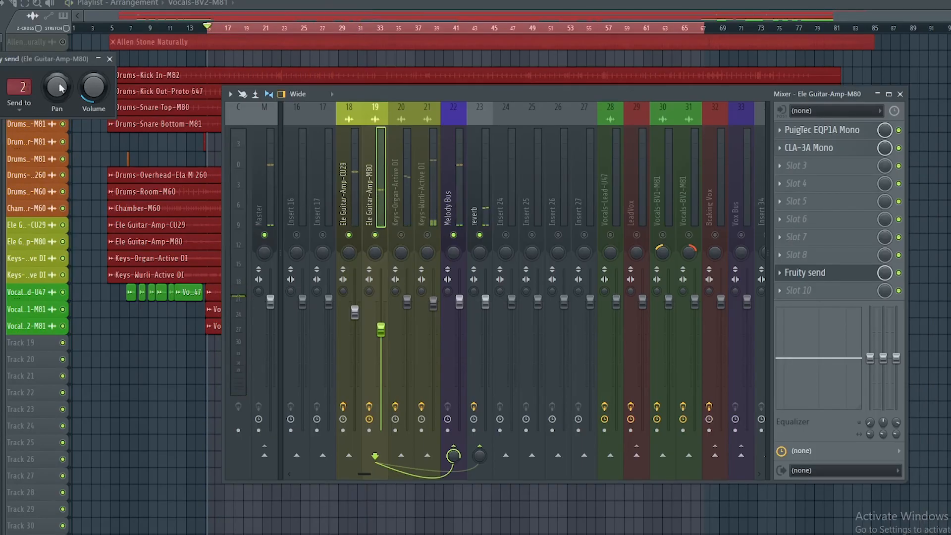
left_click_drag(59, 88, 59, 82)
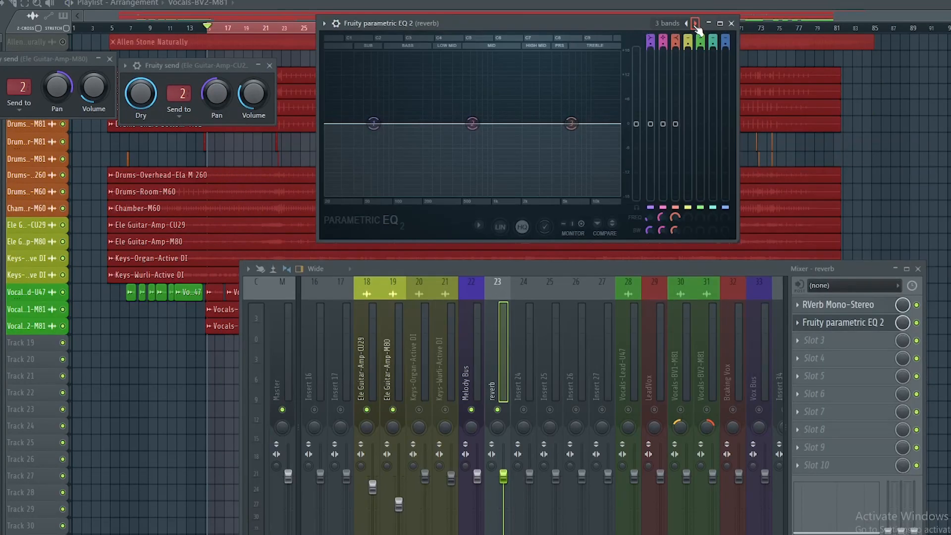
Load the 20Hz + 18kHz cut preset in the reverb track's Fruity parametric EQ 2, move both cutoffs inward and close it
left_click(695, 23)
left_click_drag(622, 119, 454, 155)
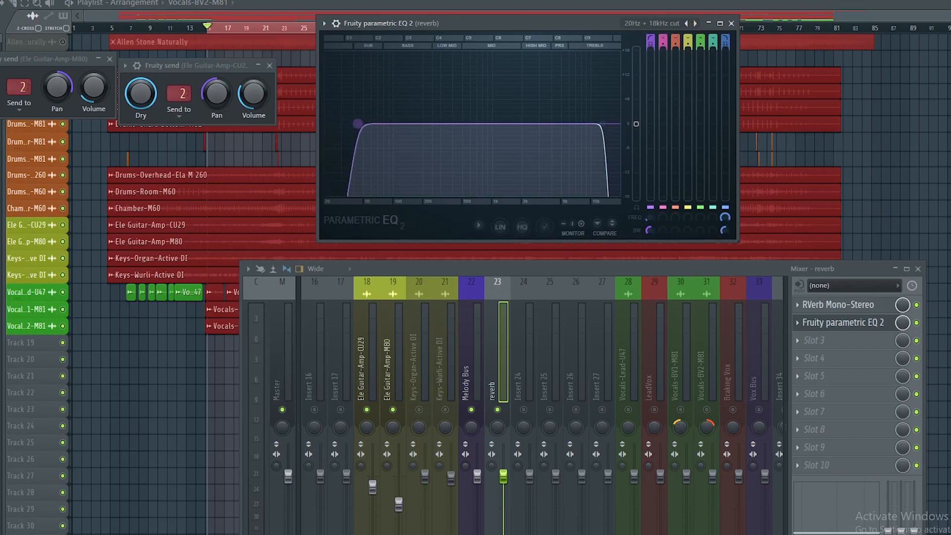
key("space")
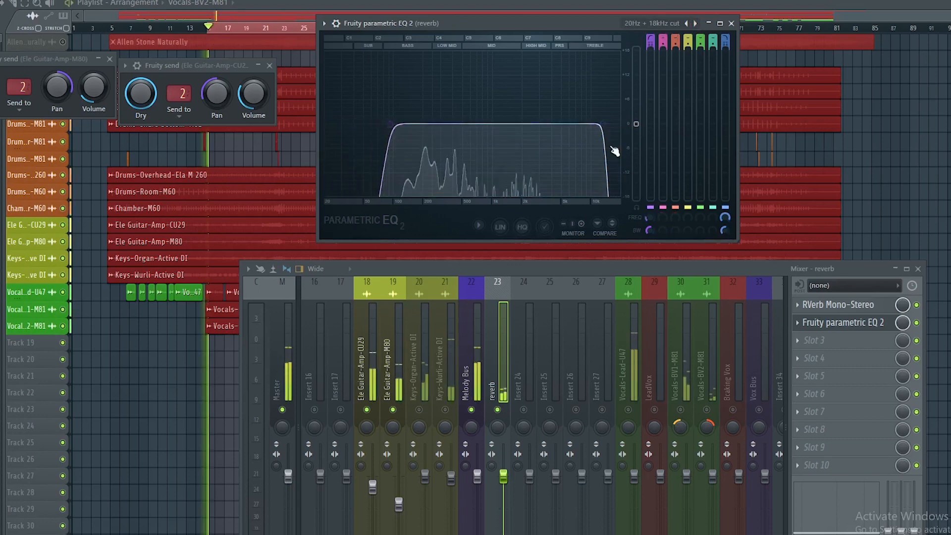
left_click_drag(602, 126, 556, 132)
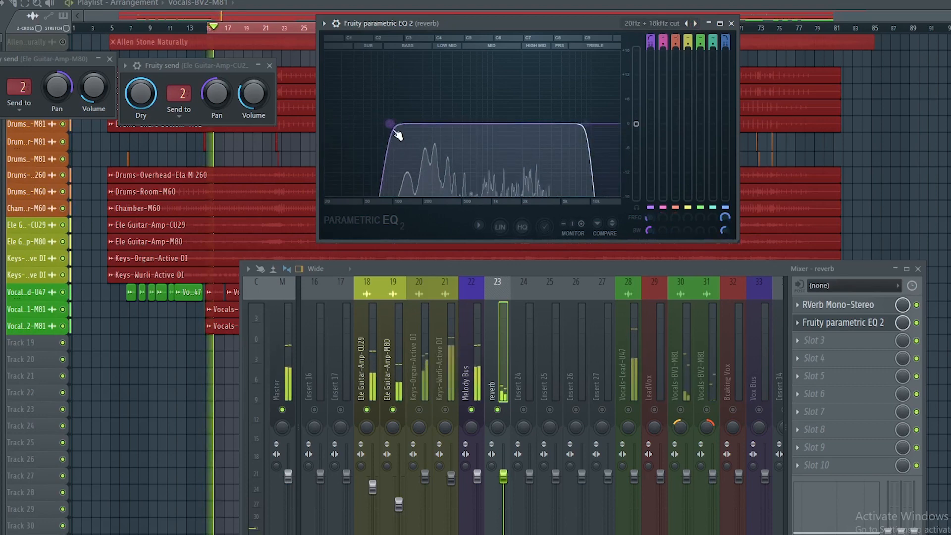
left_click_drag(394, 130, 409, 131)
left_click(731, 24)
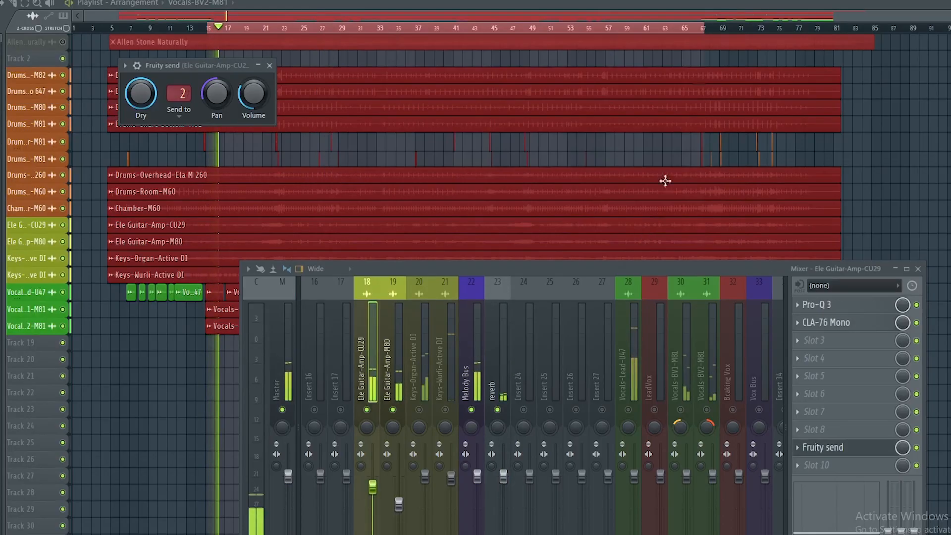
Solo the reverb track, play the song and show the track's effect slots
left_click_drag(602, 264, 627, 58)
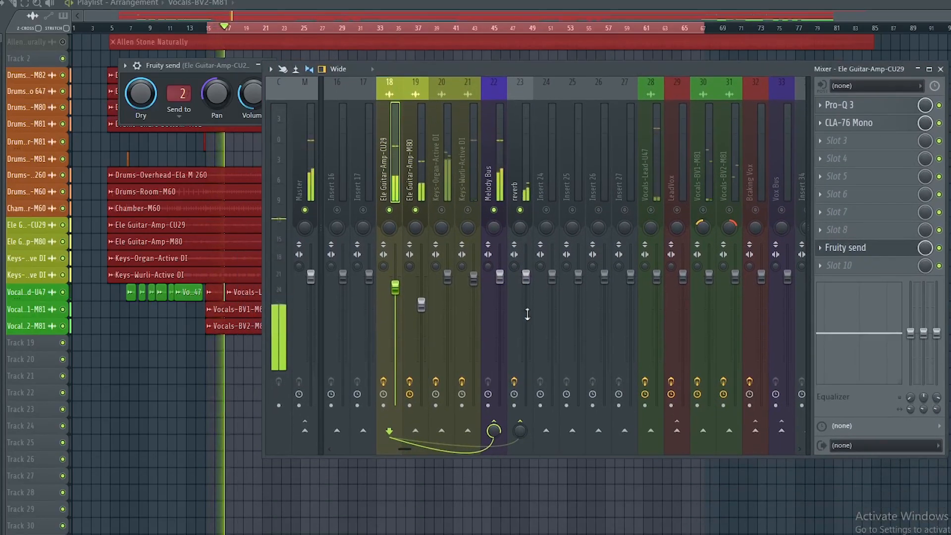
right_click(520, 210)
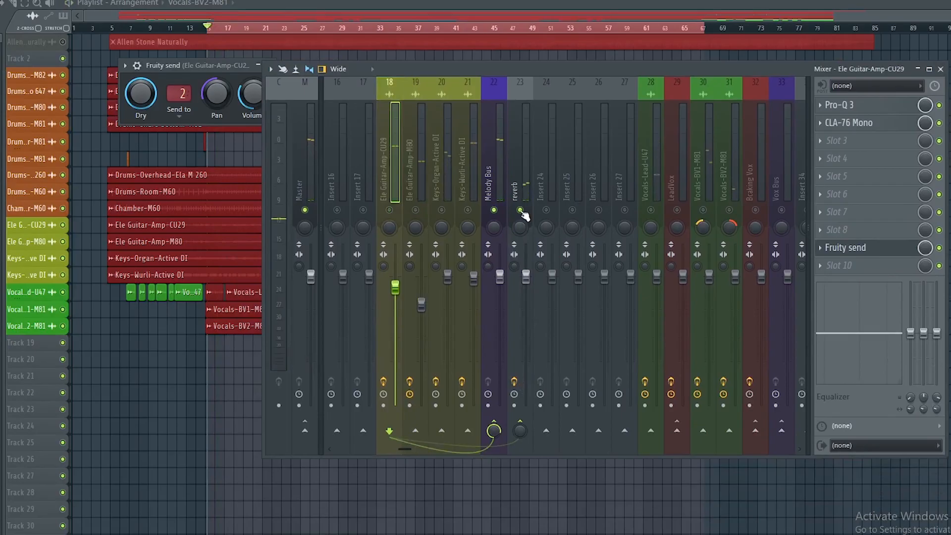
key("space")
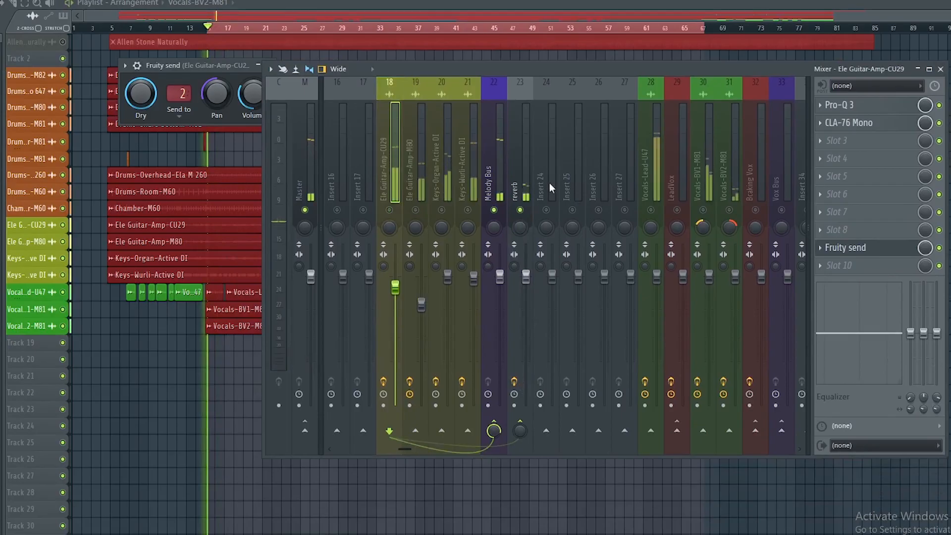
left_click(522, 190)
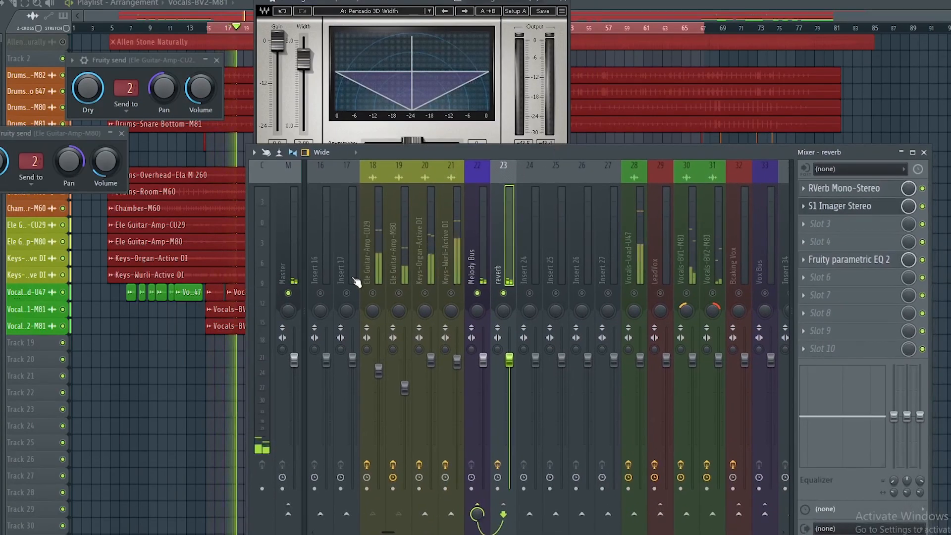
Check the reverb send volumes of both guitar tracks and unmute Ele Guitar-Amp-M80 to hear it with the reverb
left_click(103, 170)
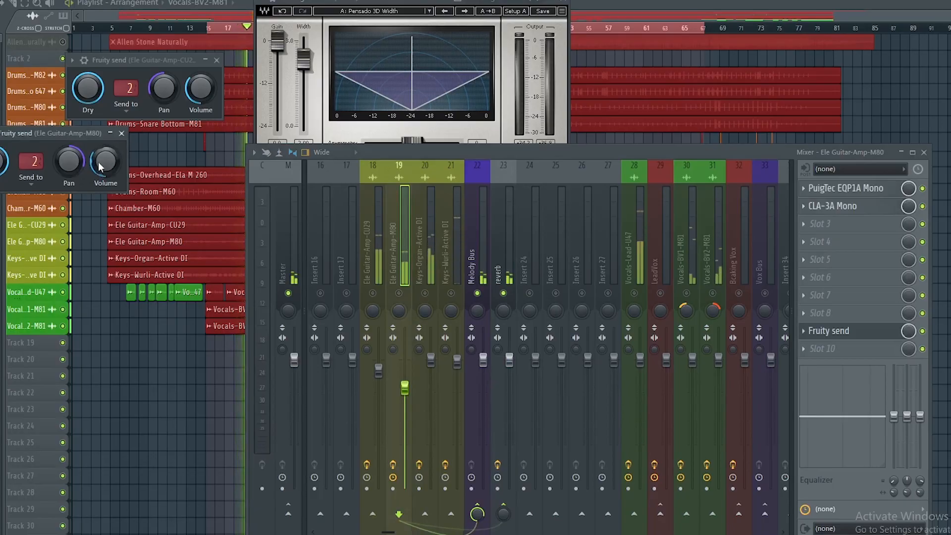
left_click(194, 100)
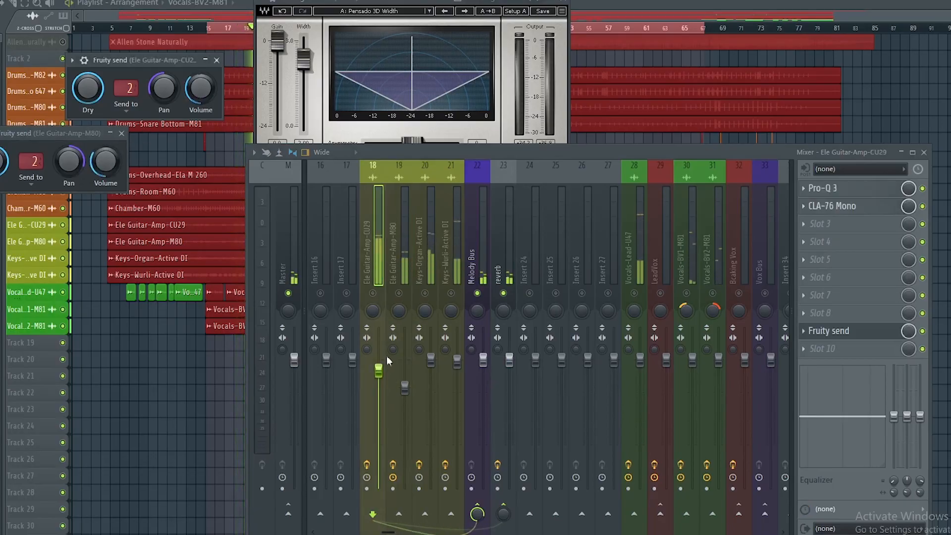
left_click(399, 293)
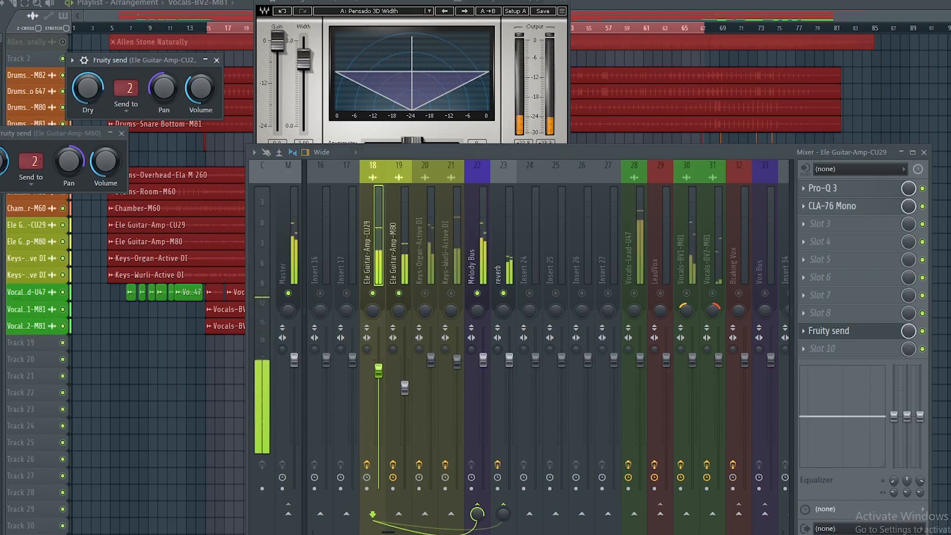
left_click(2, 161)
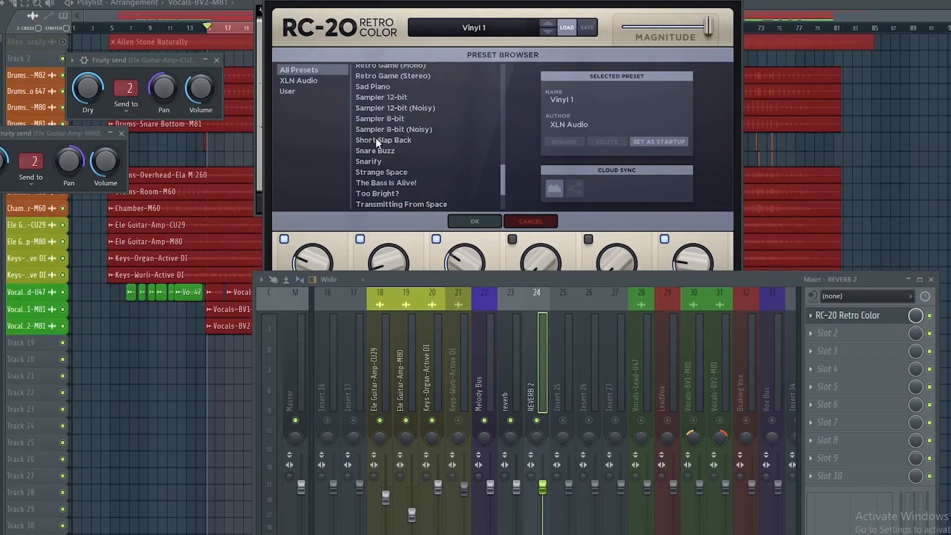
Load the Short Slap Back preset in the RC-20 Retro Color on the REVERB 2 track
left_click(397, 140)
left_click(474, 221)
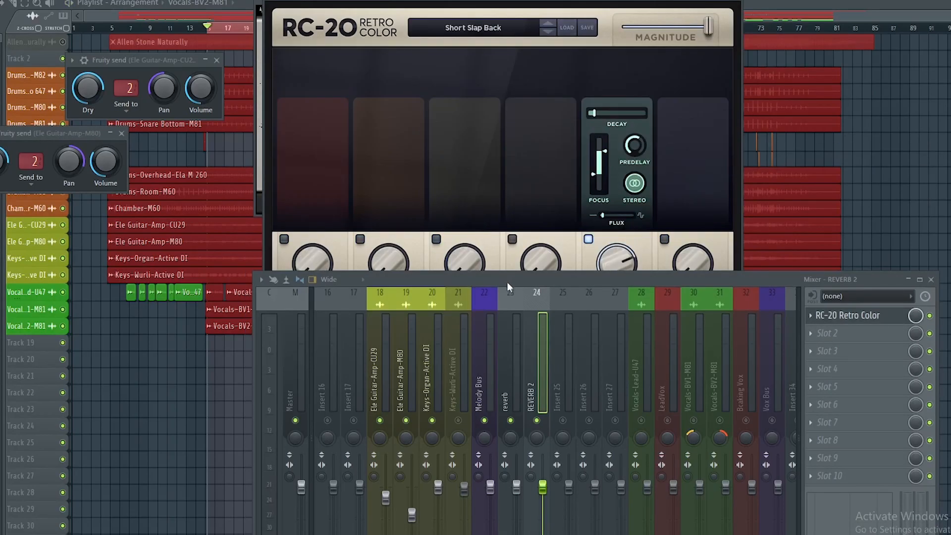
left_click_drag(506, 277, 500, 366)
Mute the reverb track and toggle REVERB 2 off and on to compare the Keys-Organ sound with and without it
left_click_drag(634, 275, 597, 63)
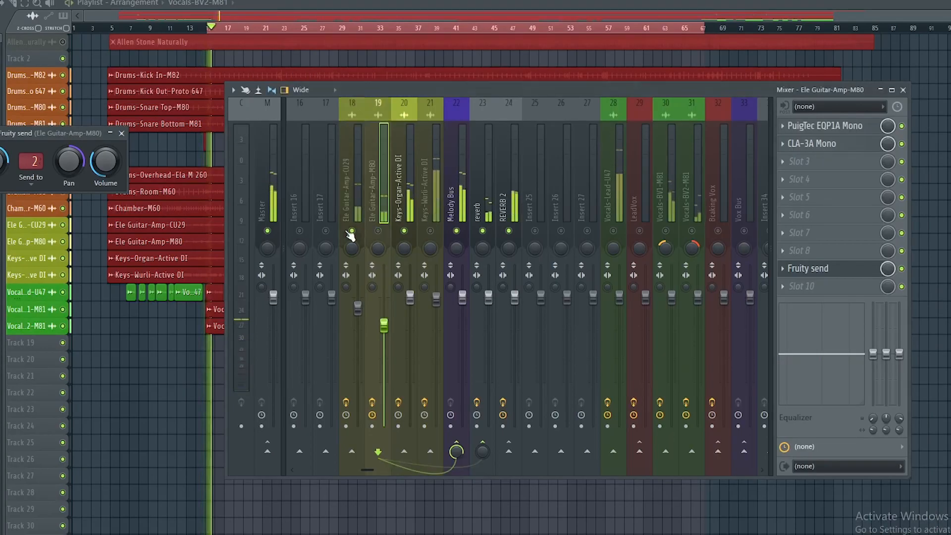
left_click(482, 231)
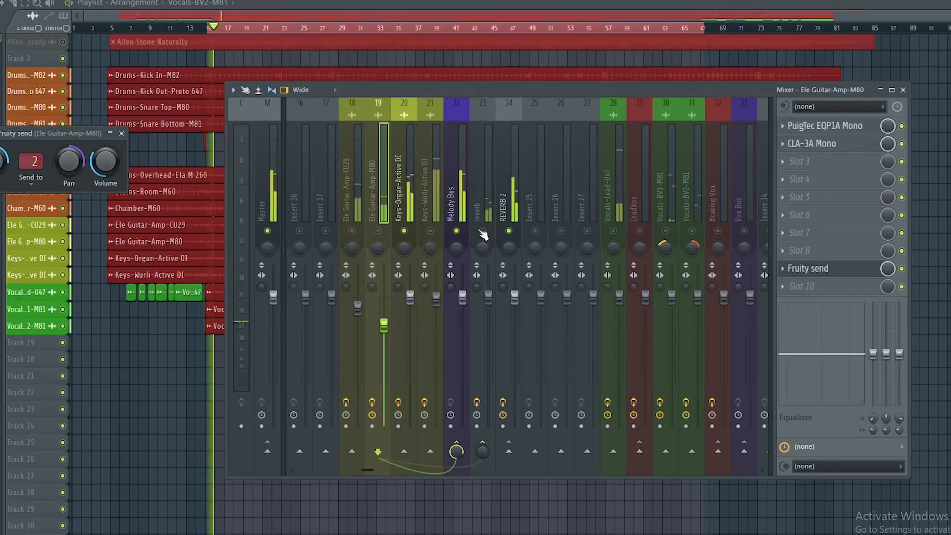
left_click(508, 231)
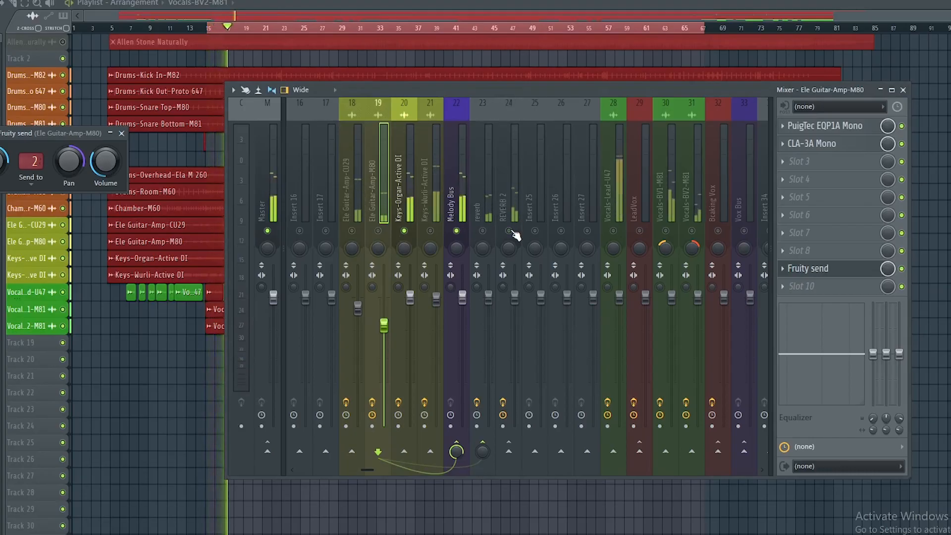
left_click(510, 231)
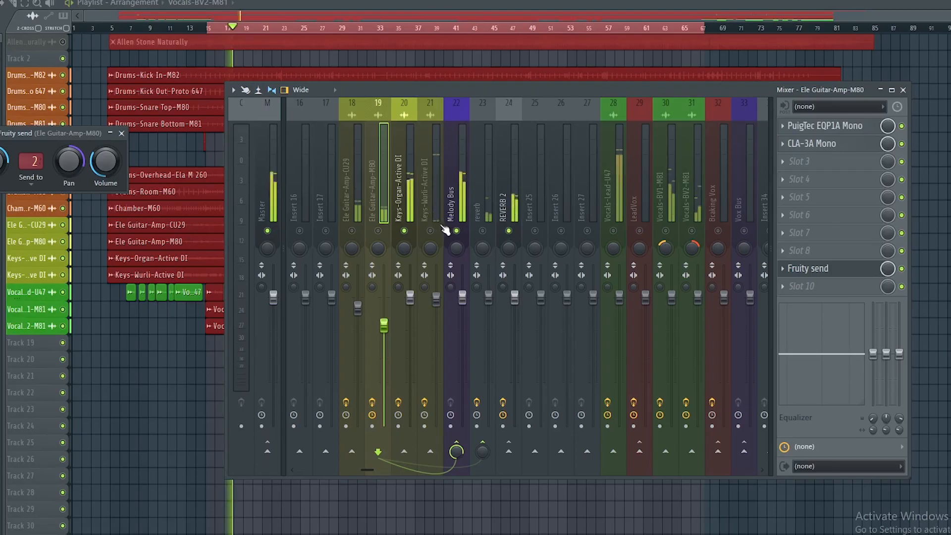
left_click(409, 203)
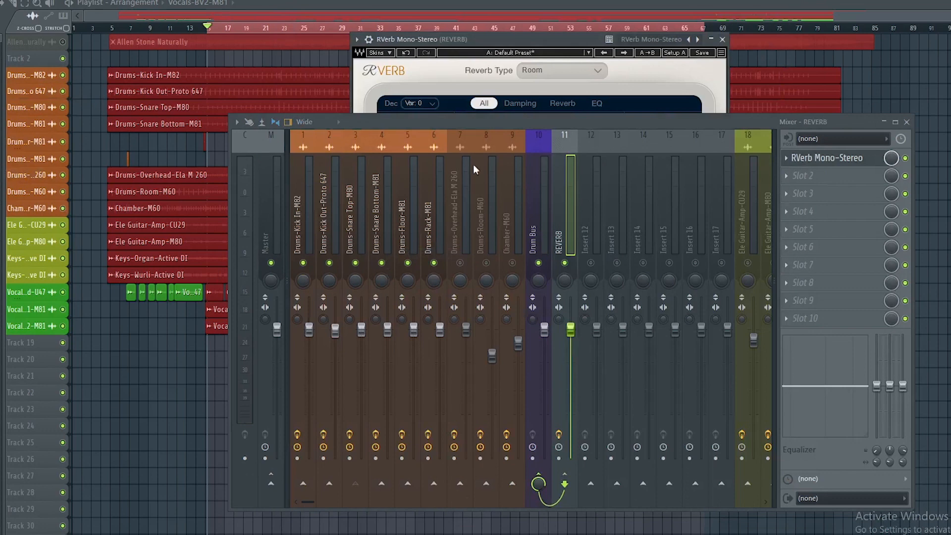
Play the song to audition the drum tracks through the RVerb on the drums' REVERB track
key("space")
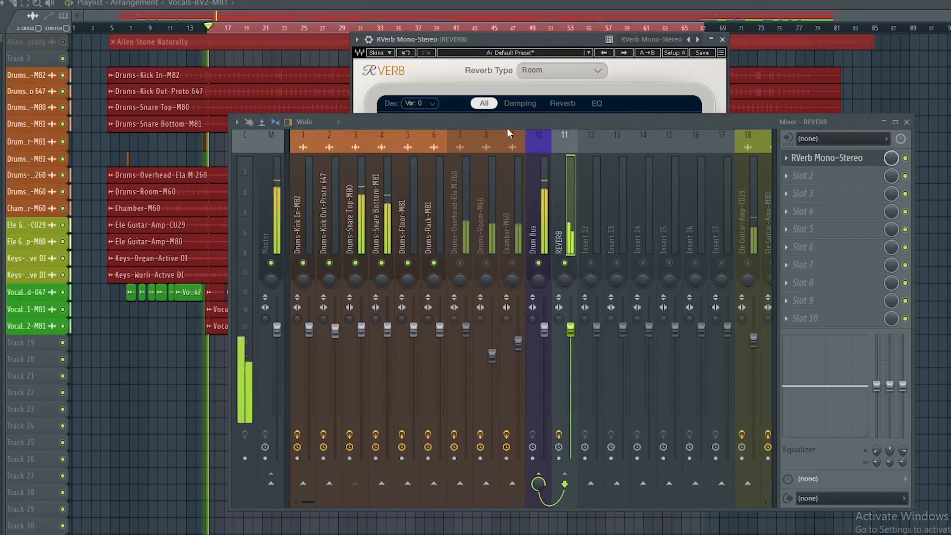
left_click_drag(510, 123, 498, 149)
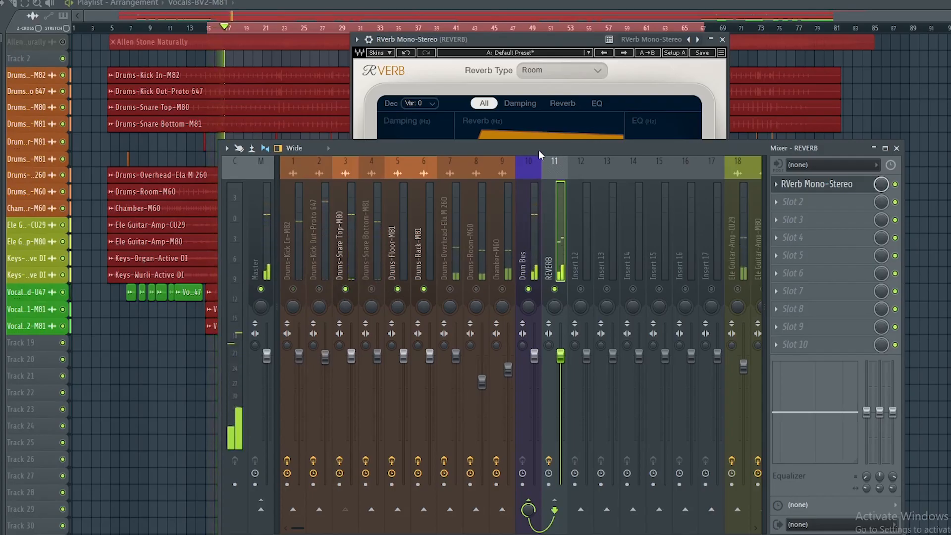
left_click_drag(538, 150, 528, 334)
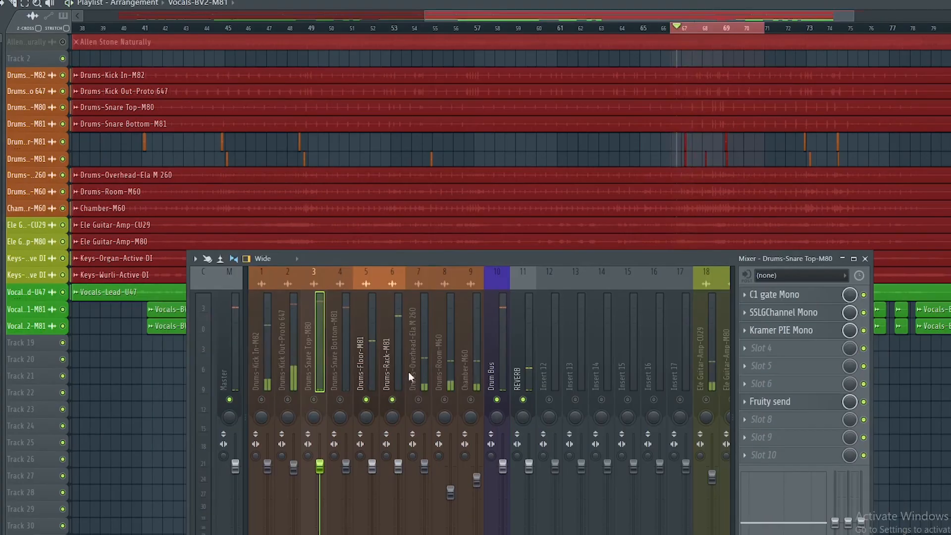
Audition the floor and rack toms with and without the drum reverb over bars 67 to 70, examining their hits in the playlist
left_click_drag(536, 255, 527, 137)
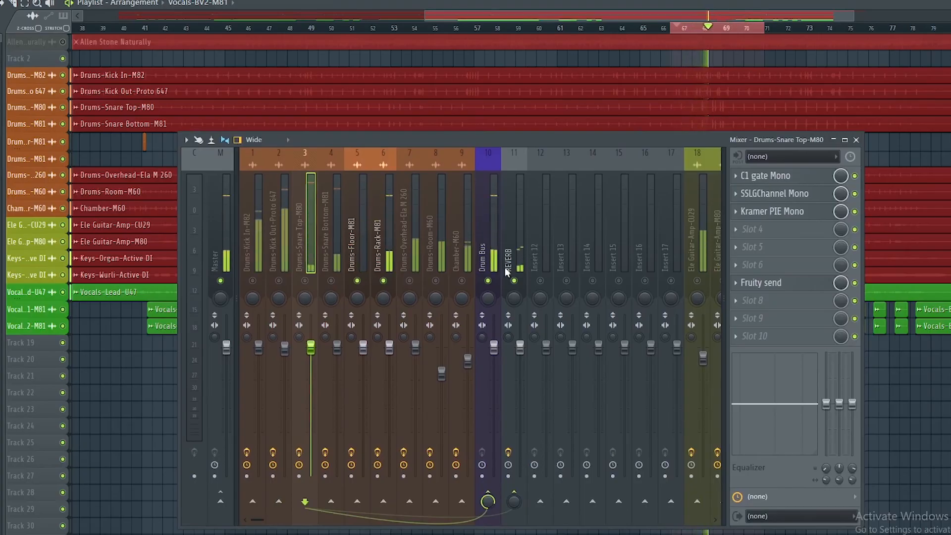
left_click_drag(636, 142, 631, 262)
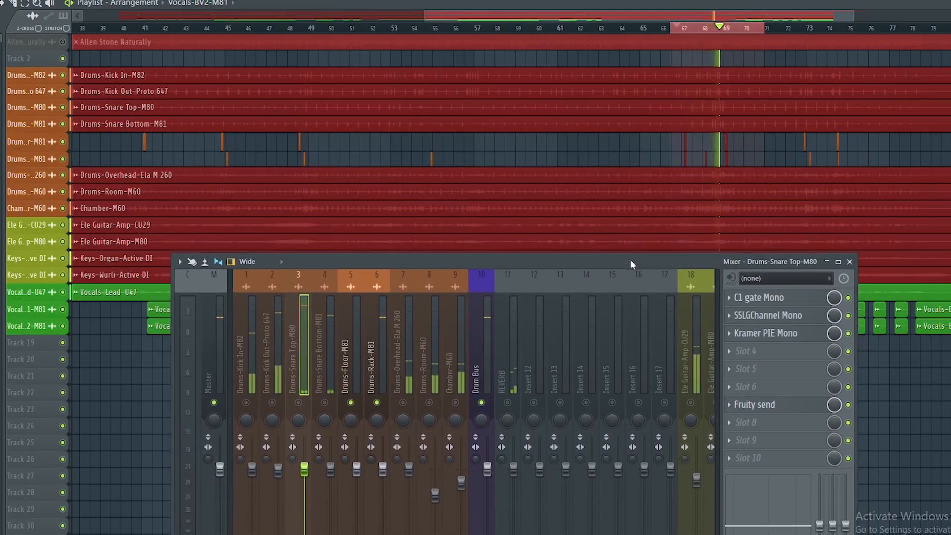
scroll(750, 20, "up", 3)
scroll(753, 32, "up", 1)
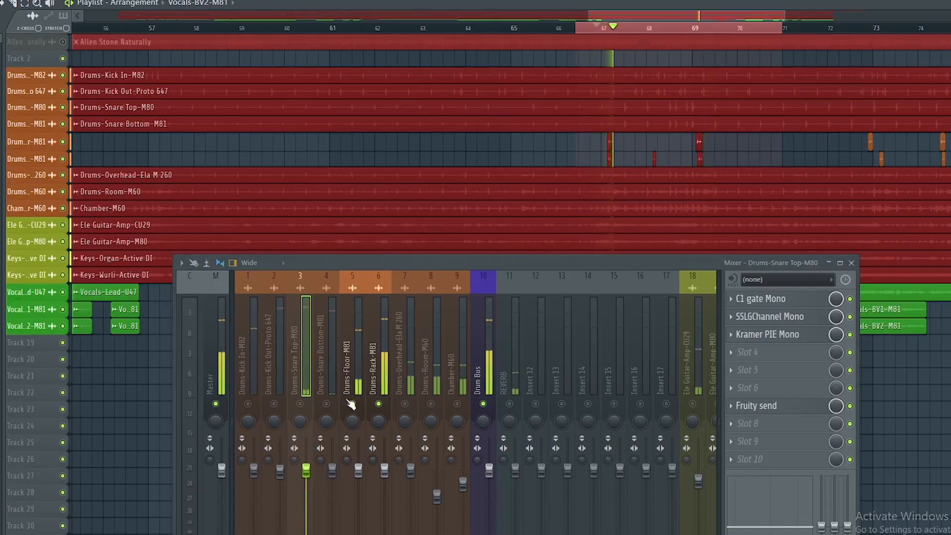
left_click_drag(424, 266, 431, 148)
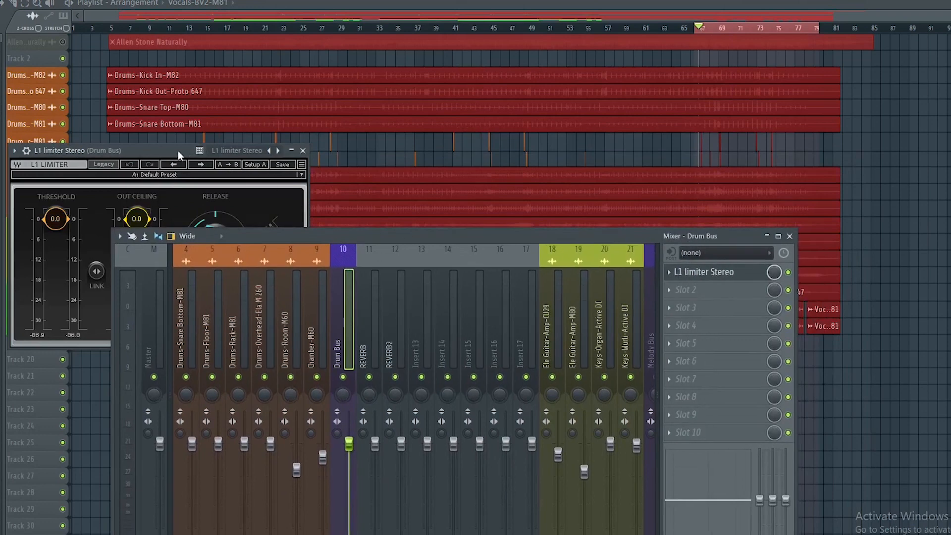
Play the song and set the threshold and out ceiling of the Drum Bus L1 limiter to -1.5
left_click_drag(177, 150, 514, 33)
key("space")
left_click_drag(442, 142, 442, 142)
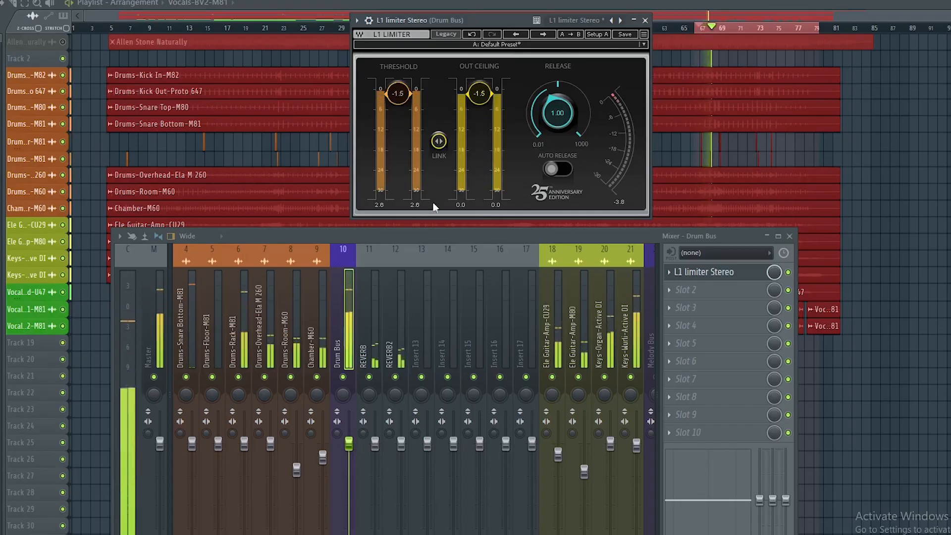
left_click(645, 20)
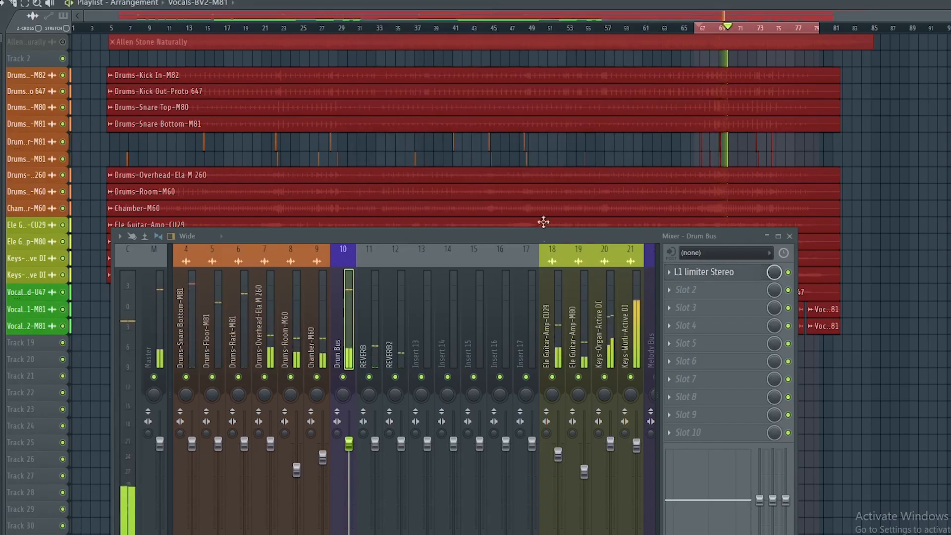
Set the Melody Bus SSLComp's attack to .3 and release to .6, and adjust its make-up gain
left_click_drag(539, 235, 559, 68)
scroll(552, 121, "right", 6)
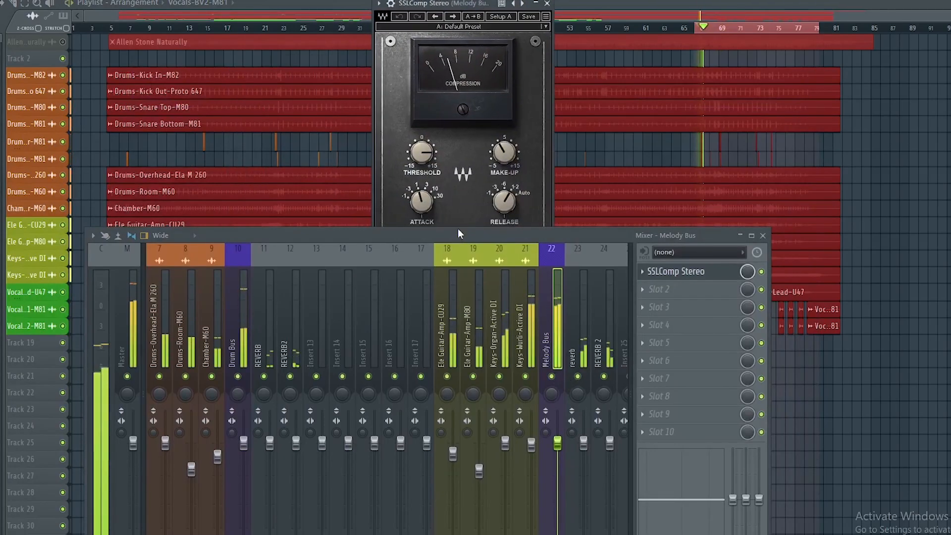
left_click_drag(457, 232, 460, 330)
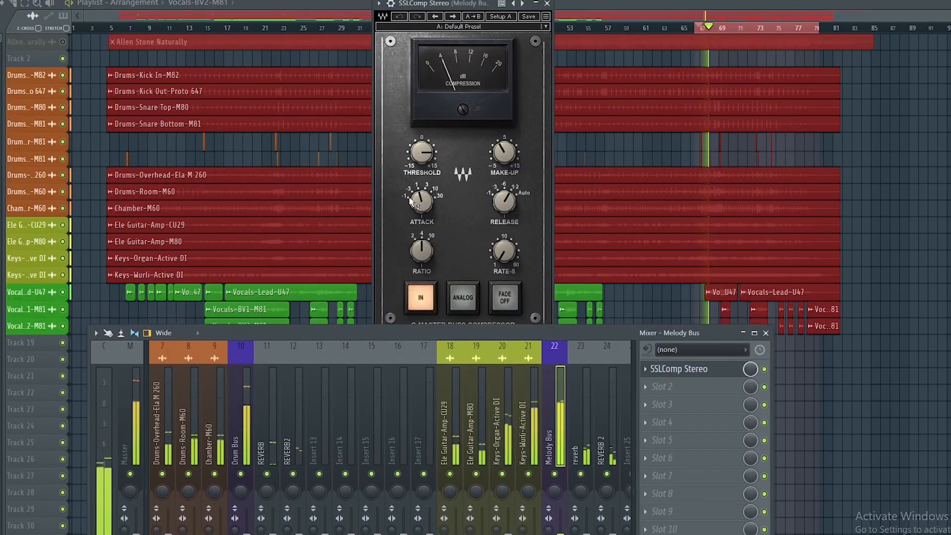
left_click_drag(421, 202, 421, 210)
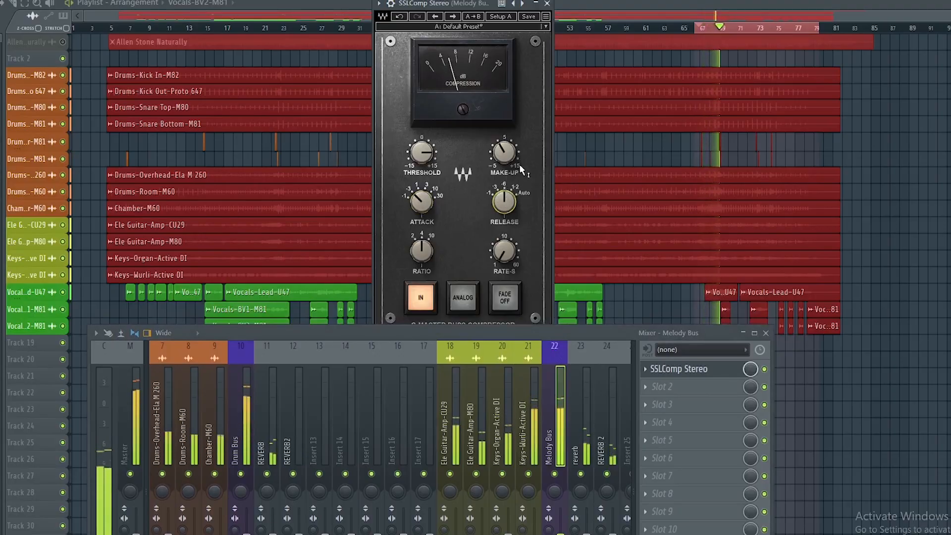
left_click(508, 156)
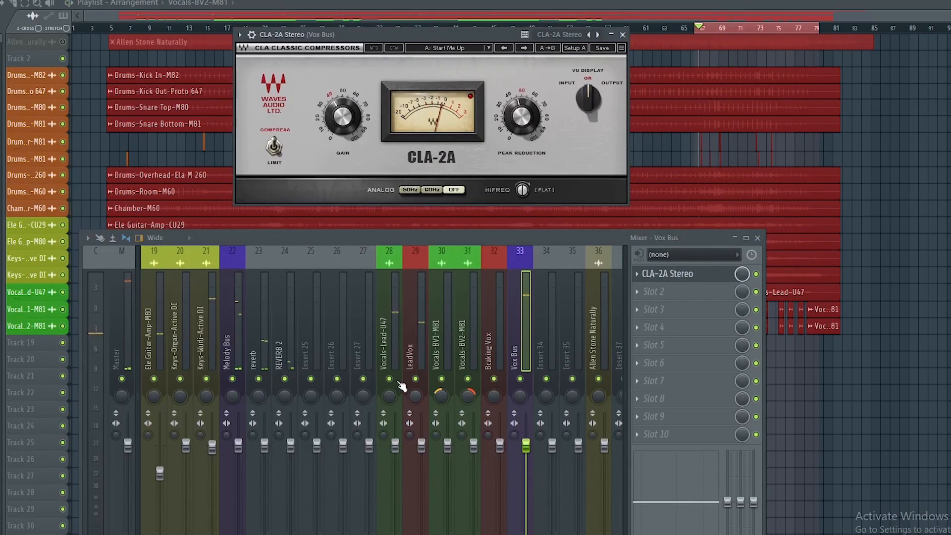
Solo the vocal tracks and play the song to audition them through the CLA-2A on the Vox Bus
right_click(398, 382)
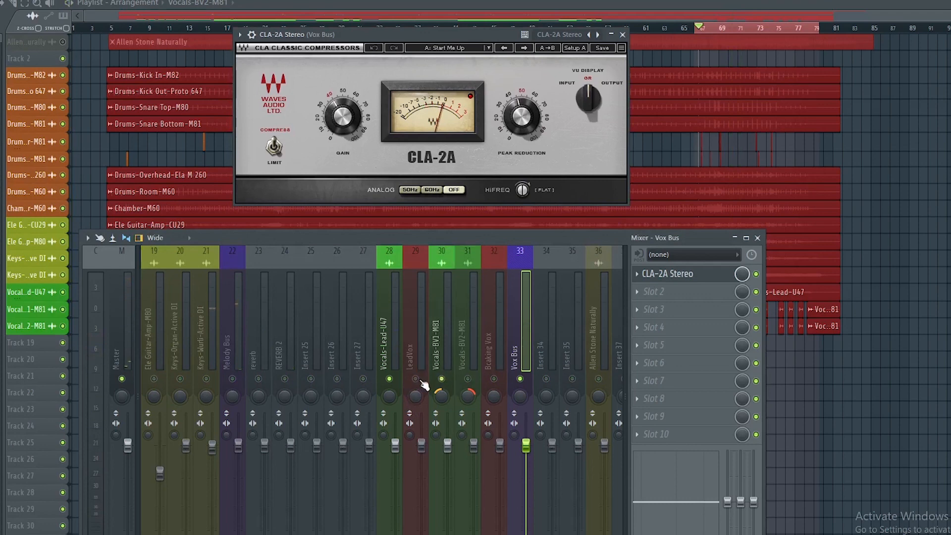
key("space")
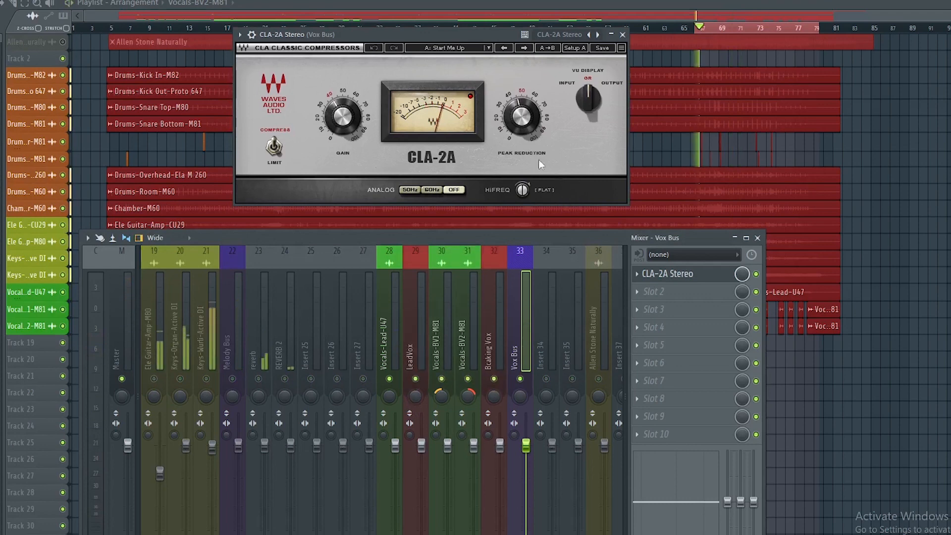
left_click_drag(480, 34, 424, 35)
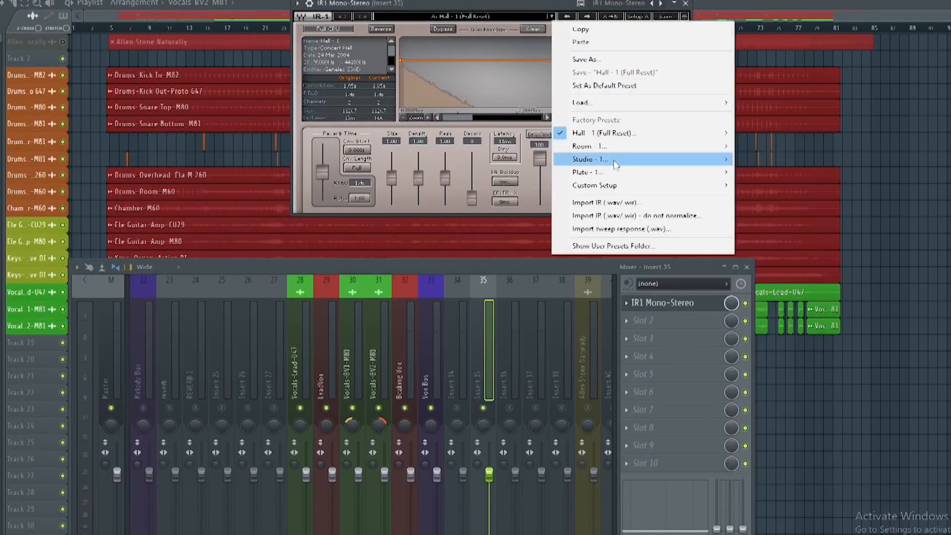
Load the Room - 1 impulse response in the IR1 on Insert 35 and rename the track REVERB
mouse_move(686, 148)
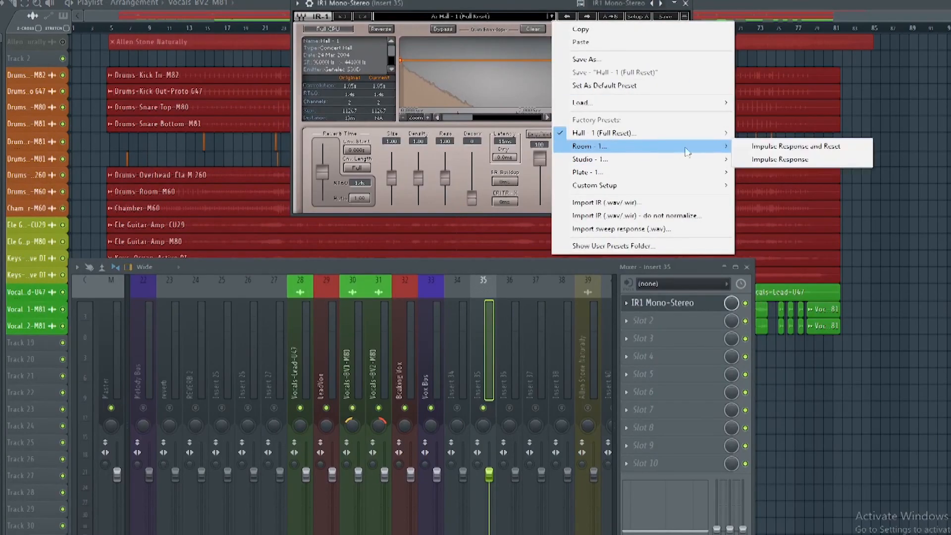
left_click(764, 159)
left_click_drag(523, 269, 569, 103)
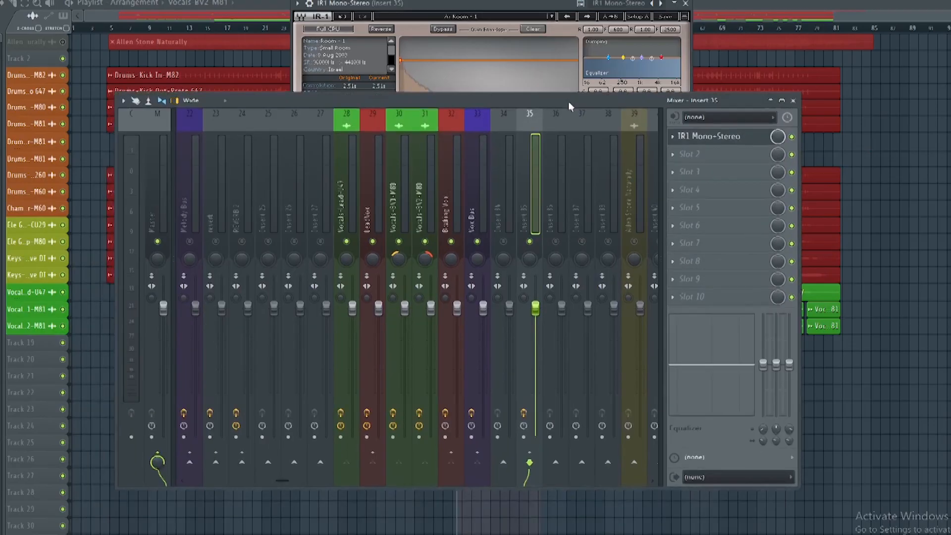
left_click(501, 188)
right_click(535, 113)
left_click(609, 124)
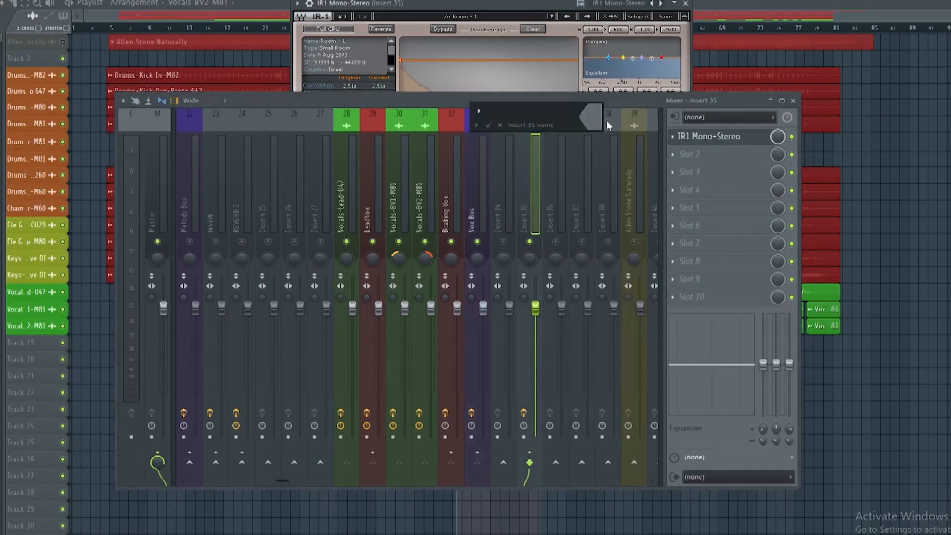
left_click(487, 125)
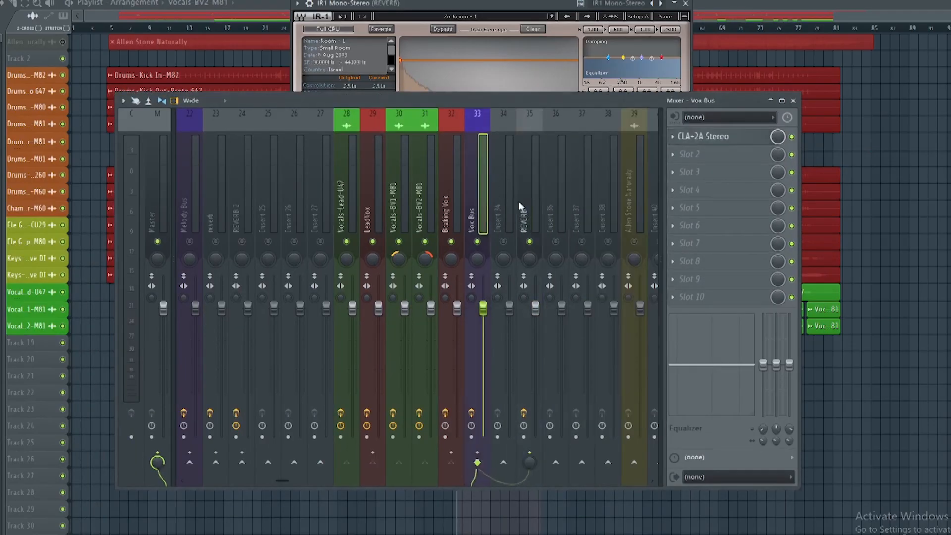
Add a Fruity Send to slot 8 of the Vox Bus
left_click(698, 261)
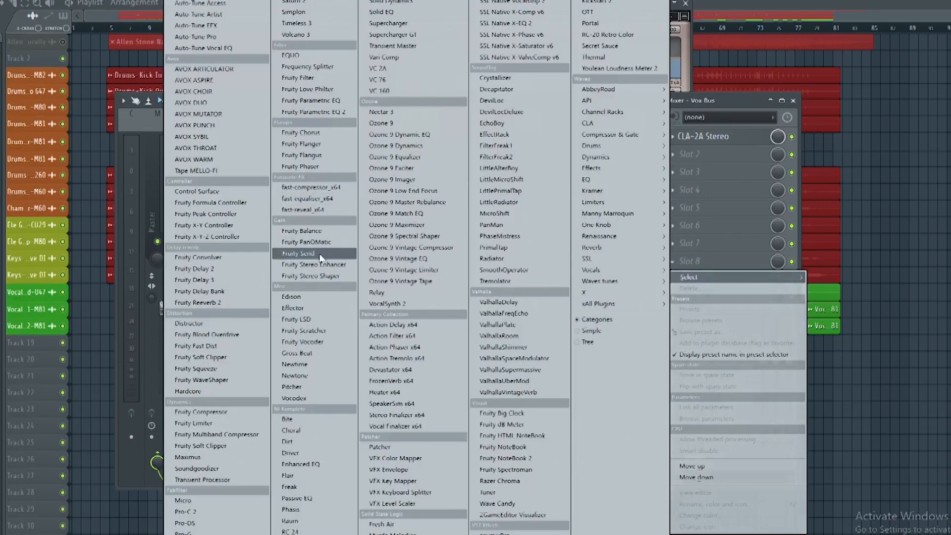
left_click(315, 254)
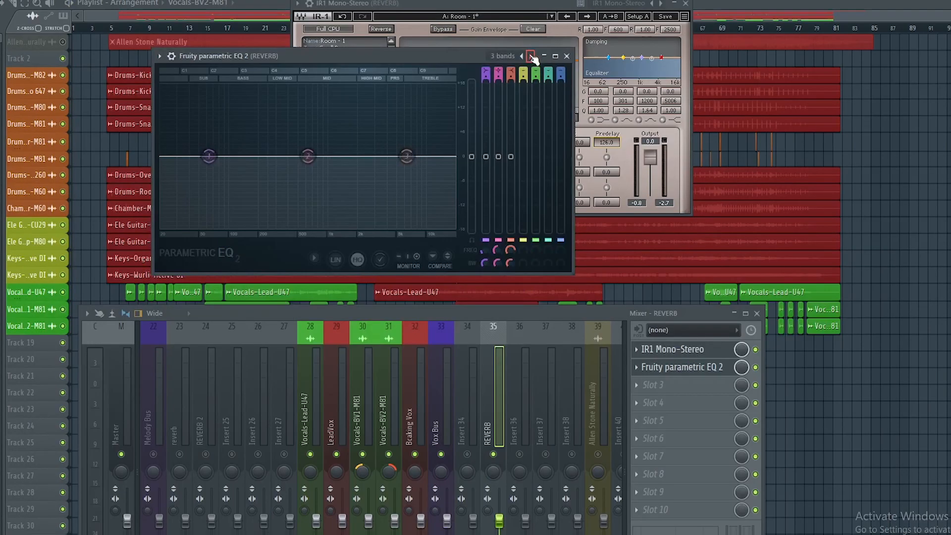
Load the 20Hz + 18kHz cut preset in the vocal REVERB track's Parametric EQ 2 and narrow its low and high cuts
left_click_drag(455, 154, 420, 156)
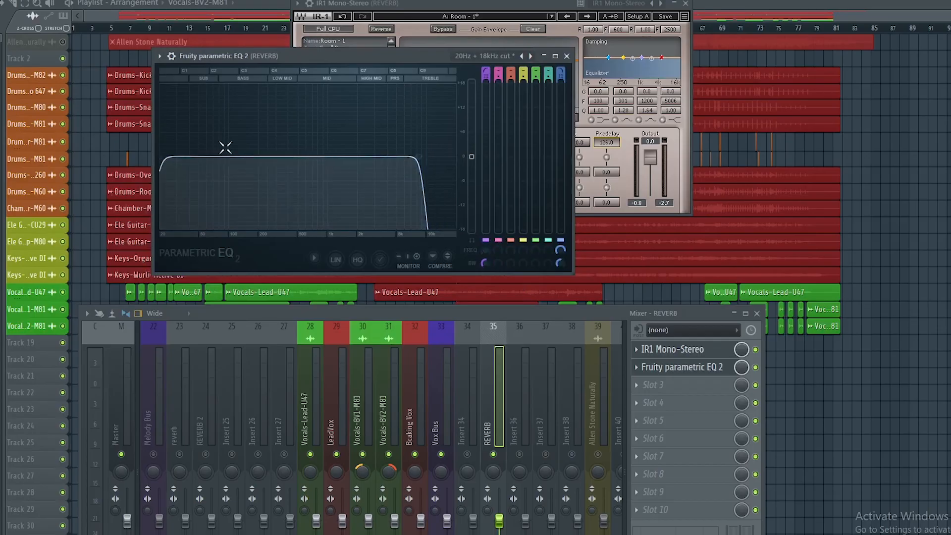
left_click_drag(174, 159, 260, 158)
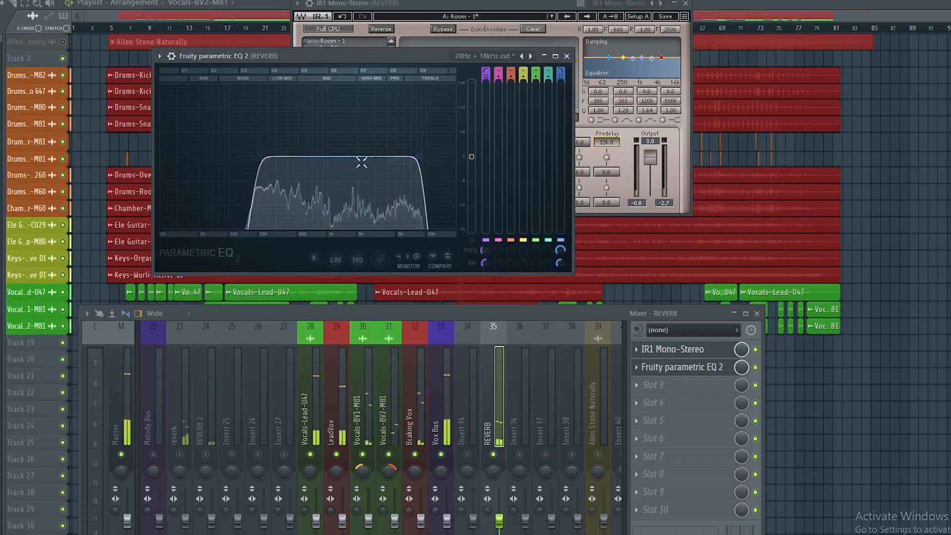
left_click_drag(420, 159, 424, 158)
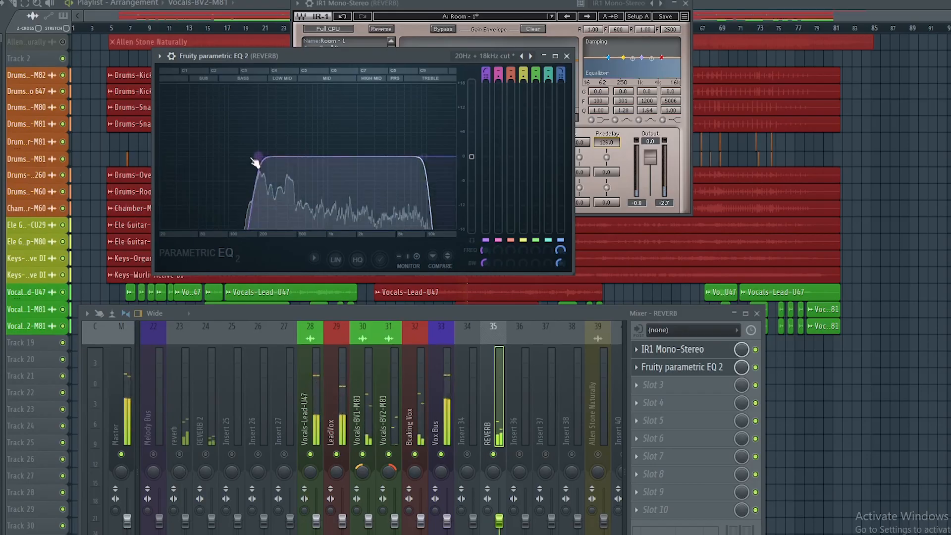
left_click_drag(258, 157, 260, 158)
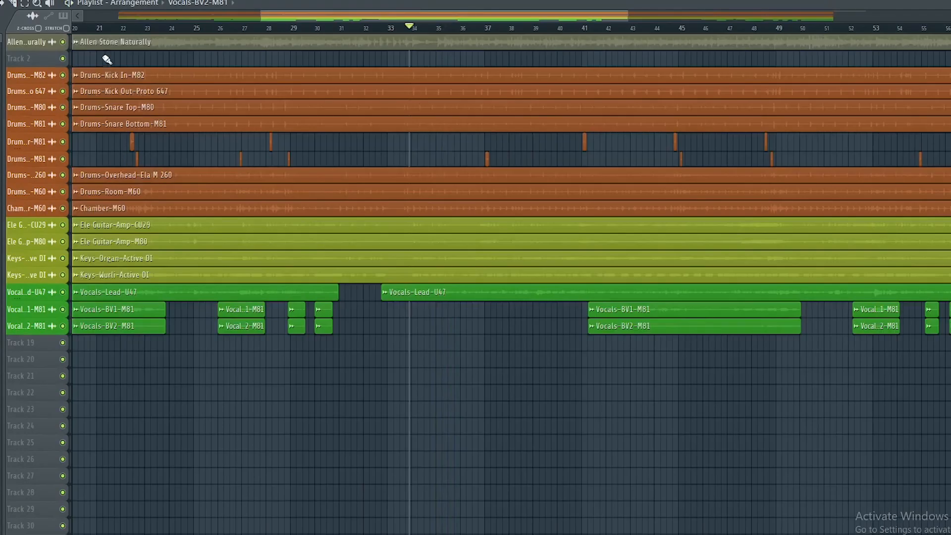
Mute the Allen Stone Naturally reference track and play the mix from around bar 31 and from around bar 67
left_click(59, 41)
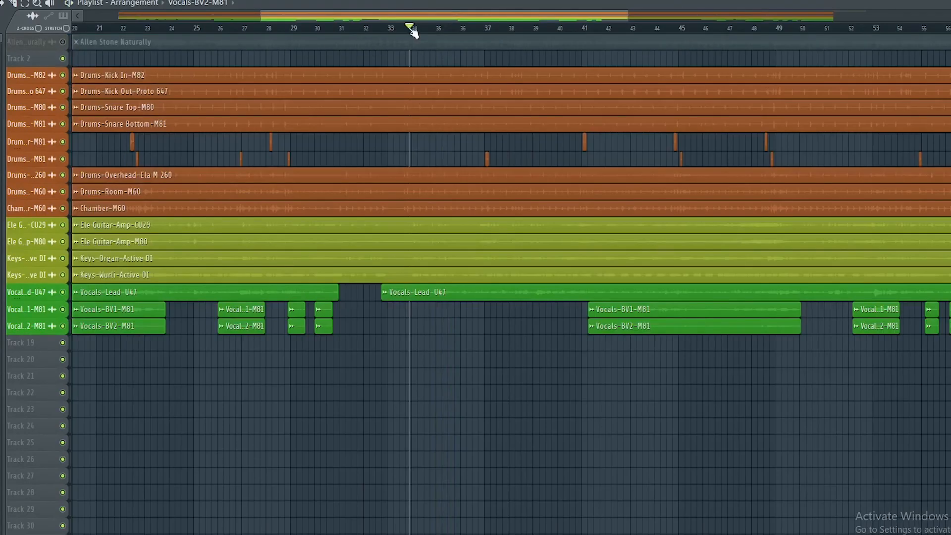
left_click_drag(407, 18, 569, 31)
key("space")
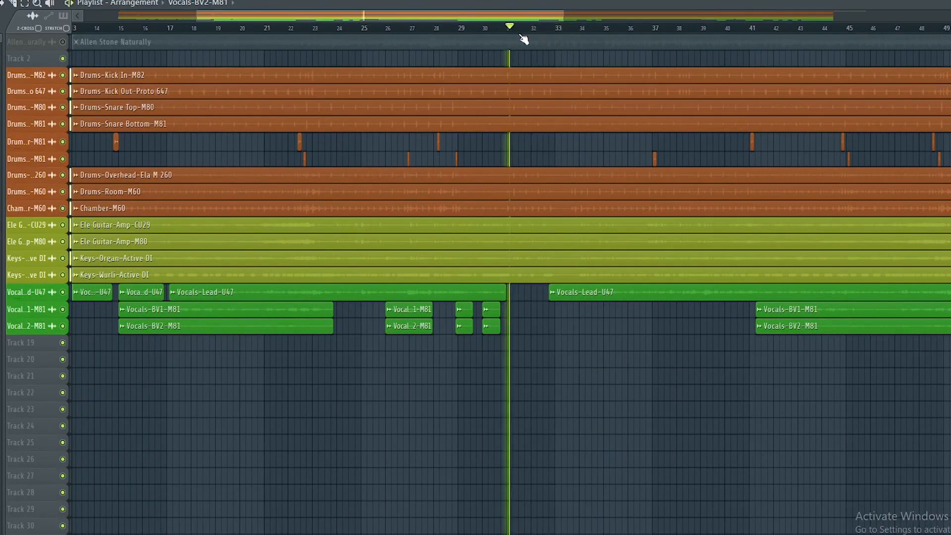
right_click(683, 21)
scroll(685, 28, "down", 3)
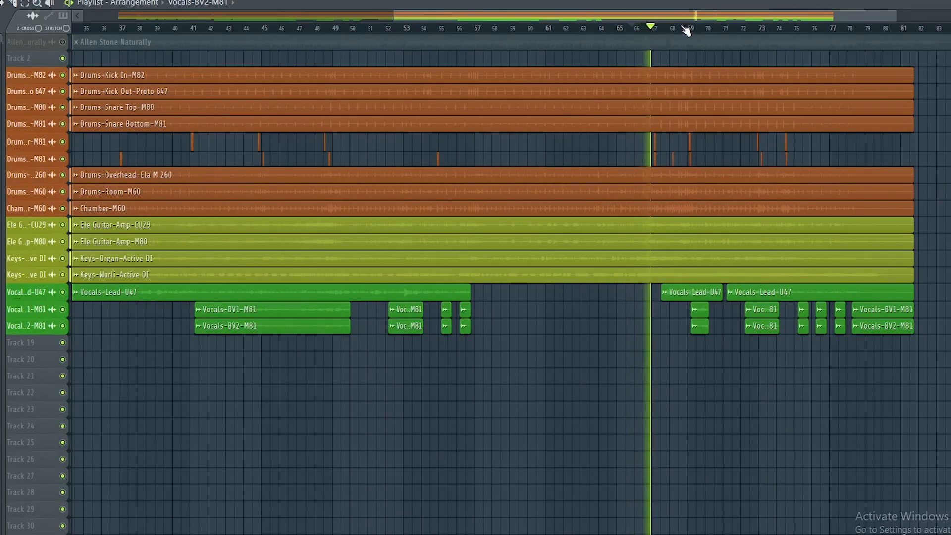
scroll(702, 31, "up", 2)
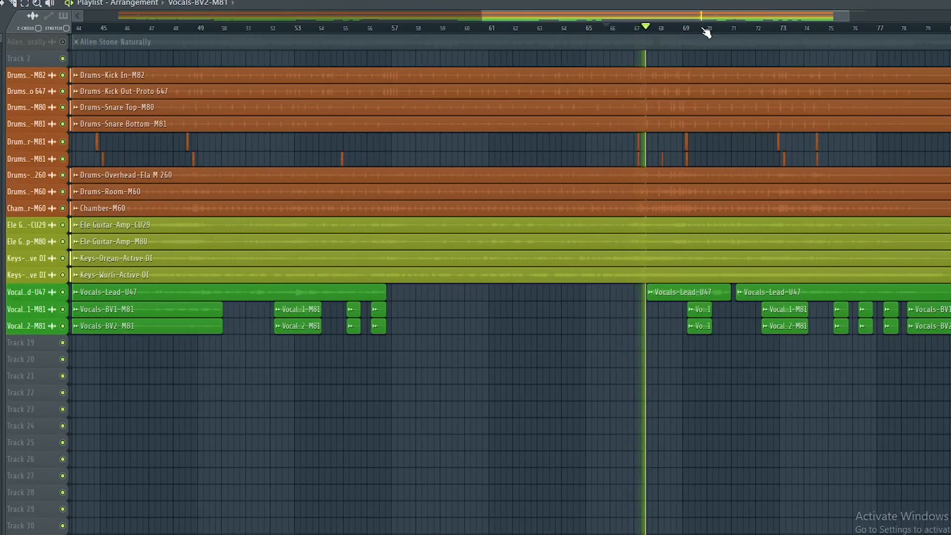